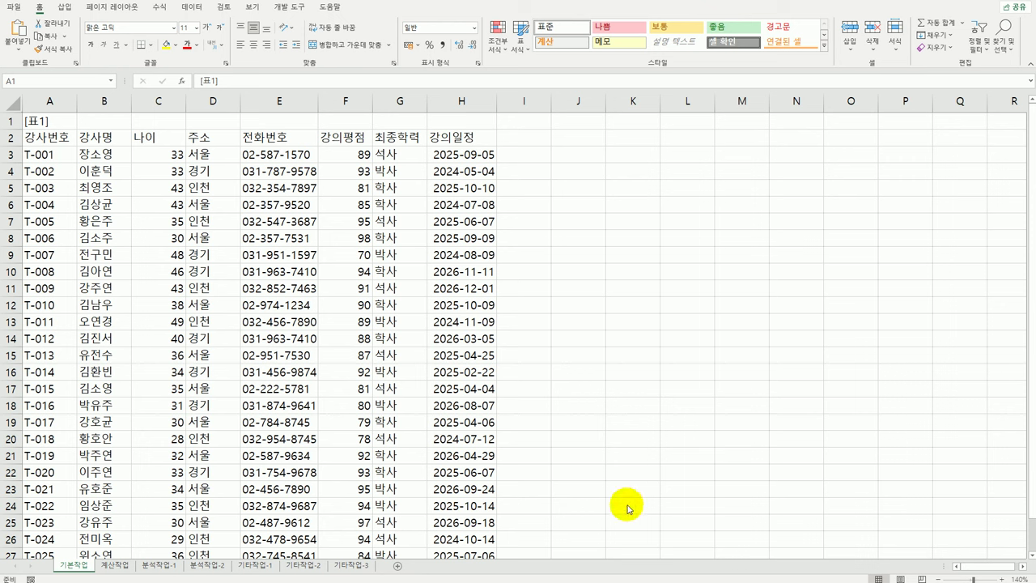
pyautogui.click(61, 137)
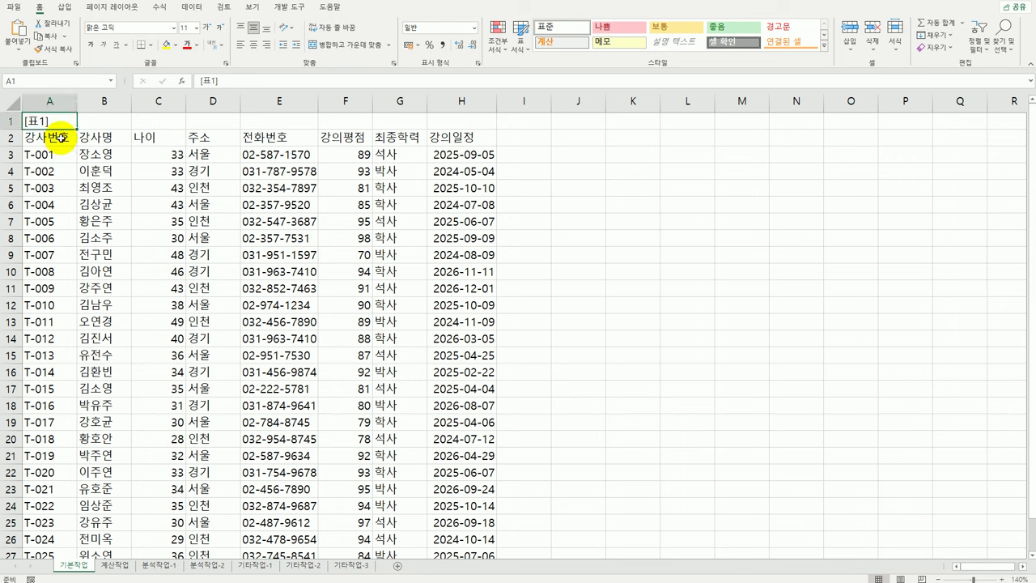
pyautogui.click(61, 140)
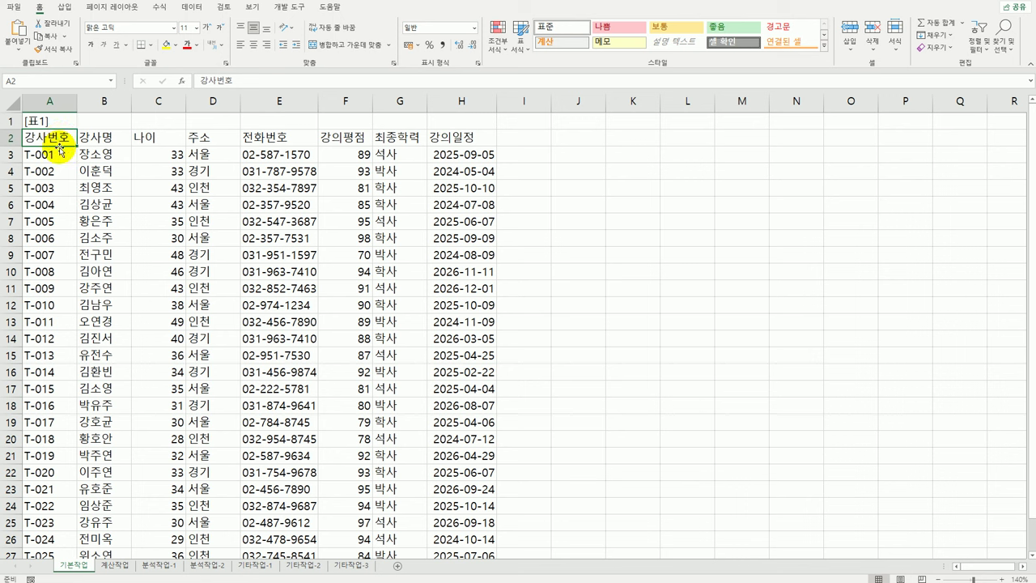
pyautogui.click(362, 138)
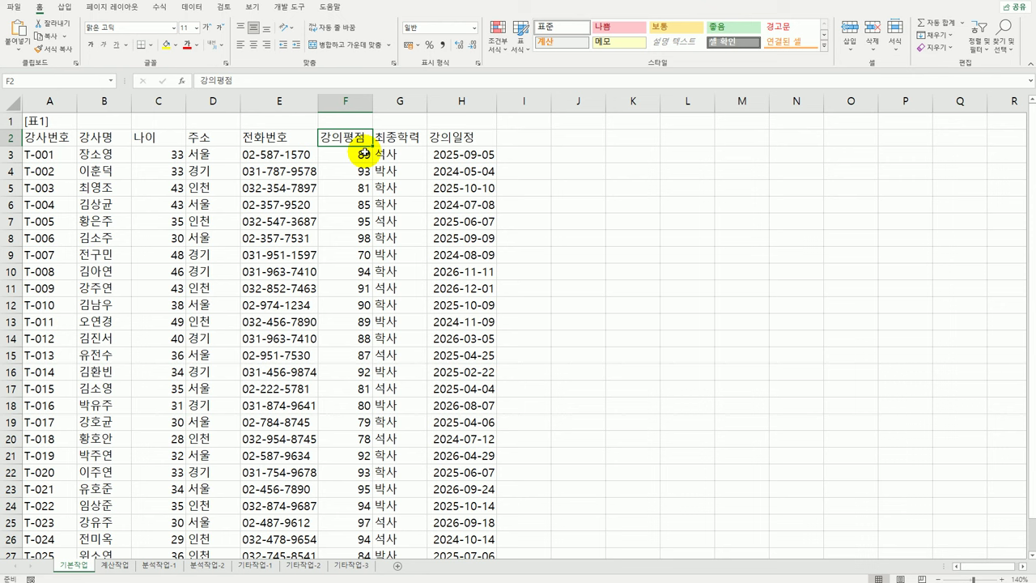
pyautogui.click(461, 140)
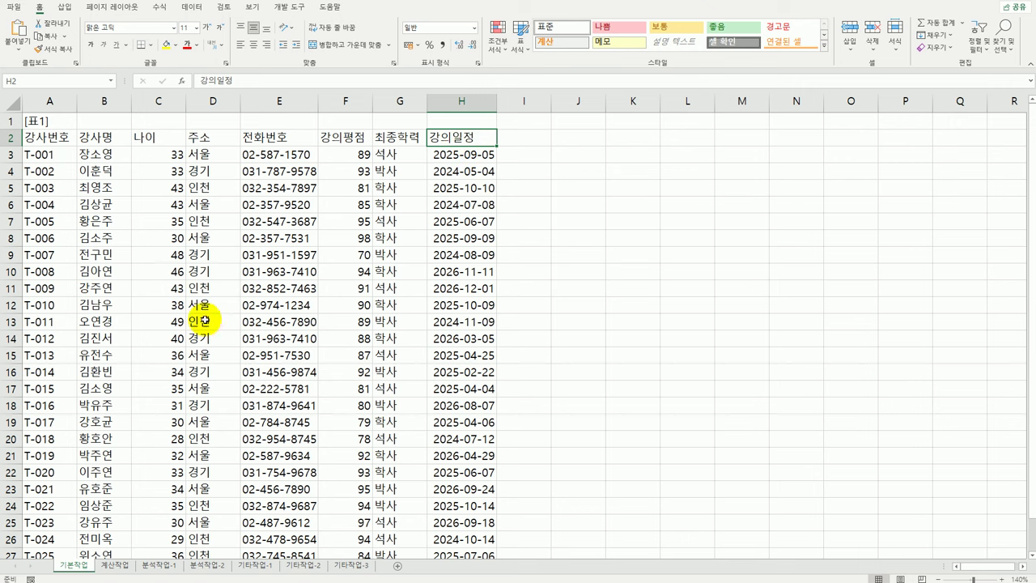
# - Enter the criteria heading 조건 in cell A31 below the instructor table
pyautogui.scroll(-6, 113, 340)
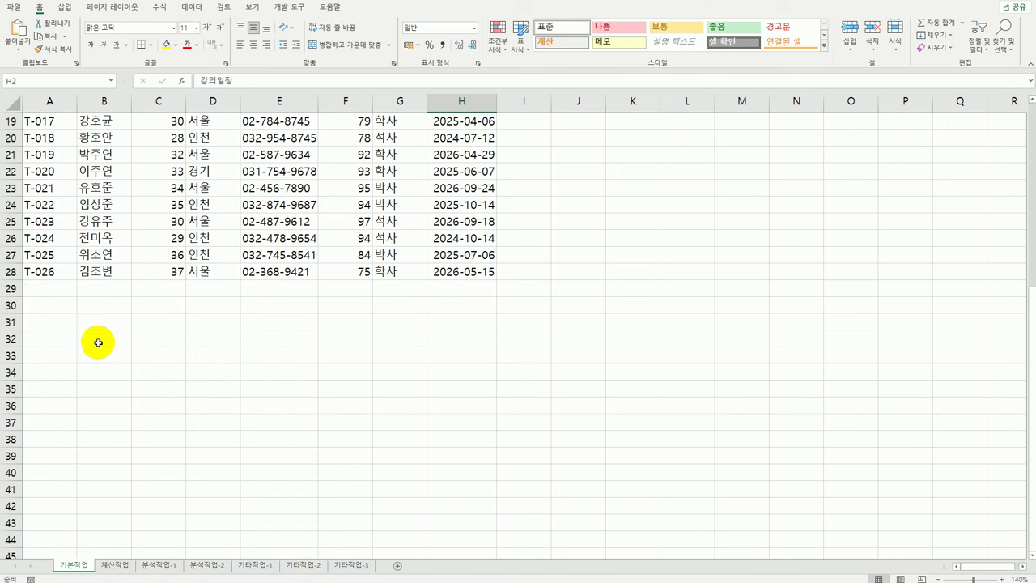
pyautogui.click(62, 326)
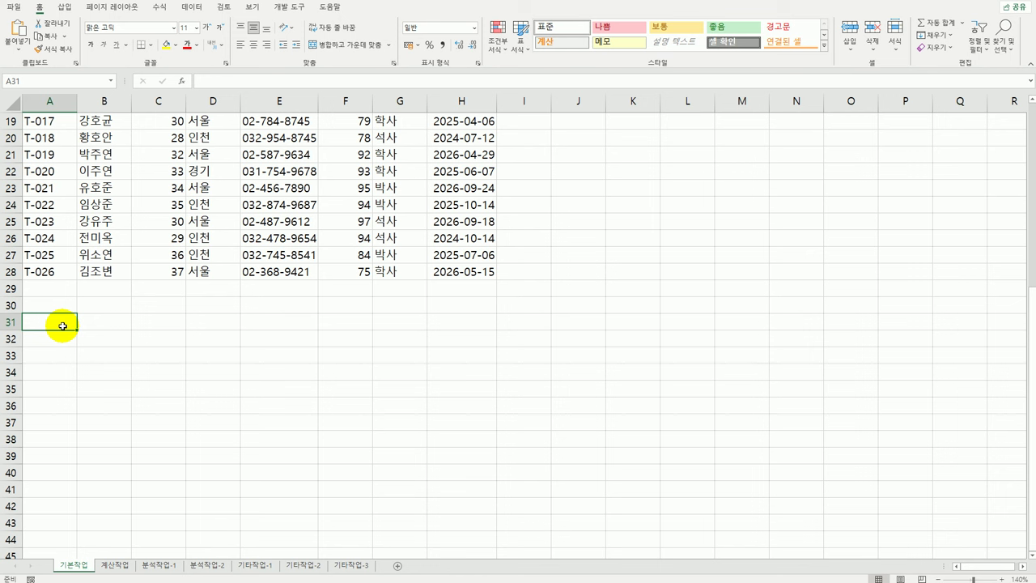
pyautogui.write('조건')
pyautogui.press('Return')
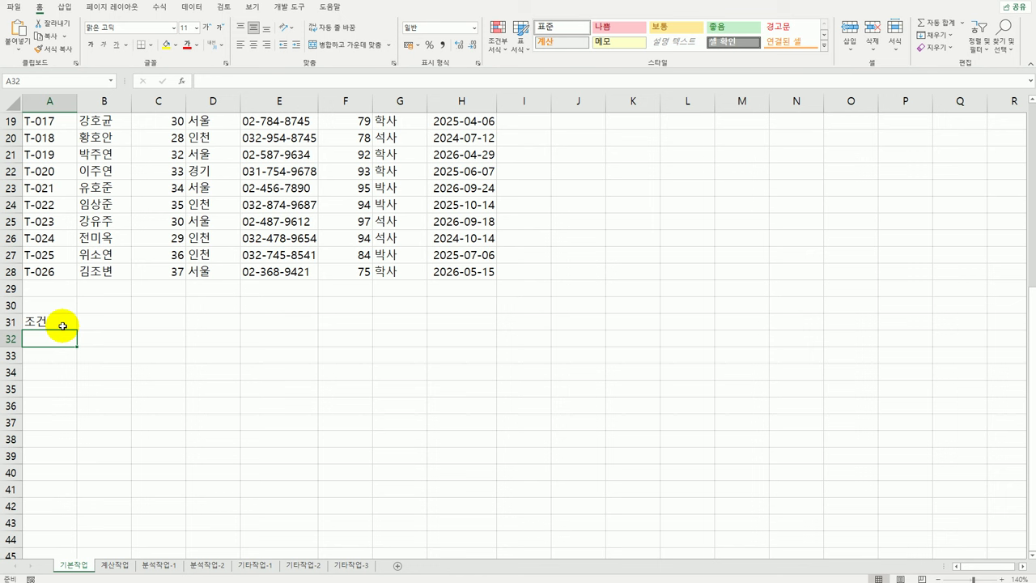
# - Begin an AND formula in A32 with the first condition F3>=LARGE($F$3:$F$28,5), using an absolute range for the lecture ratings
pyautogui.write('=')
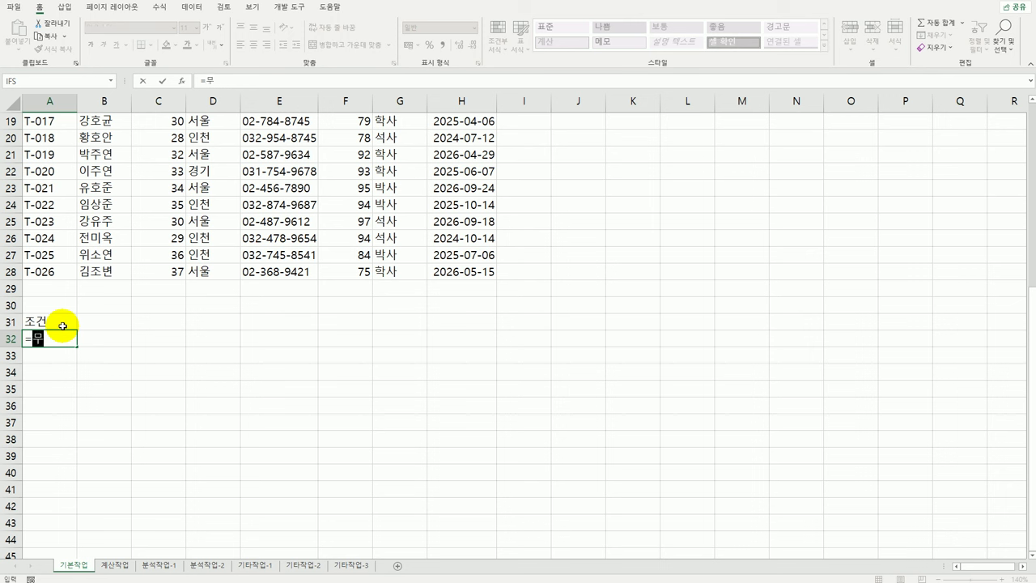
pyautogui.write('and(')
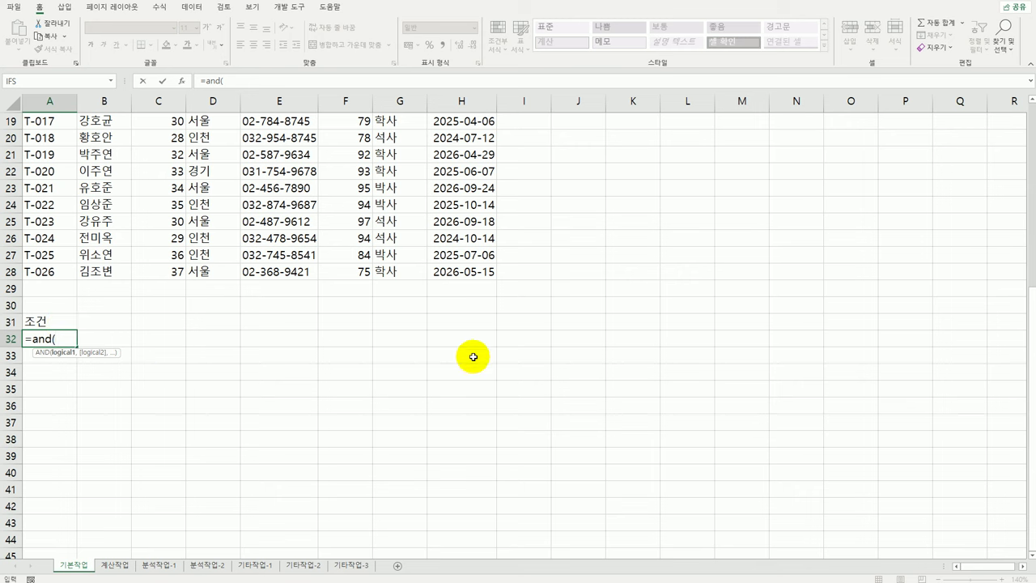
pyautogui.scroll(6, 472, 356)
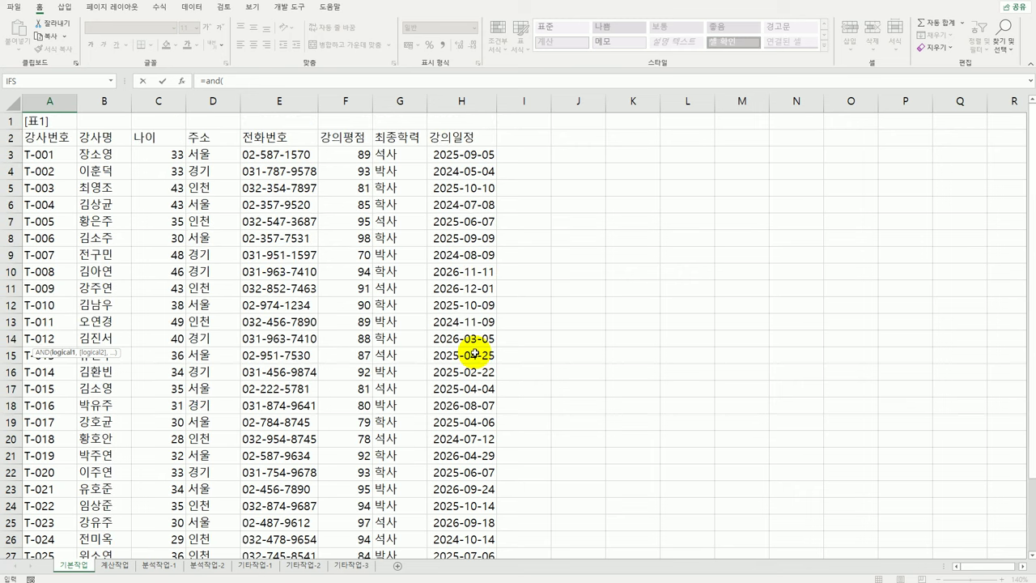
pyautogui.click(352, 153)
pyautogui.scroll(-9, 335, 248)
pyautogui.scroll(3, 336, 248)
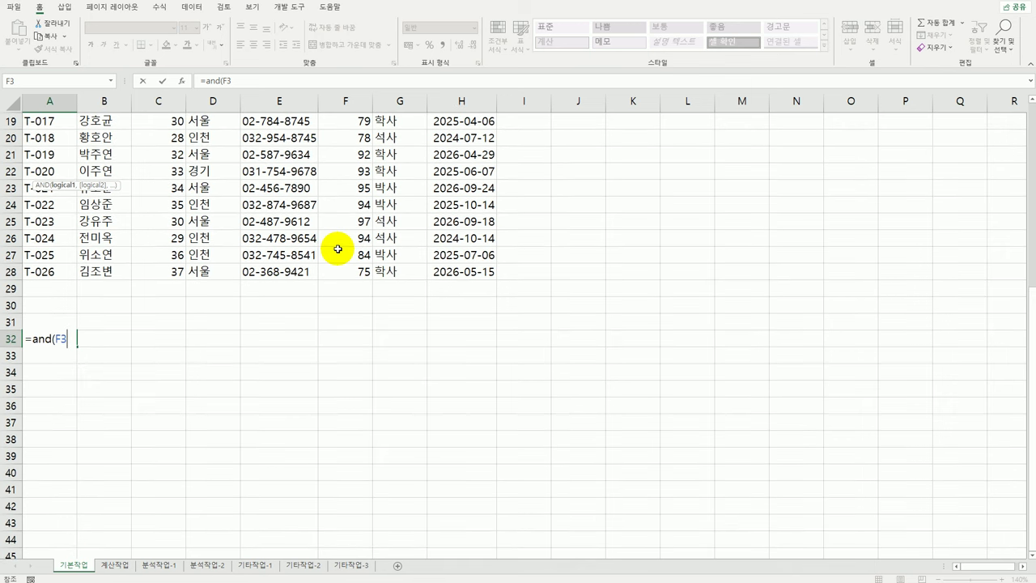
pyautogui.write('>=lar')
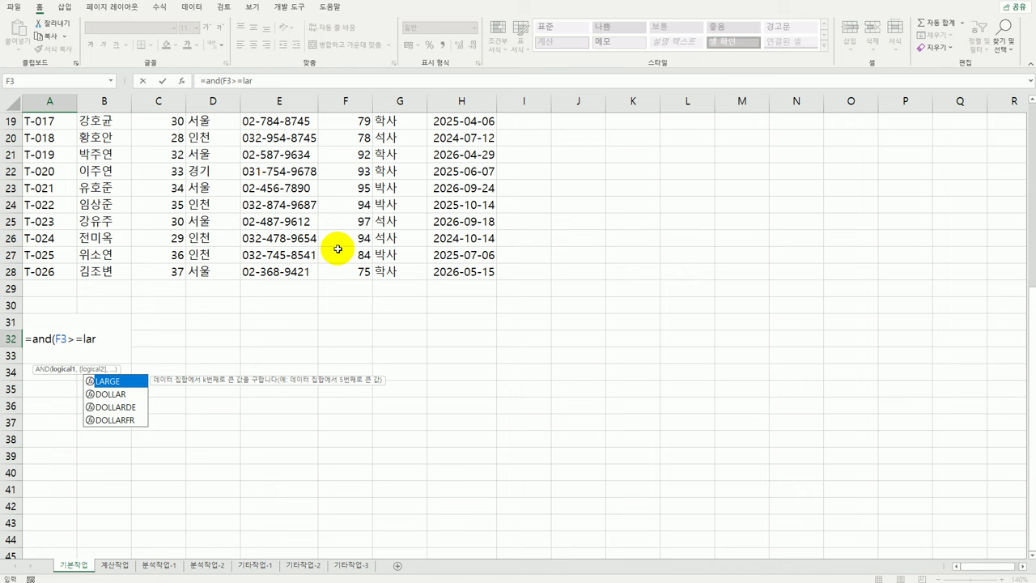
pyautogui.press('Tab')
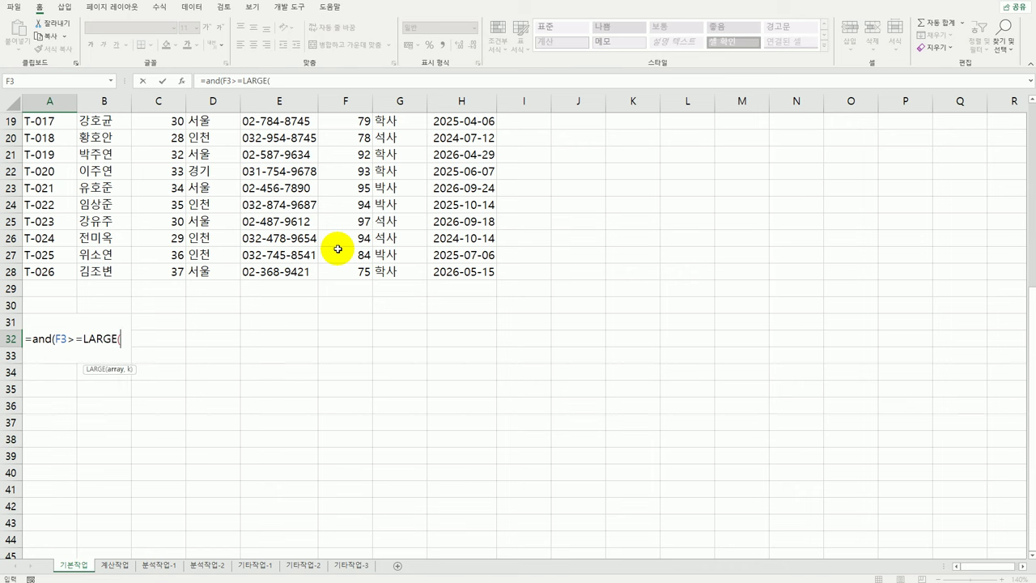
pyautogui.scroll(6, 360, 275)
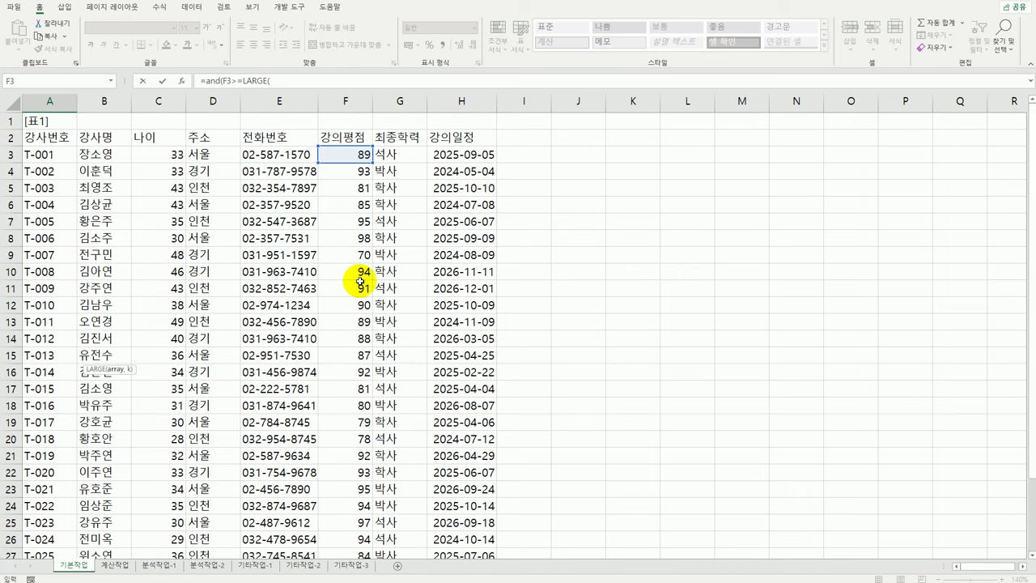
pyautogui.moveTo(340, 155); pyautogui.dragTo(354, 520)
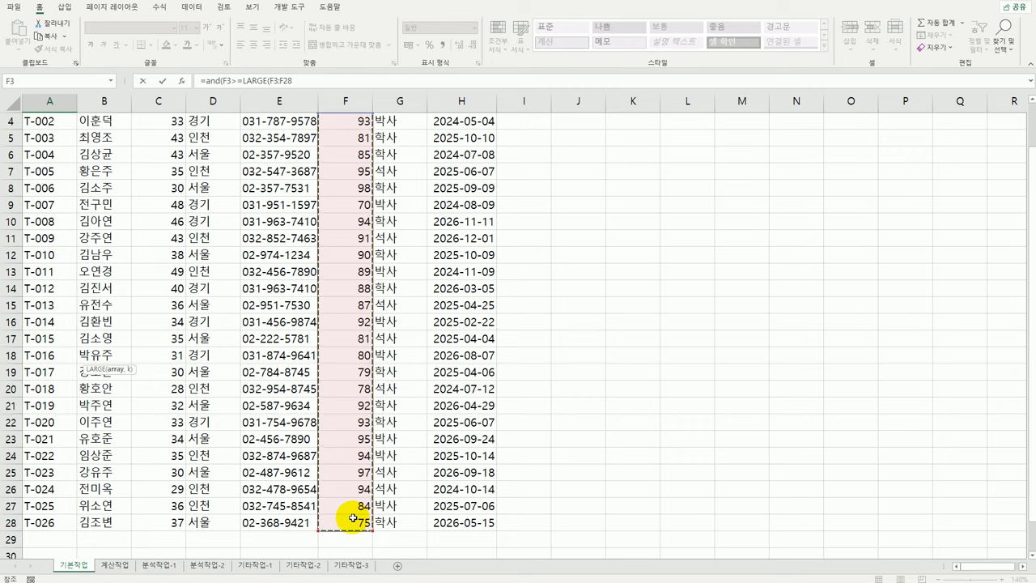
pyautogui.press('F4')
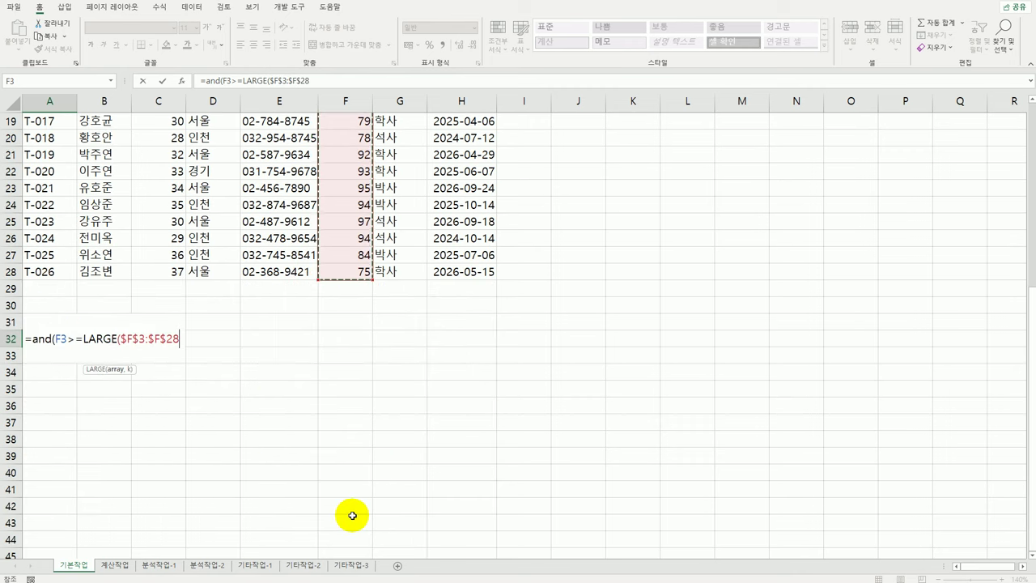
pyautogui.write(',5')
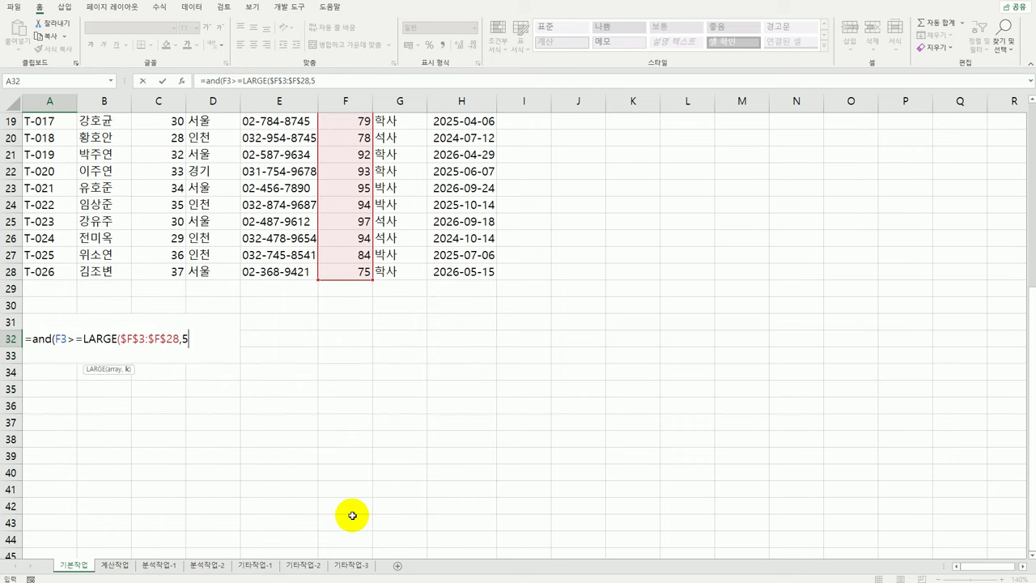
pyautogui.write(')')
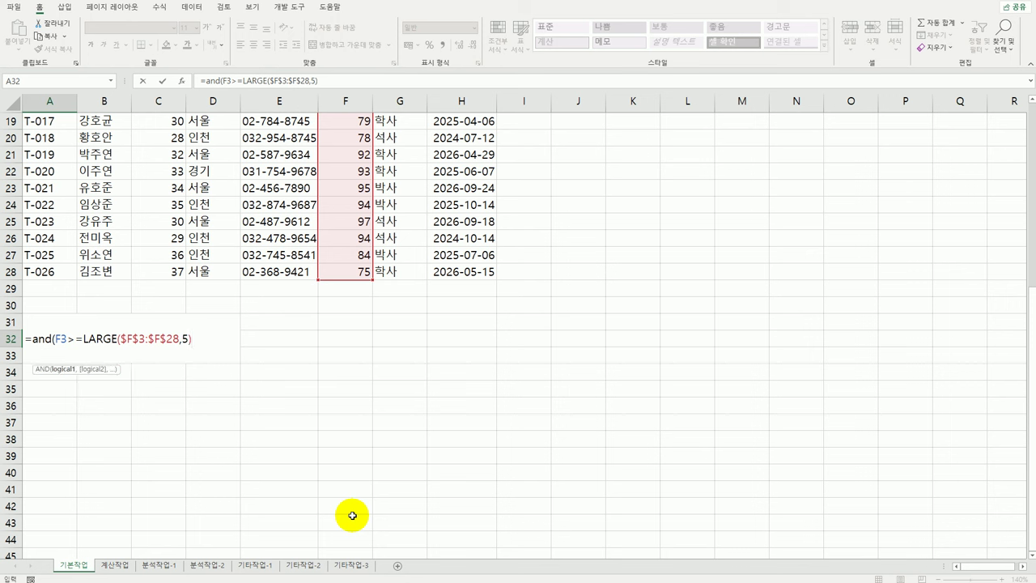
# - Add YEAR(H3)>=2025 as the second condition of the AND formula in A32 and complete the formula
pyautogui.write(',')
pyautogui.write('year')
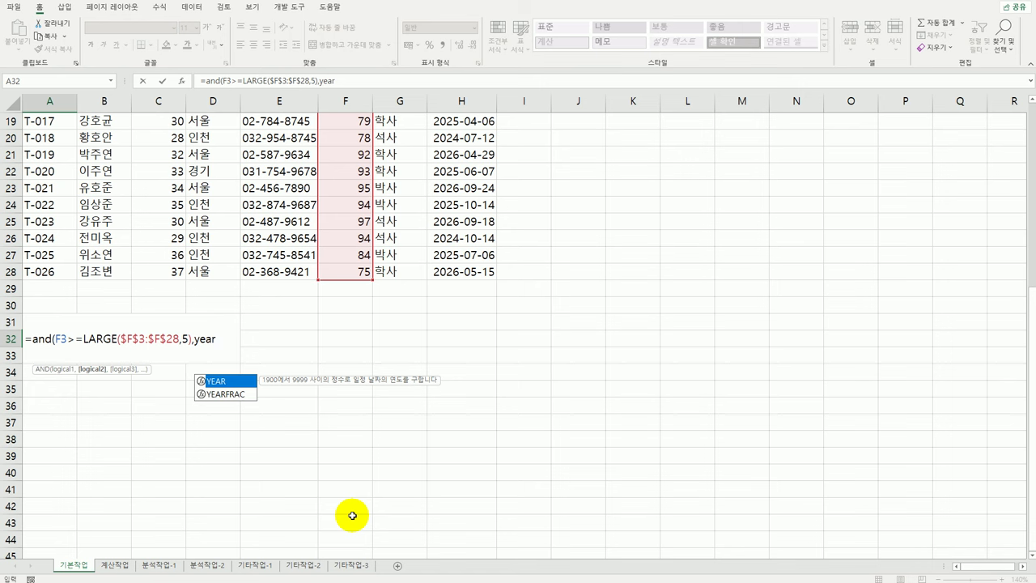
pyautogui.write('(')
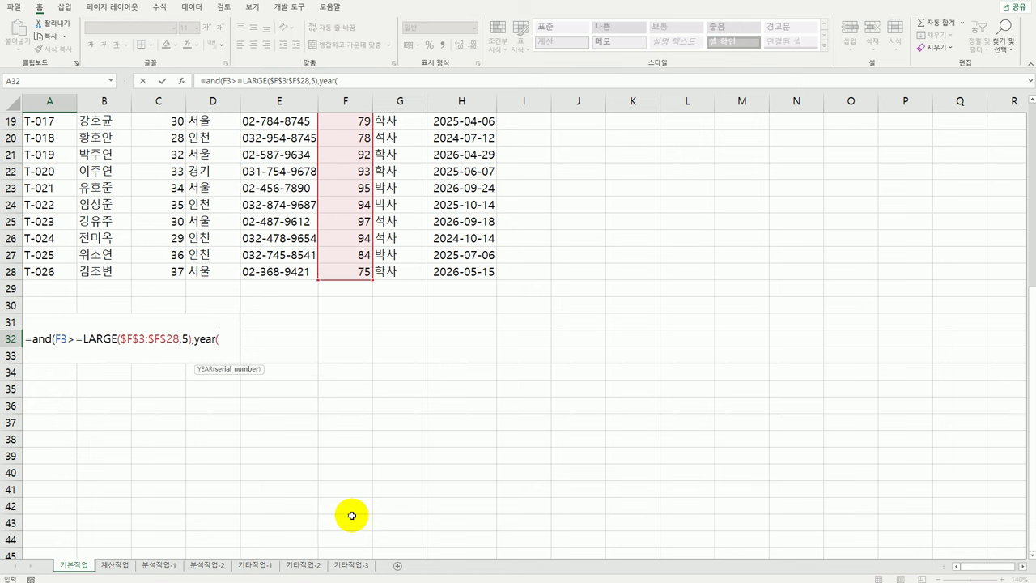
pyautogui.scroll(6, 408, 486)
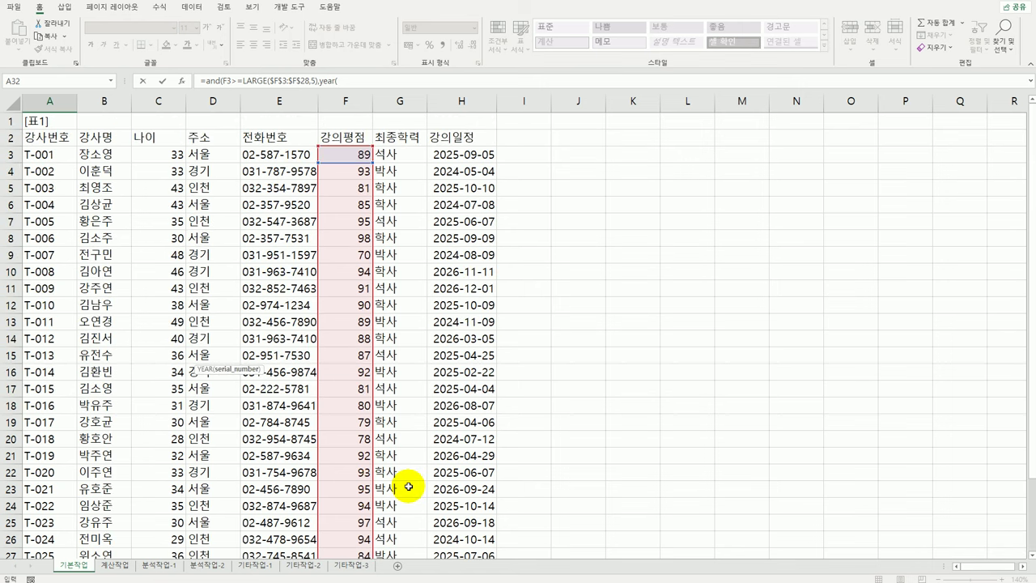
pyautogui.click(453, 159)
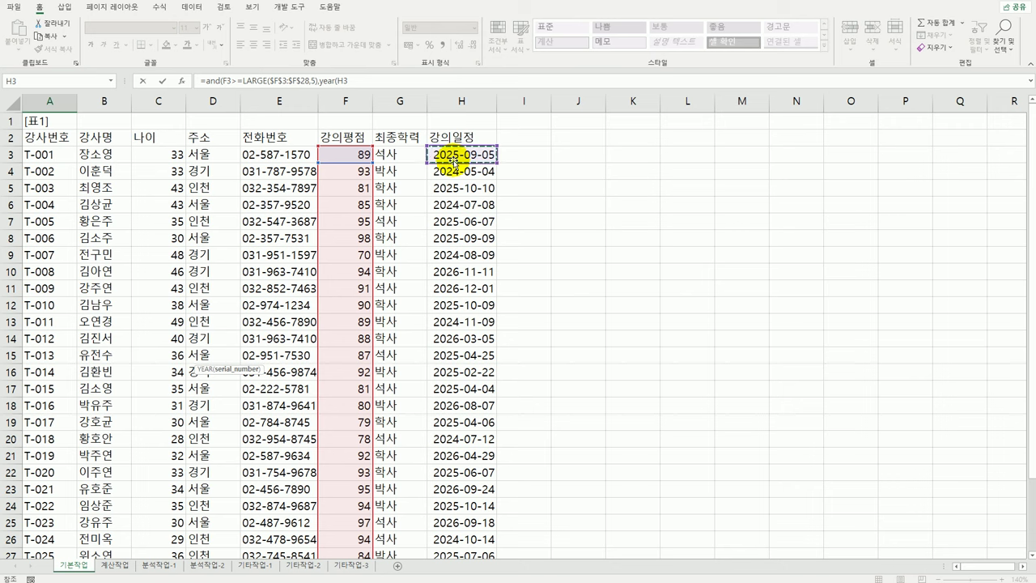
pyautogui.write(')')
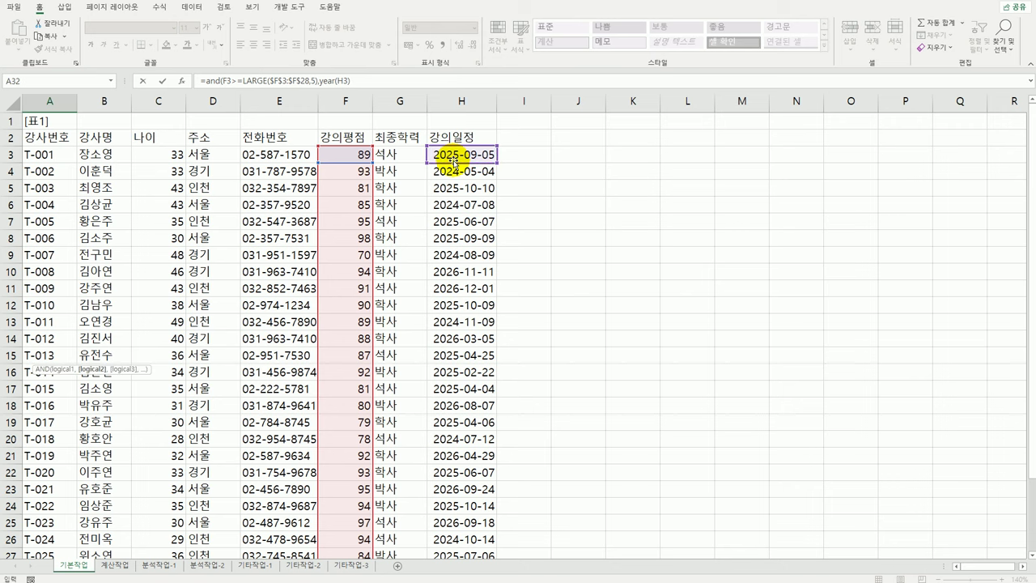
pyautogui.scroll(-3, 442, 202)
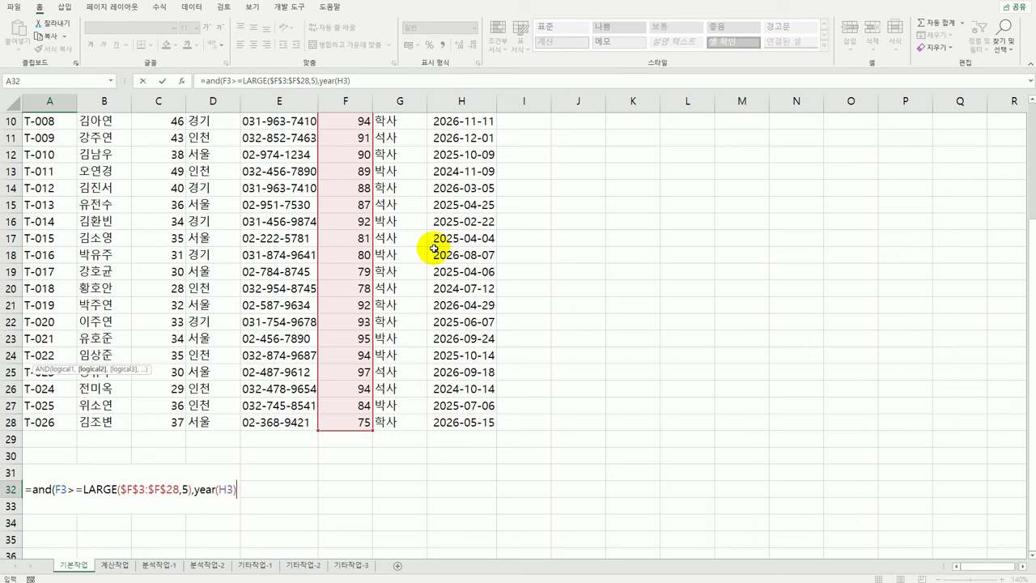
pyautogui.write('>=')
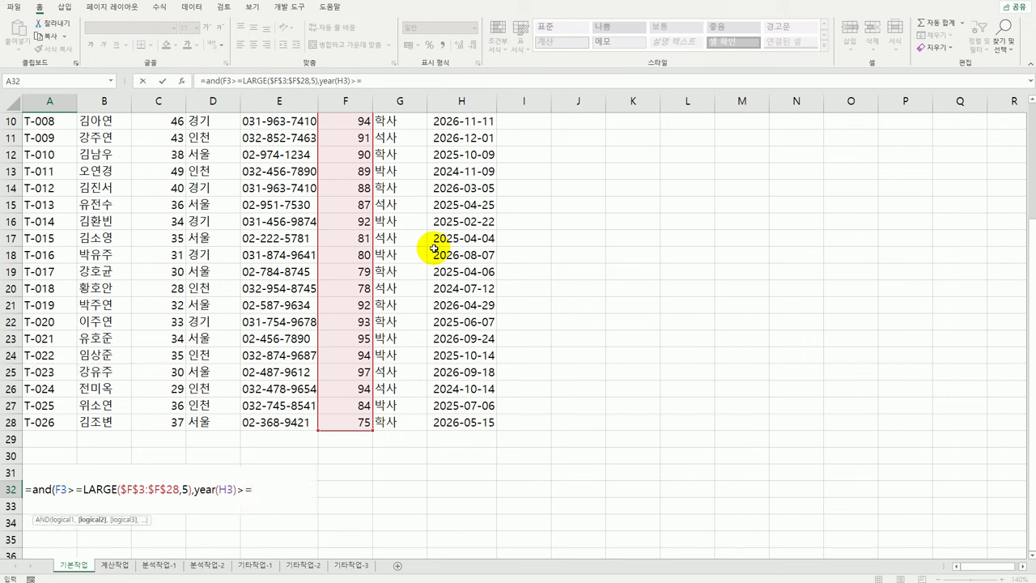
pyautogui.write('2025')
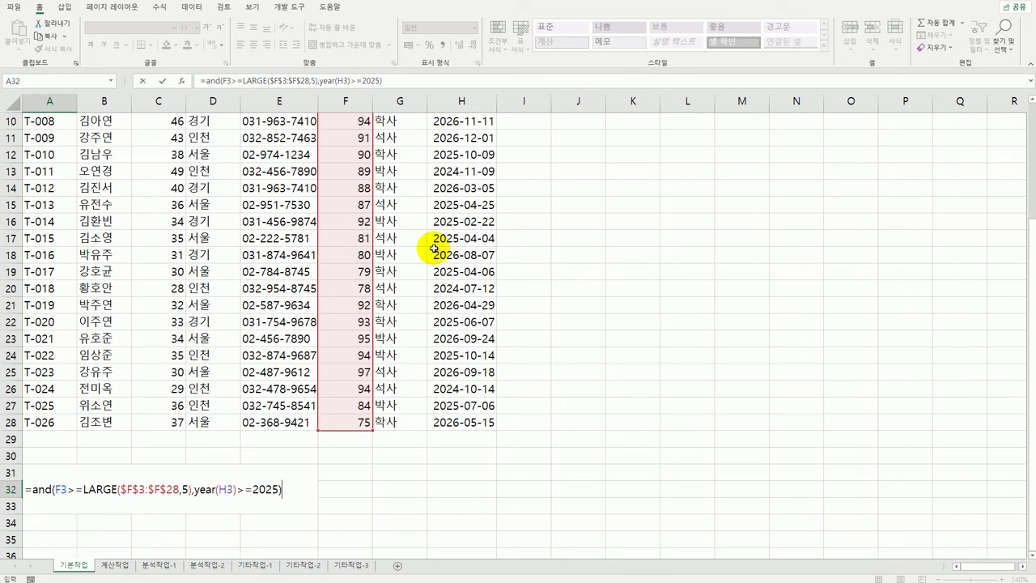
pyautogui.press('Return')
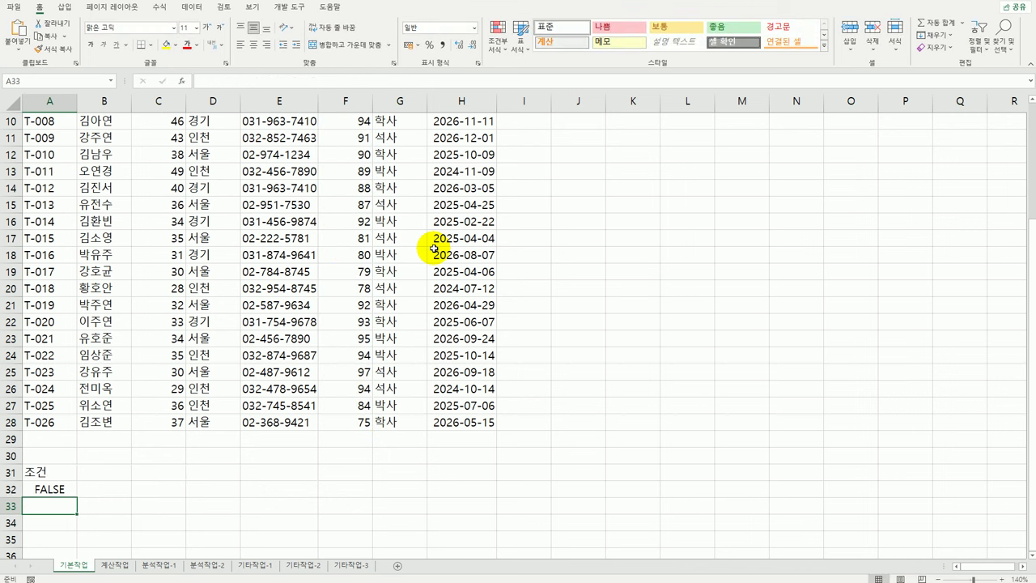
# - Copy the headers 강사명, 나이, 주소, 강의평점 and 강의일정 from row 2 to the row starting at A34
pyautogui.scroll(3, 434, 249)
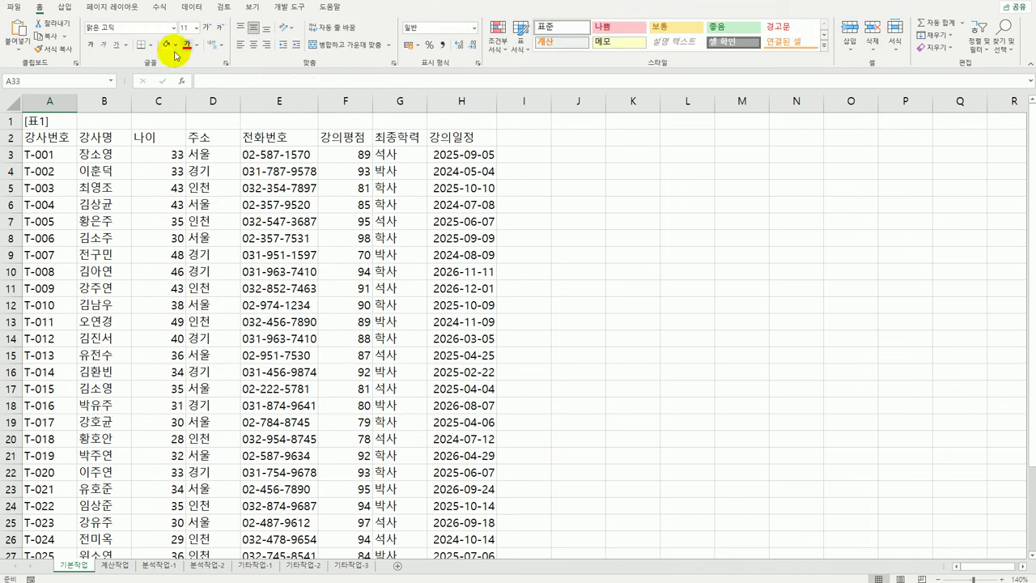
pyautogui.click(125, 137)
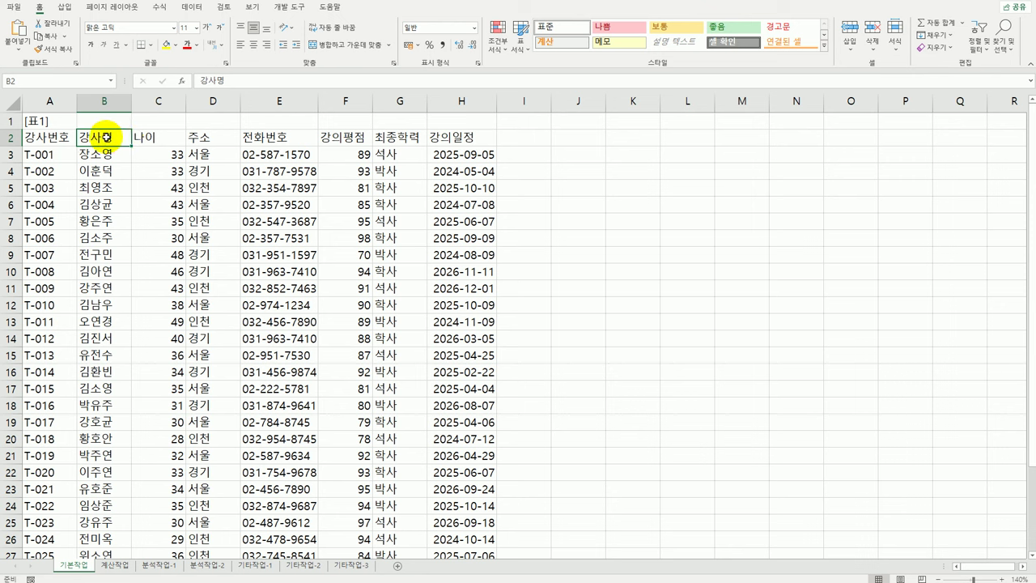
pyautogui.moveTo(112, 139); pyautogui.dragTo(232, 138)
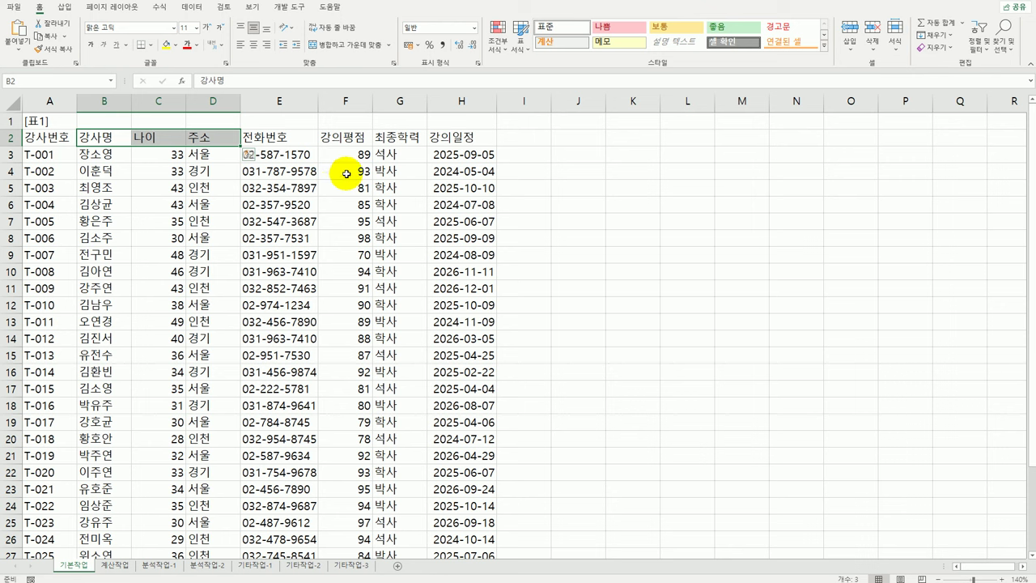
pyautogui.keyDown('ctrl'); pyautogui.click(353, 138); pyautogui.keyUp('ctrl')
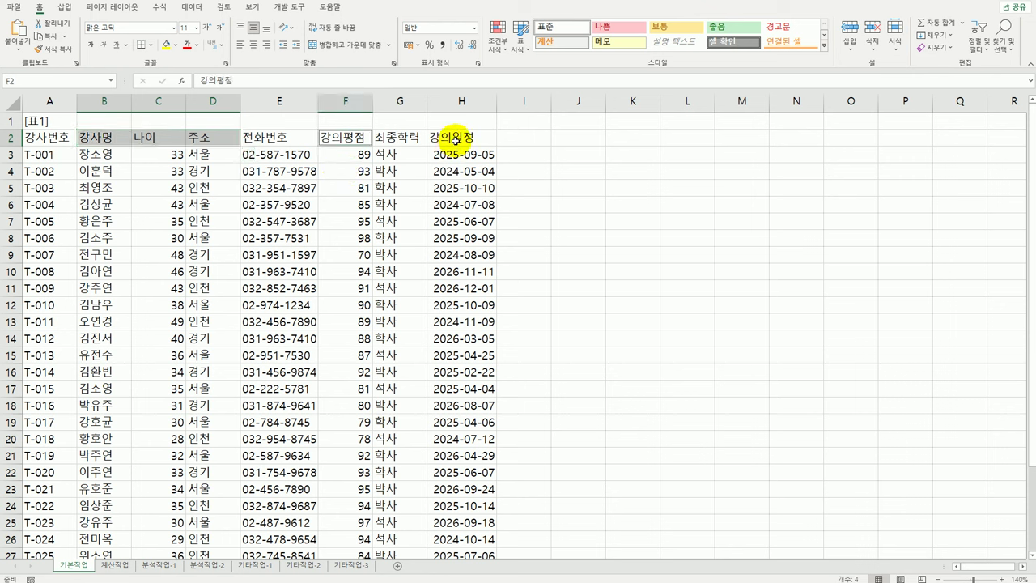
pyautogui.keyDown('ctrl'); pyautogui.click(456, 140); pyautogui.keyUp('ctrl')
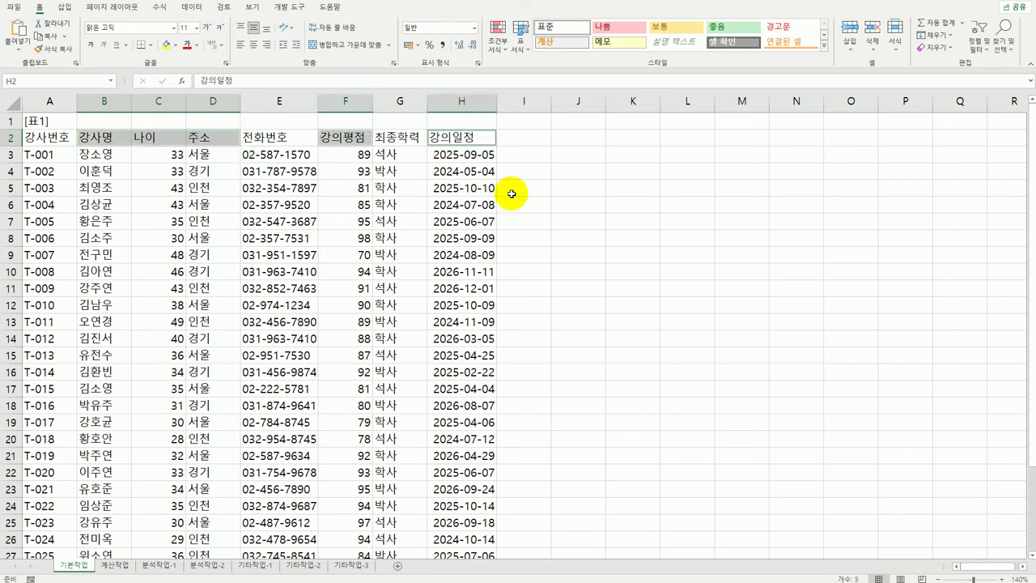
pyautogui.hotkey('ctrl', 'c')
pyautogui.scroll(-6, 324, 308)
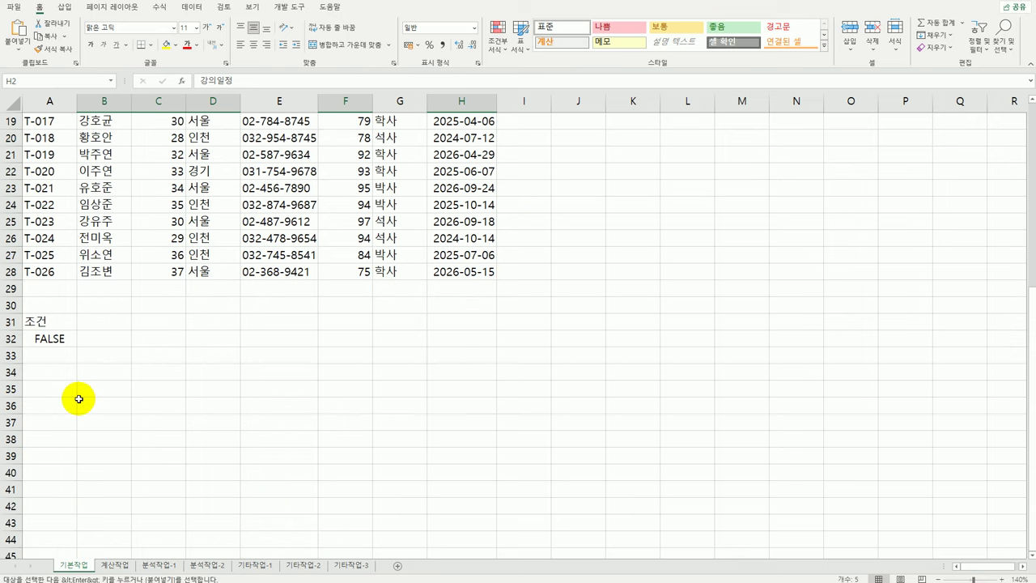
pyautogui.click(50, 371)
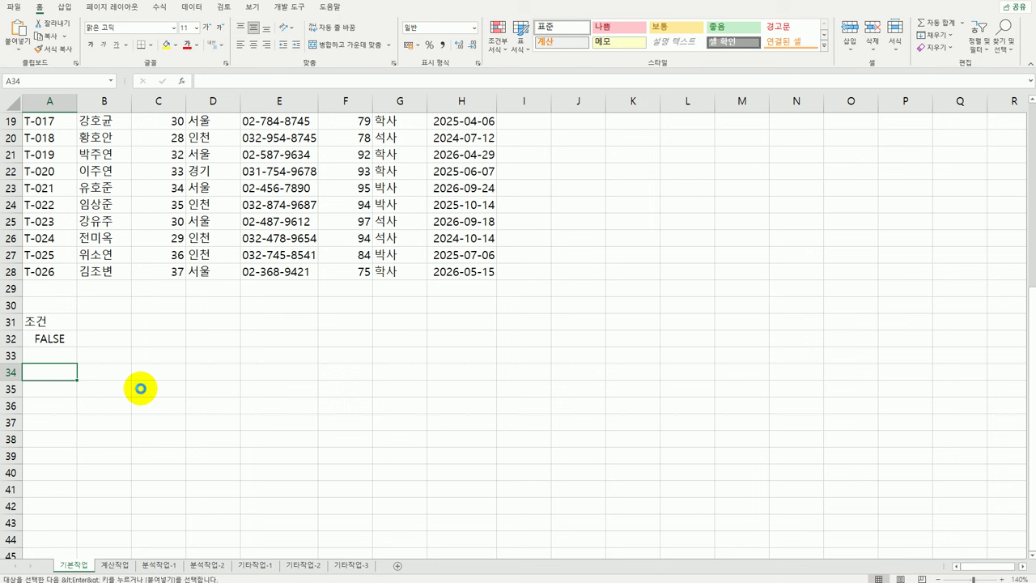
pyautogui.hotkey('ctrl', 'v')
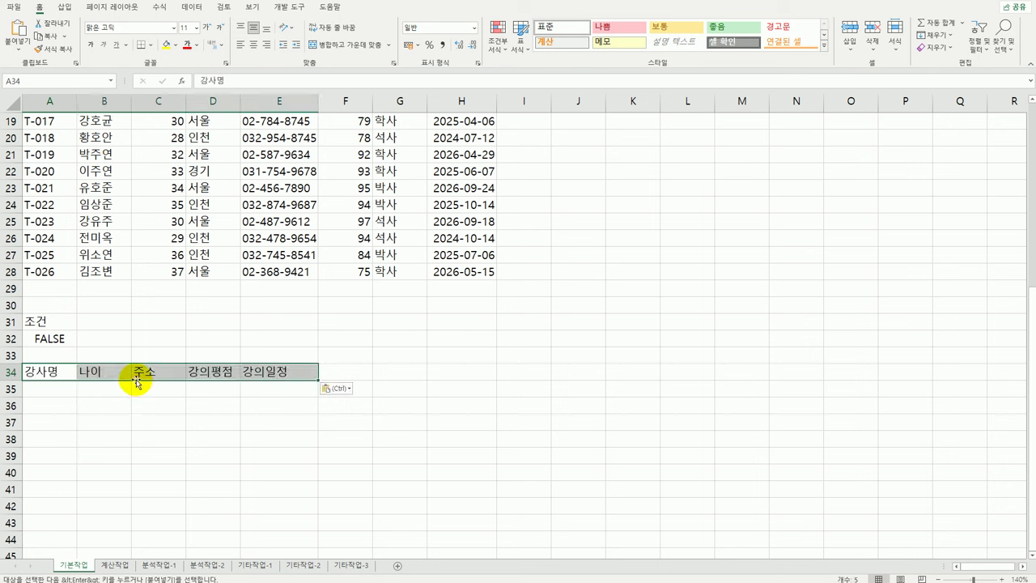
# - Start an advanced filter on the instructor table with list range A2:H28 and criteria range A31:A32
pyautogui.scroll(6, 202, 242)
pyautogui.click(201, 218)
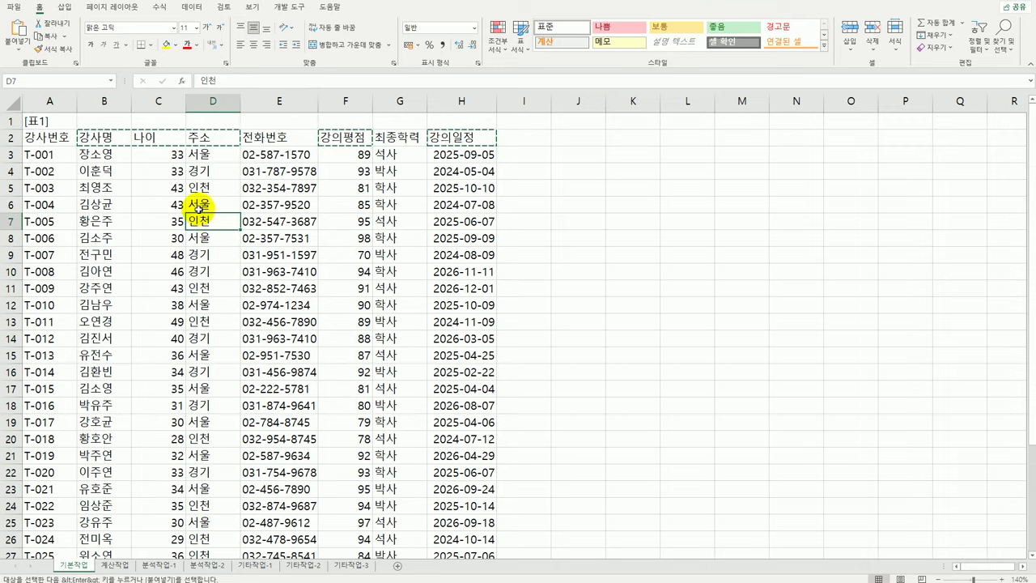
pyautogui.click(189, 10)
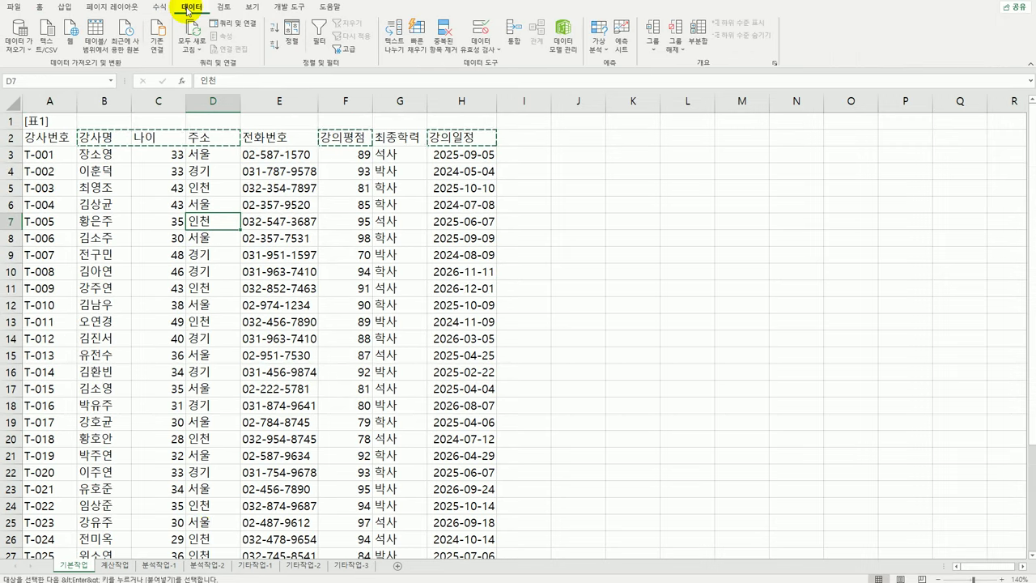
pyautogui.click(346, 54)
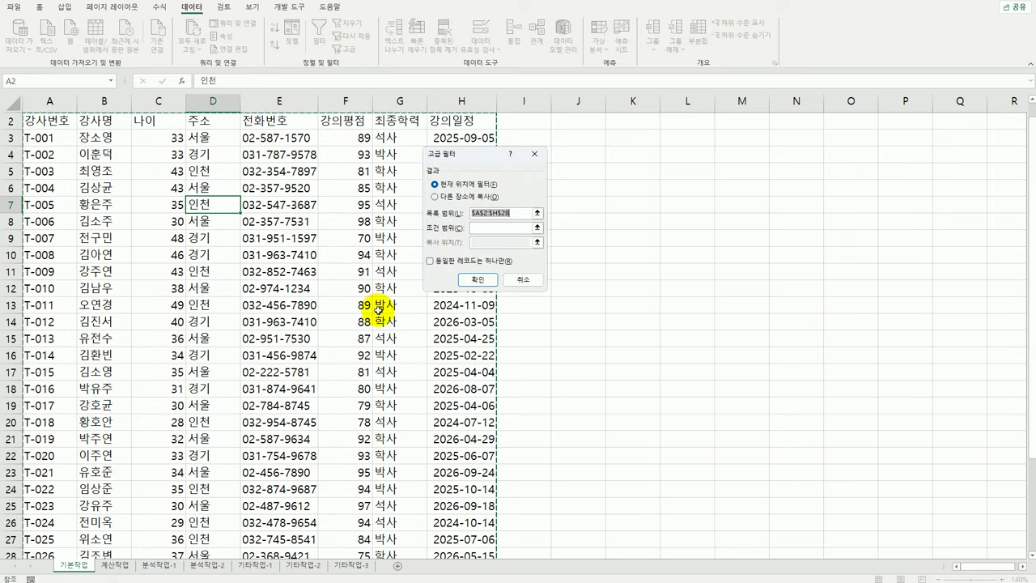
pyautogui.click(495, 228)
pyautogui.scroll(-6, 494, 230)
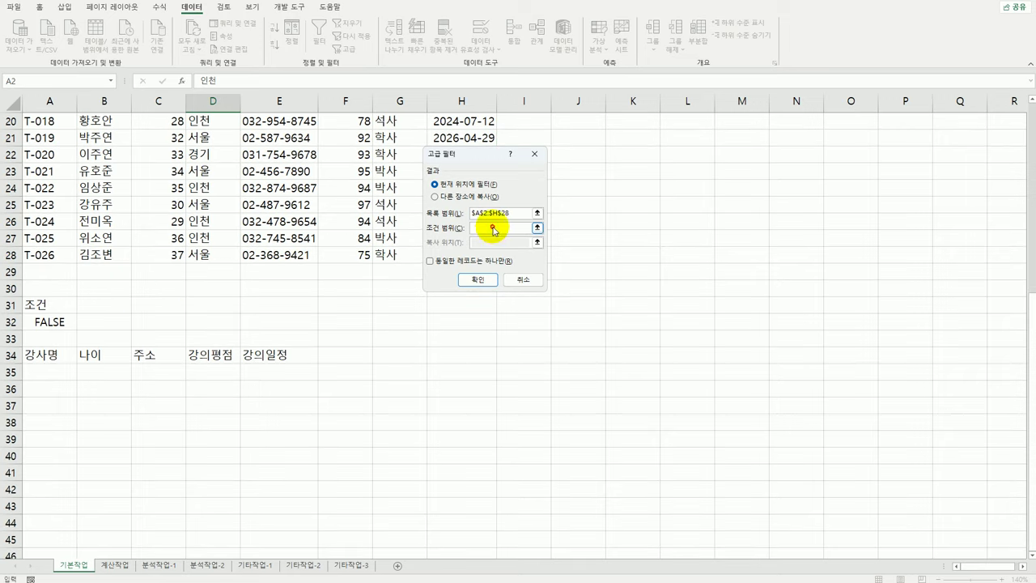
pyautogui.moveTo(32, 305); pyautogui.dragTo(51, 322)
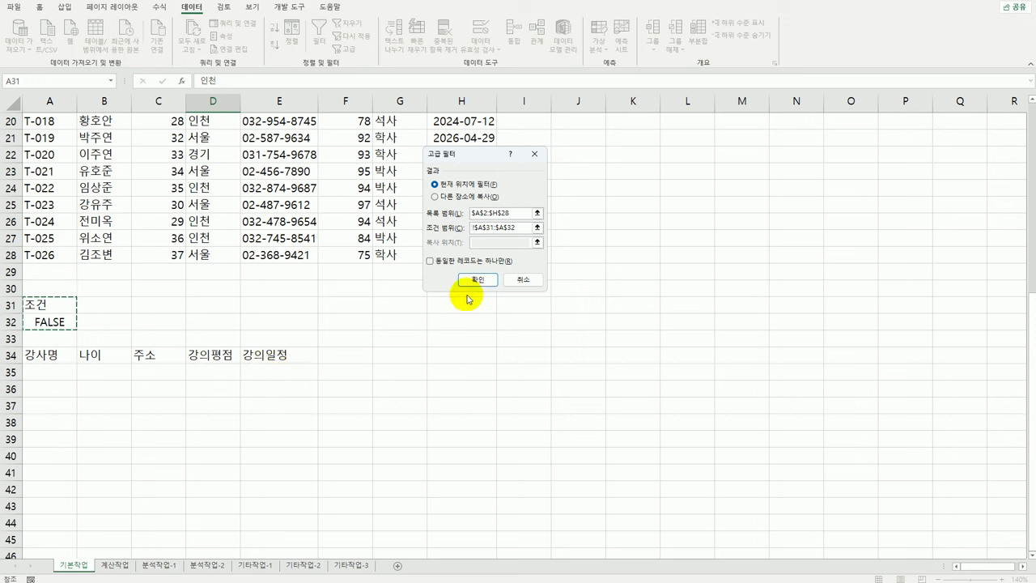
# - Set the advanced filter to copy its results to another location, using the headers in A34:E34, and run it
pyautogui.click(441, 197)
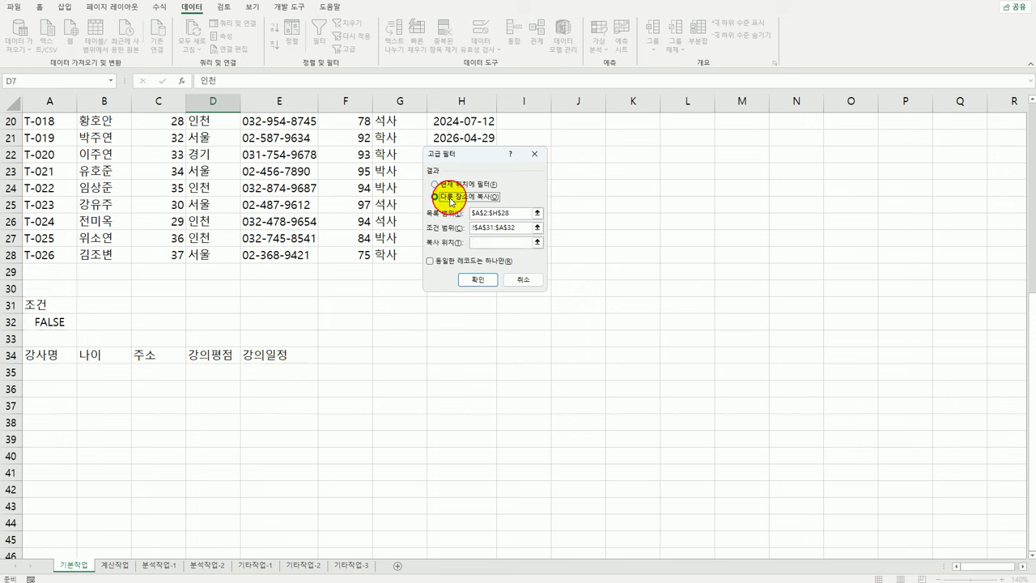
pyautogui.click(483, 243)
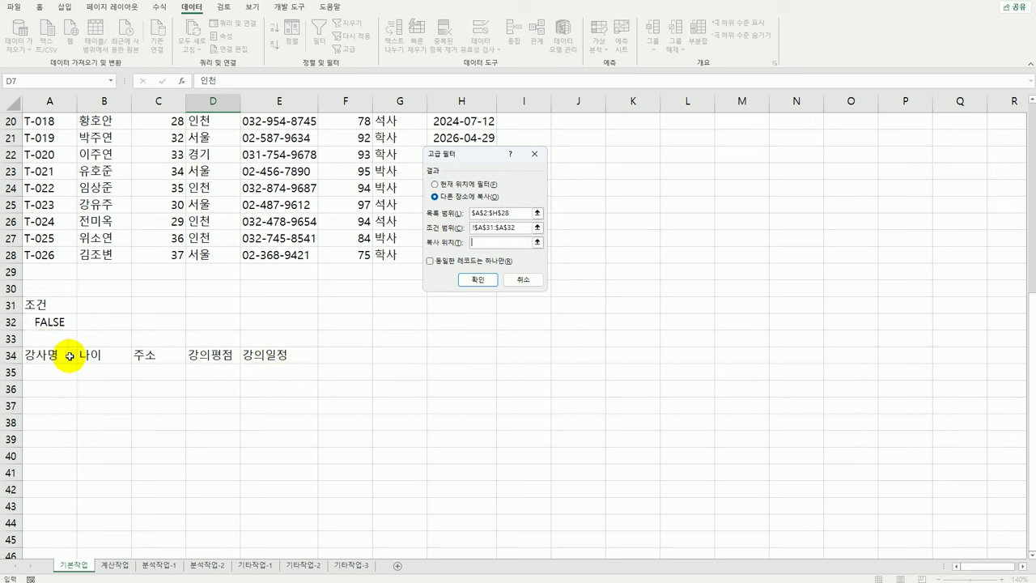
pyautogui.moveTo(69, 356); pyautogui.dragTo(262, 354)
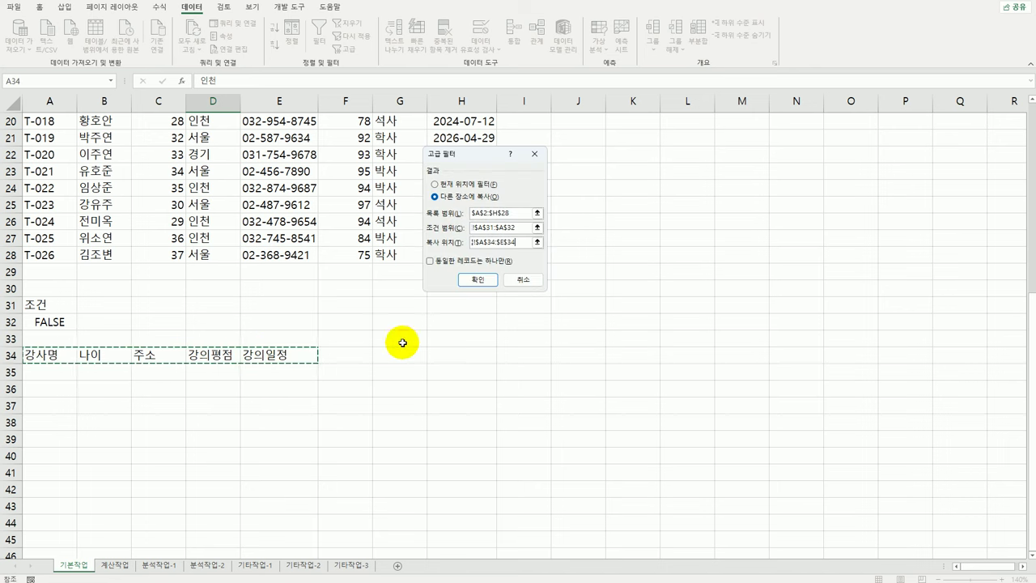
pyautogui.click(476, 279)
pyautogui.scroll(-6, 437, 364)
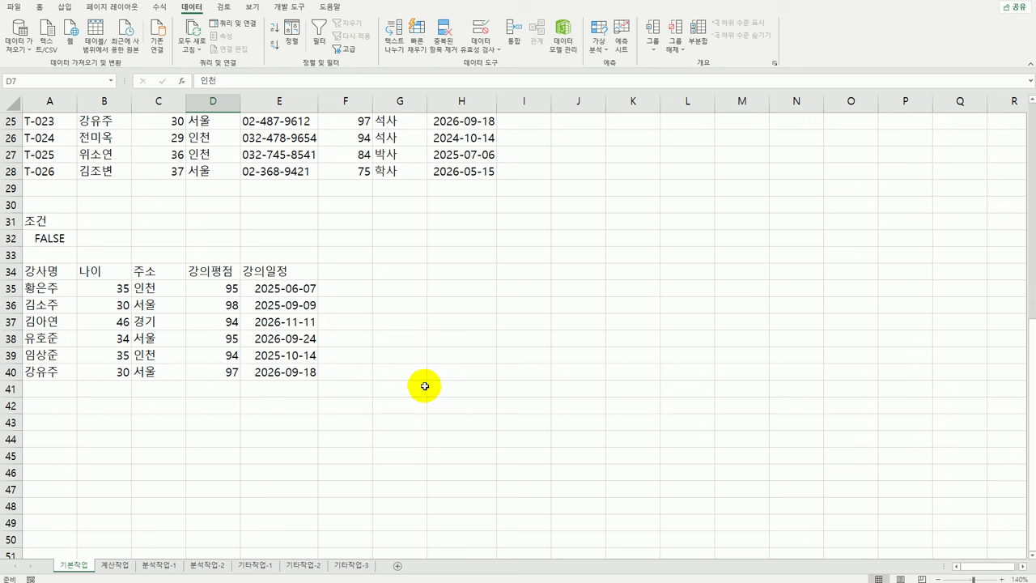
# - Compare the criteria formula in A32 with the extracted instructor rows below A34
pyautogui.click(45, 236)
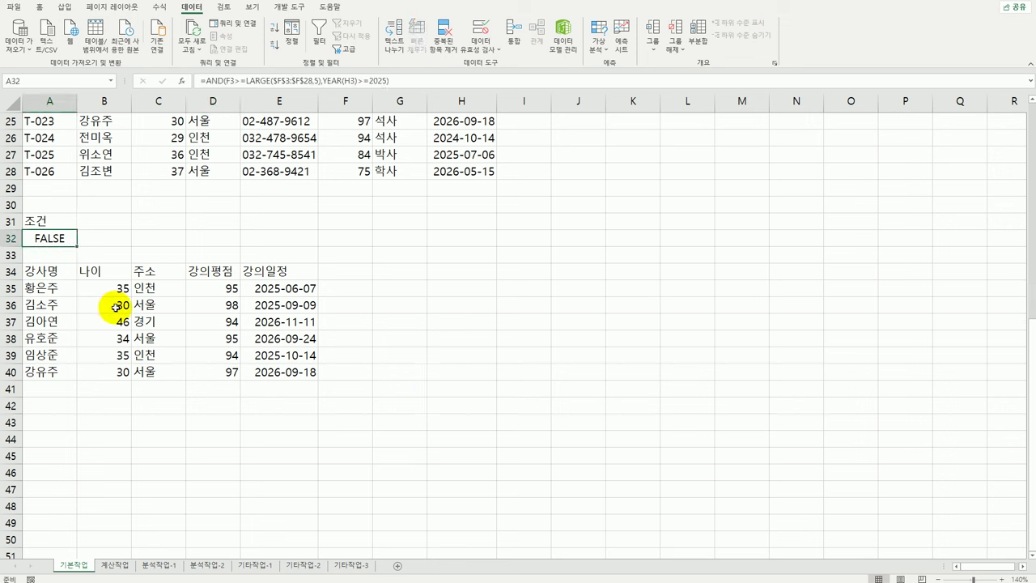
pyautogui.moveTo(55, 287); pyautogui.dragTo(54, 368)
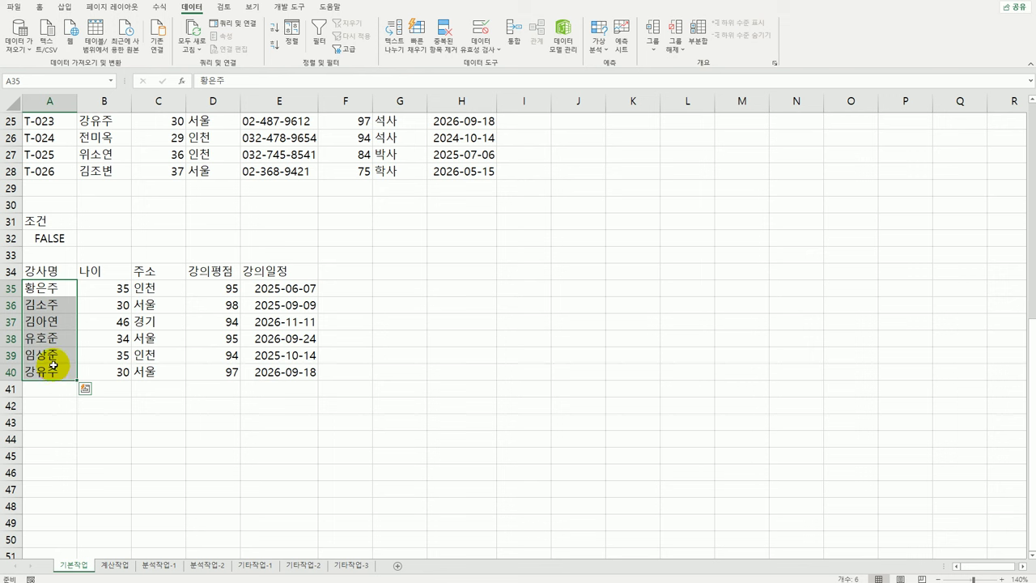
pyautogui.press('Escape')
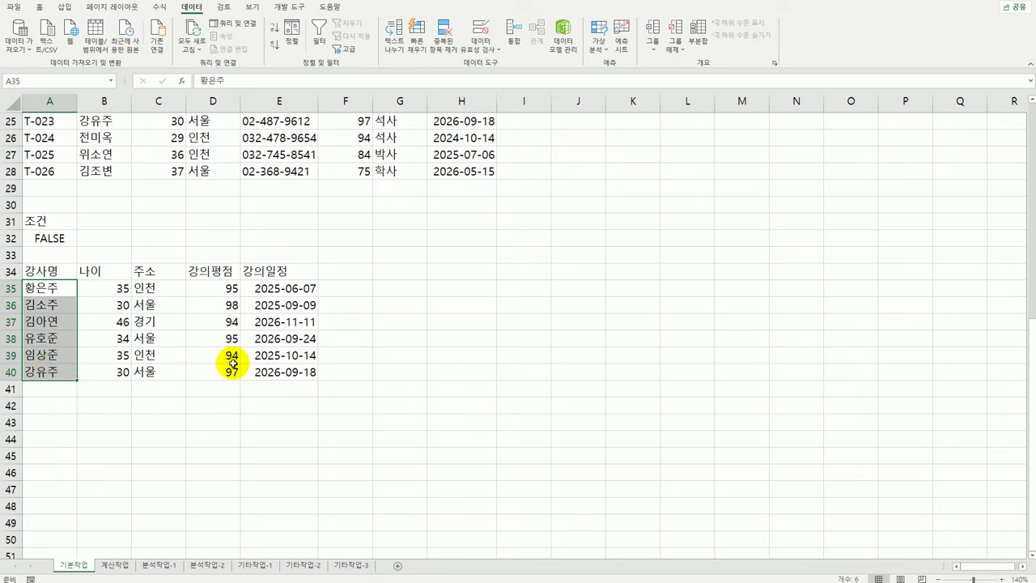
pyautogui.click(57, 240)
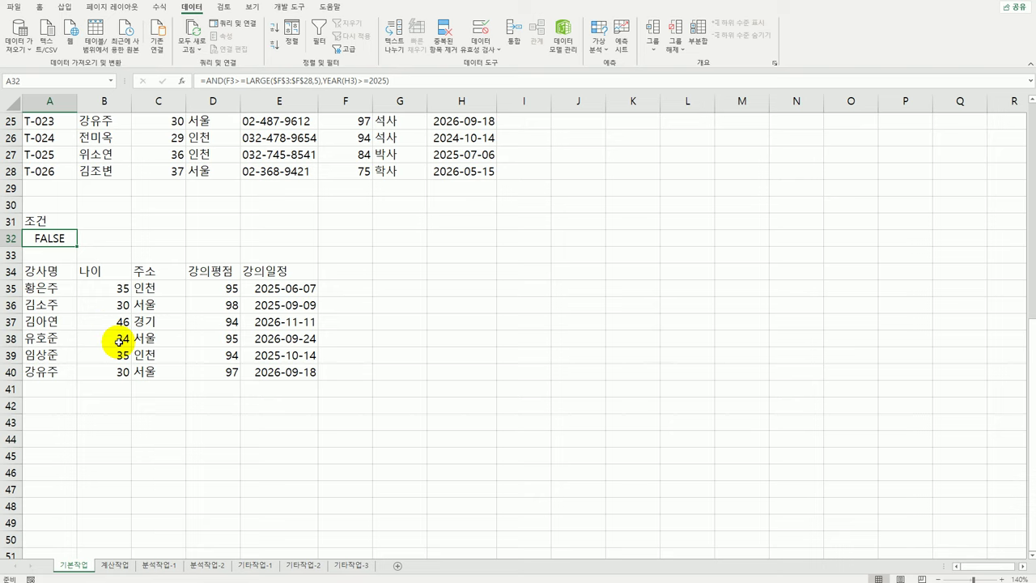
# - Start a new formula-based conditional formatting rule for the table's data rows A3:H28, leaving out the header row
pyautogui.scroll(8, 114, 336)
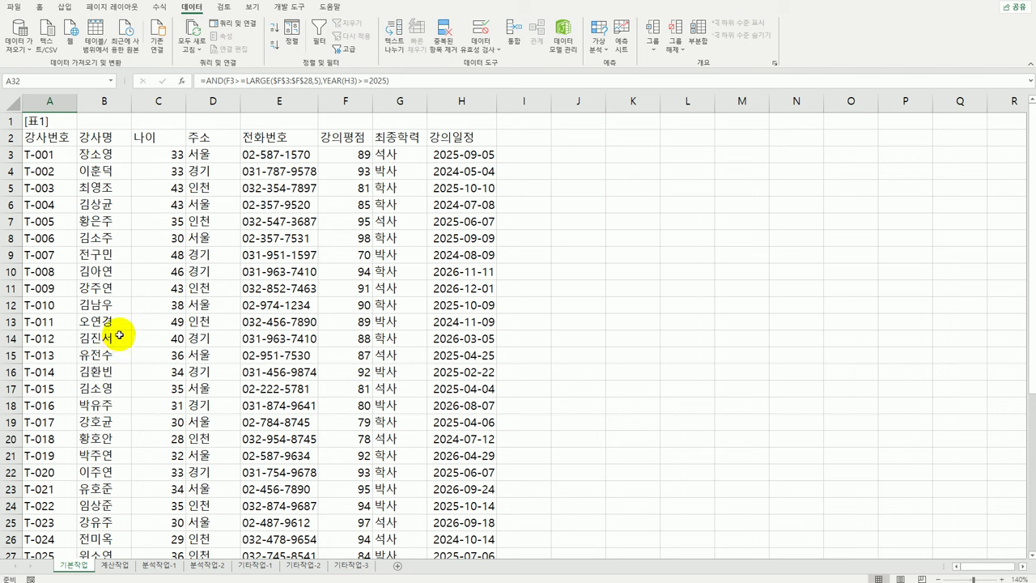
pyautogui.moveTo(43, 141); pyautogui.dragTo(462, 138)
pyautogui.click(50, 152)
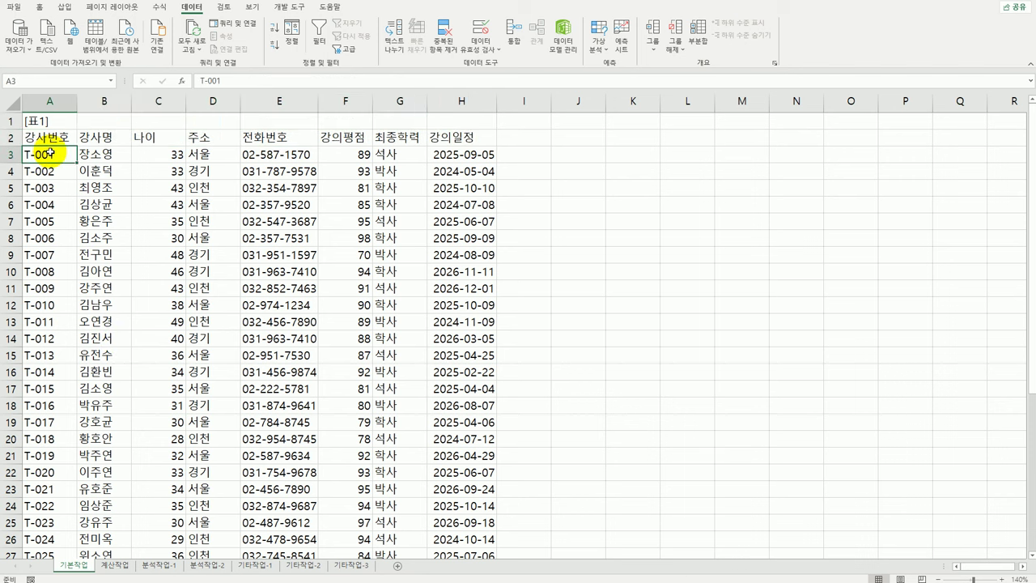
pyautogui.moveTo(50, 151); pyautogui.dragTo(468, 524)
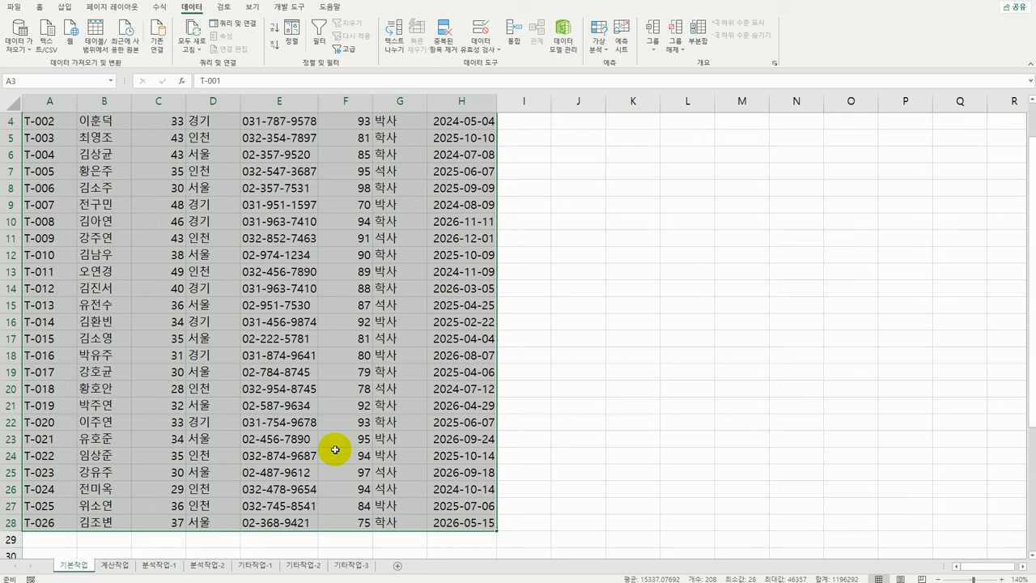
pyautogui.scroll(1, 335, 449)
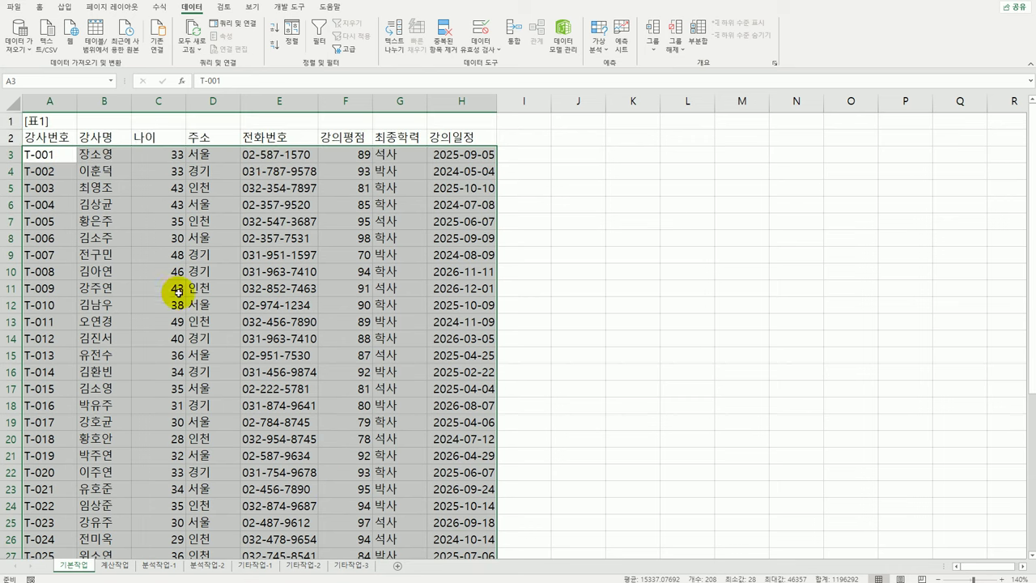
pyautogui.click(38, 10)
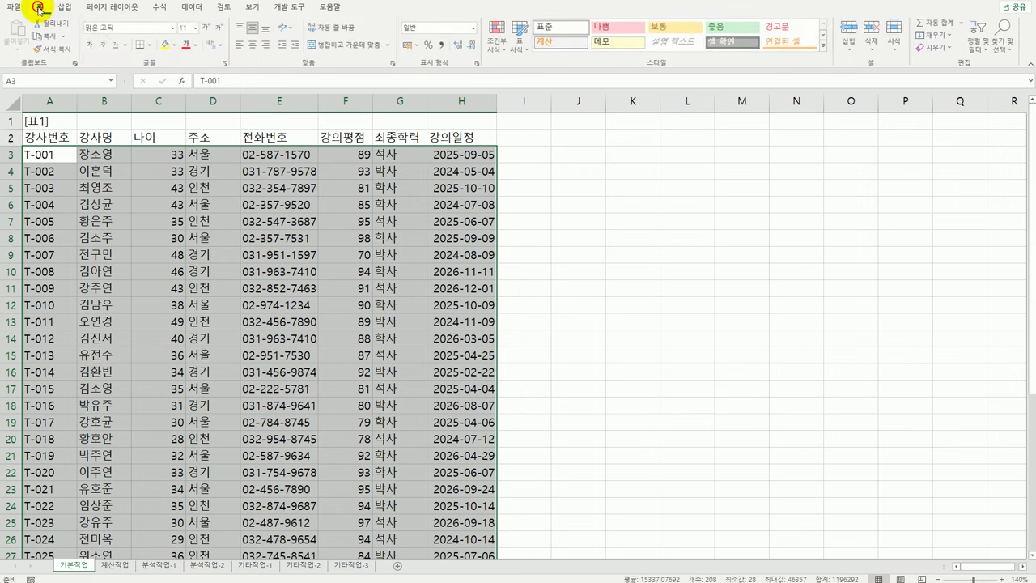
pyautogui.click(500, 50)
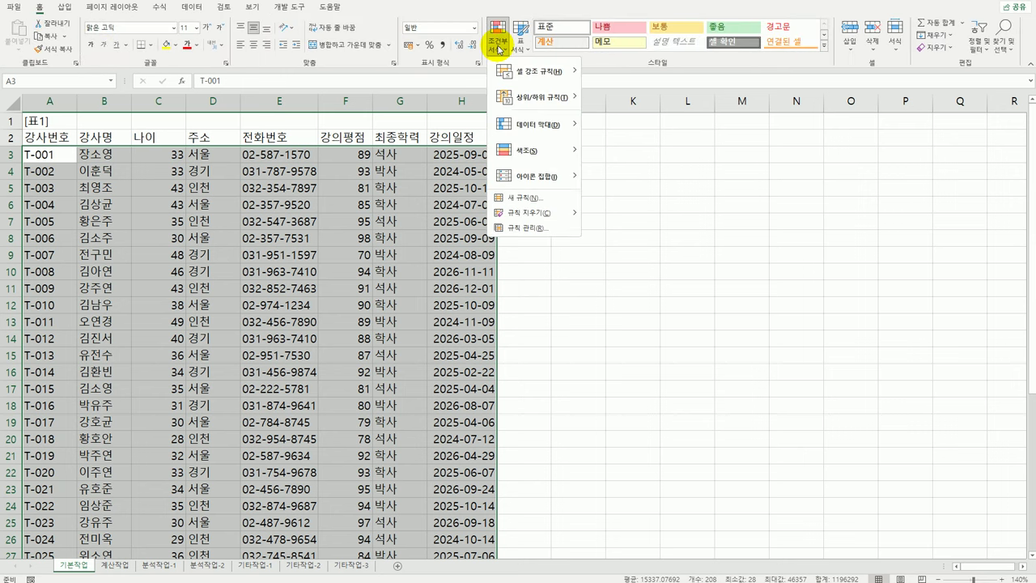
pyautogui.click(535, 206)
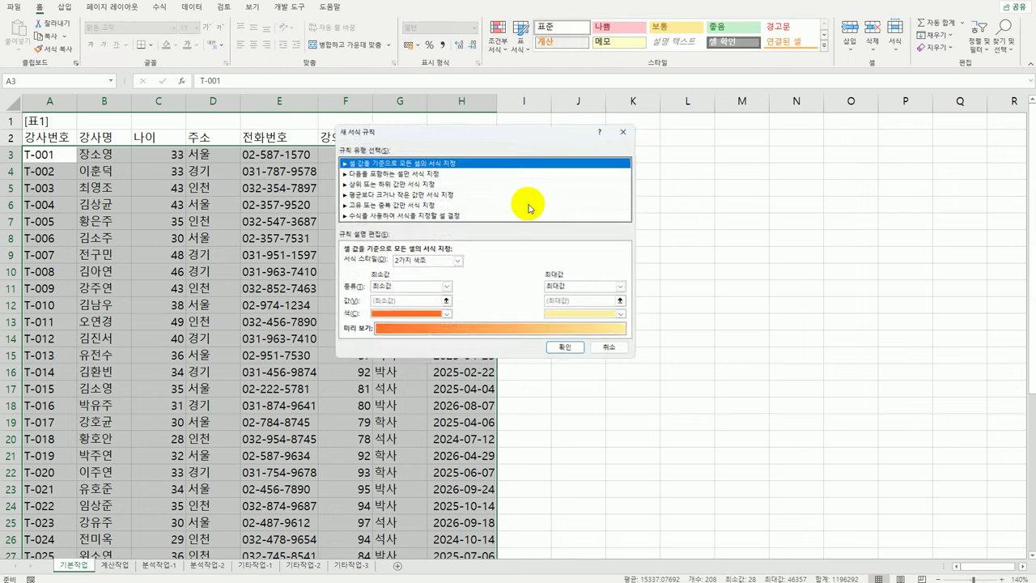
pyautogui.moveTo(490, 138); pyautogui.dragTo(676, 134)
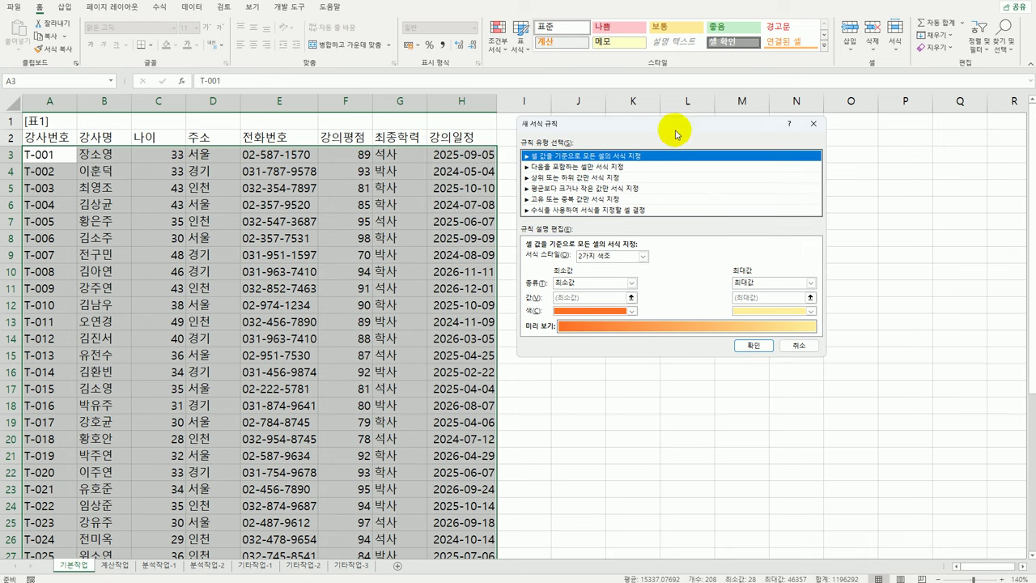
pyautogui.click(618, 209)
# - Begin the rule formula with AND and a nested OR whose first condition is $D3="서울", locking only the column
pyautogui.click(566, 259)
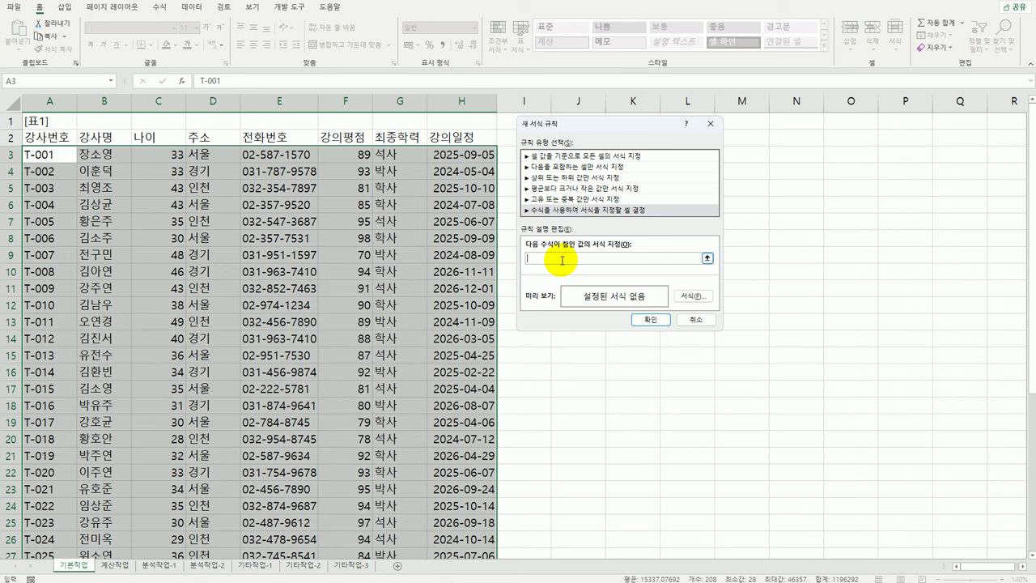
pyautogui.write('=')
pyautogui.write('and(')
pyautogui.write('or(')
pyautogui.moveTo(570, 129); pyautogui.dragTo(561, 158)
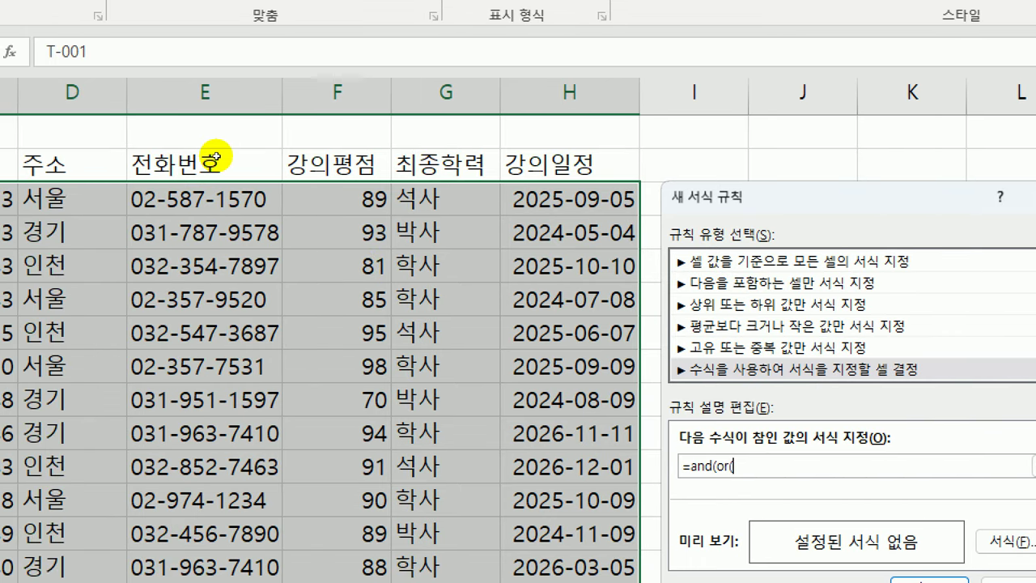
pyautogui.click(79, 201)
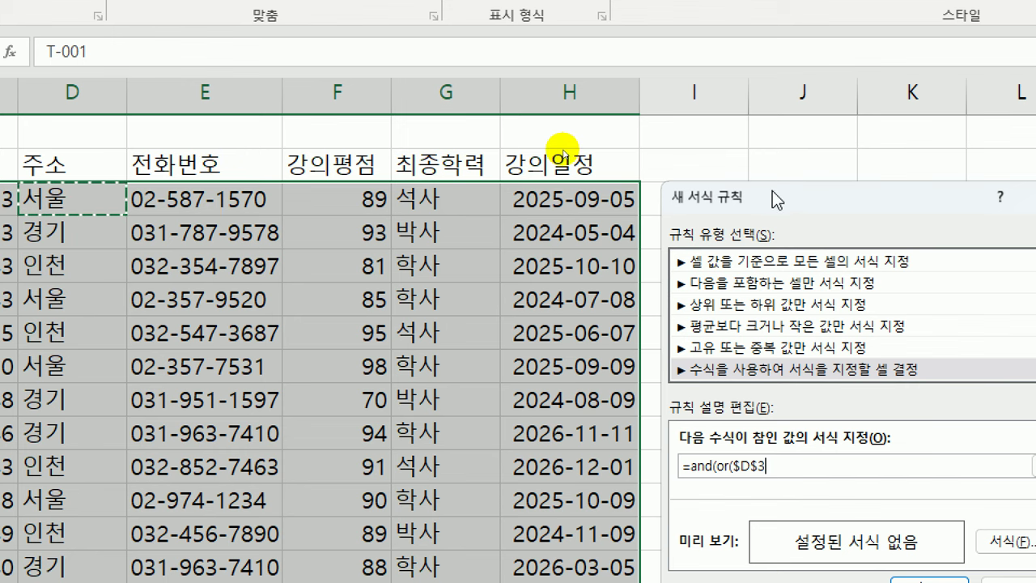
pyautogui.moveTo(773, 199); pyautogui.dragTo(348, 187)
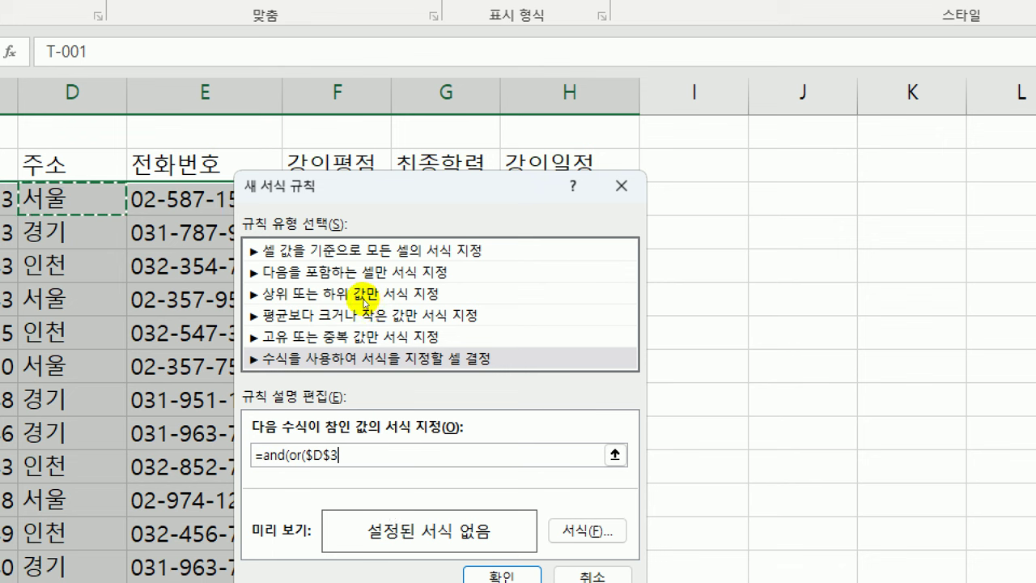
pyautogui.press('F4')
pyautogui.press('F4')
pyautogui.write('=')
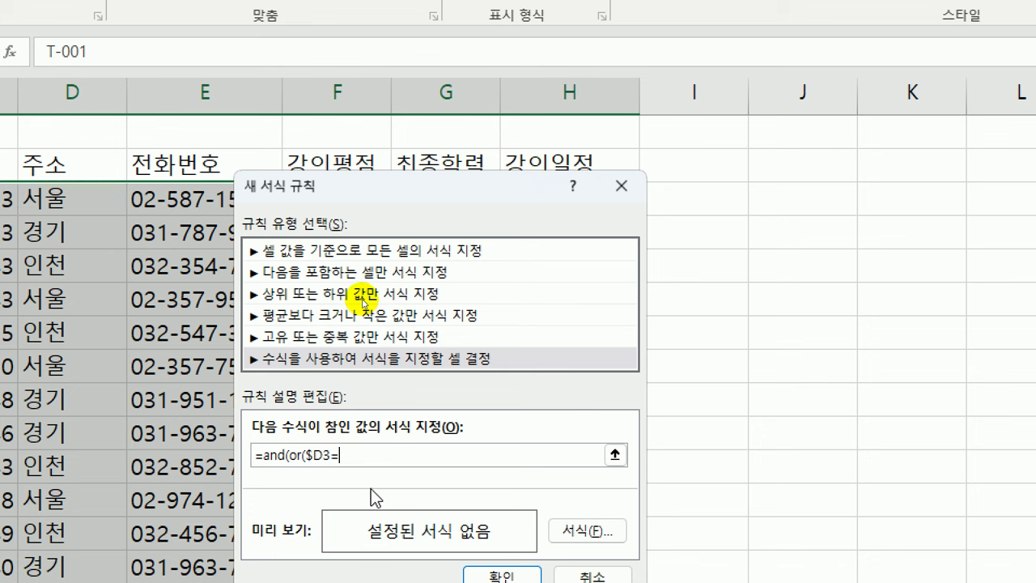
pyautogui.write('"ㅅ')
pyautogui.write('서울",')
# - Add $D3="경기" as the second OR condition in the rule formula and close the OR function
pyautogui.click(78, 199)
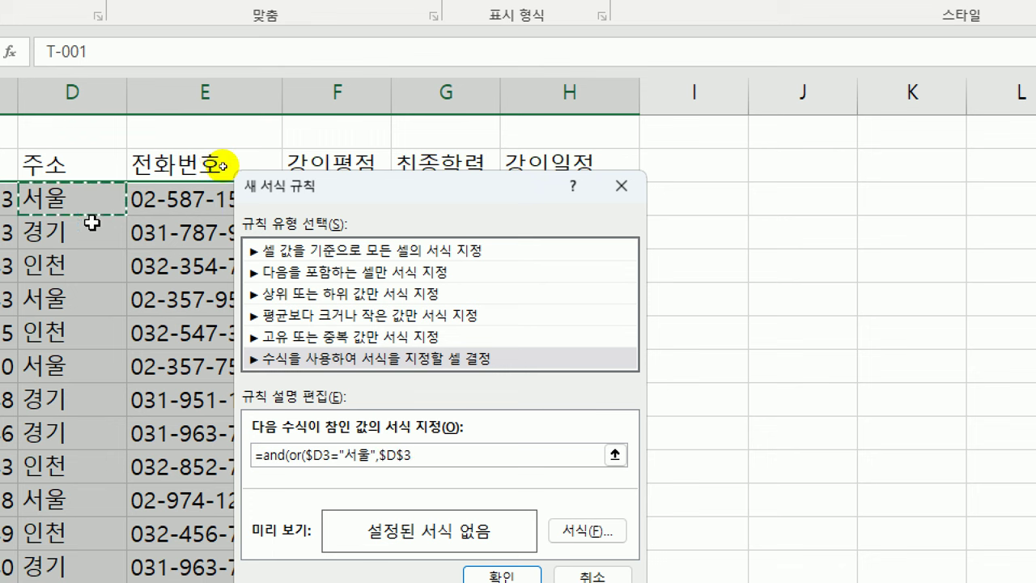
pyautogui.press('F4')
pyautogui.press('F4')
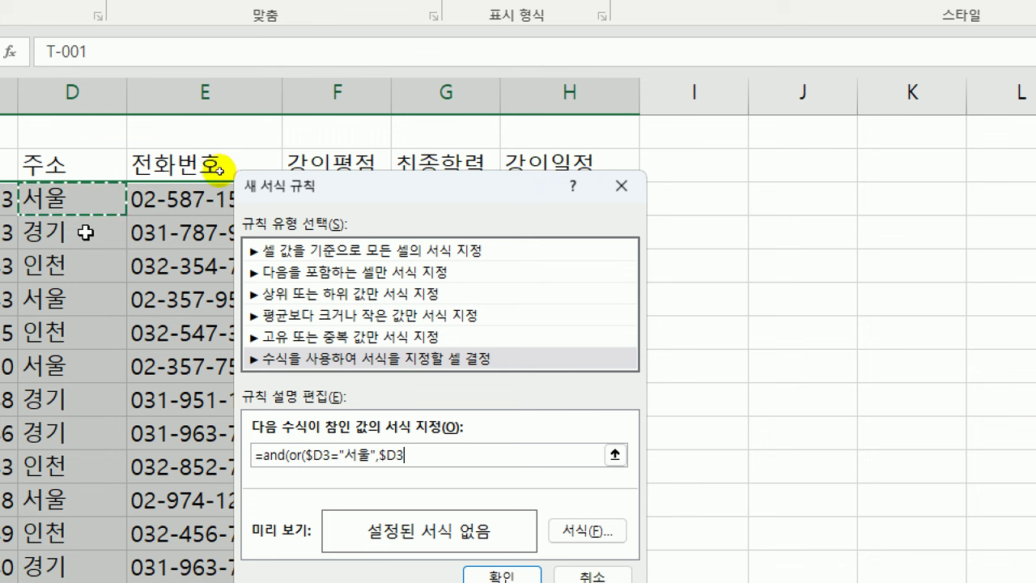
pyautogui.write('="')
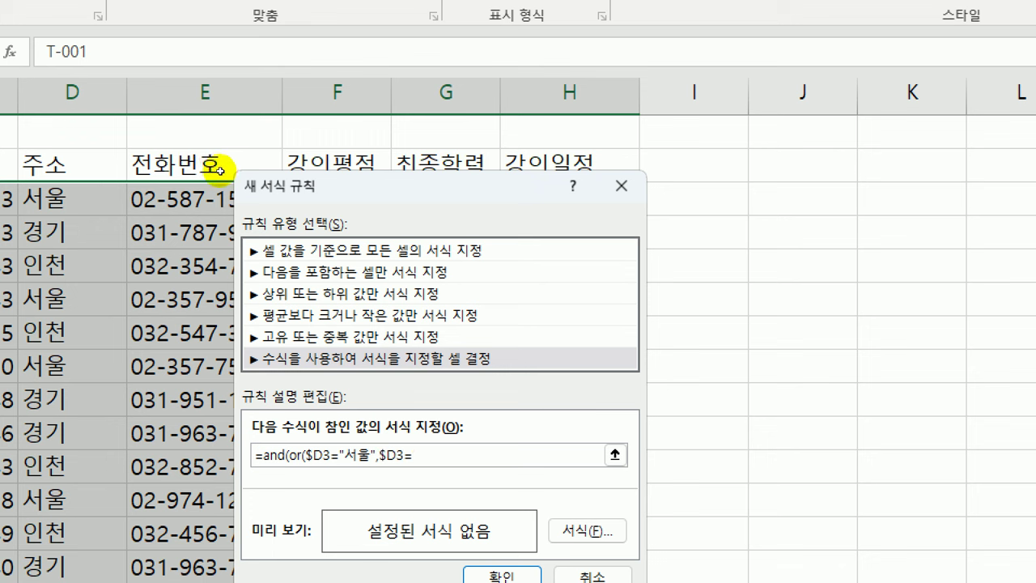
pyautogui.write('rud')
pyautogui.press('BackSpace')
pyautogui.press('BackSpace')
pyautogui.press('BackSpace')
pyautogui.press('Hangul')
pyautogui.write('ㄱ경기"')
pyautogui.write(')')
pyautogui.write(',')
# - Add LEFT($B3,1)="김" as the second AND condition and complete the rule formula
pyautogui.press('Hangul')
pyautogui.press('Hangul')
pyautogui.write('left(')
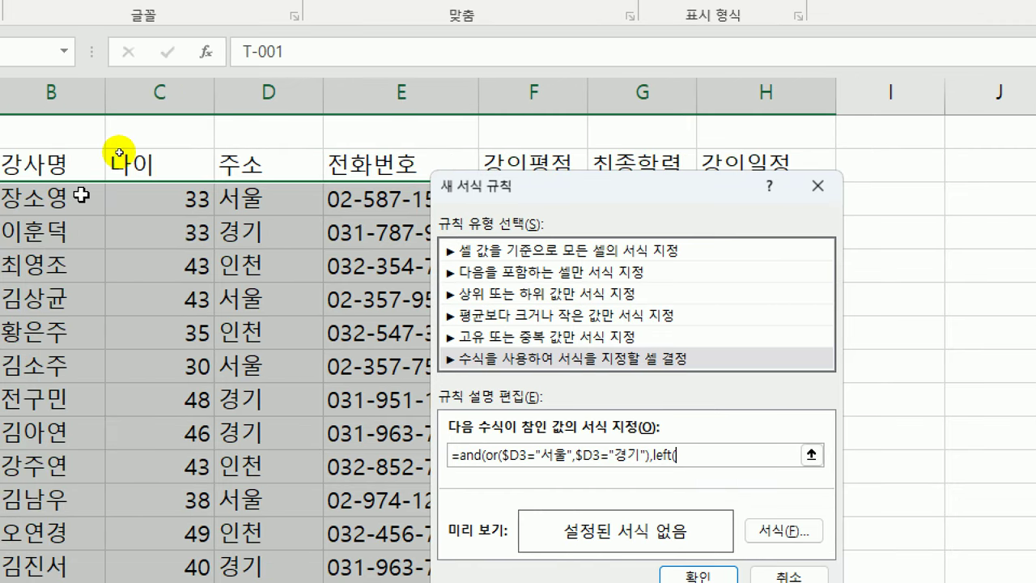
pyautogui.click(61, 200)
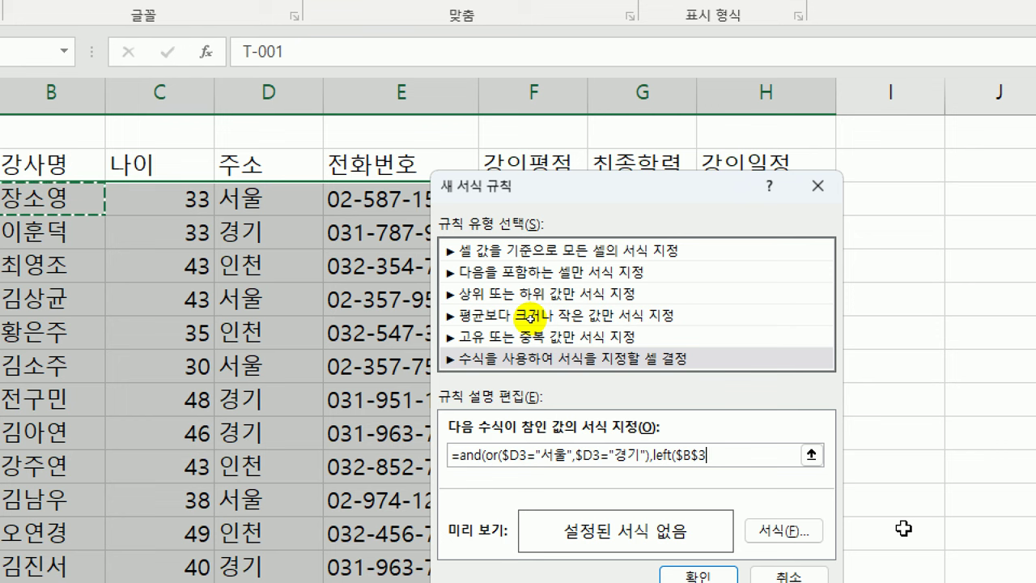
pyautogui.press('F4')
pyautogui.press('F4')
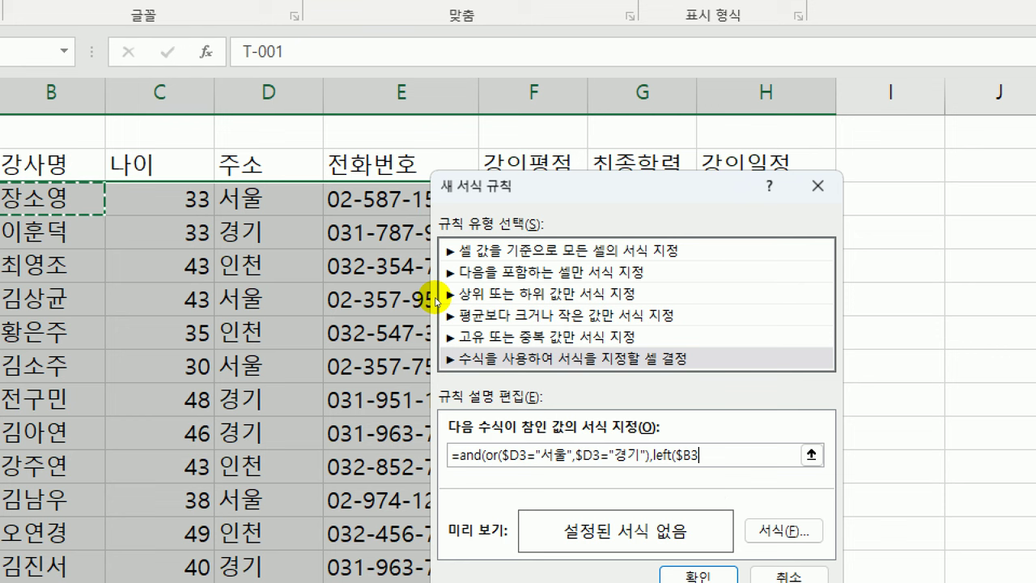
pyautogui.write(',1)')
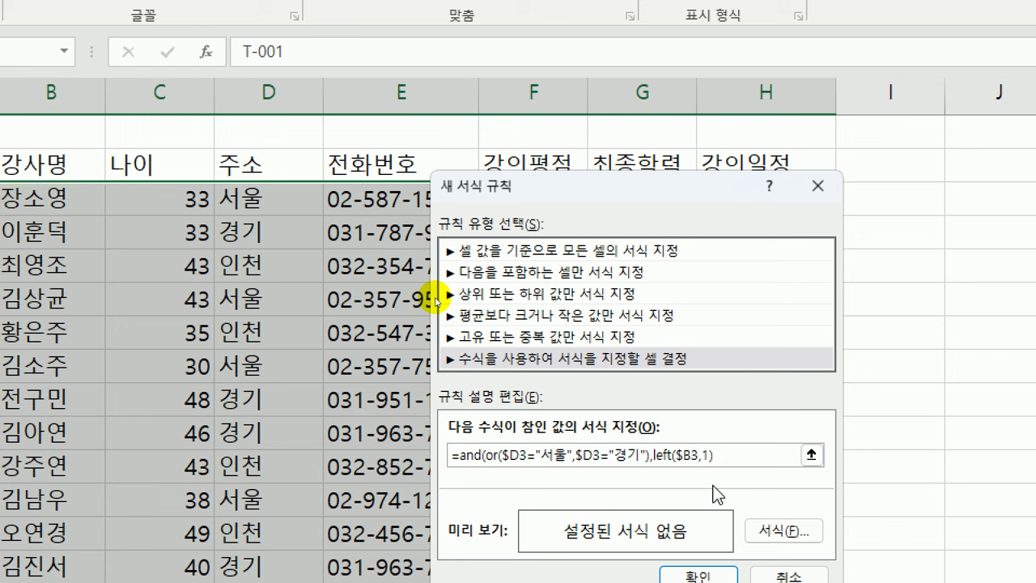
pyautogui.write('="김")')
# - Set the rule's format to italic (기울임꼴) with an orange font colour and apply the conditional formatting to the table rows
pyautogui.press('Tab')
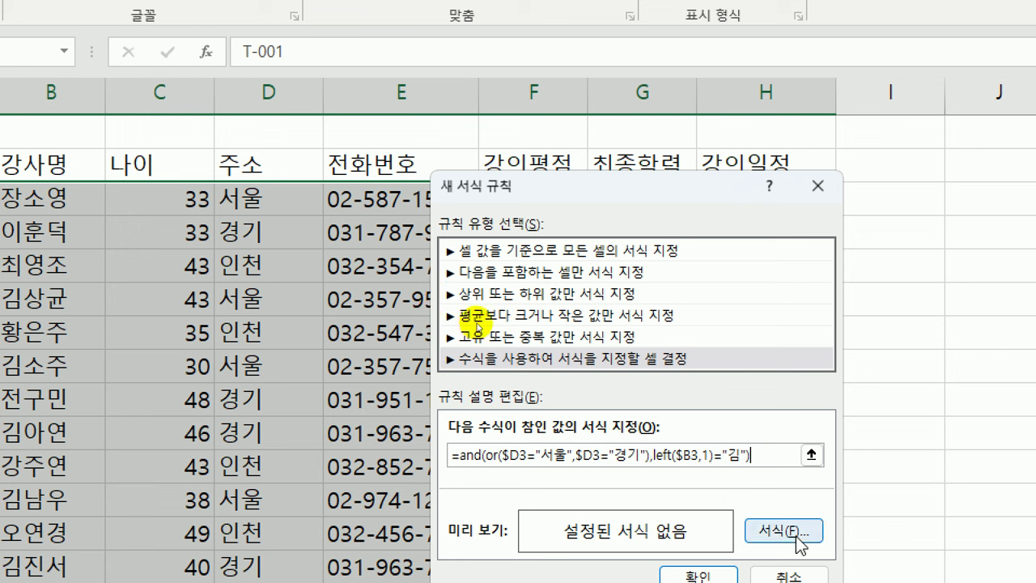
pyautogui.press('Return')
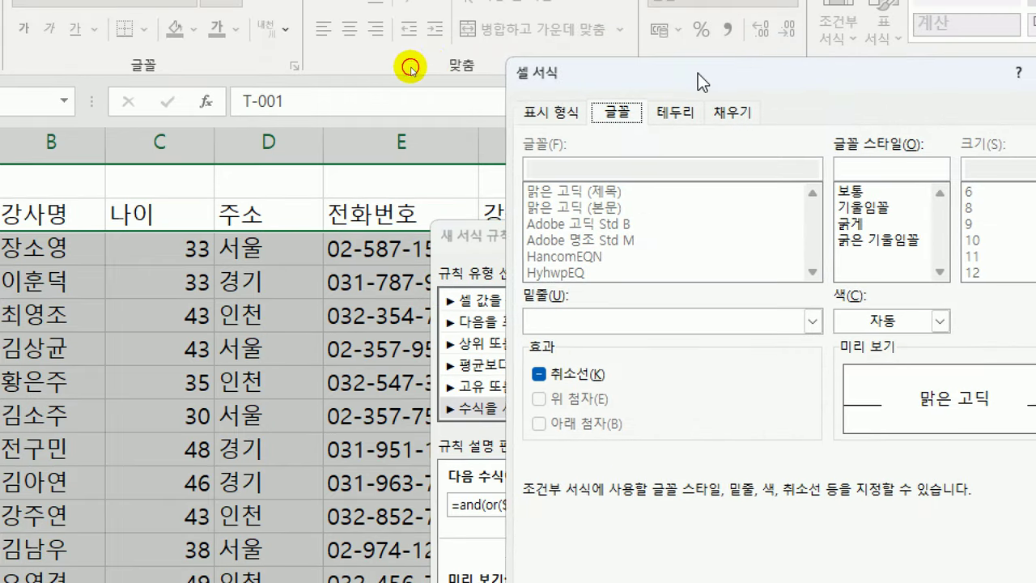
pyautogui.moveTo(696, 15); pyautogui.dragTo(551, 66)
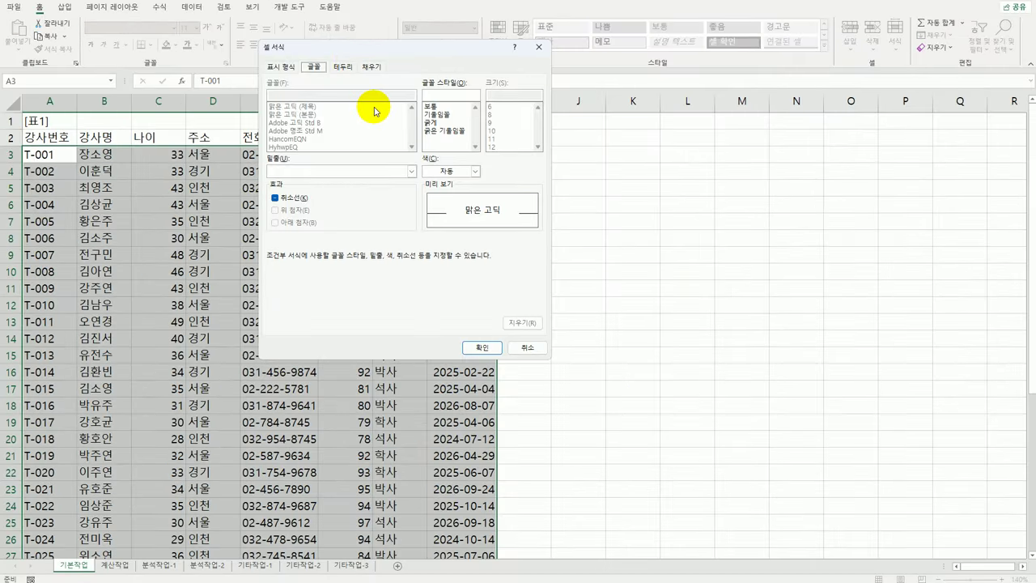
pyautogui.click(436, 115)
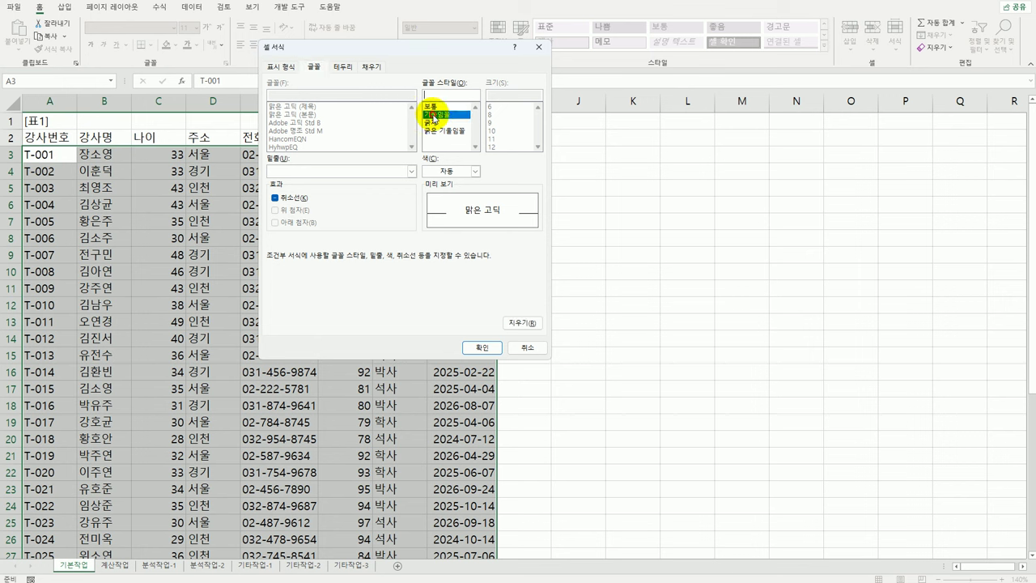
pyautogui.click(475, 170)
pyautogui.click(446, 289)
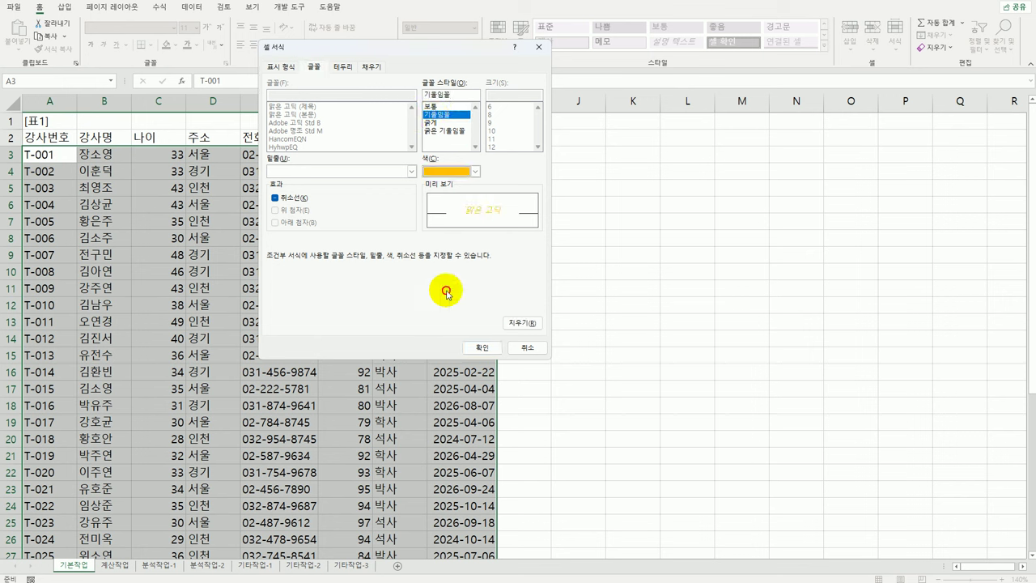
pyautogui.click(470, 350)
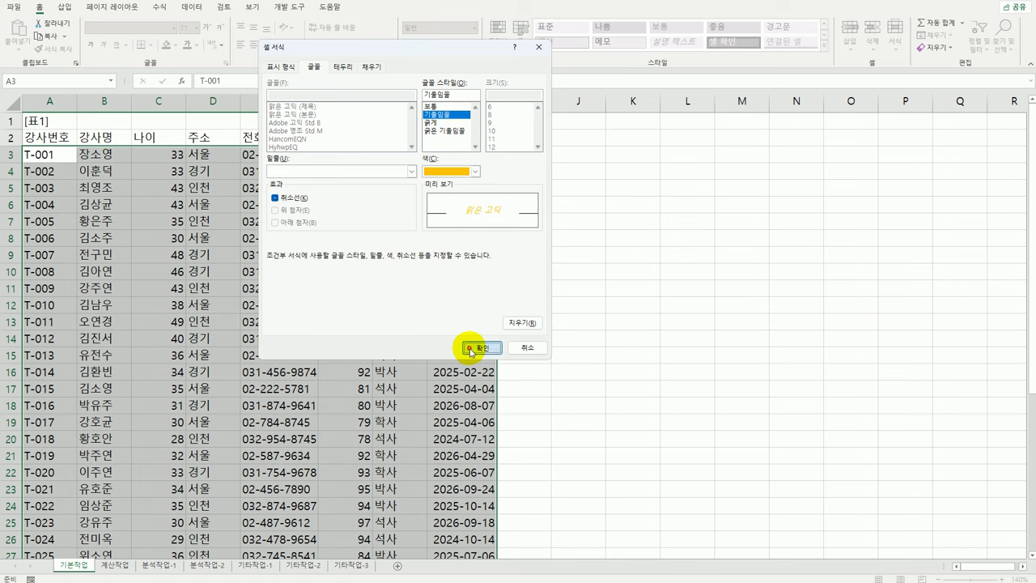
pyautogui.click(429, 345)
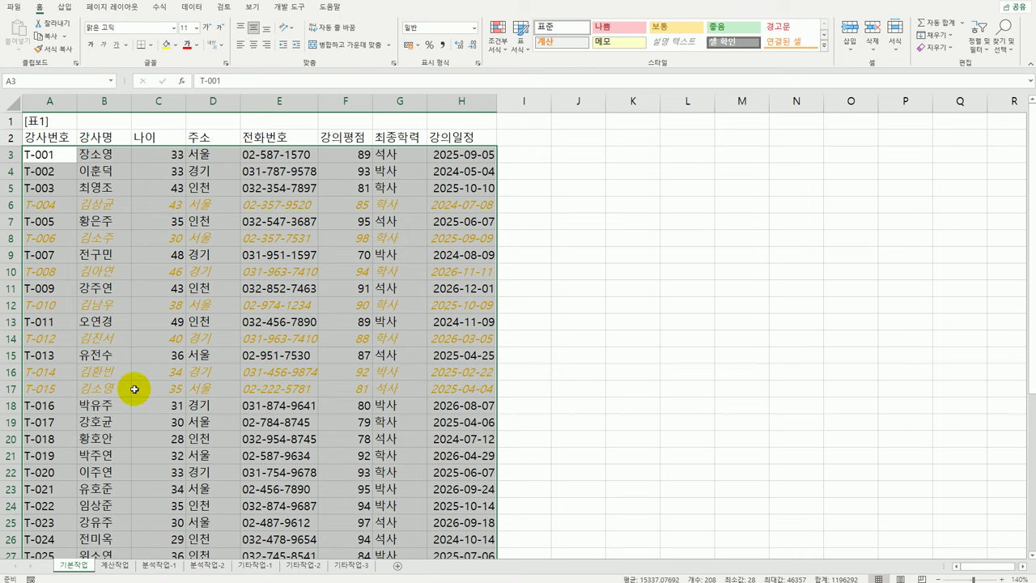
pyautogui.scroll(-3, 151, 394)
pyautogui.scroll(3, 151, 394)
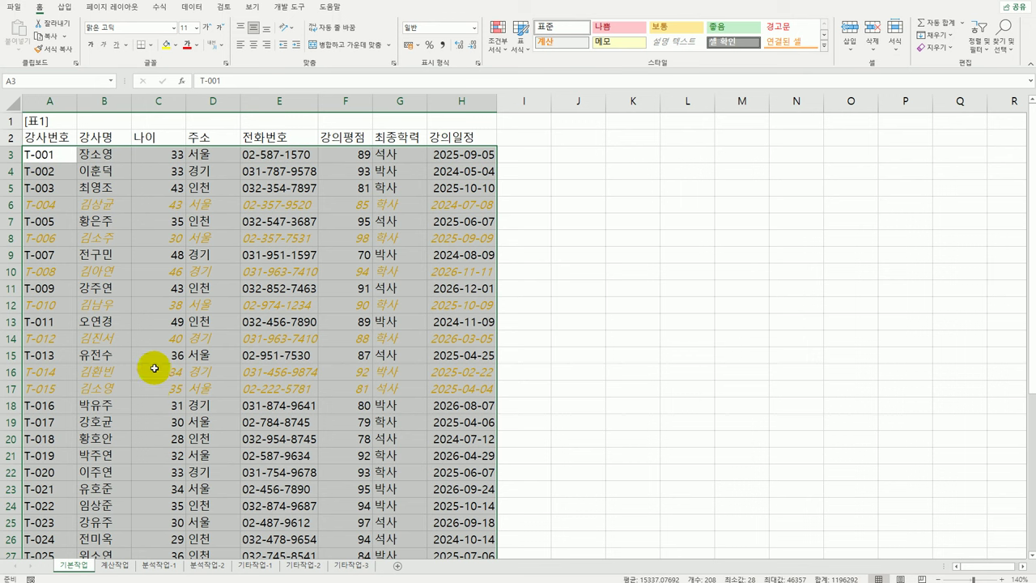
pyautogui.click(103, 154)
pyautogui.click(102, 154)
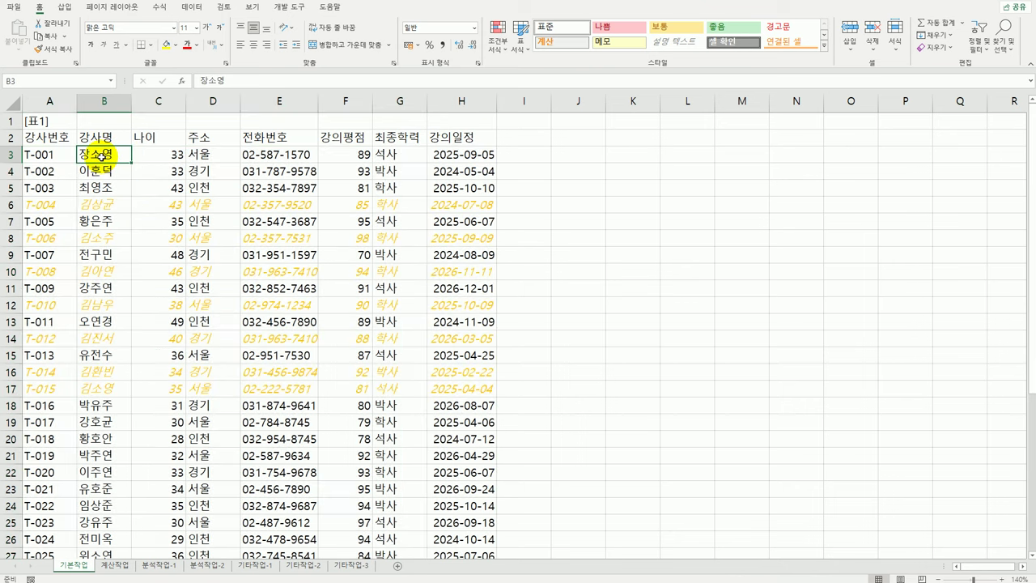
# - Open the page setup for the 기본작업 sheet and centre the printout on the page both horizontally and vertically
pyautogui.click(112, 9)
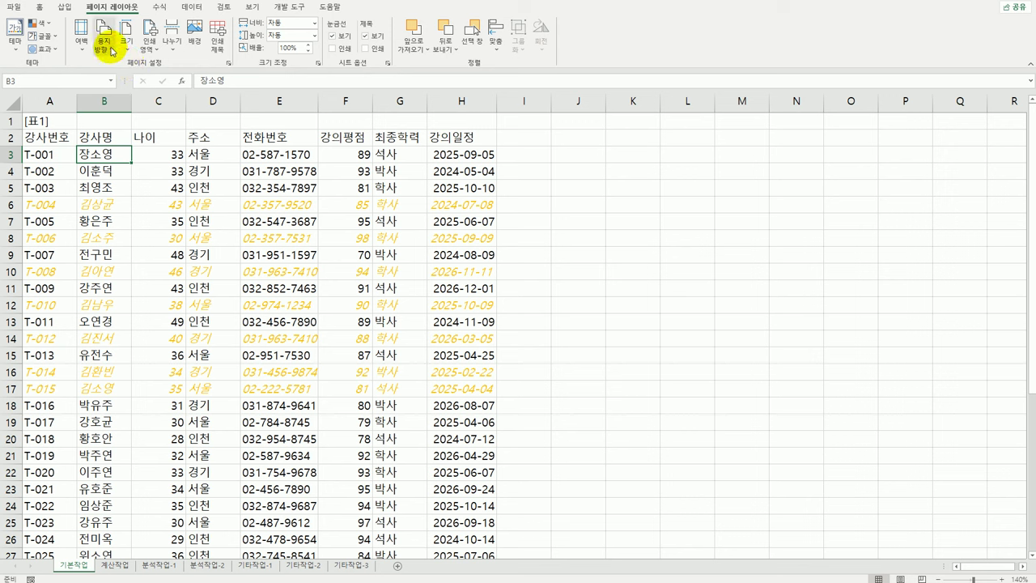
pyautogui.click(125, 94)
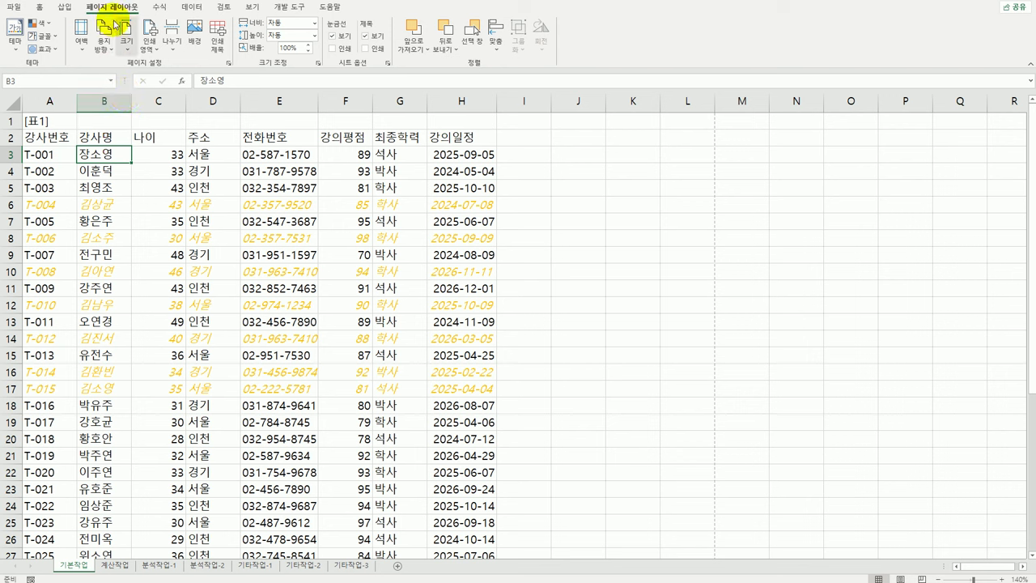
pyautogui.click(228, 63)
pyautogui.click(308, 113)
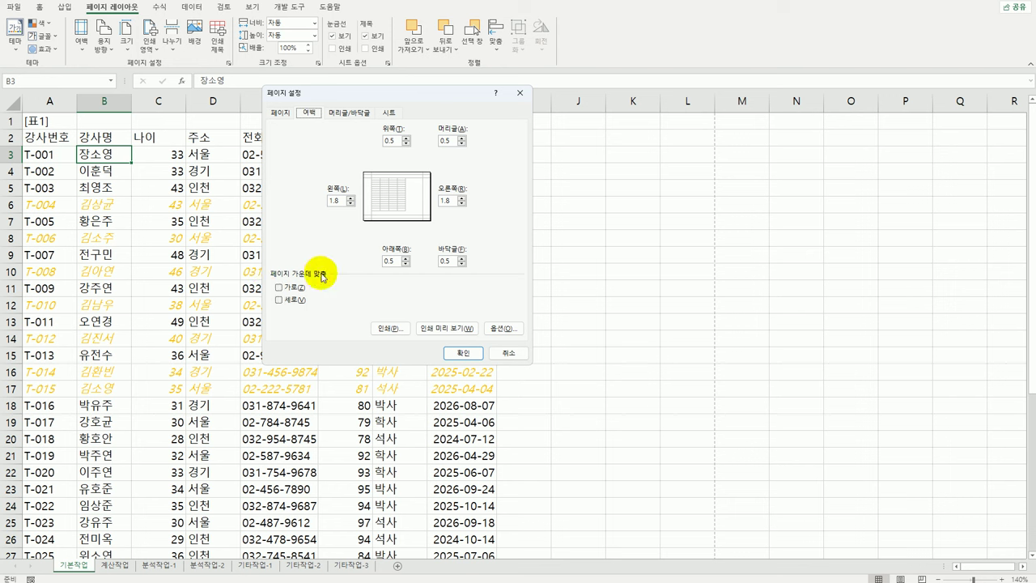
pyautogui.click(280, 288)
pyautogui.click(279, 300)
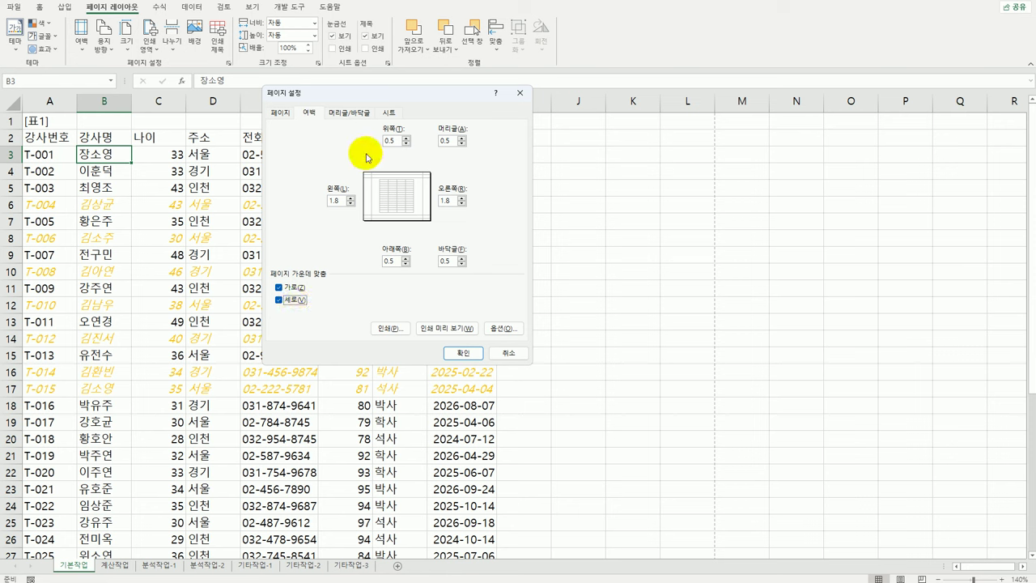
# - Set the print area to the table including its header row, A2:H28
pyautogui.click(388, 113)
pyautogui.click(359, 132)
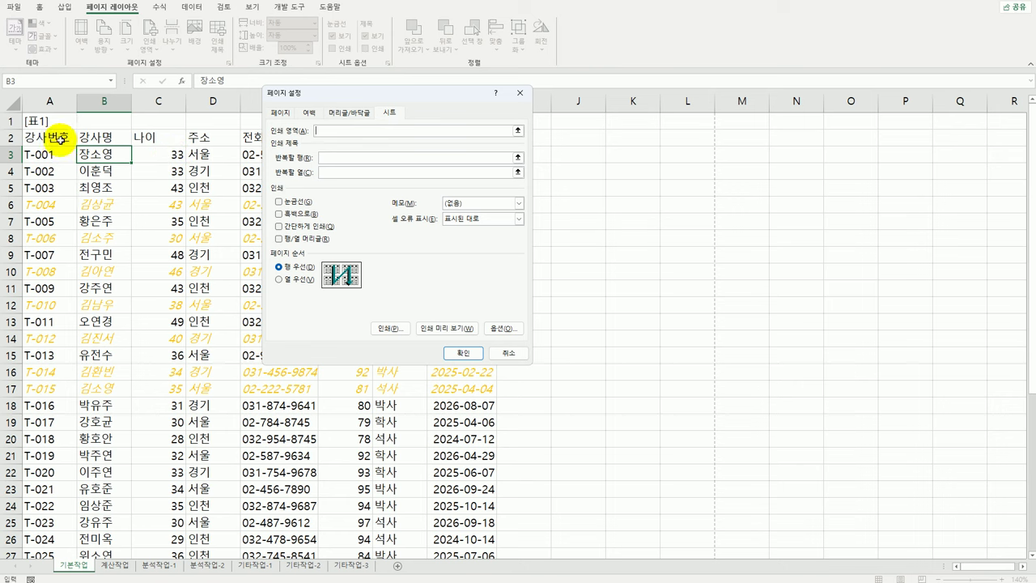
pyautogui.moveTo(50, 138); pyautogui.dragTo(443, 519)
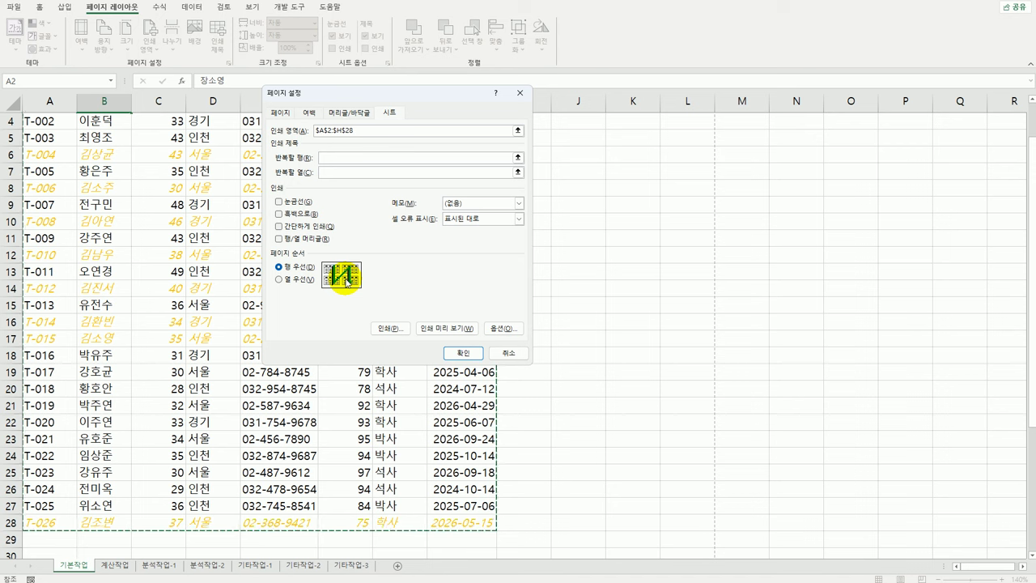
# - Set the print scaling to 120% of normal size
pyautogui.click(289, 114)
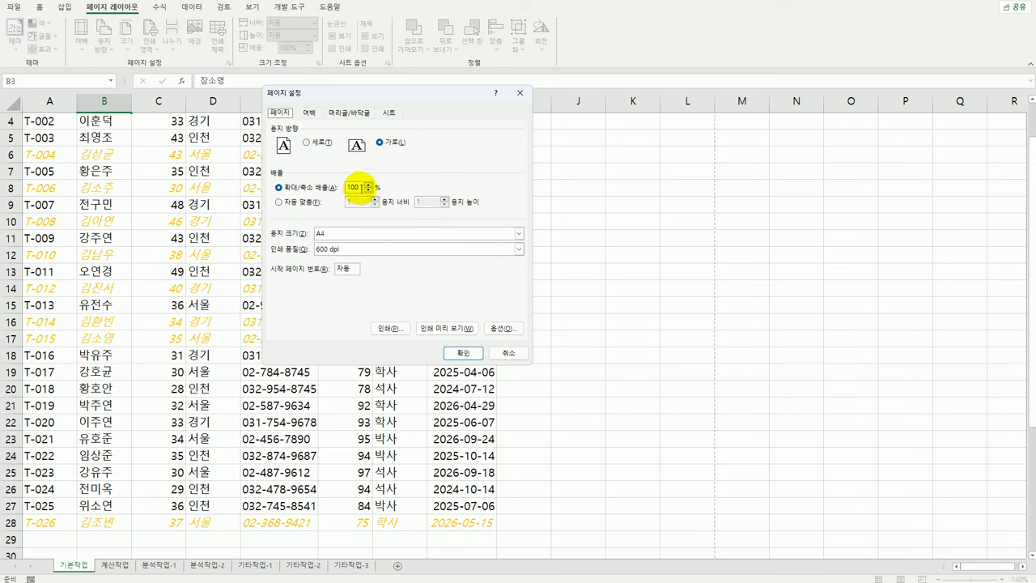
pyautogui.moveTo(363, 187); pyautogui.dragTo(312, 191)
pyautogui.write('120')
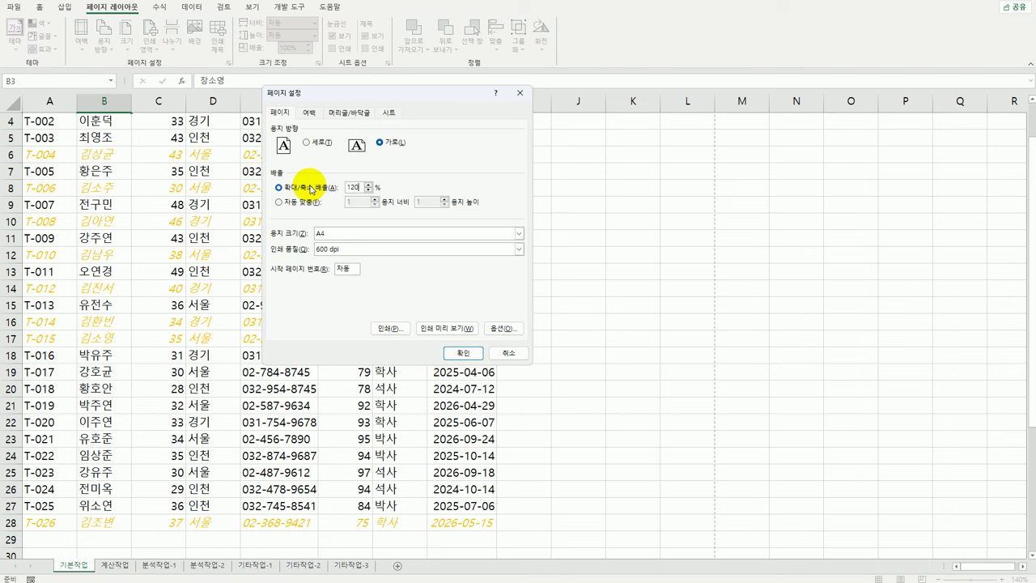
# - Insert the current date code &[날짜] in the footer's right section and apply the page setup
pyautogui.click(338, 112)
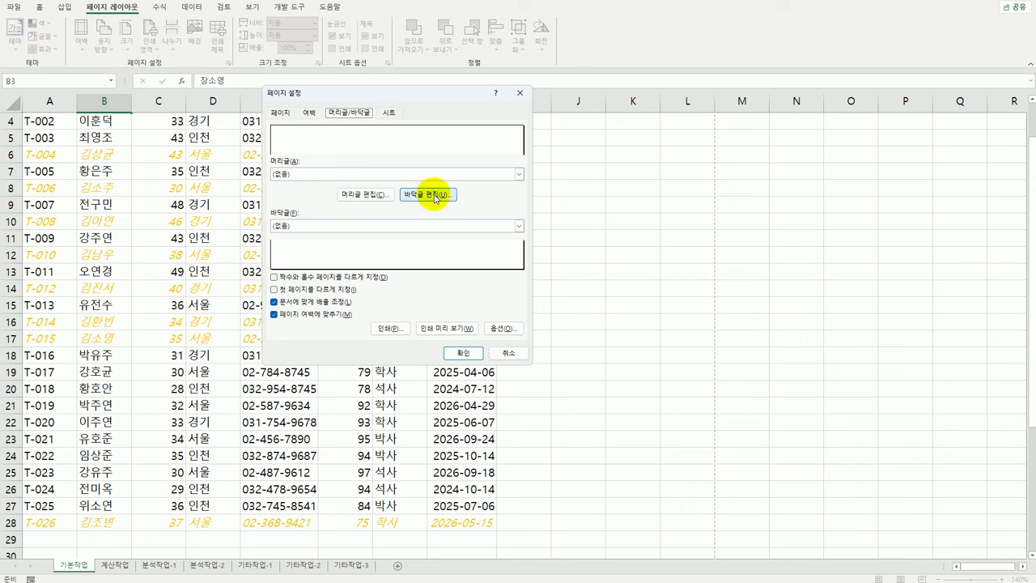
pyautogui.click(431, 195)
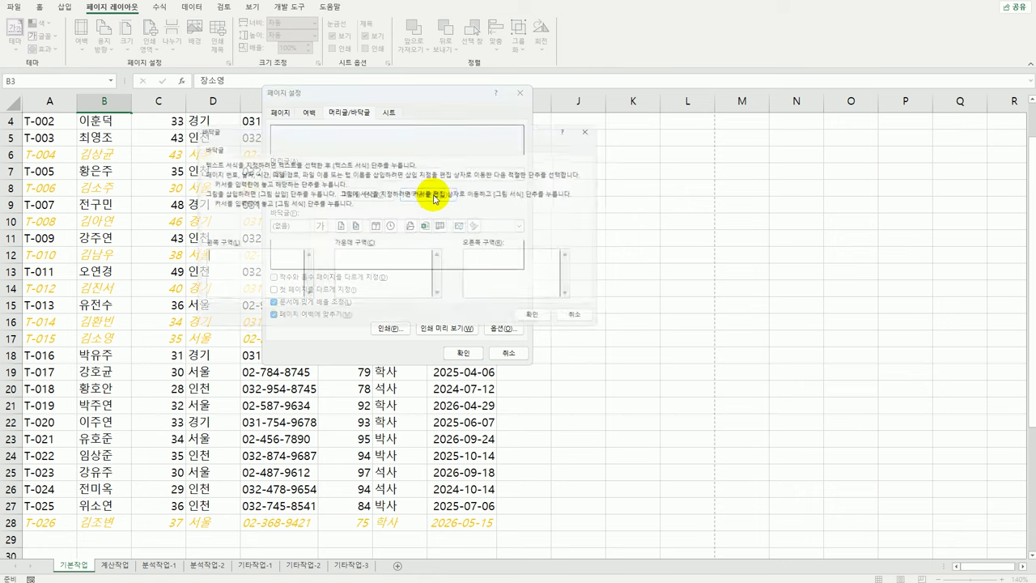
pyautogui.click(499, 263)
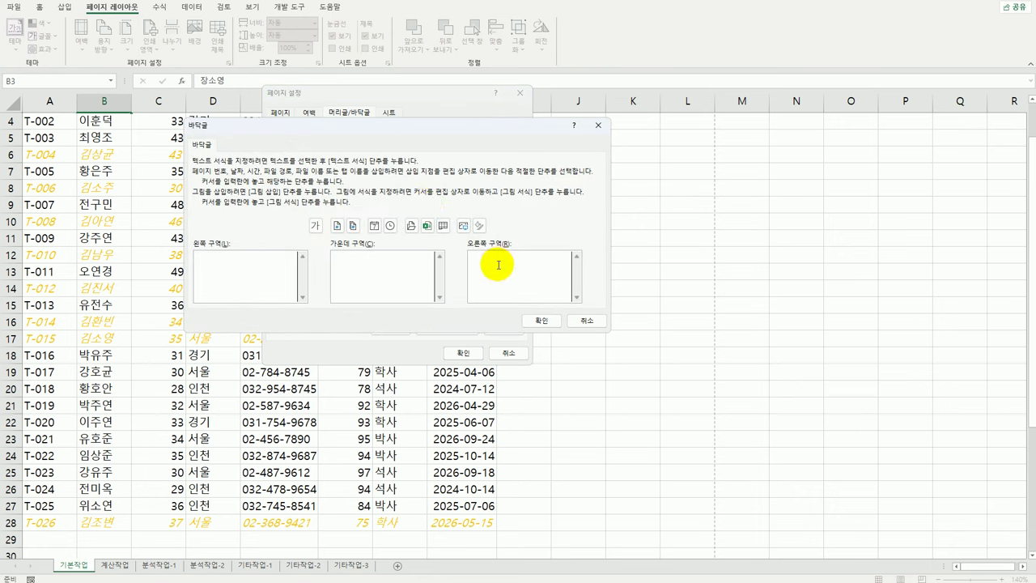
pyautogui.click(374, 227)
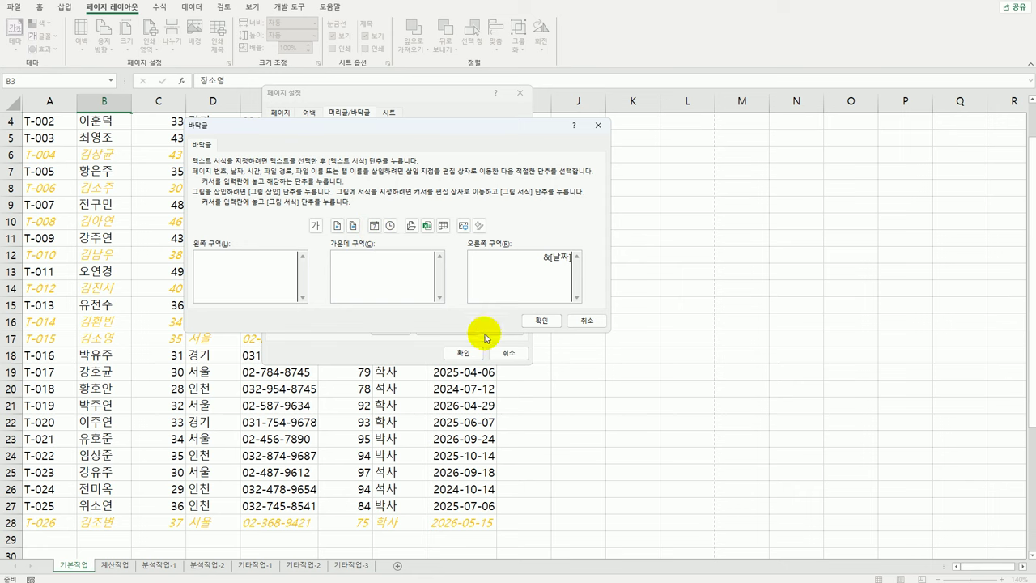
pyautogui.click(541, 321)
pyautogui.click(463, 353)
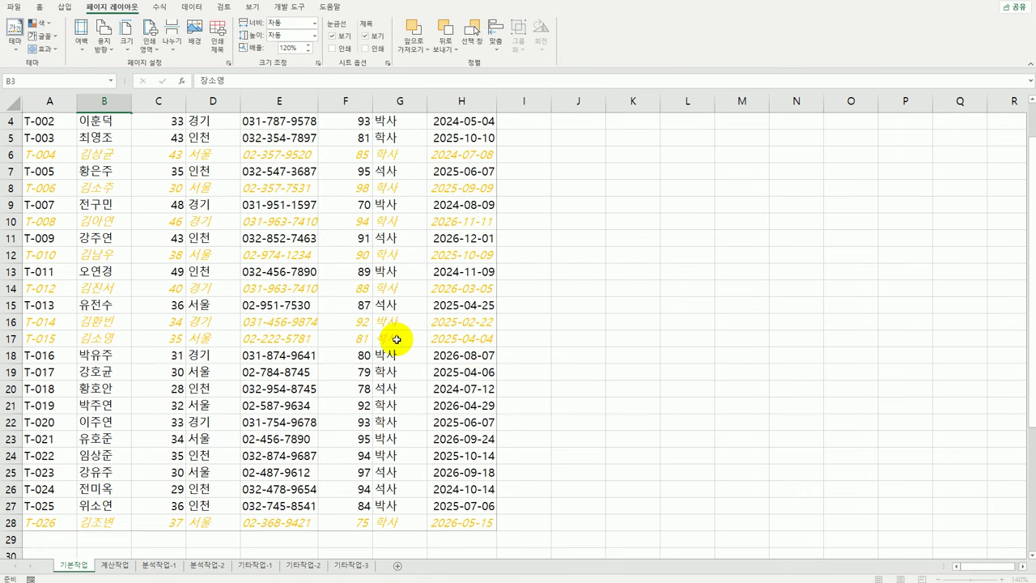
pyautogui.scroll(1, 396, 340)
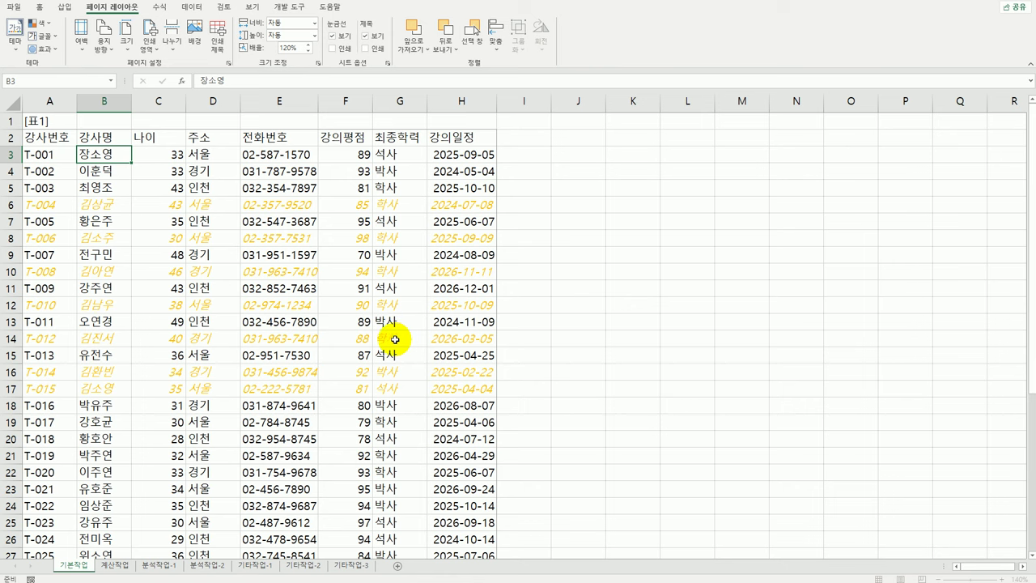
# - On the 계산작업 sheet, start a PMT formula in the first 월납입액 cell G3 and open its function arguments clear of the first data row
pyautogui.click(118, 567)
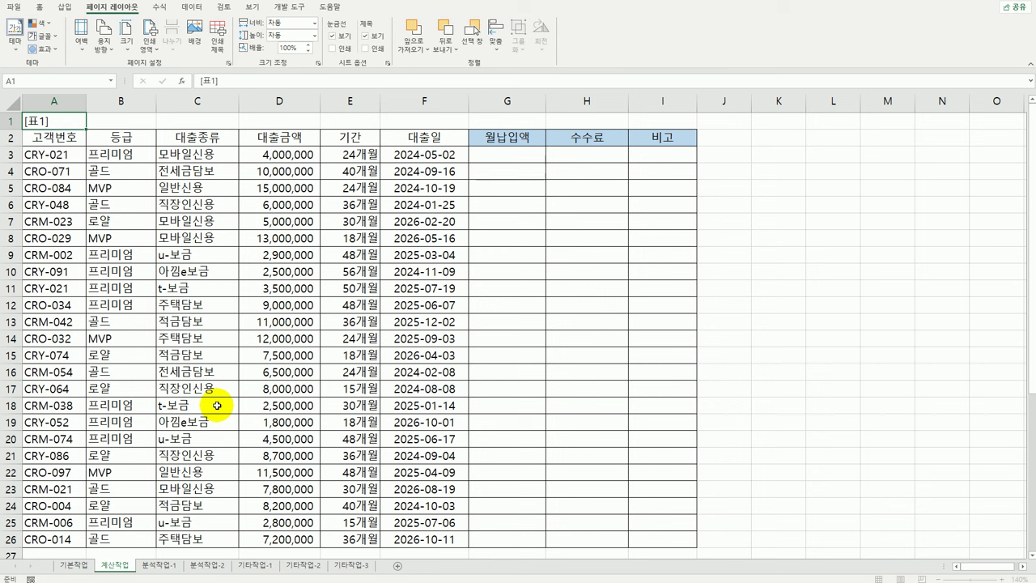
pyautogui.click(506, 160)
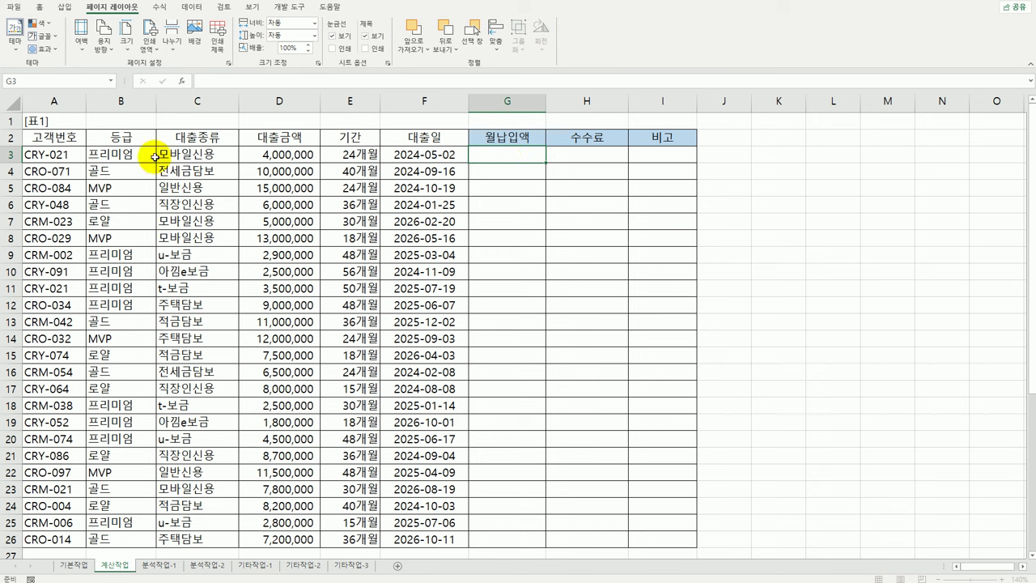
pyautogui.click(306, 150)
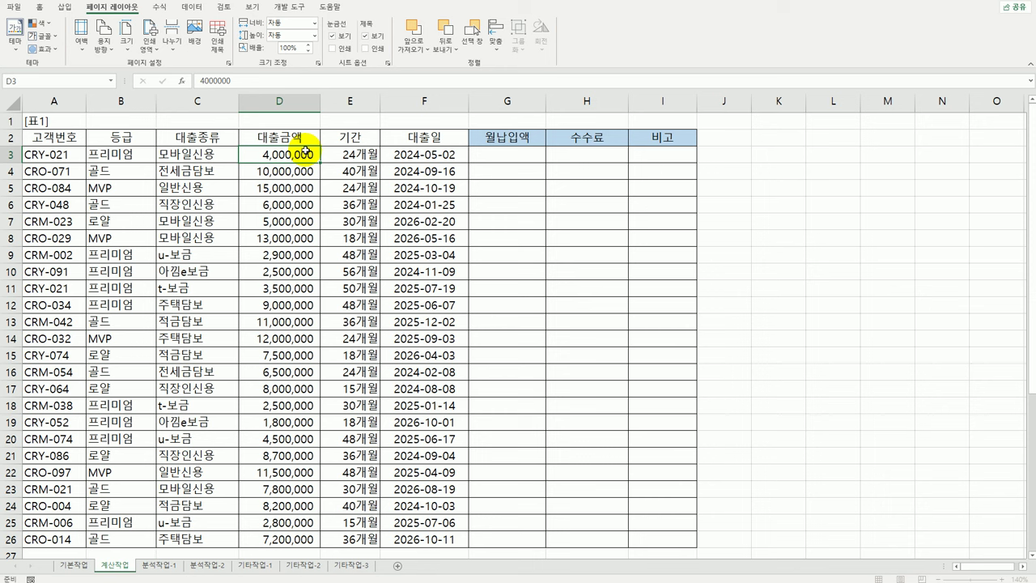
pyautogui.click(358, 156)
pyautogui.click(519, 160)
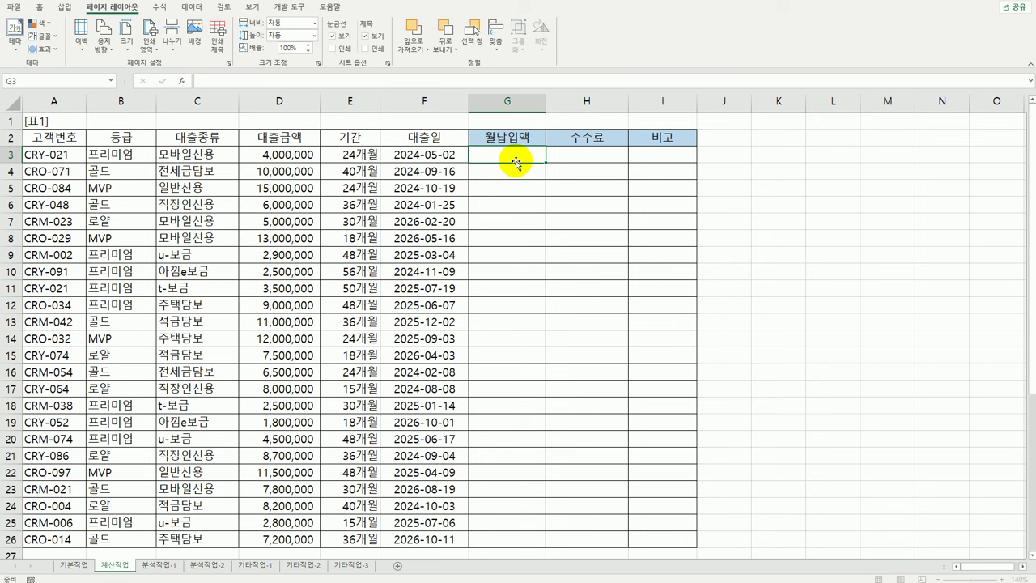
pyautogui.write('=')
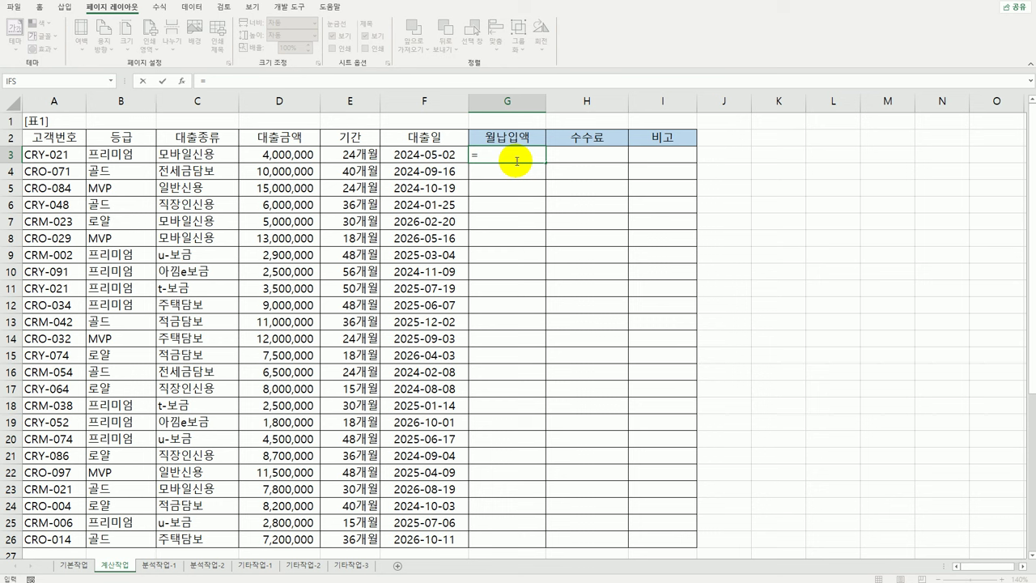
pyautogui.write('ㅔ')
pyautogui.press('BackSpace')
pyautogui.press('Hangul')
pyautogui.write('pm')
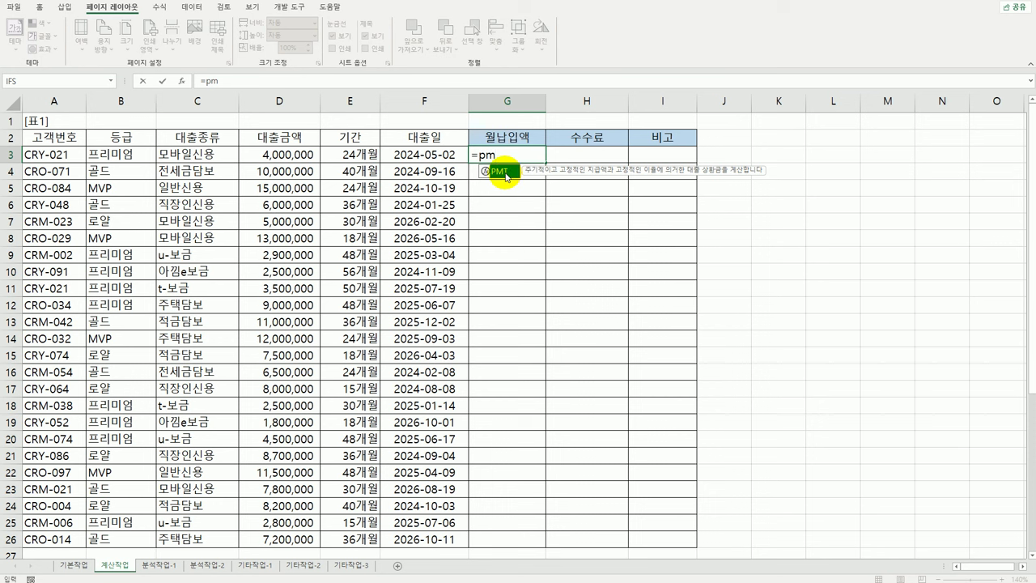
pyautogui.doubleClick(505, 173)
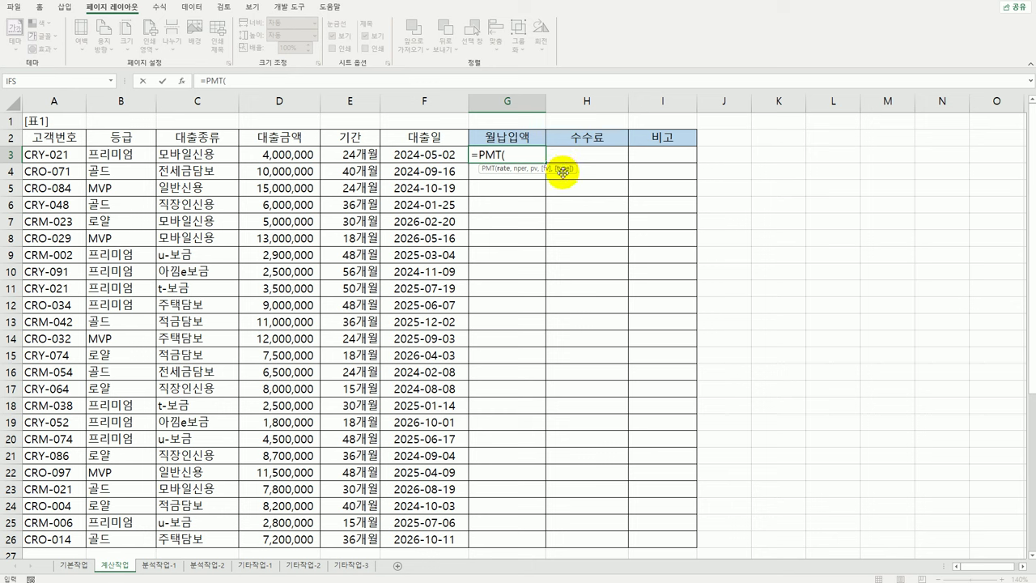
pyautogui.click(183, 81)
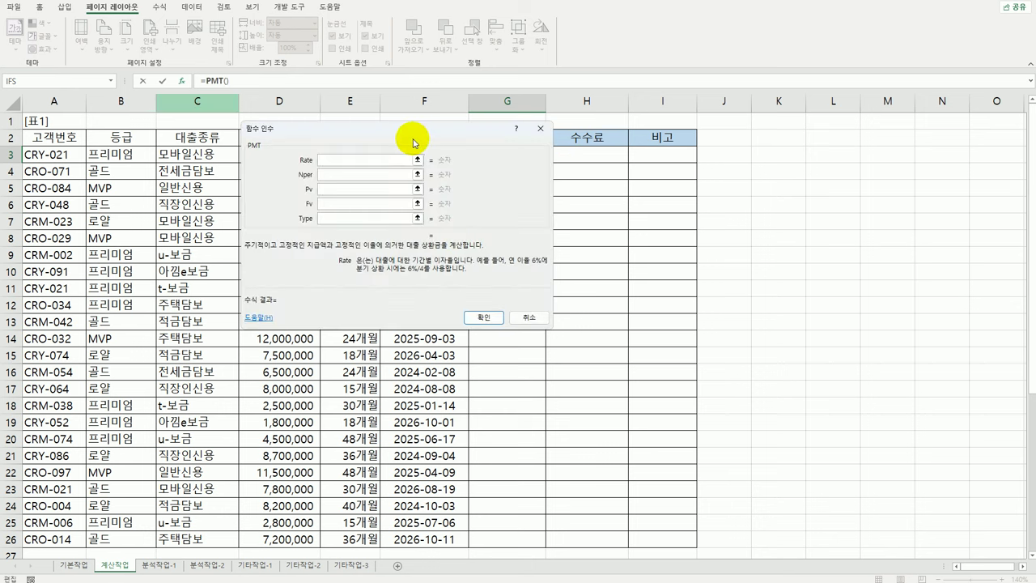
pyautogui.moveTo(401, 130); pyautogui.dragTo(636, 187)
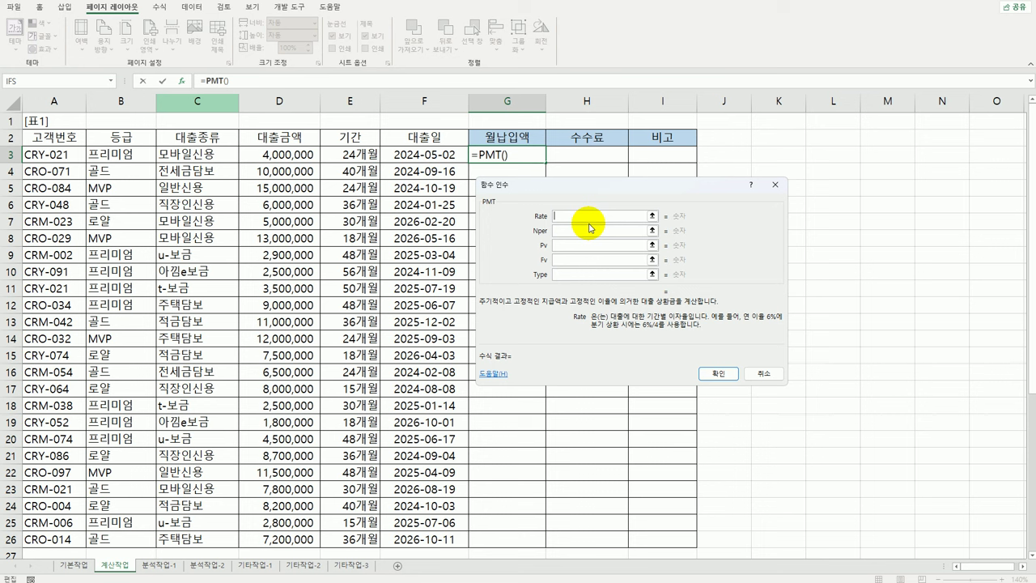
# - Set the PMT rate to 5%/12 and the number of periods to the 기간 cell E3
pyautogui.write('5%/12')
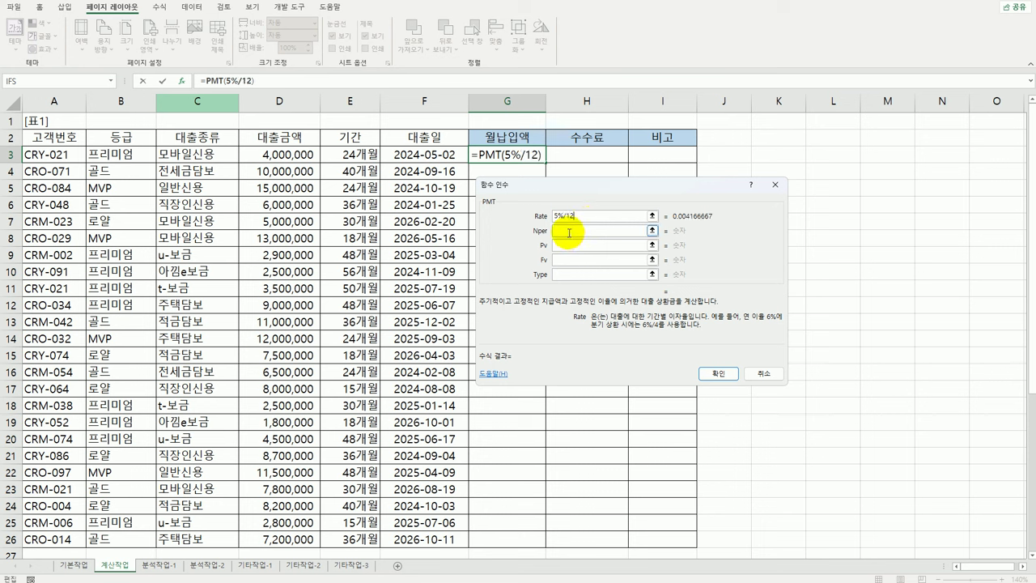
pyautogui.click(566, 233)
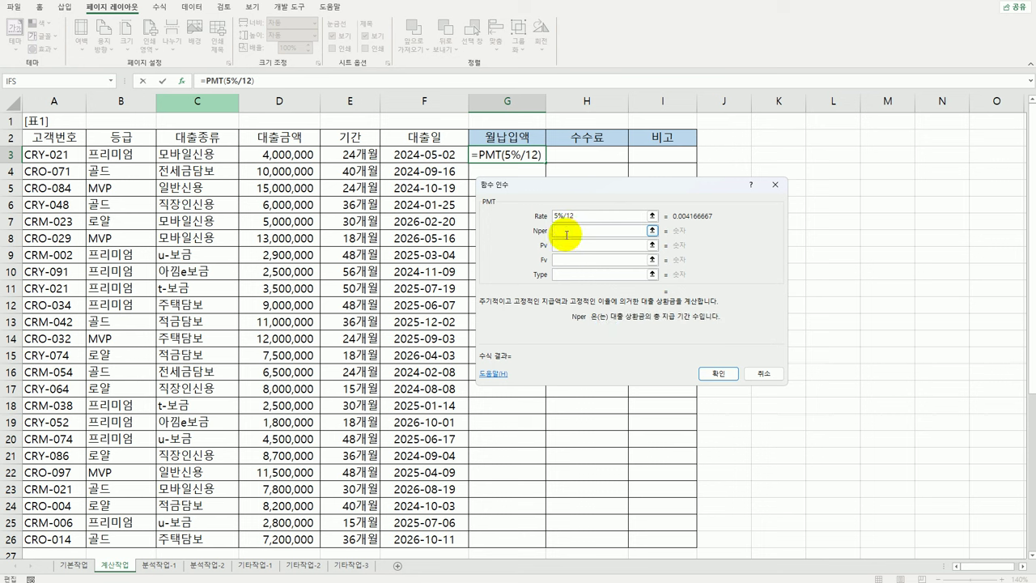
pyautogui.click(358, 155)
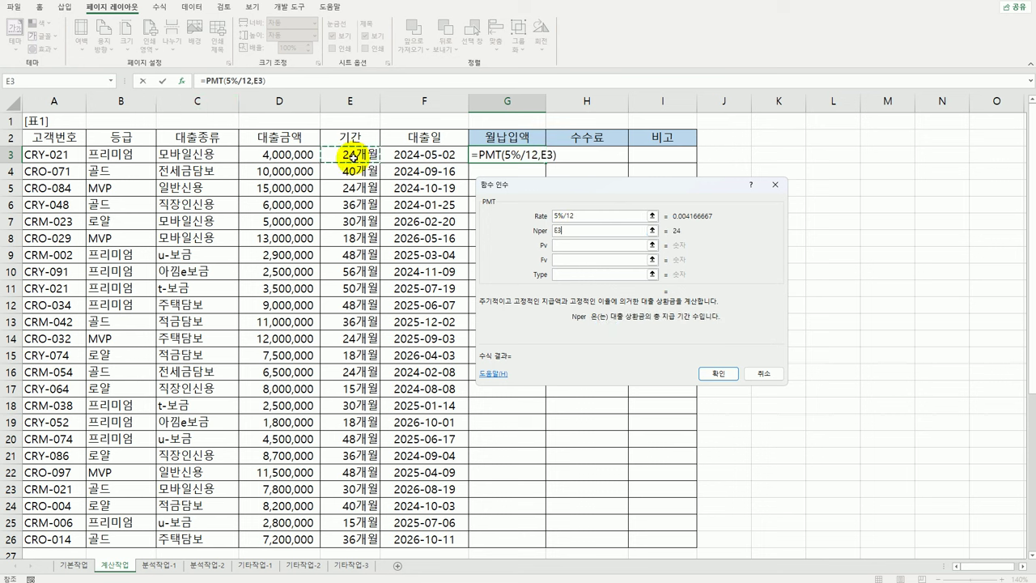
# - Set the PMT present value to the negated 대출금액 cell, -D3, leave Fv and Type empty, and accept the formula
pyautogui.click(574, 247)
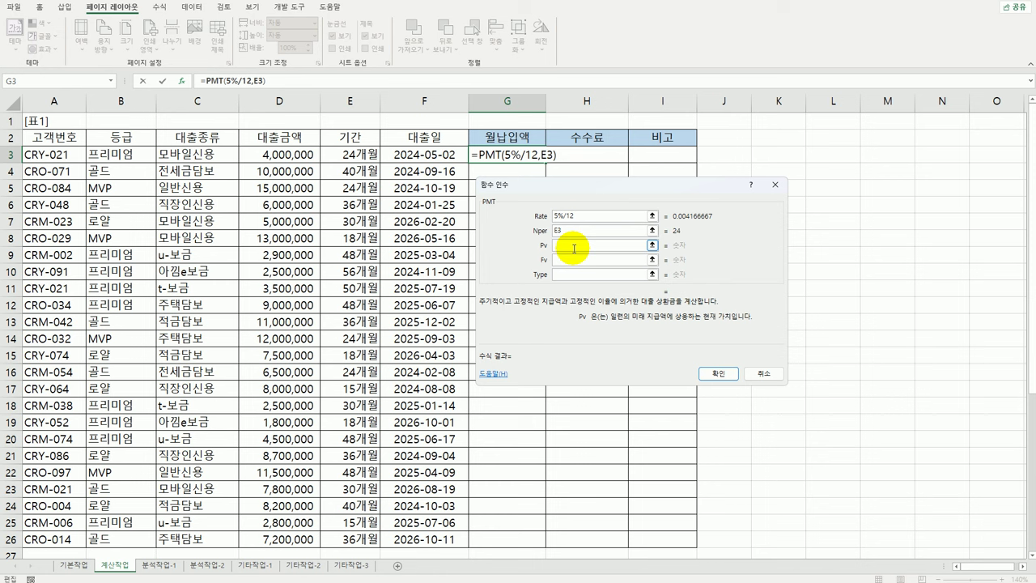
pyautogui.write('-')
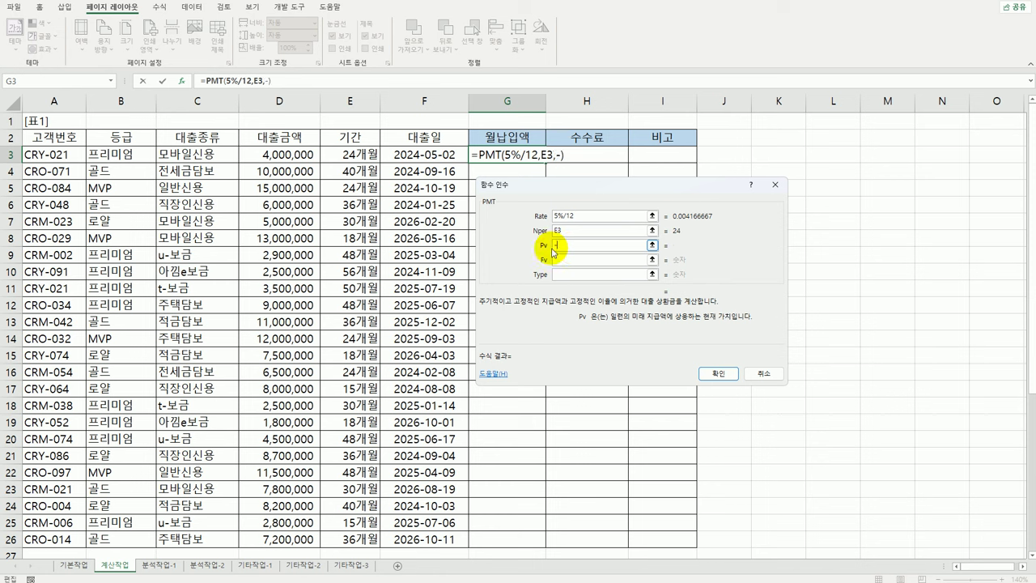
pyautogui.click(295, 155)
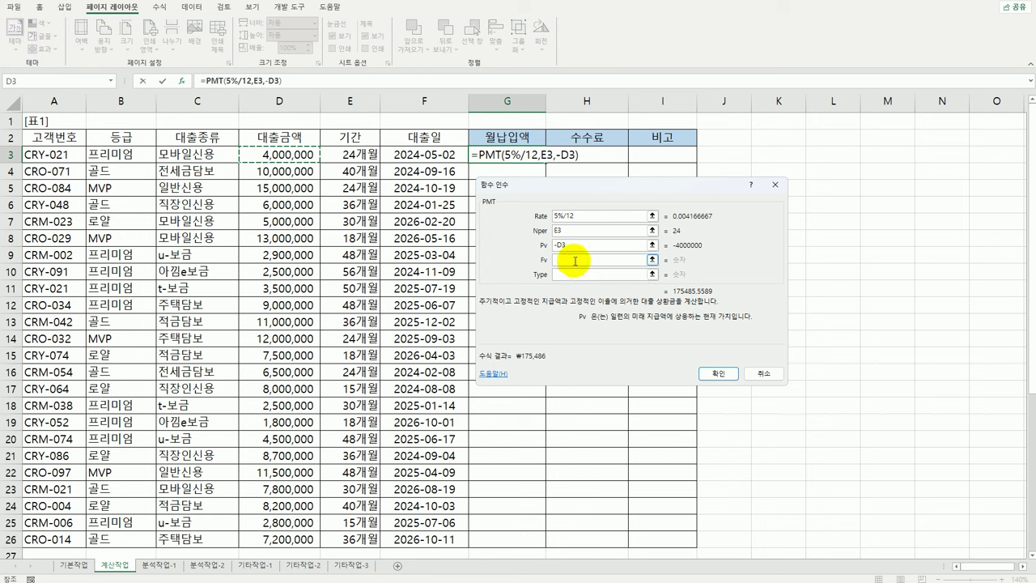
pyautogui.click(575, 262)
pyautogui.click(572, 277)
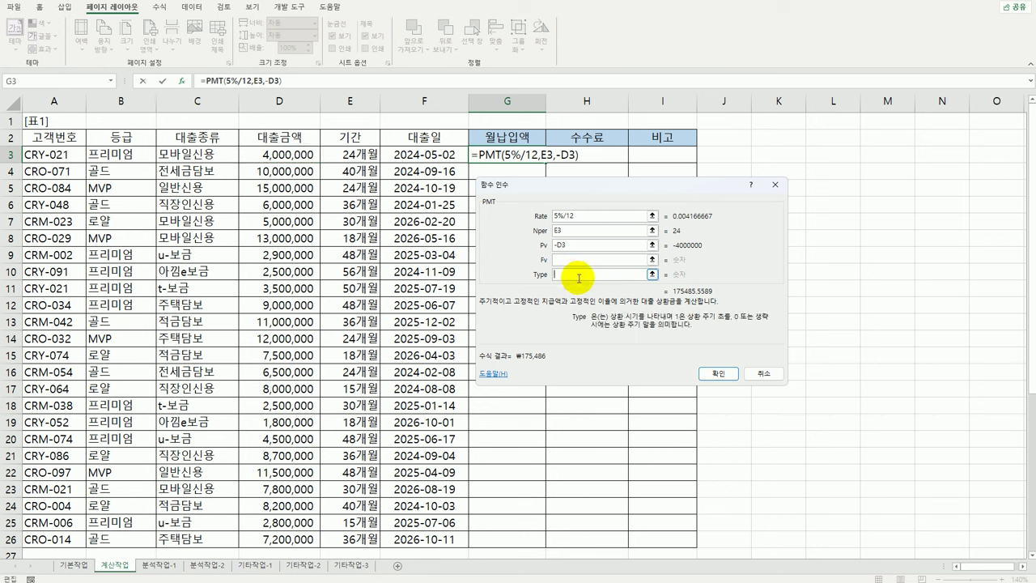
pyautogui.click(712, 374)
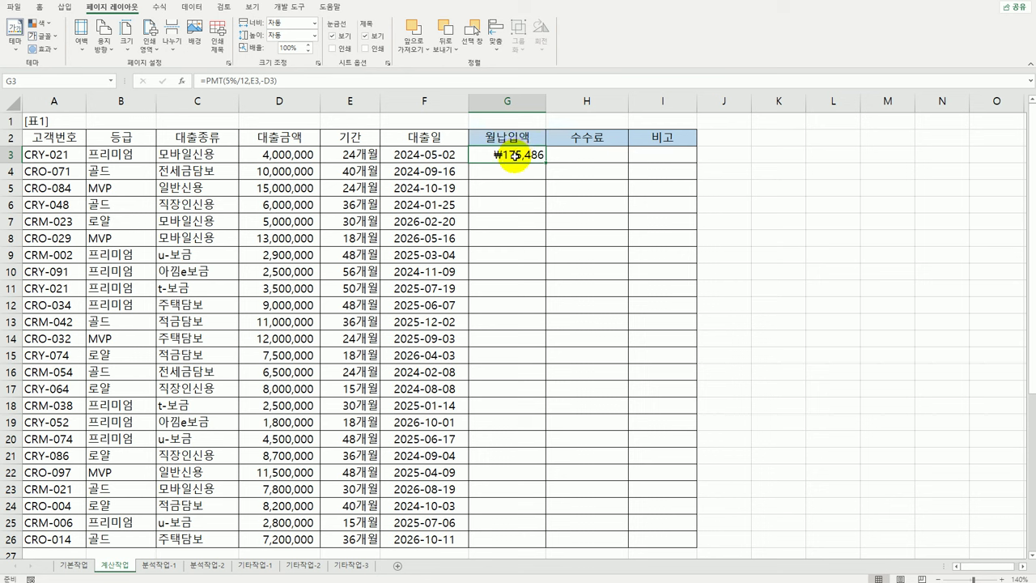
# - Edit the G3 formula so the PMT rate opens with an IF and OR test whose first condition is B3="프리미엄"
pyautogui.doubleClick(515, 155)
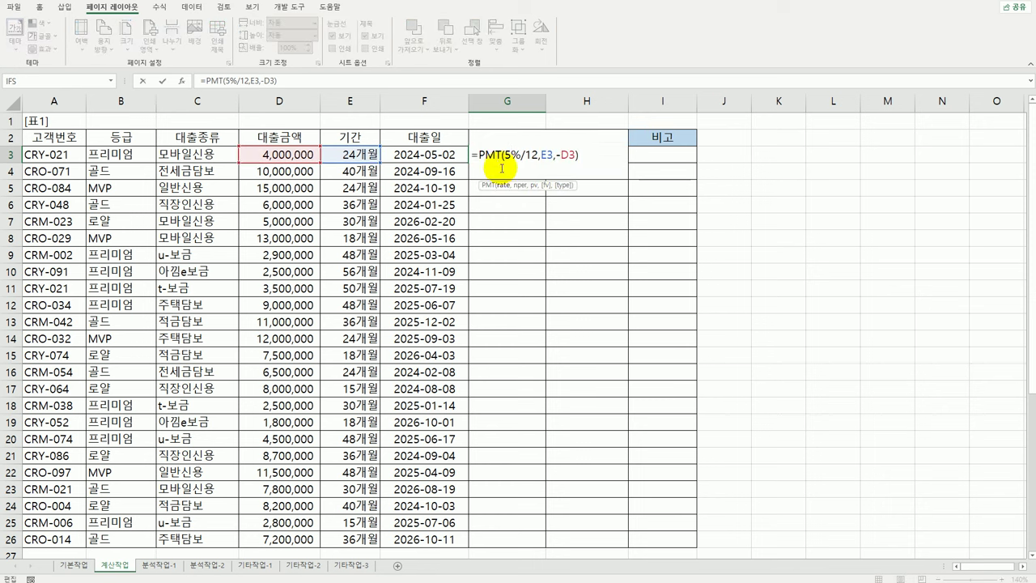
pyautogui.moveTo(505, 155); pyautogui.dragTo(538, 156)
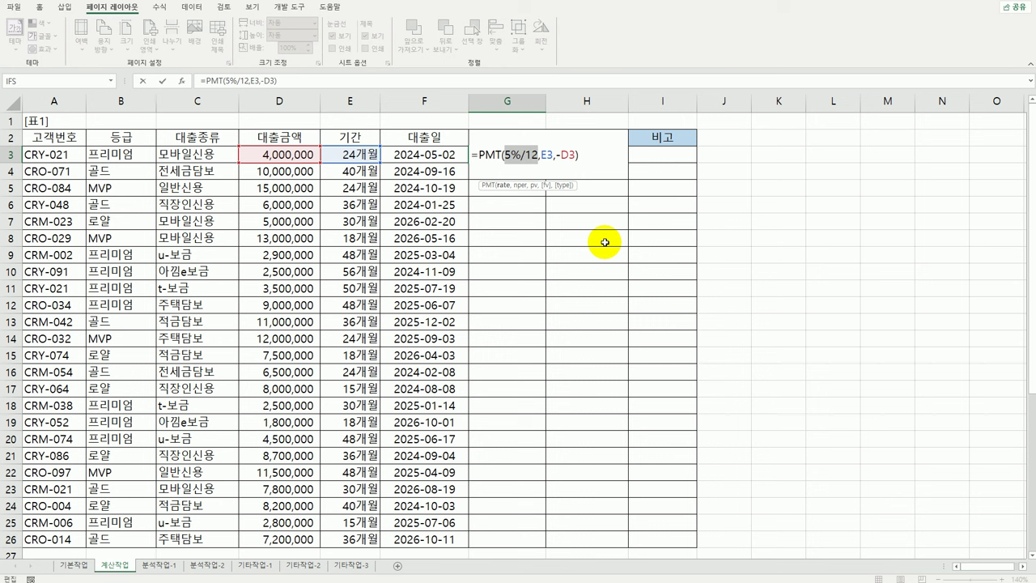
pyautogui.press('Left')
pyautogui.write('if')
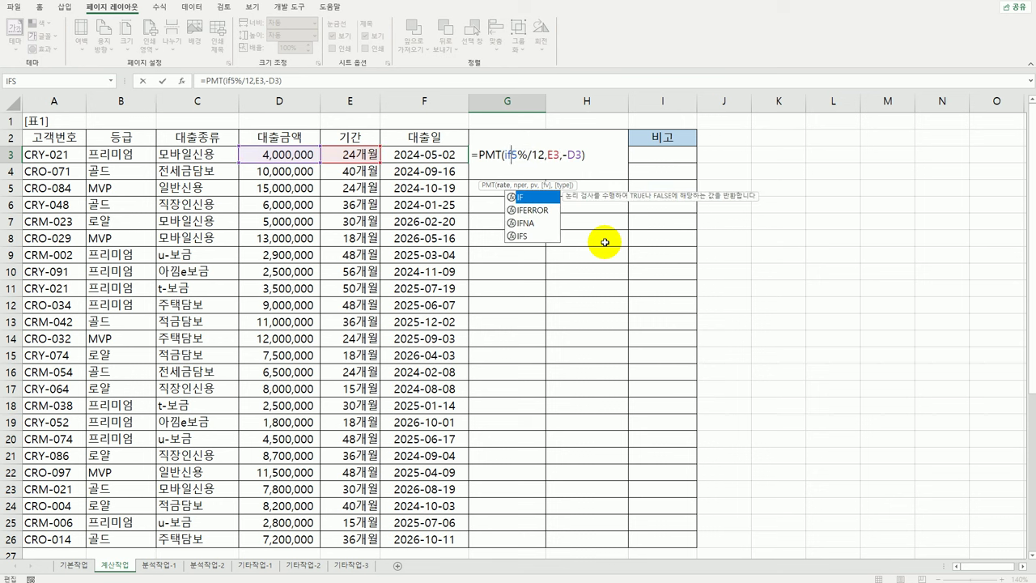
pyautogui.press('Tab')
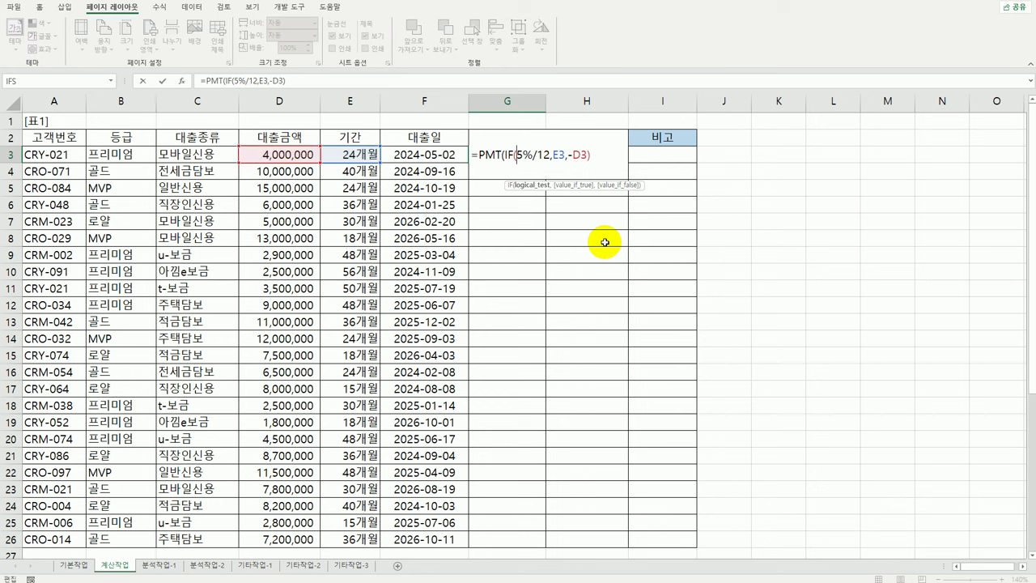
pyautogui.write('or')
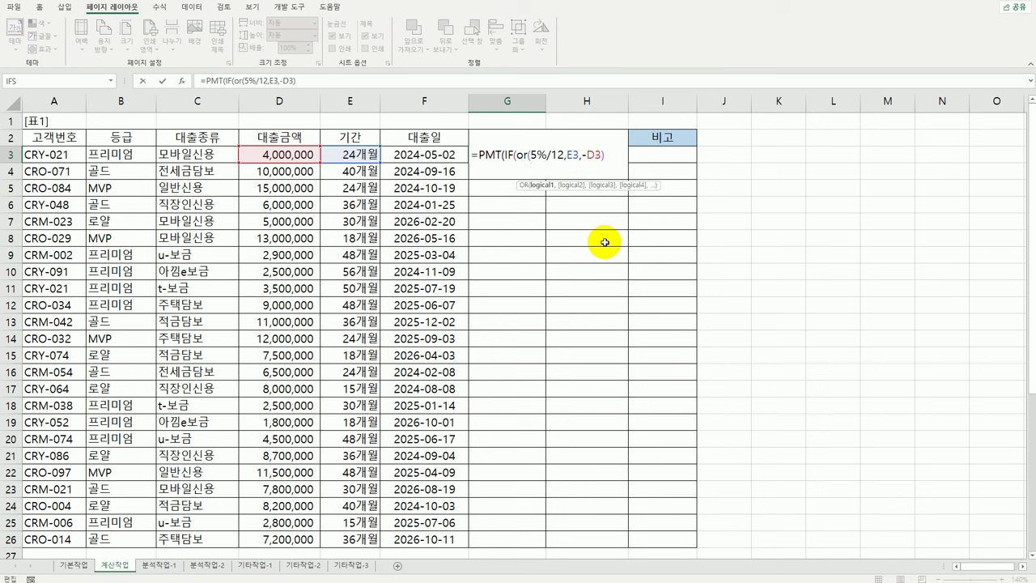
pyautogui.click(143, 158)
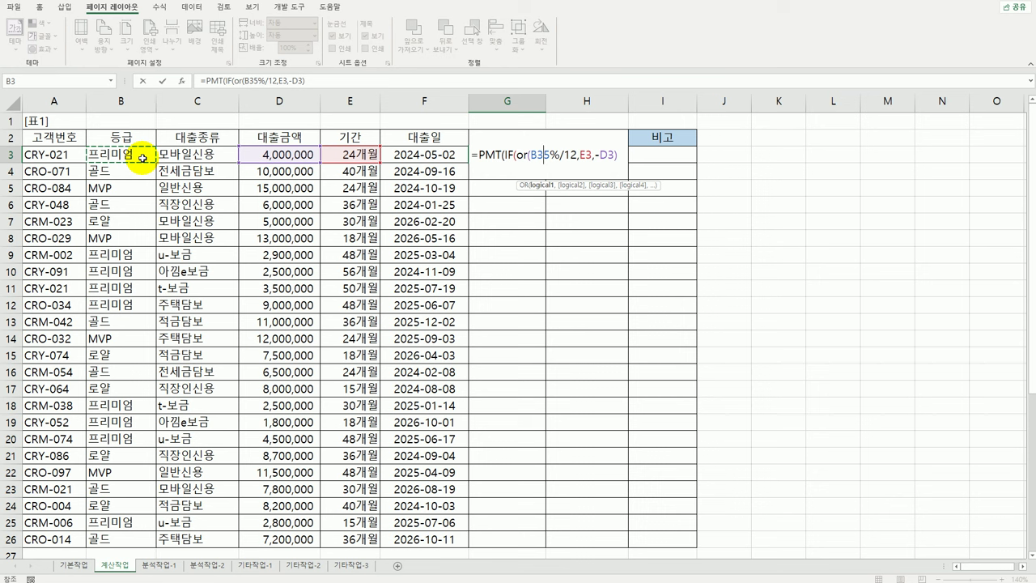
pyautogui.write('="프')
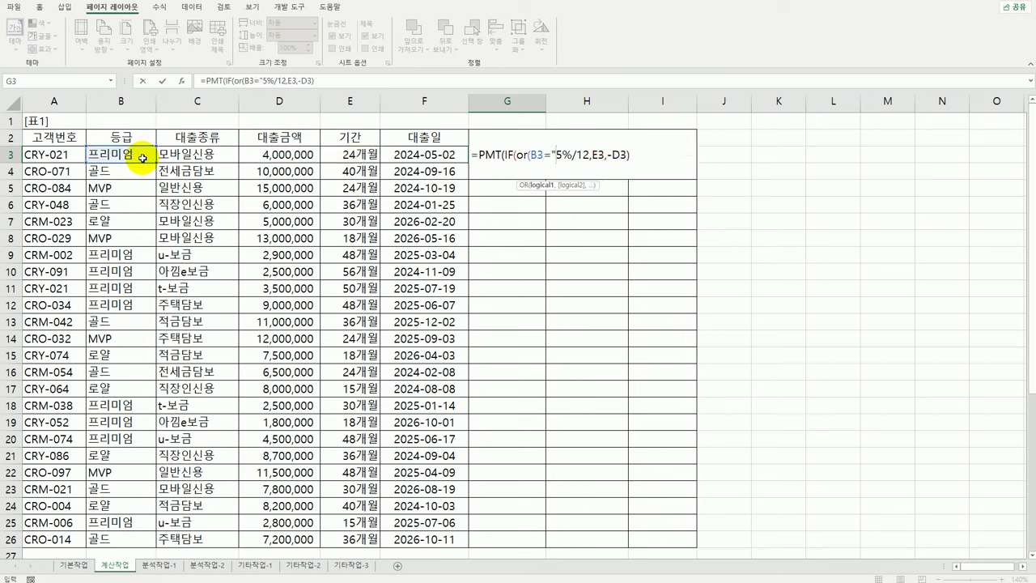
pyautogui.write('리미엄"')
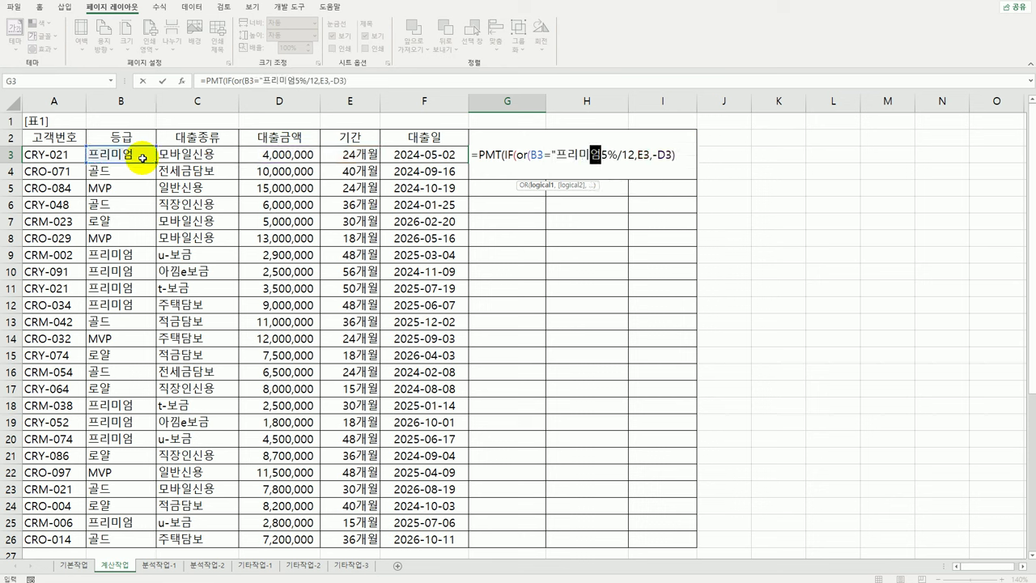
pyautogui.write(',')
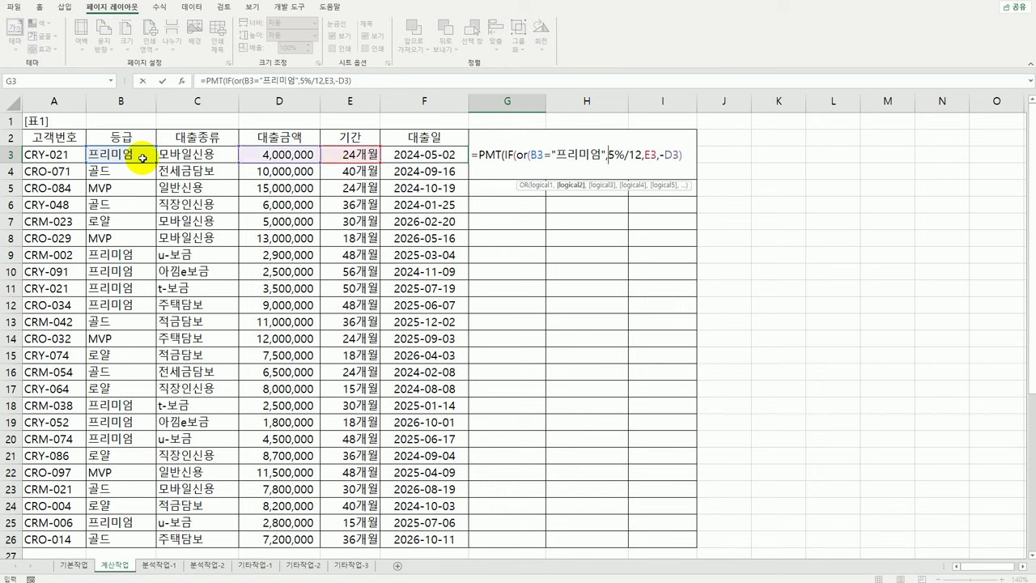
# - Add B3="골드" as the second OR condition and close the OR test ahead of the 5% rate
pyautogui.click(143, 158)
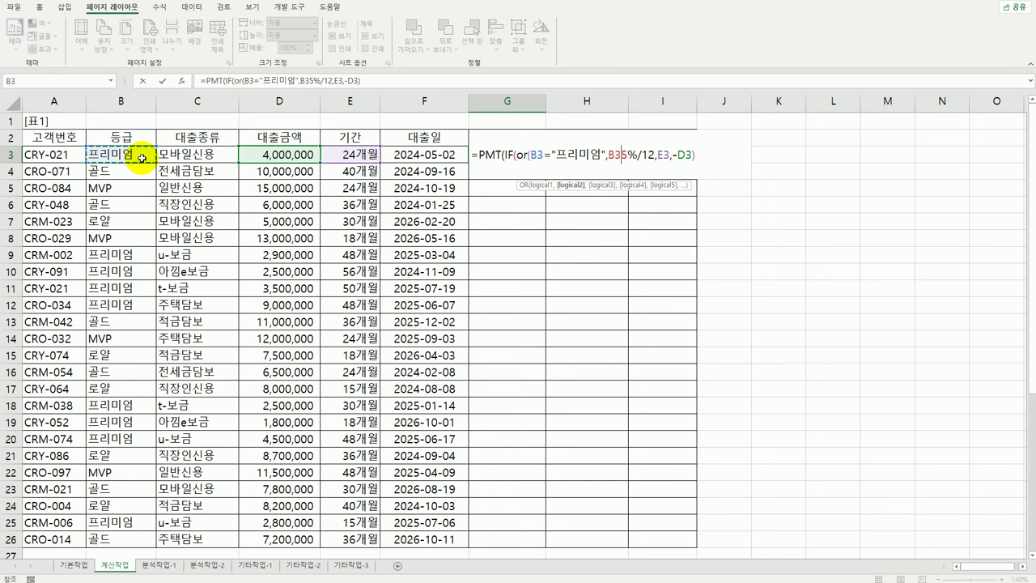
pyautogui.write('=')
pyautogui.write('"골드')
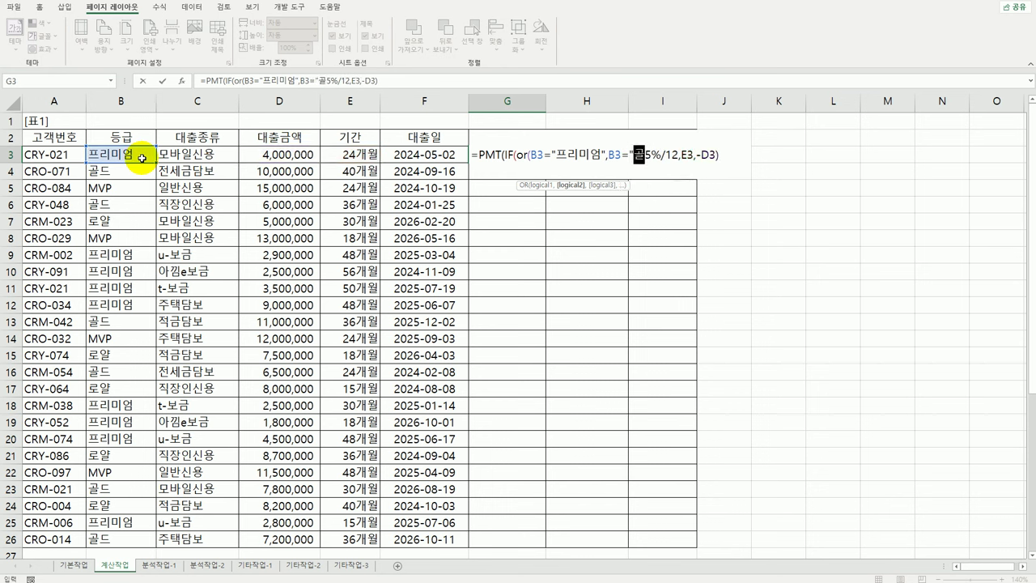
pyautogui.write('"')
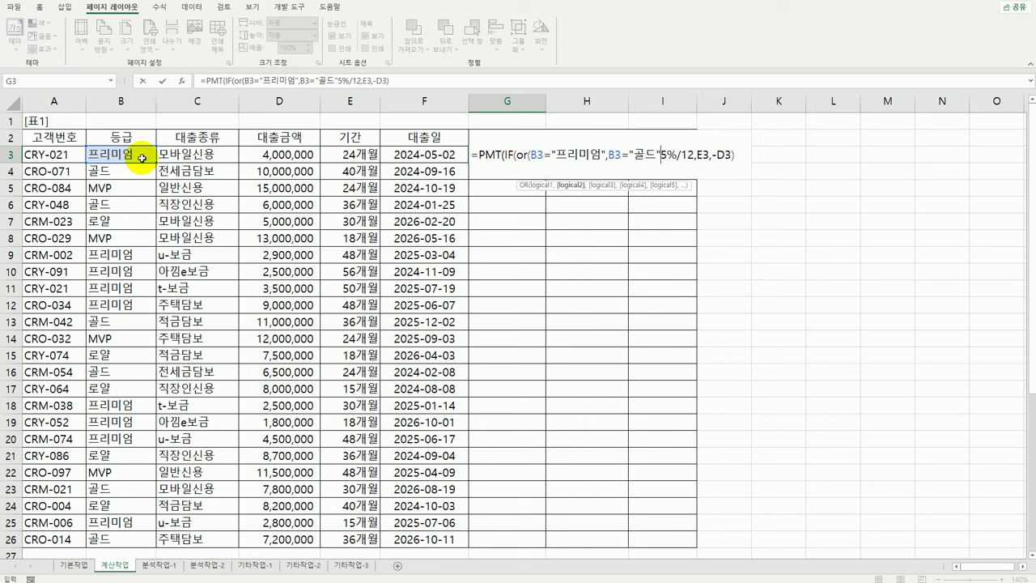
pyautogui.write(')')
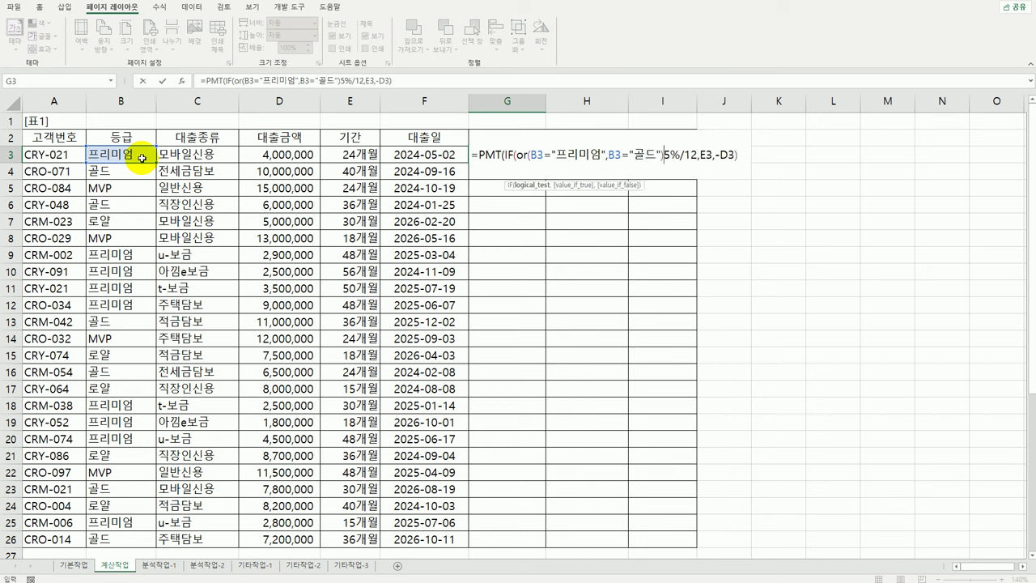
pyautogui.write(',')
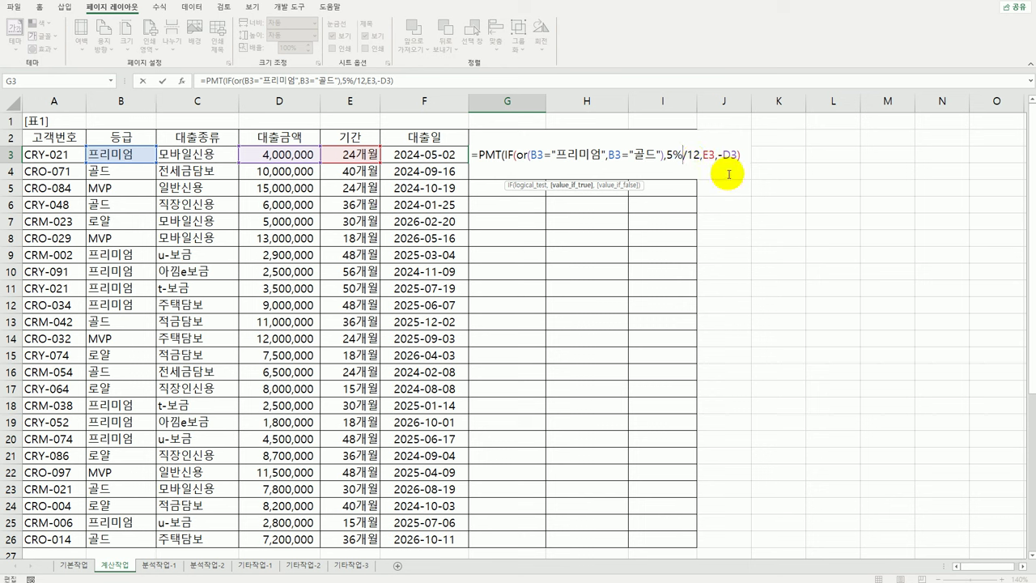
# - Make 3% the IF function's false value, close it before the /12 division, and commit the G3 formula
pyautogui.press('Left')
pyautogui.press('Left')
pyautogui.press('Left')
pyautogui.press('Left')
pyautogui.press('Left')
pyautogui.press('Left')
pyautogui.press('Left')
pyautogui.press('Left')
pyautogui.press('Left')
pyautogui.press('Left')
pyautogui.press('Left')
pyautogui.write(',3')
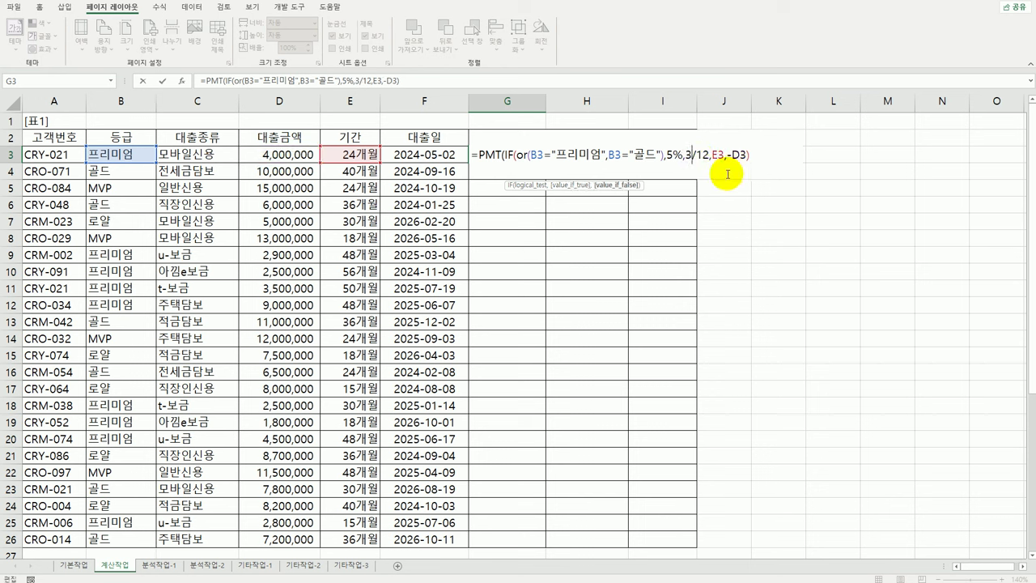
pyautogui.write('%')
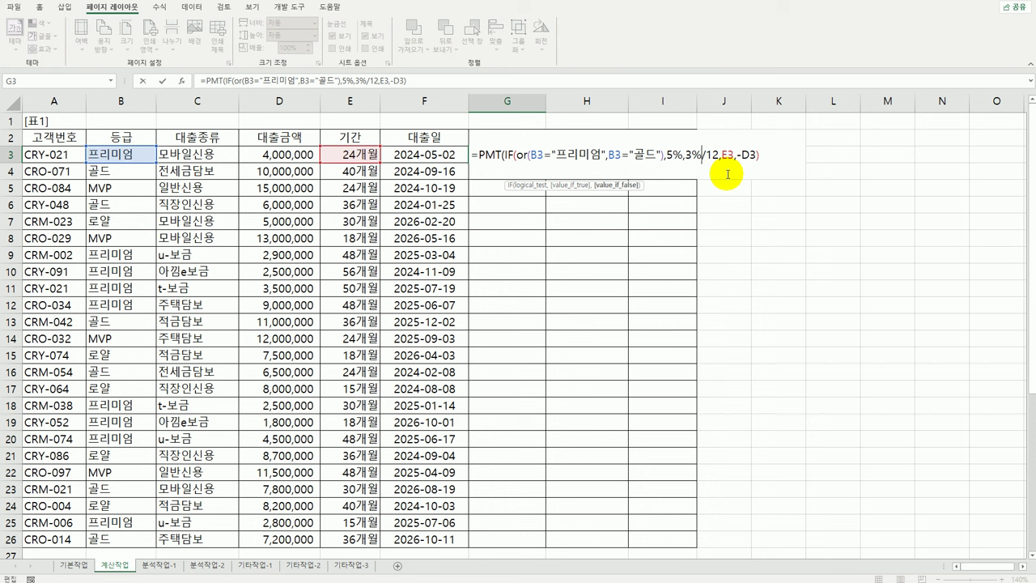
pyautogui.write(')')
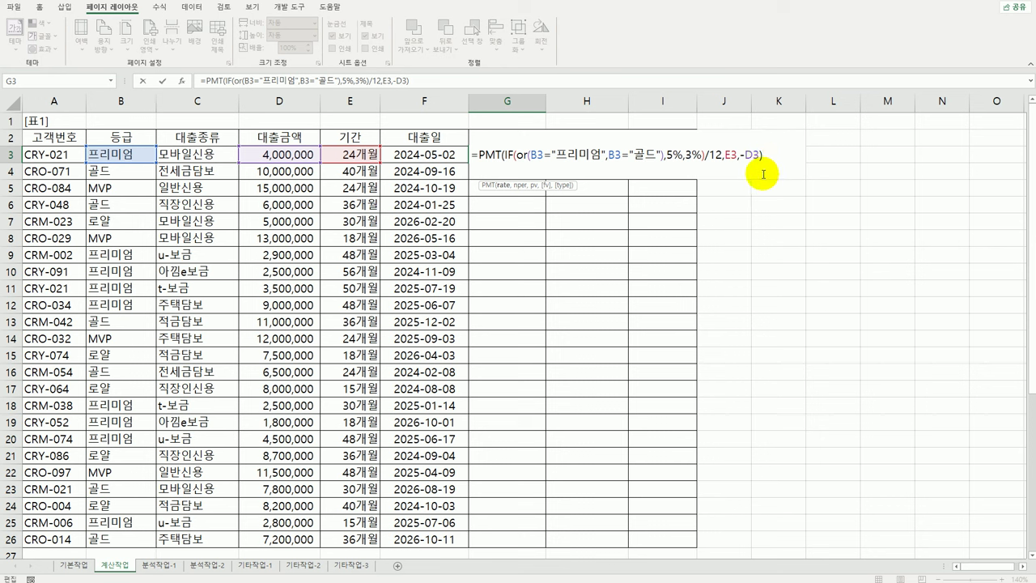
pyautogui.press('Return')
# - Fill the 월납입액 formula from G3 down to the last data row, G26
pyautogui.click(532, 159)
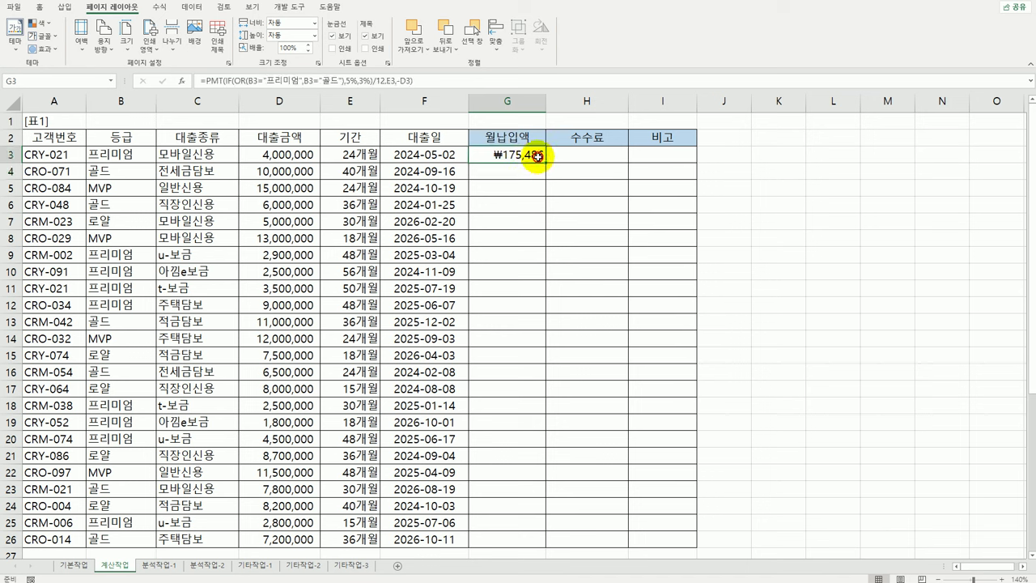
pyautogui.doubleClick(544, 162)
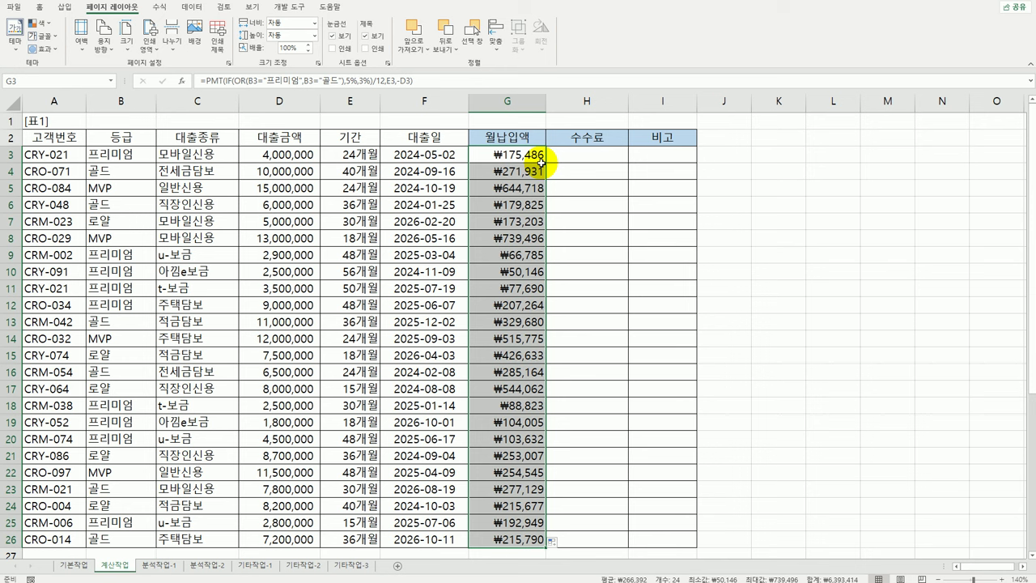
pyautogui.click(532, 155)
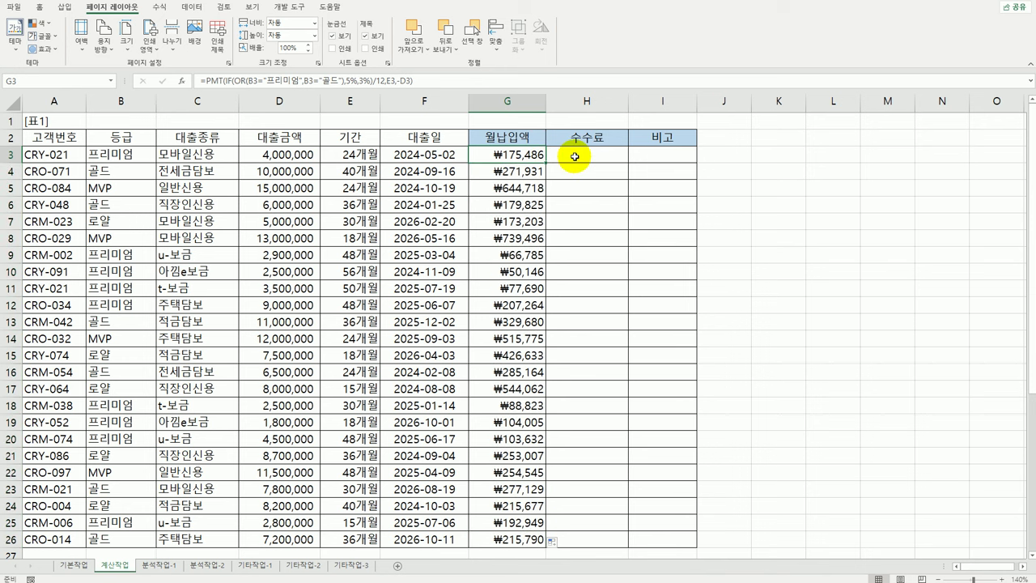
# - Examine the 대출금액 and 기간 cells in row 3 and the fee amounts B37:D40 in 표4
pyautogui.click(575, 156)
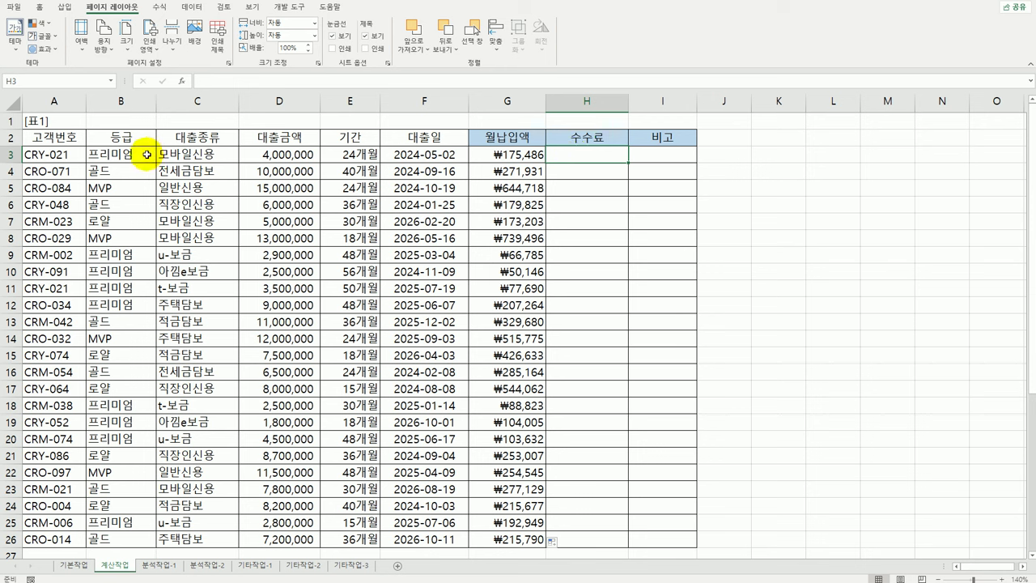
pyautogui.click(268, 154)
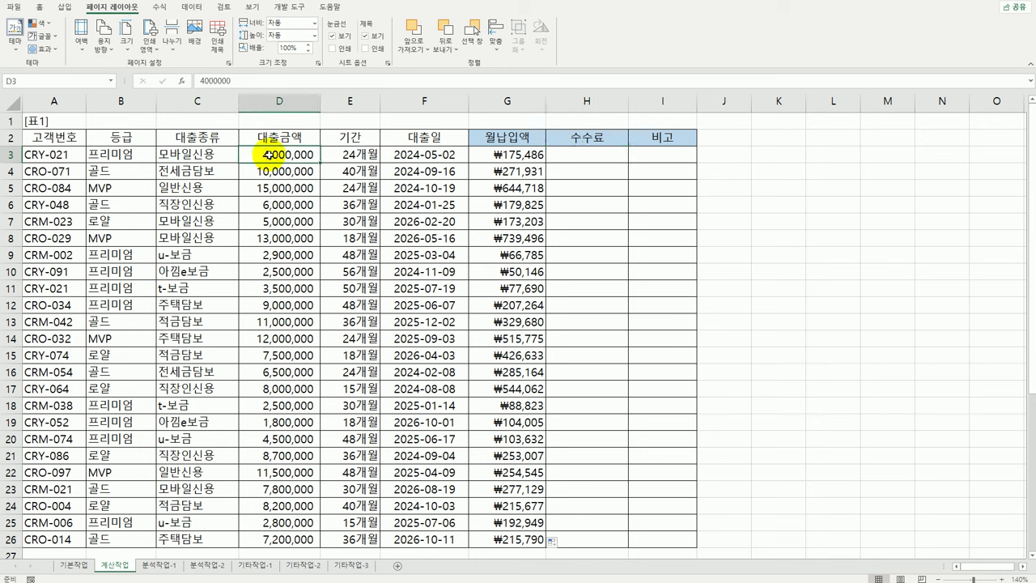
pyautogui.click(351, 154)
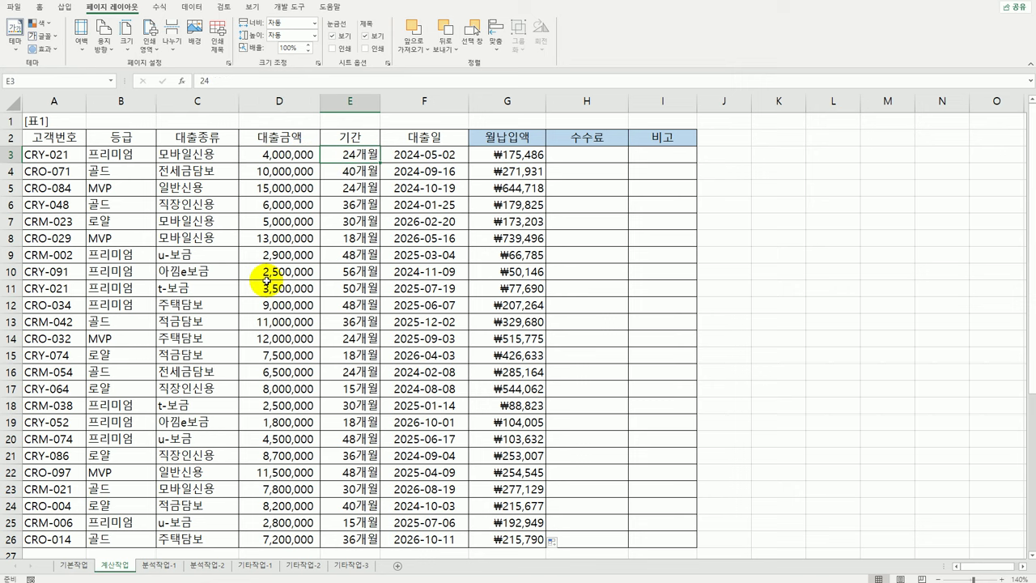
pyautogui.scroll(-6, 240, 313)
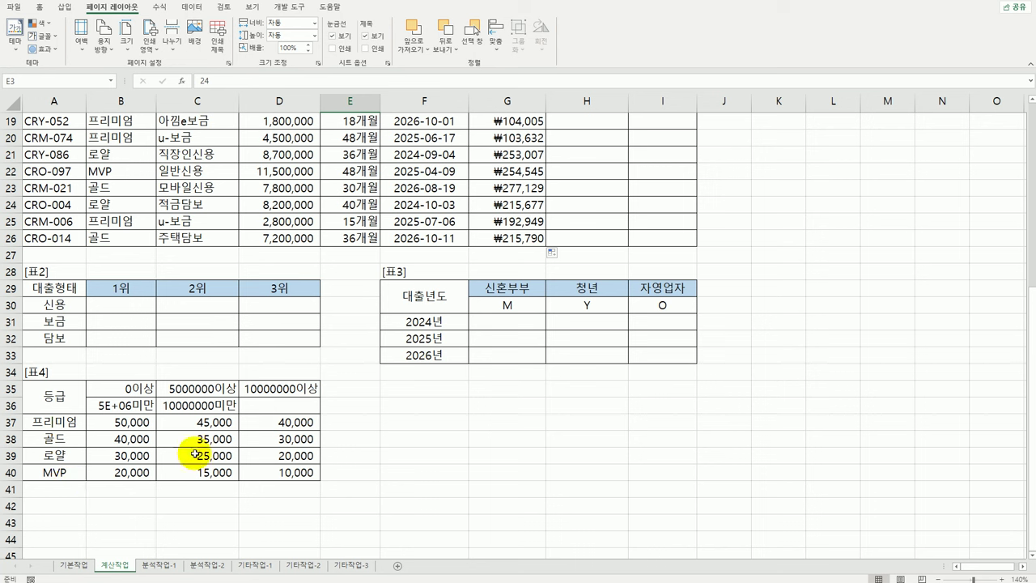
pyautogui.moveTo(134, 421); pyautogui.dragTo(272, 466)
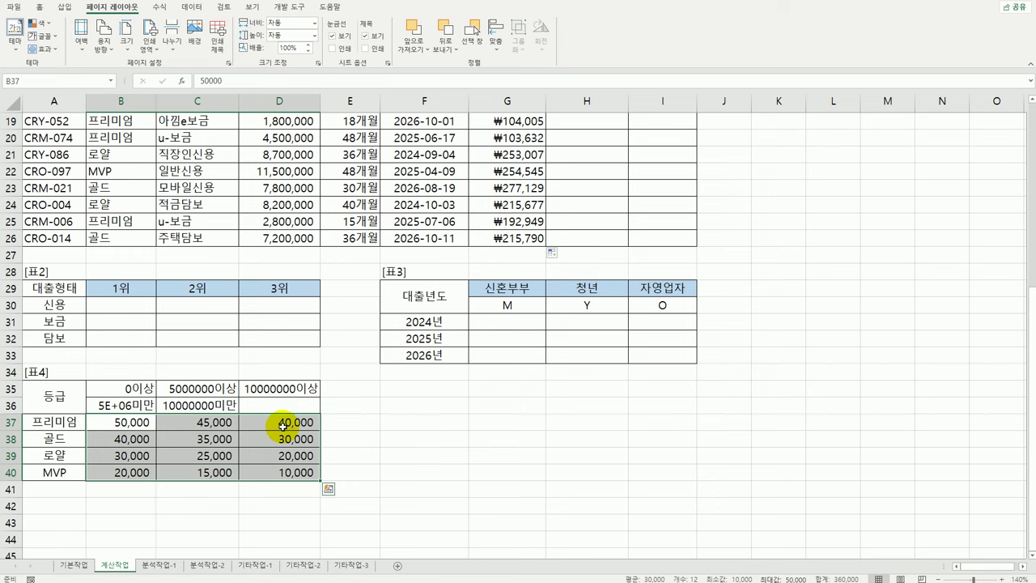
pyautogui.scroll(6, 283, 425)
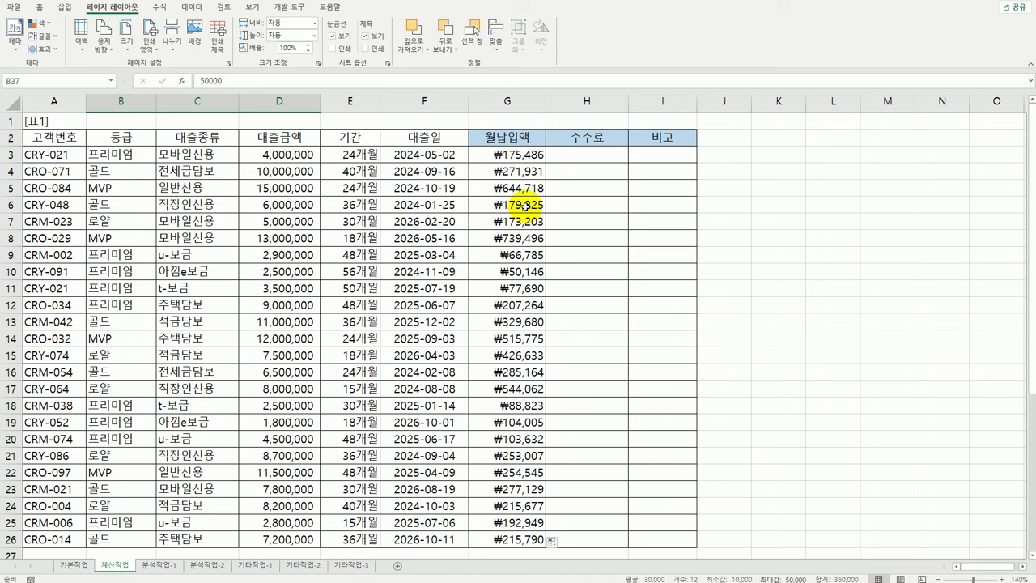
# - Start an IFS formula in H3 with the first condition E3<24 returning 10000
pyautogui.click(581, 159)
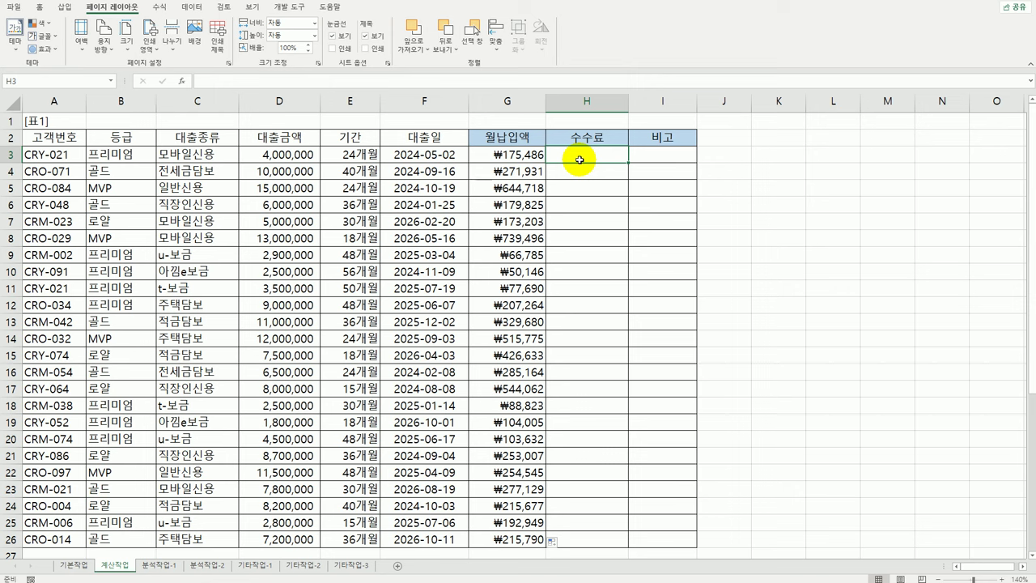
pyautogui.scroll(-6, 459, 241)
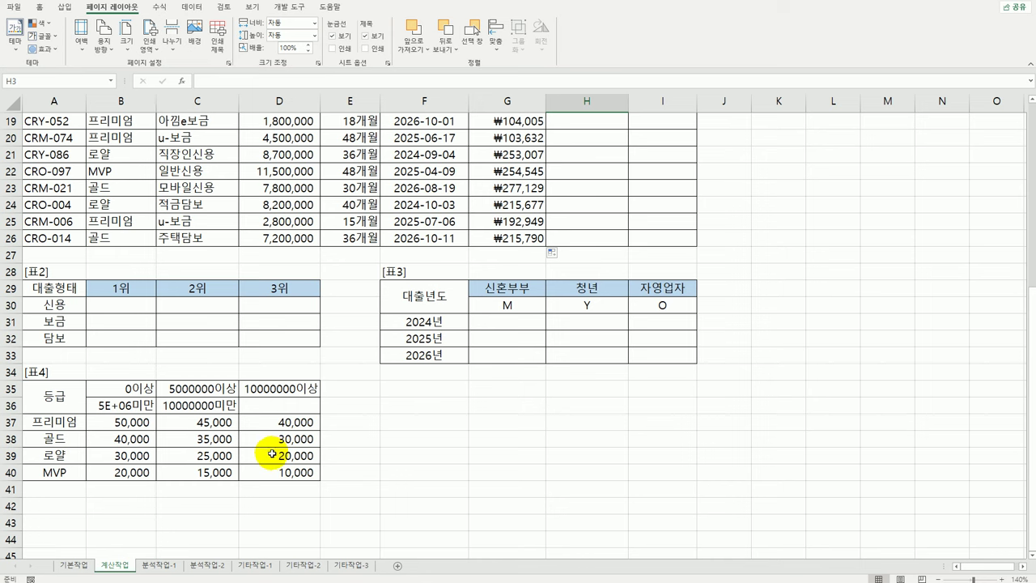
pyautogui.scroll(1, 325, 438)
pyautogui.scroll(5, 325, 438)
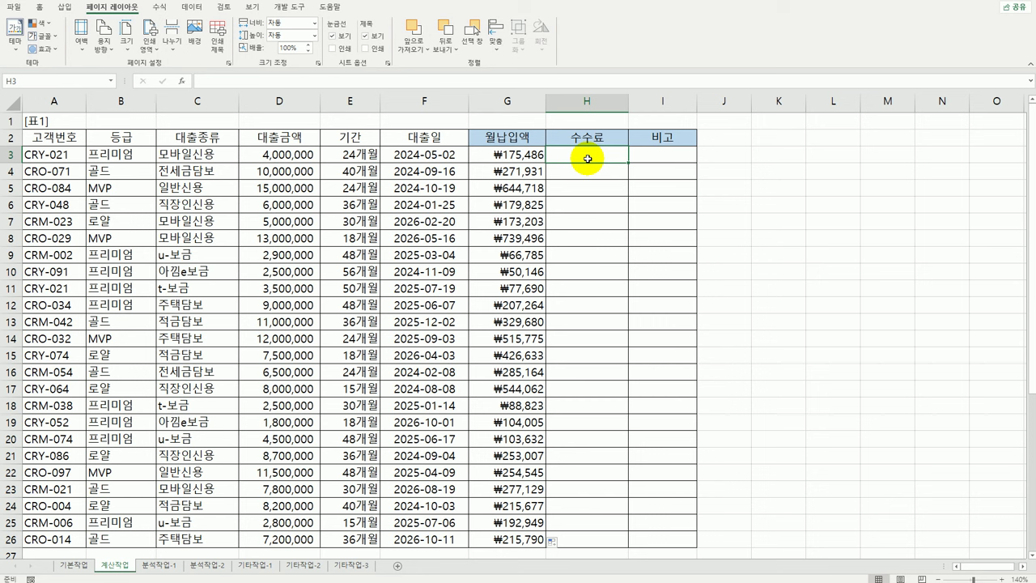
pyautogui.write('=')
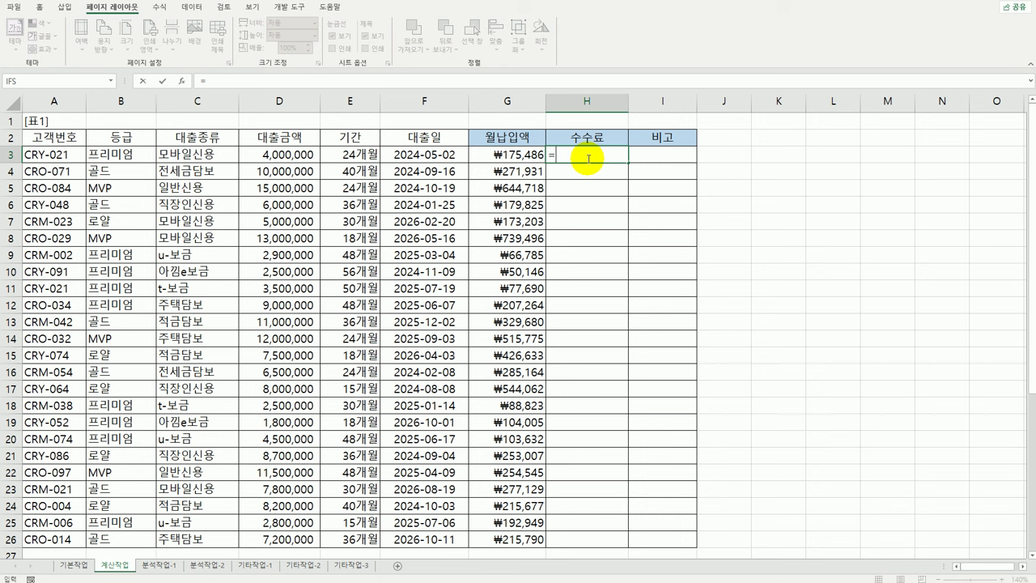
pyautogui.write('ifs')
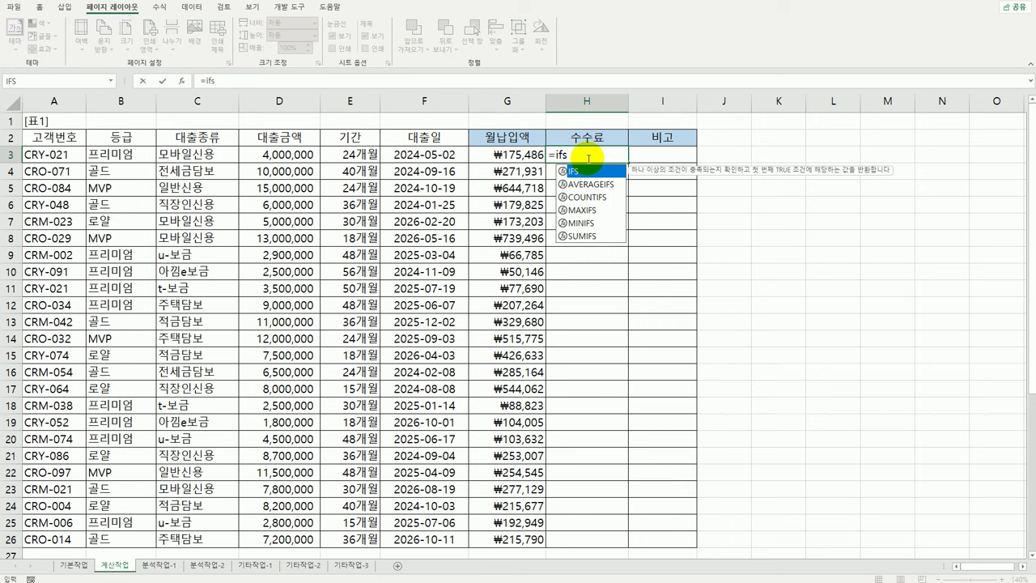
pyautogui.press('Tab')
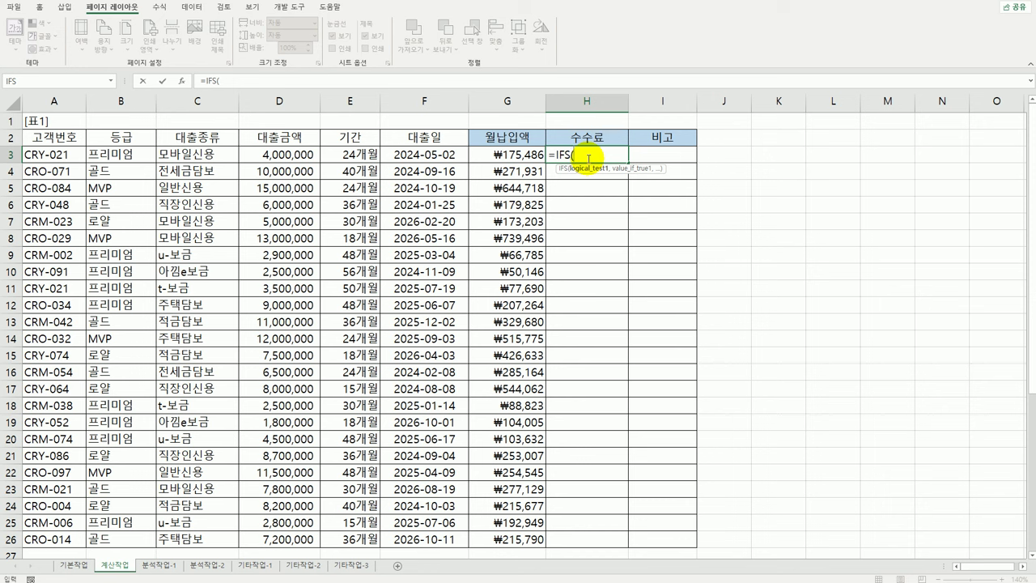
pyautogui.click(363, 154)
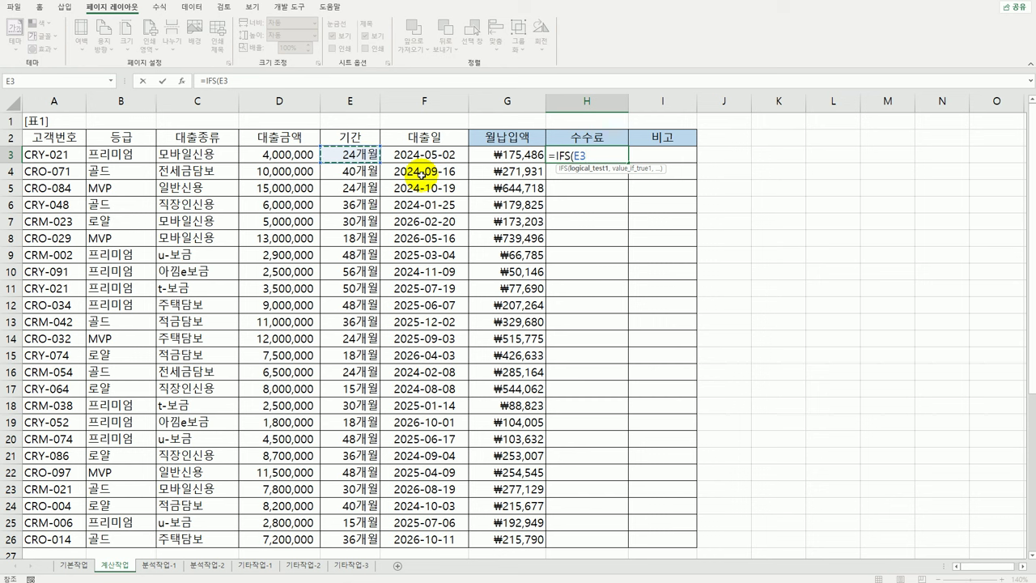
pyautogui.write('<24')
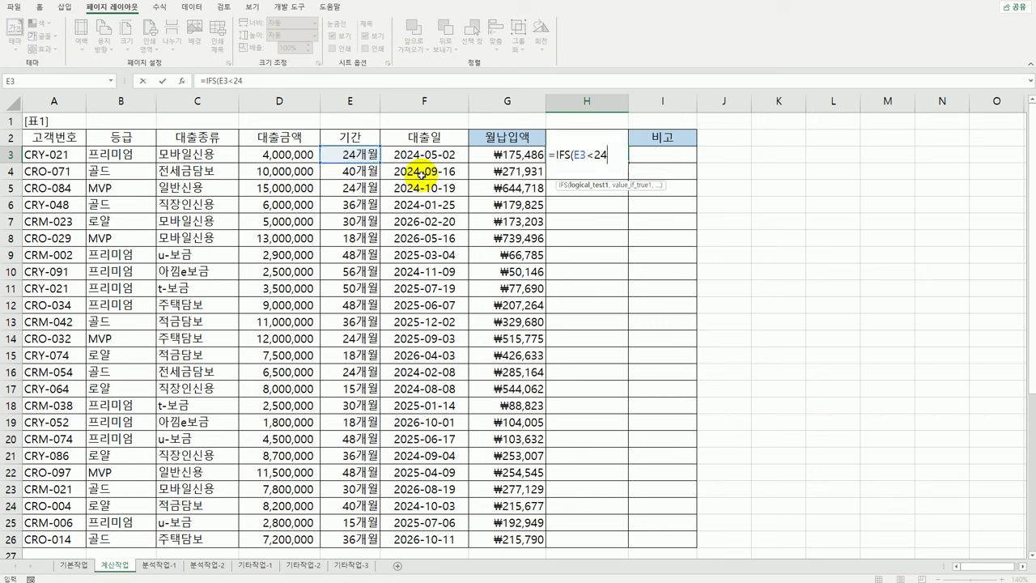
pyautogui.write(',')
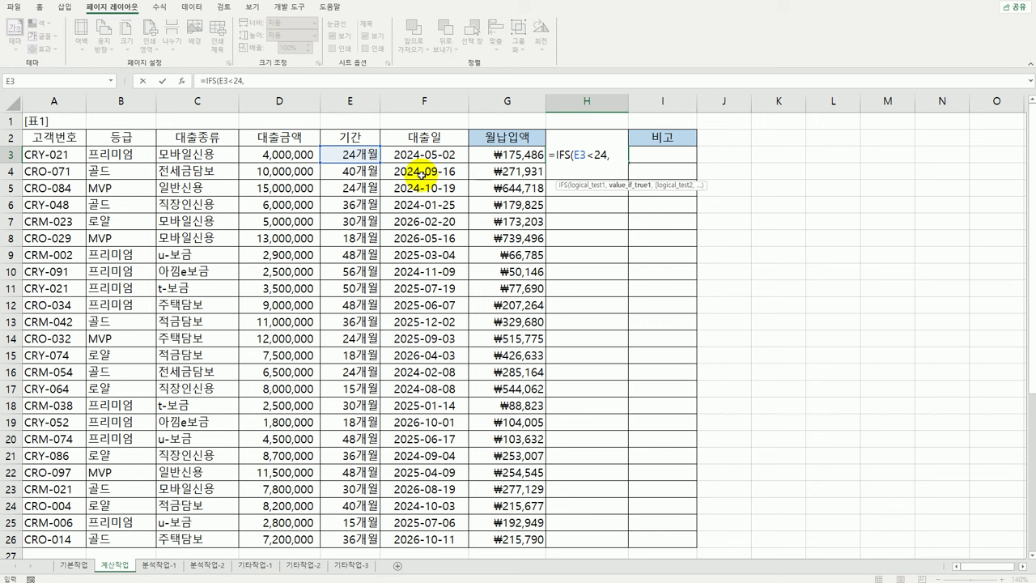
pyautogui.write('100')
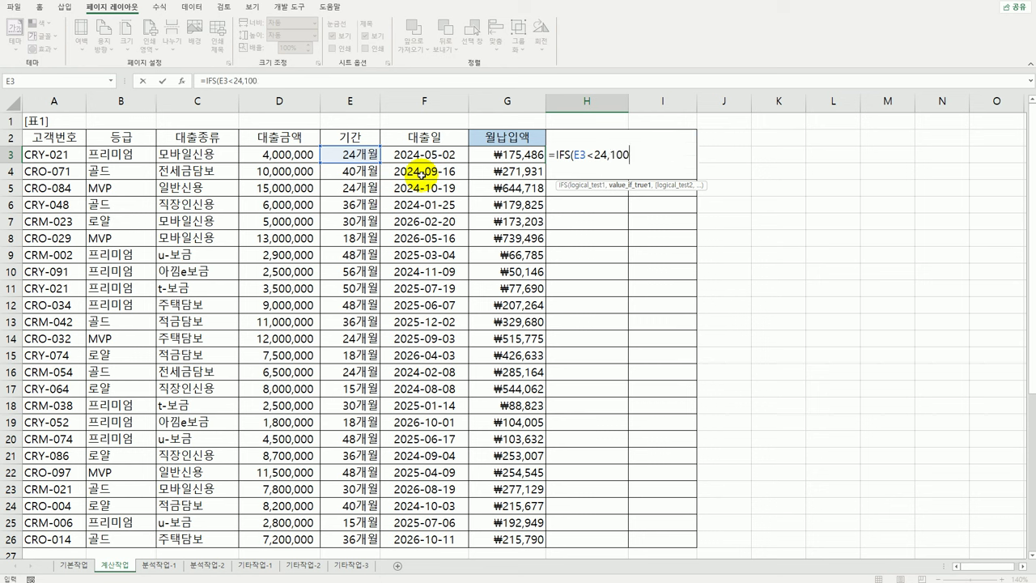
pyautogui.write('00,')
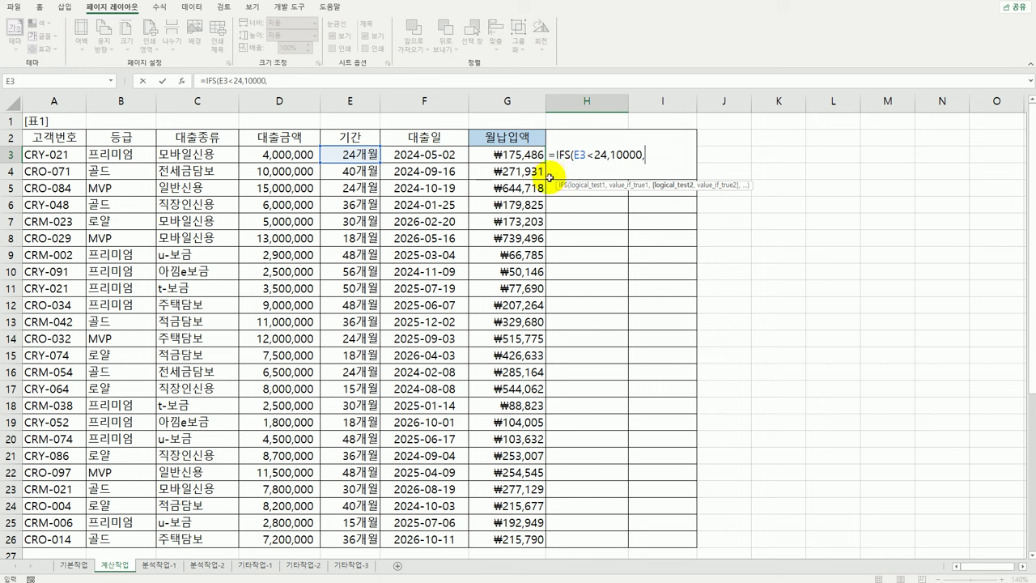
# - Add E3<48 returning 15000 and E3>=48 returning 20000 to the IFS function, and commit the H3 formula
pyautogui.click(357, 155)
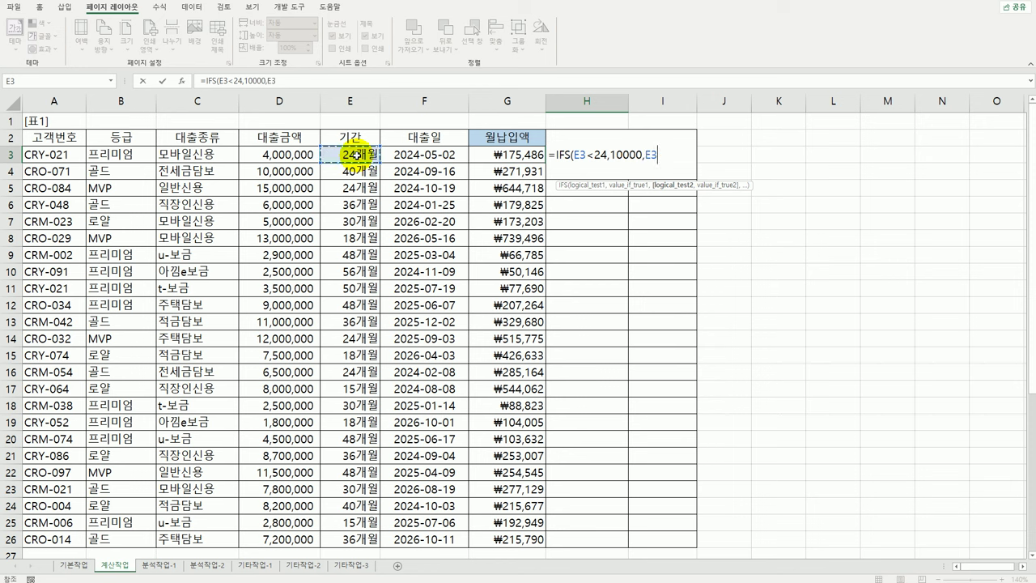
pyautogui.write('<48,')
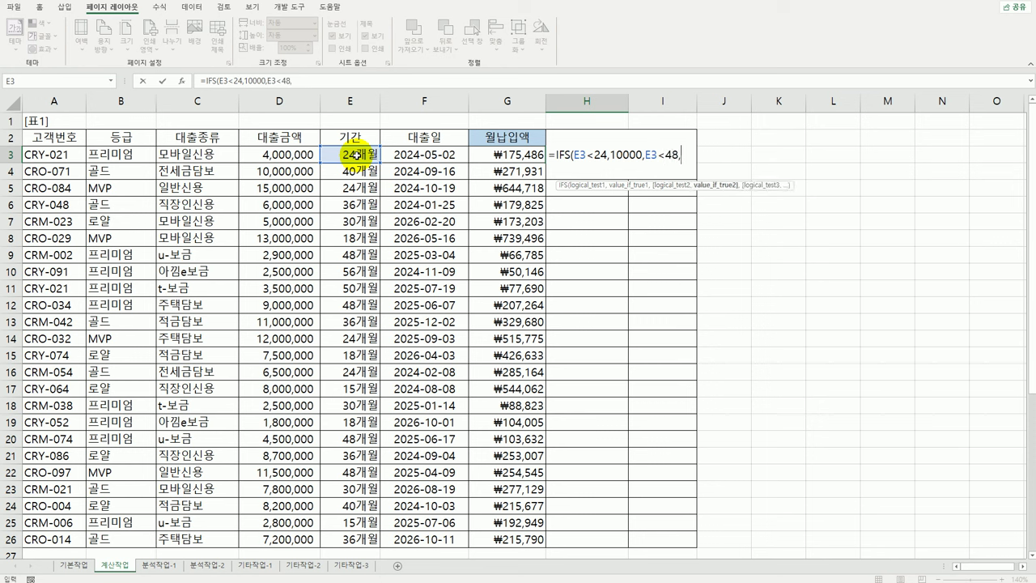
pyautogui.write('15000,')
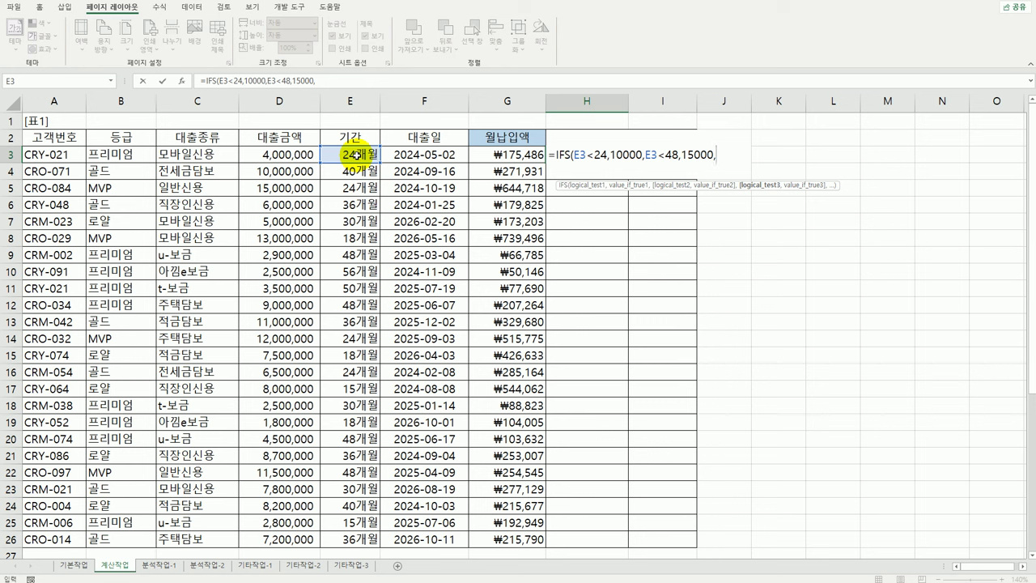
pyautogui.click(356, 154)
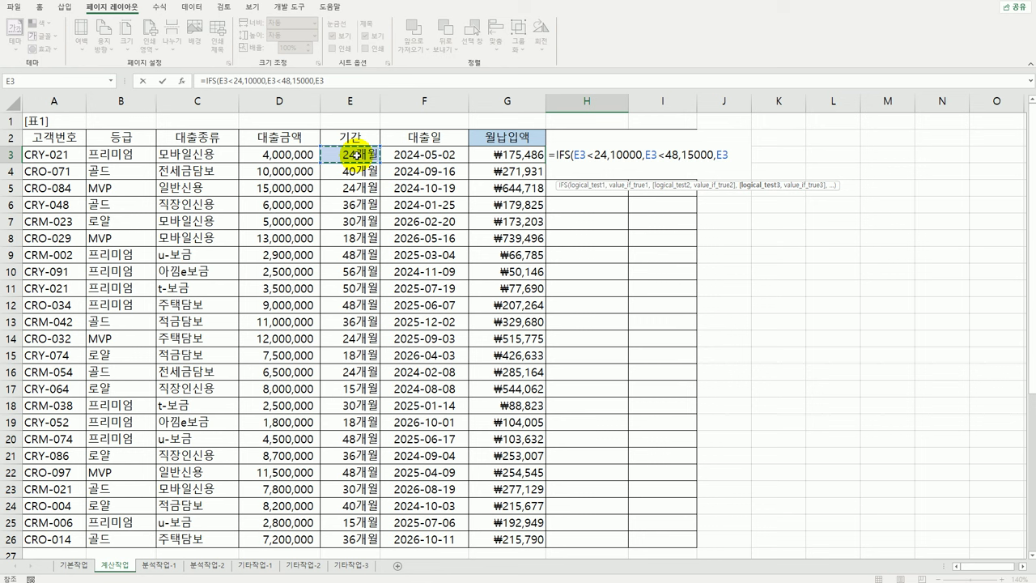
pyautogui.write('>=48,')
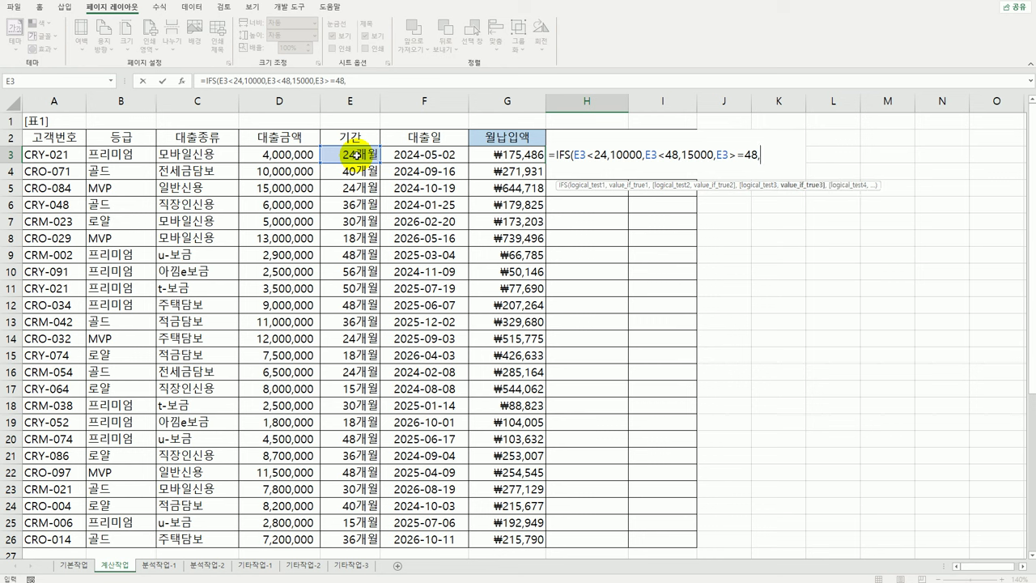
pyautogui.write('20000)')
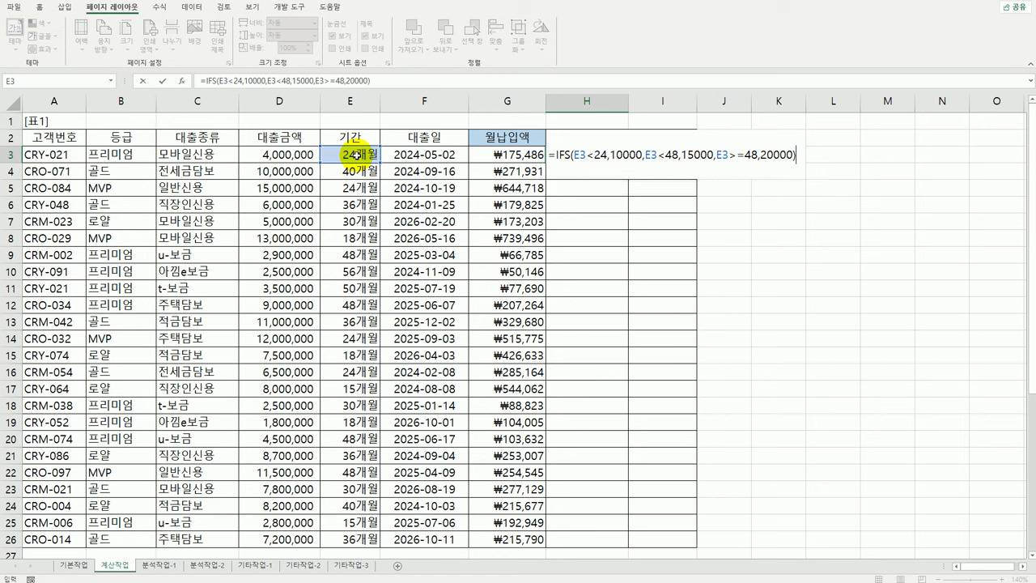
pyautogui.press('Return')
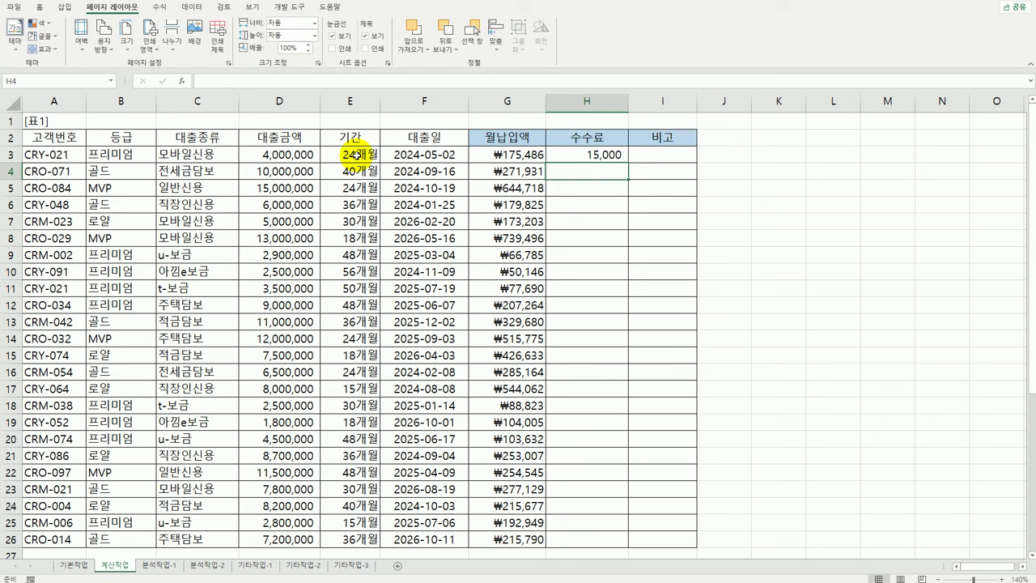
# - Fill the 수수료 formula from H3 down to the last data row, H26
pyautogui.click(568, 157)
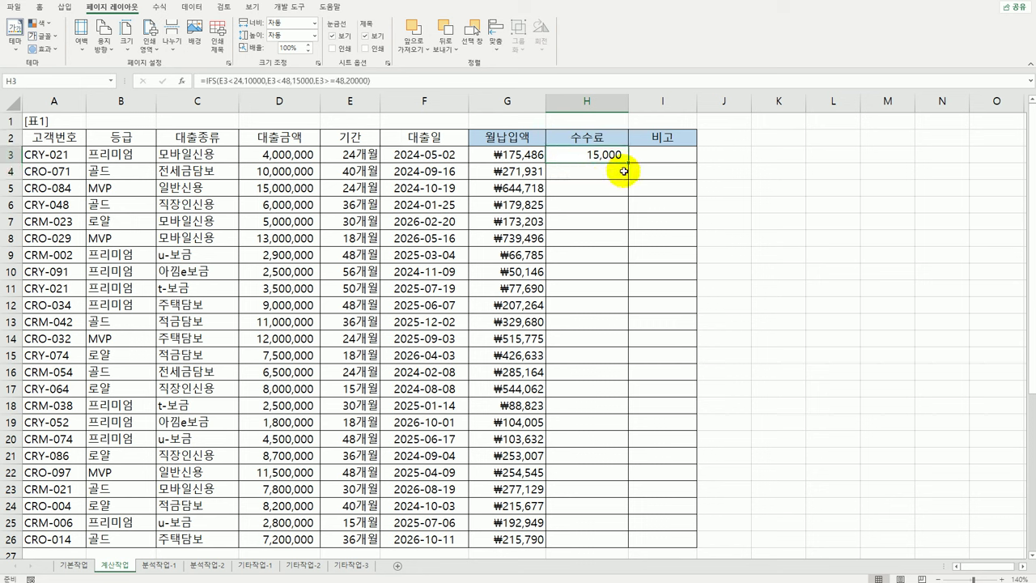
pyautogui.doubleClick(620, 159)
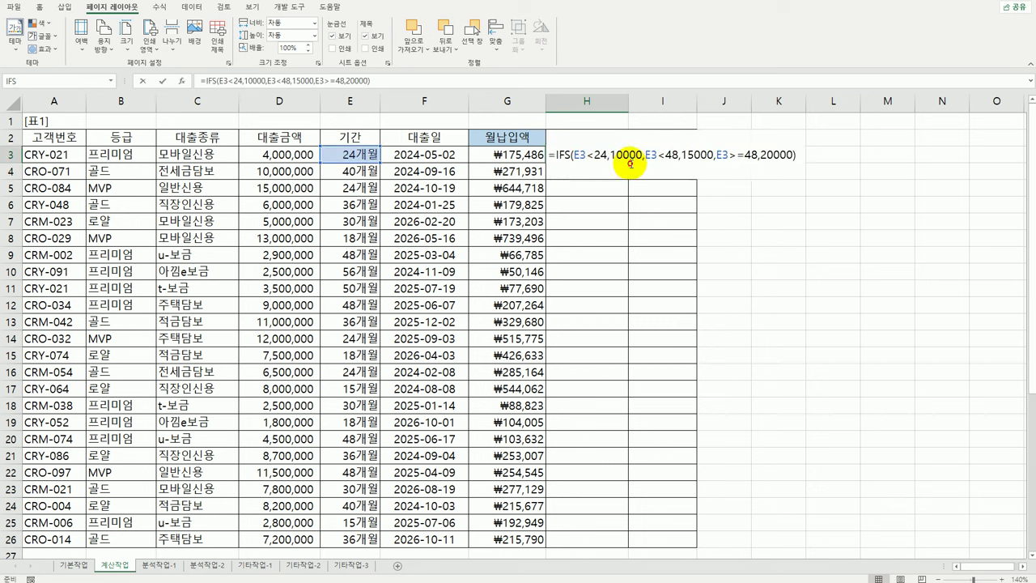
pyautogui.press('Escape')
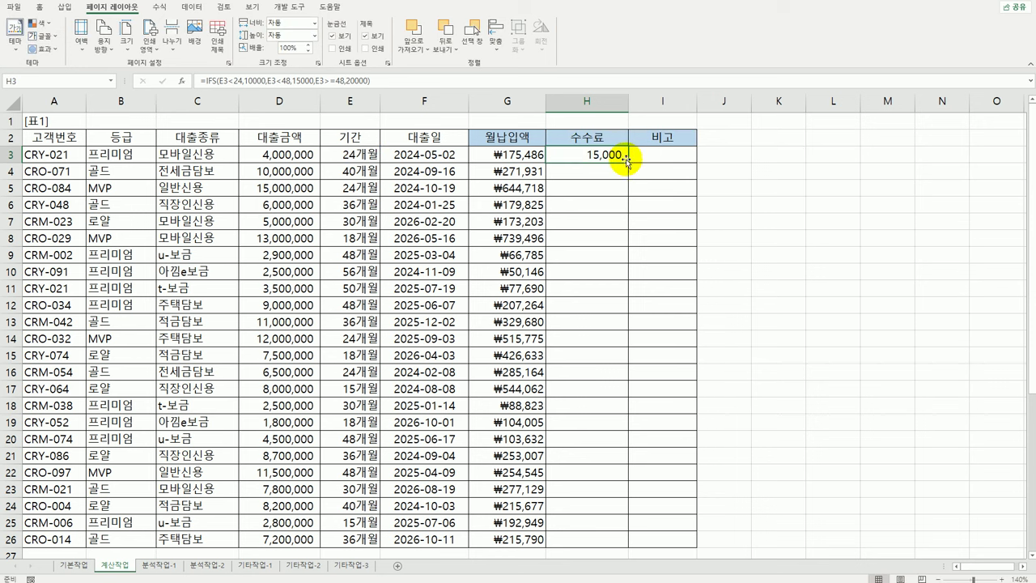
pyautogui.doubleClick(628, 163)
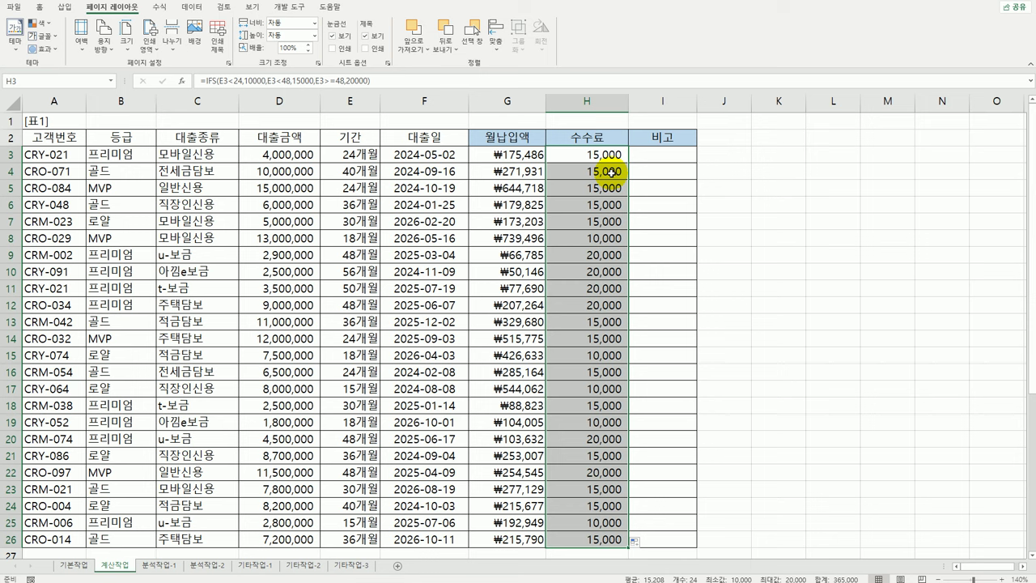
# - Extend the H3 formula by adding a VLOOKUP function after the IFS, with B3 as the lookup value
pyautogui.click(609, 161)
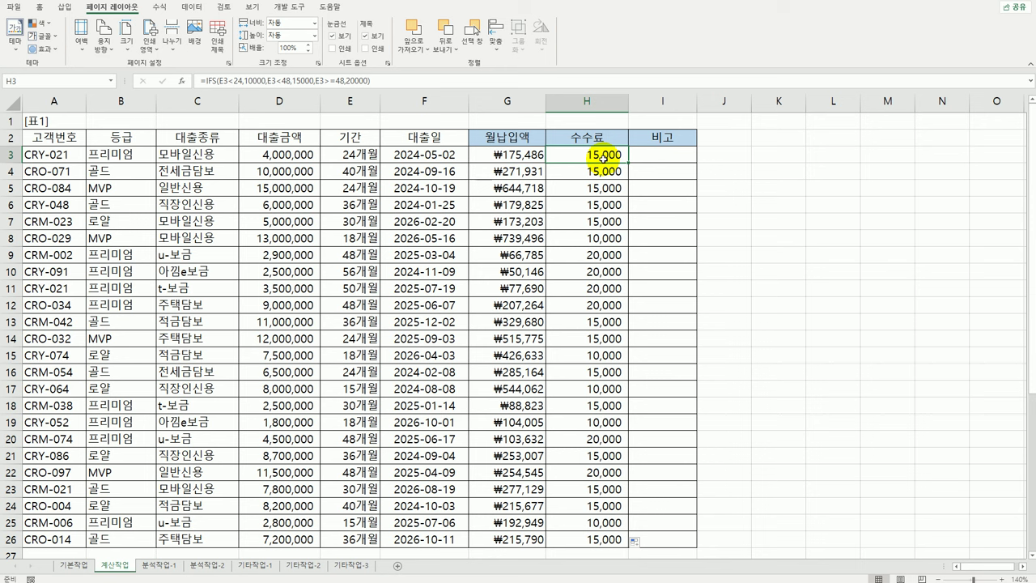
pyautogui.doubleClick(603, 158)
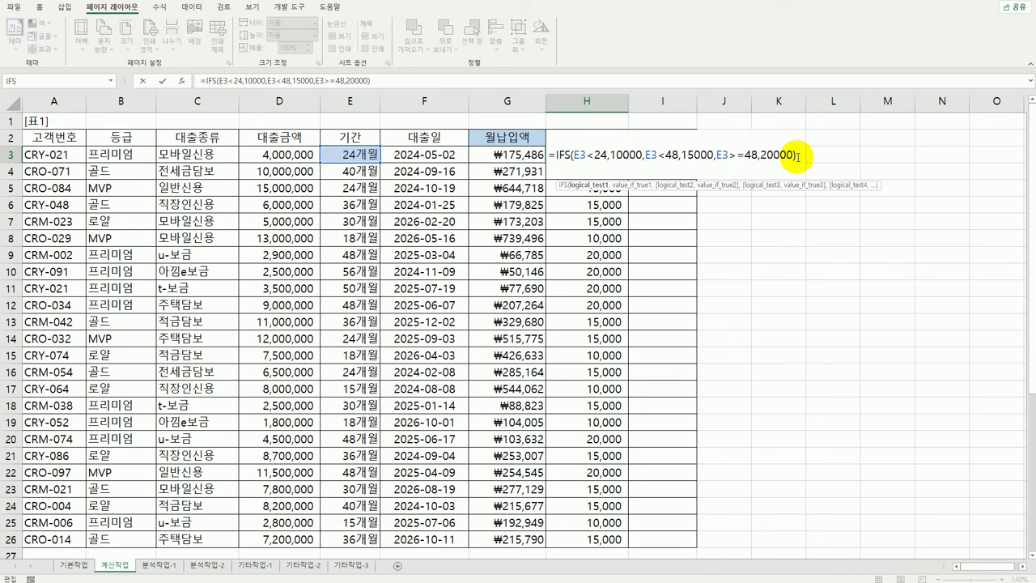
pyautogui.write('+')
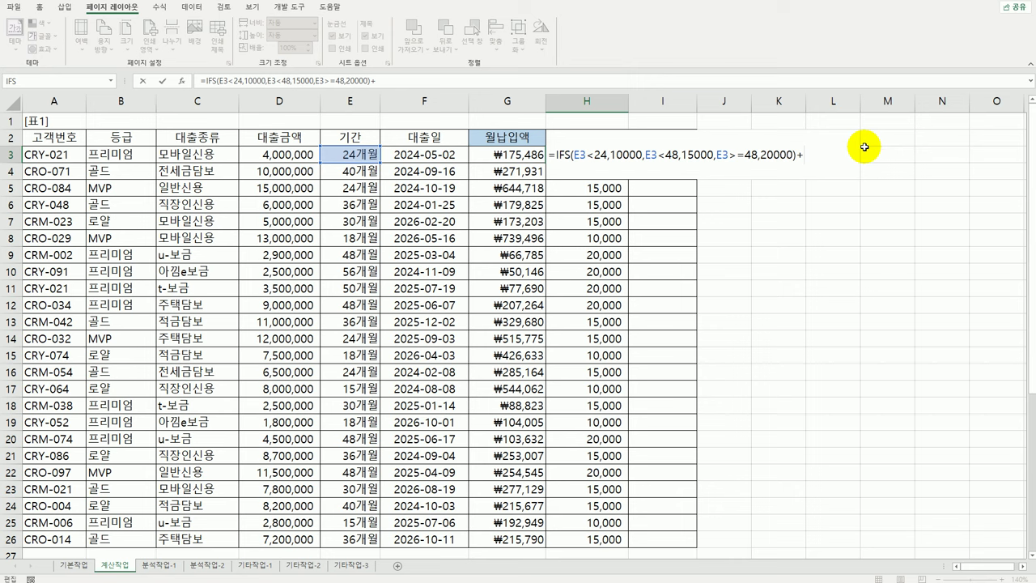
pyautogui.scroll(-6, 113, 418)
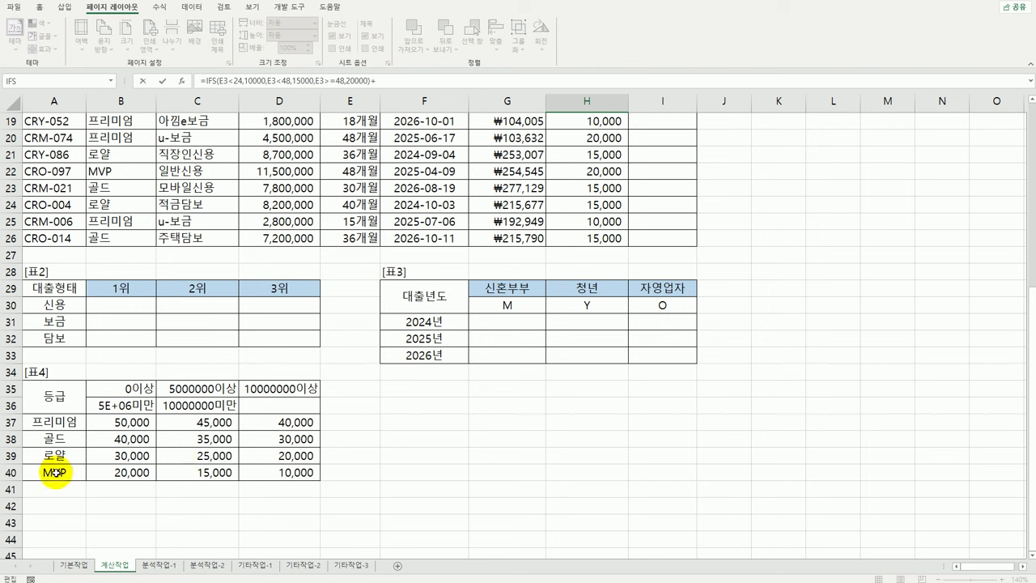
pyautogui.scroll(6, 198, 478)
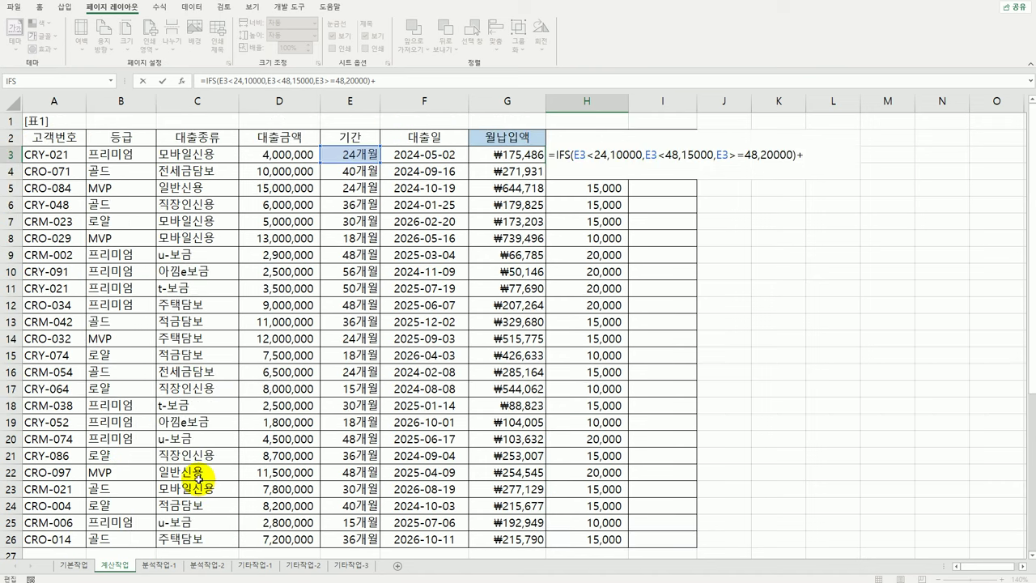
pyautogui.write('VLOOKUP(')
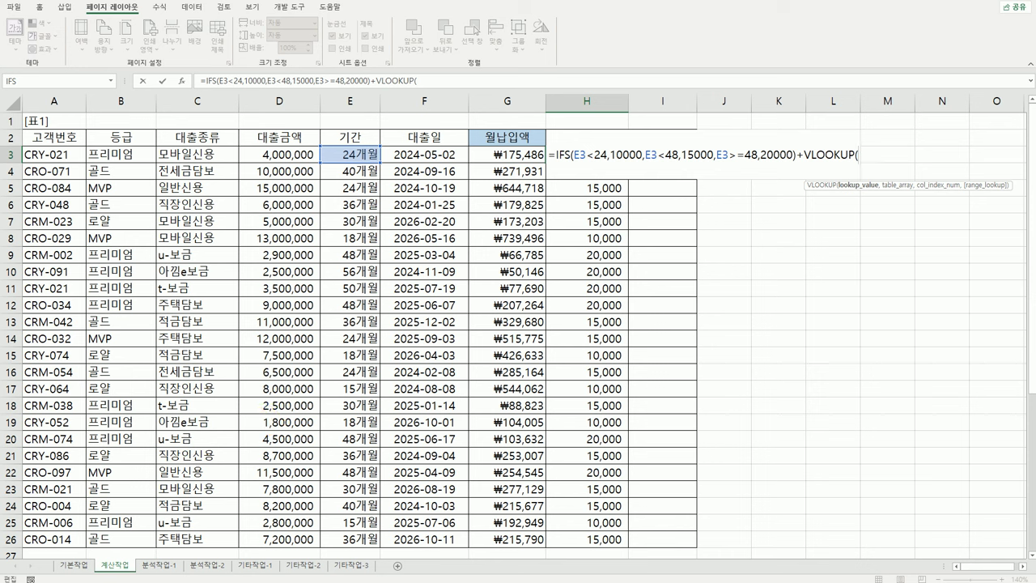
pyautogui.click(114, 161)
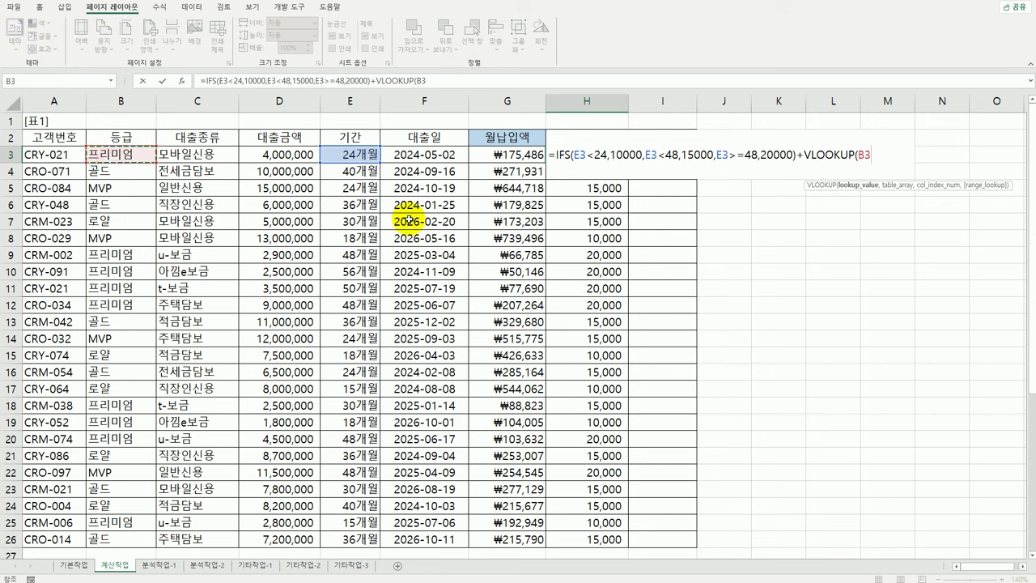
pyautogui.write(',')
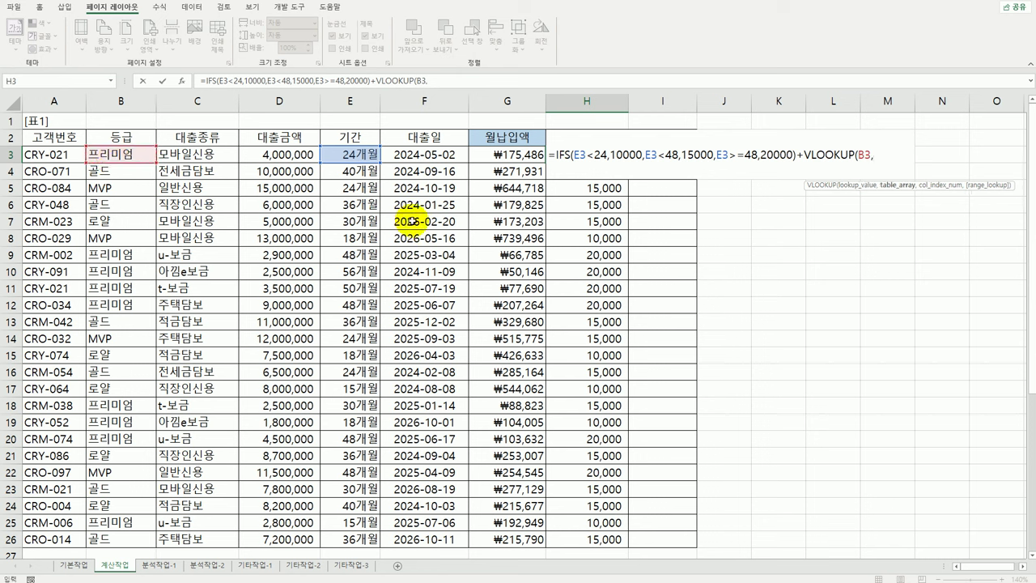
# - Give the VLOOKUP the 표4 range as its table array, with the absolute reference $A$37:$D$40
pyautogui.scroll(-6, 405, 243)
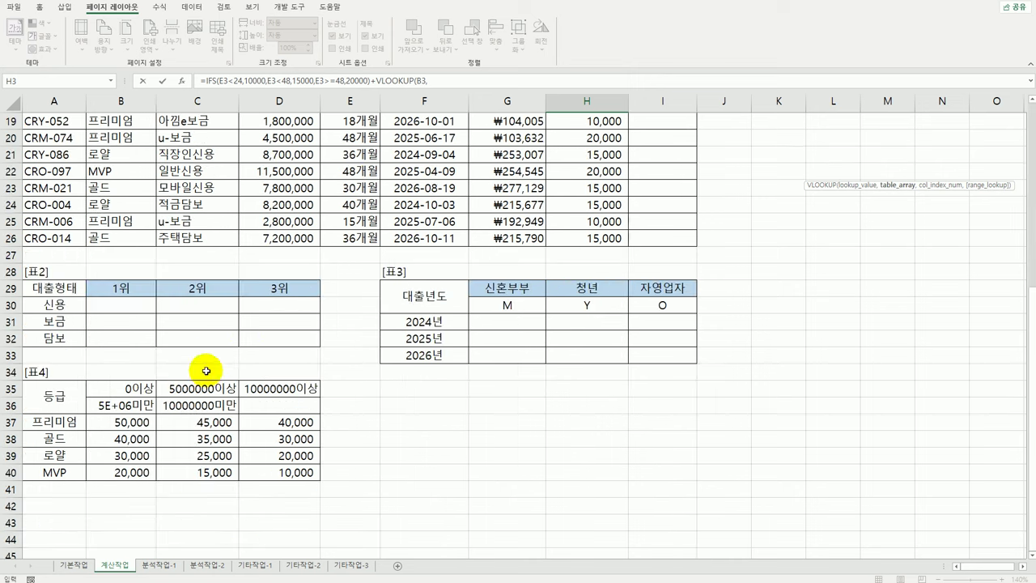
pyautogui.moveTo(62, 422); pyautogui.dragTo(266, 461)
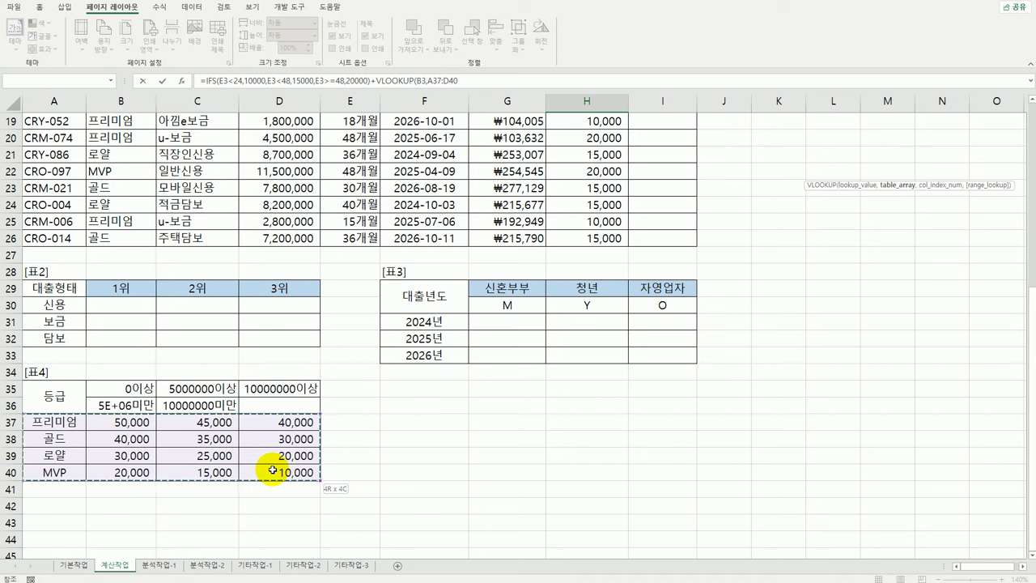
pyautogui.moveTo(273, 470); pyautogui.dragTo(273, 470)
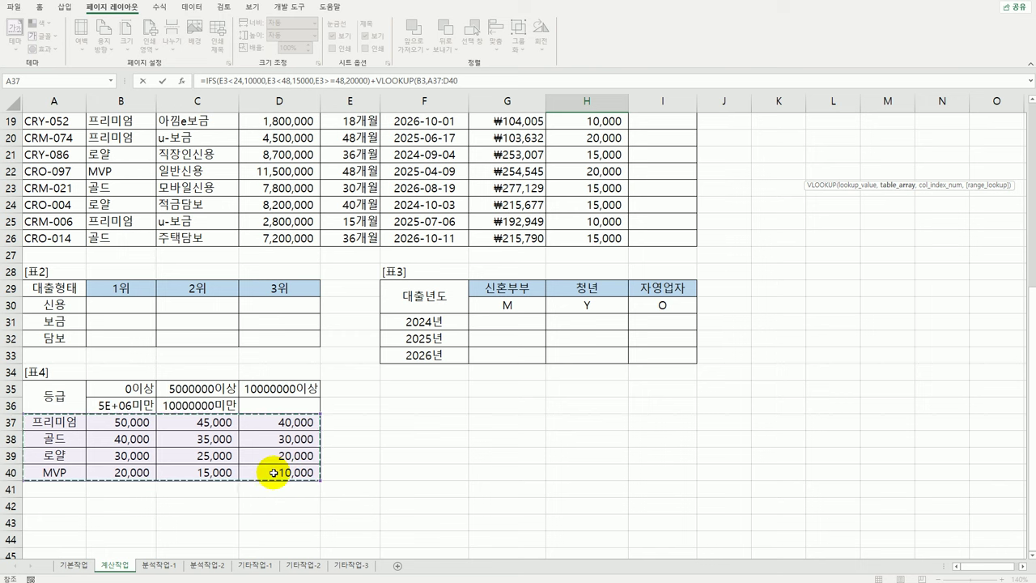
pyautogui.press('F4')
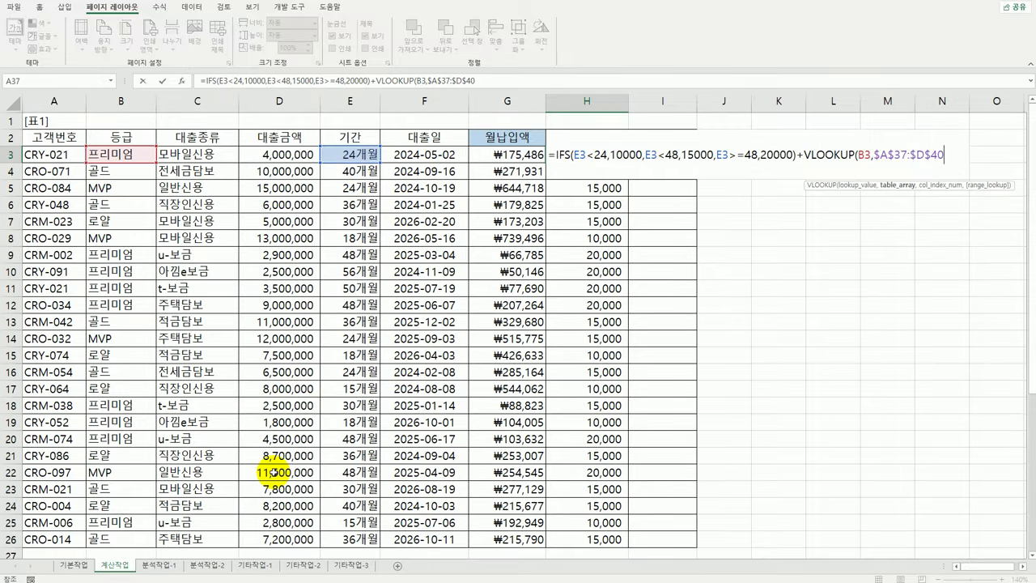
pyautogui.write(',')
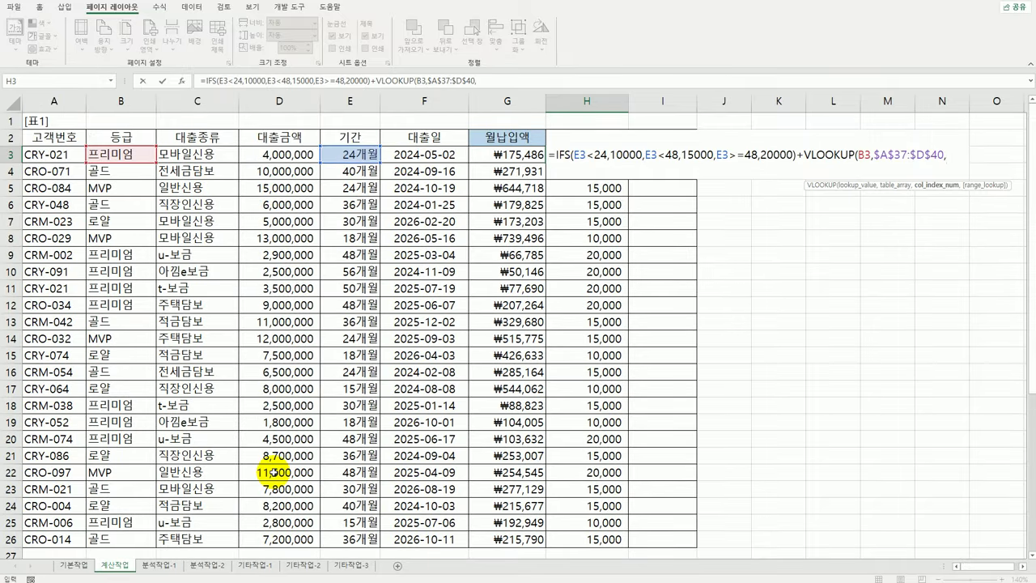
# - Nest a MATCH function as VLOOKUP's column index, with D3 as lookup value and the absolute 표4 header range $B$35:$D$35 as lookup array
pyautogui.write('ma')
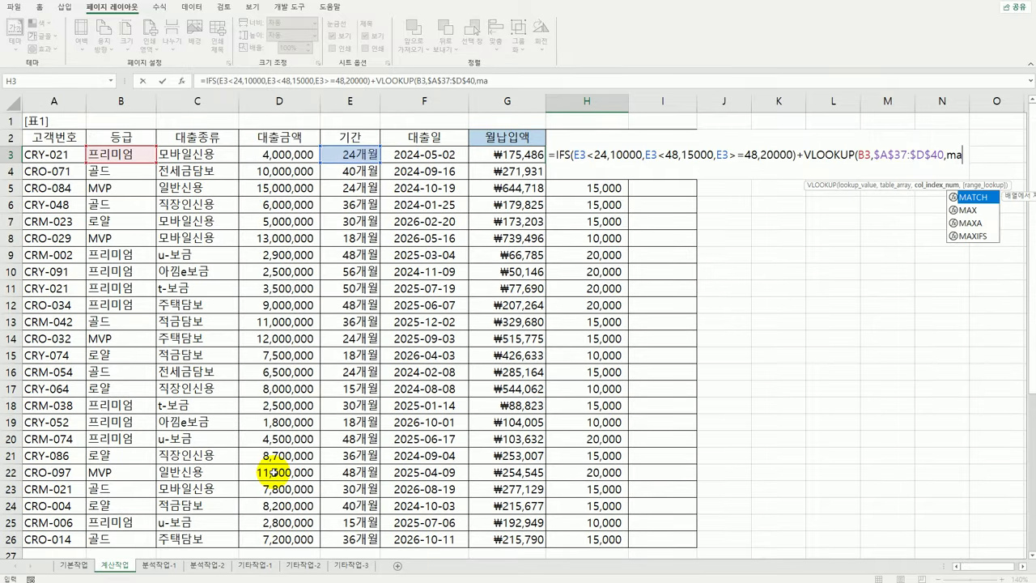
pyautogui.press('Tab')
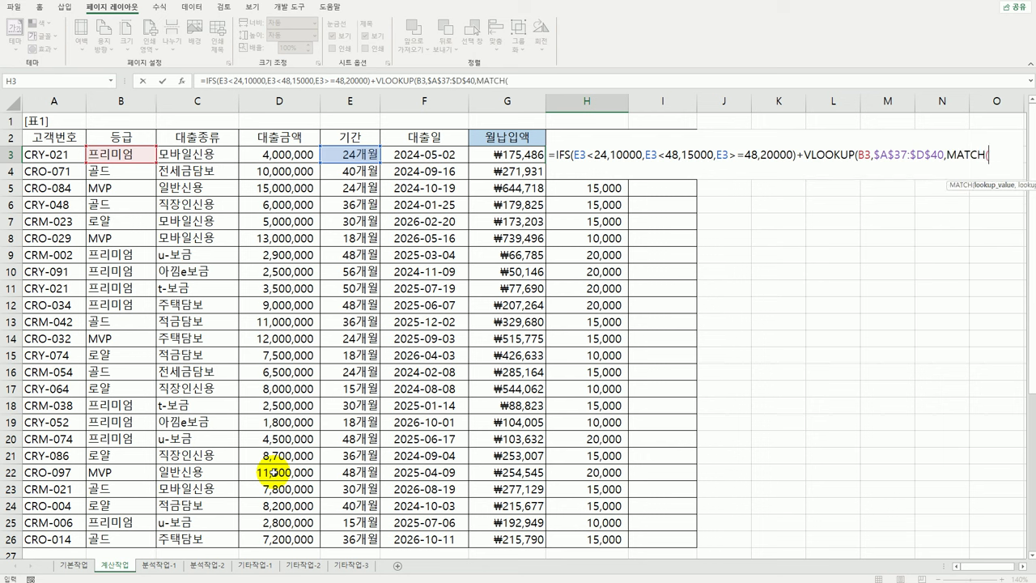
pyautogui.click(256, 158)
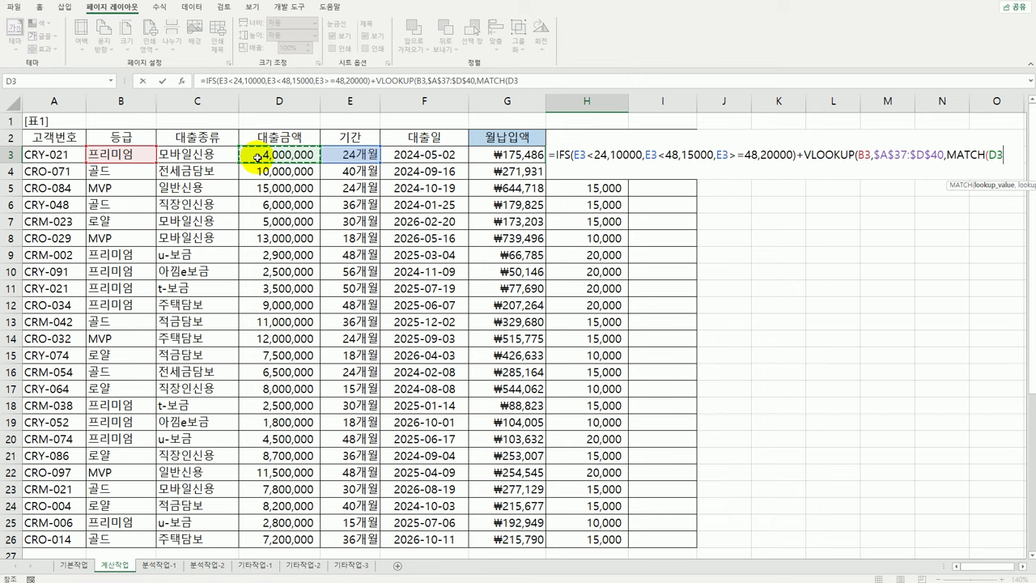
pyautogui.write(',')
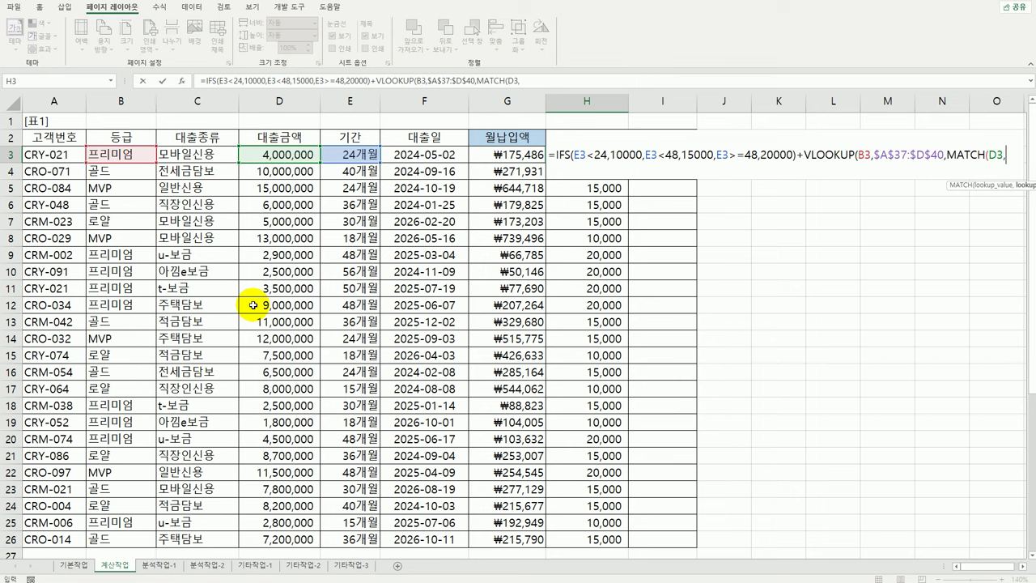
pyautogui.scroll(-6, 253, 305)
pyautogui.moveTo(136, 385); pyautogui.dragTo(275, 389)
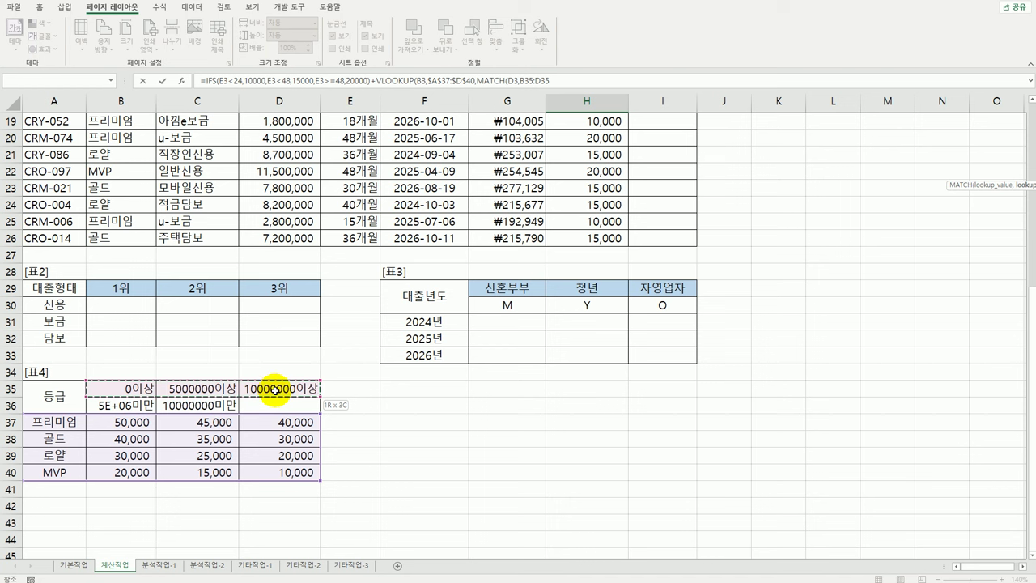
pyautogui.moveTo(275, 389); pyautogui.dragTo(275, 389)
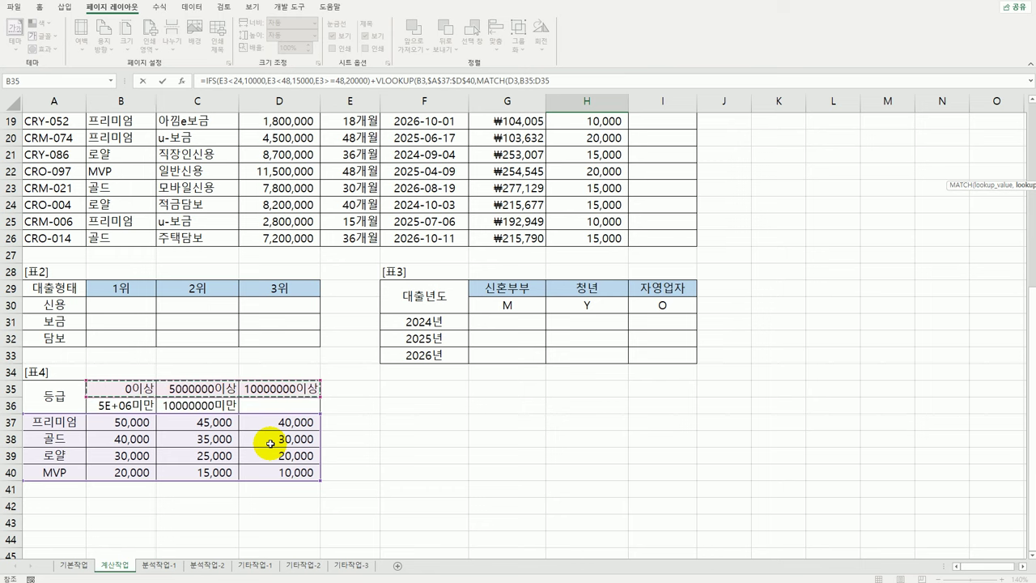
pyautogui.press('F4')
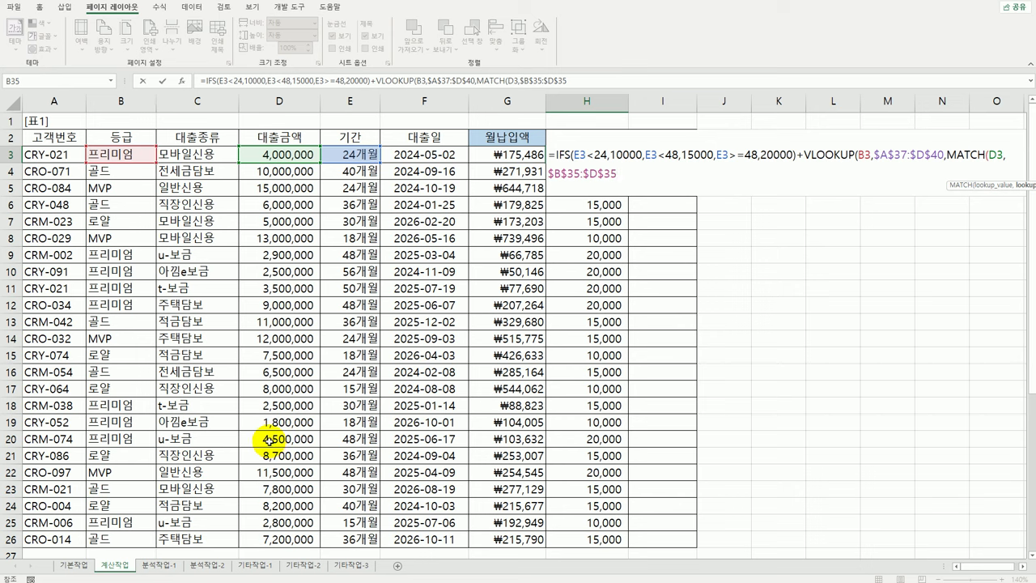
# - Set the MATCH function's match type to 1 and close its parentheses
pyautogui.scroll(-6, 231, 445)
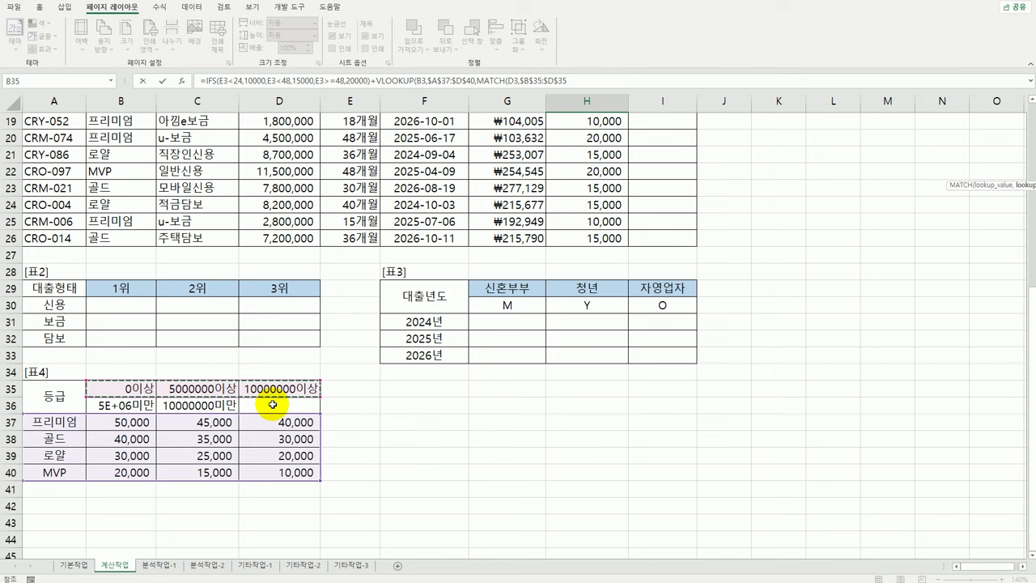
pyautogui.scroll(6, 273, 404)
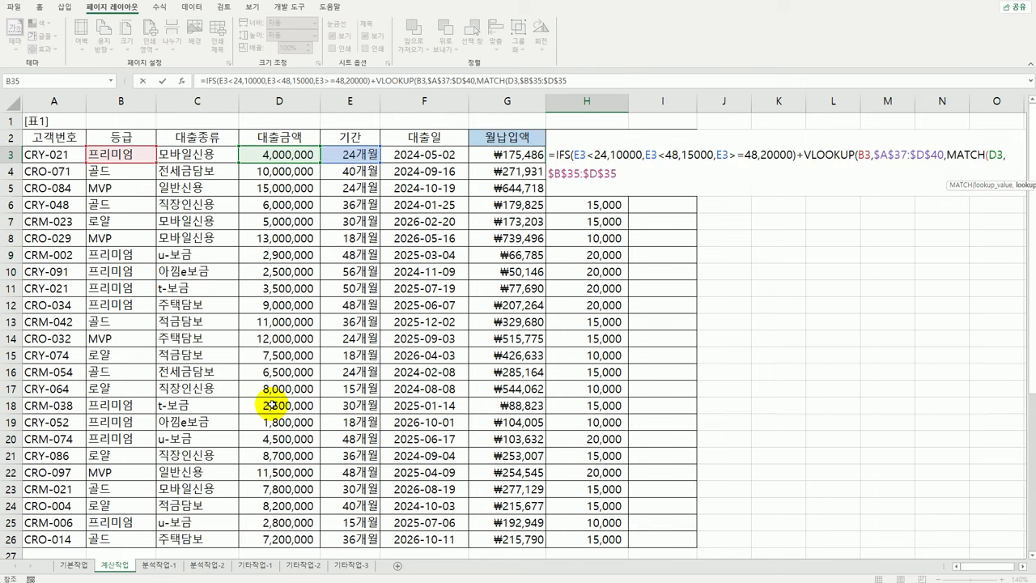
pyautogui.write(',')
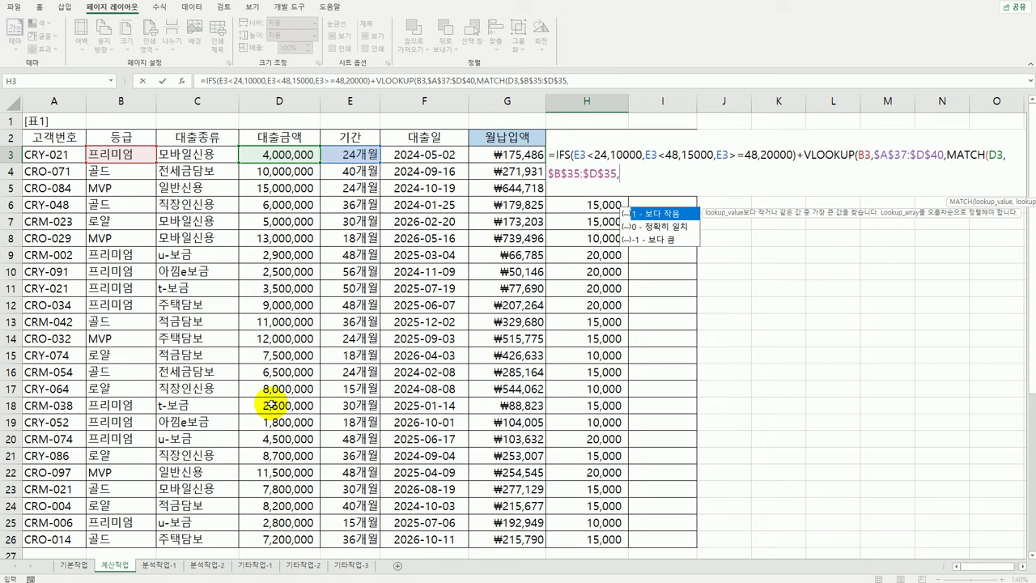
pyautogui.write('1)')
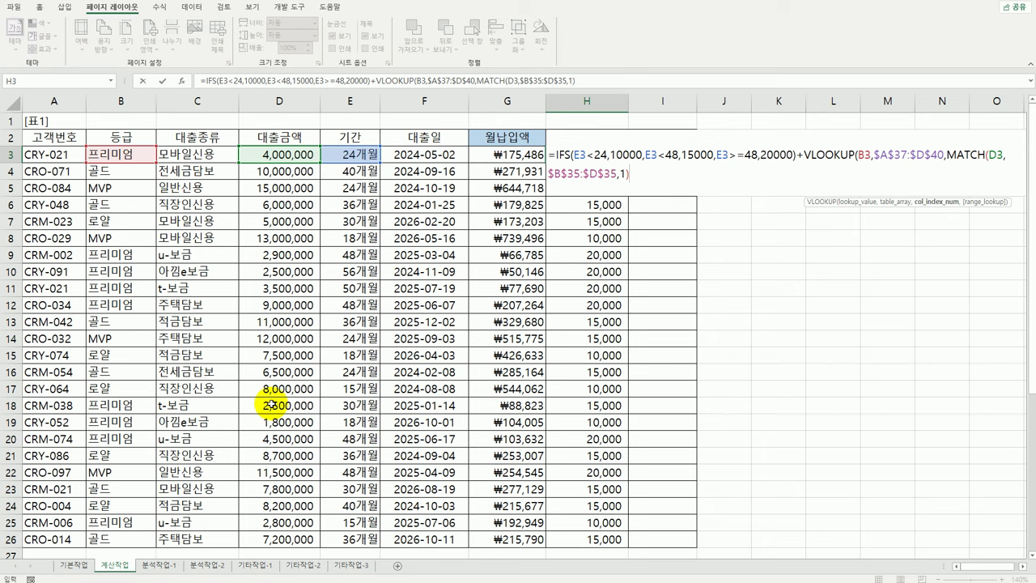
# - Add 1 to the MATCH result, complete the VLOOKUP with FALSE for exact matching, and commit the H3 formula
pyautogui.scroll(-9, 251, 353)
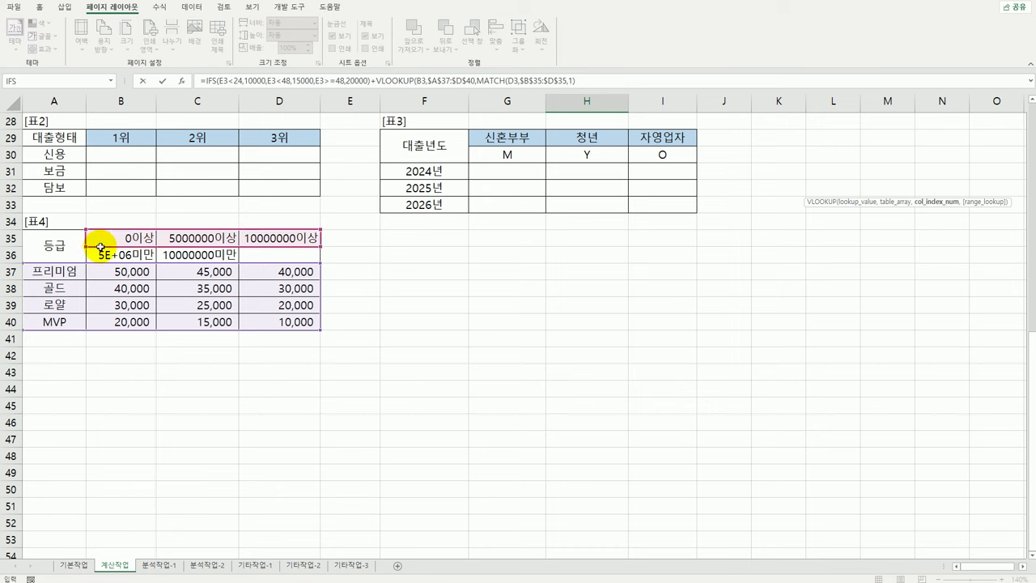
pyautogui.scroll(9, 242, 311)
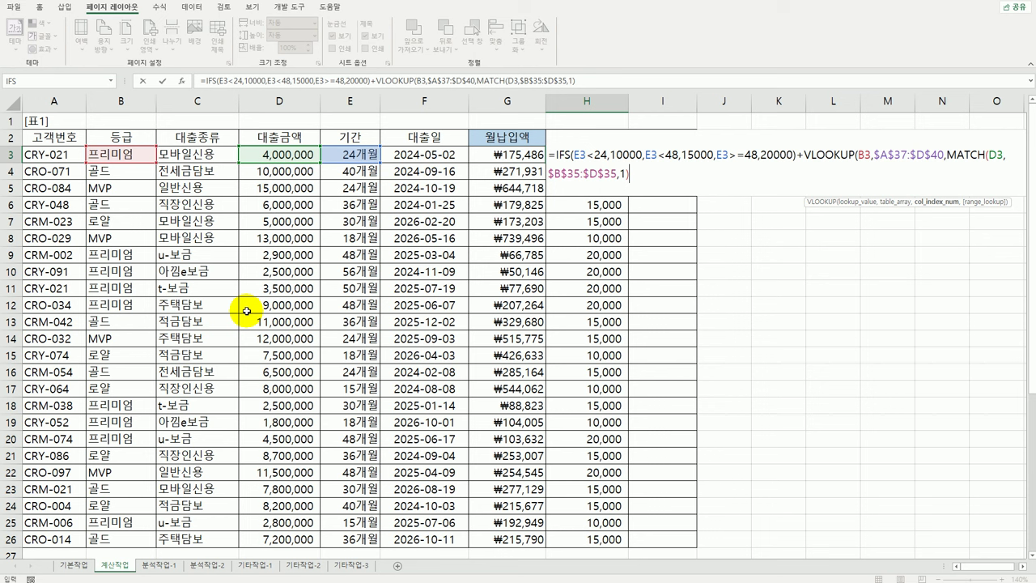
pyautogui.write('+1,')
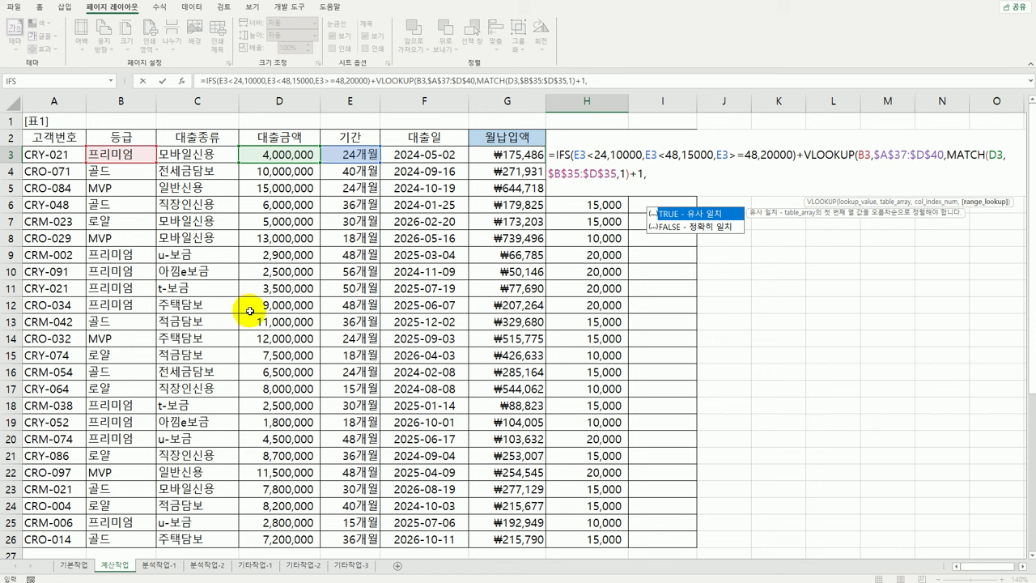
pyautogui.doubleClick(686, 230)
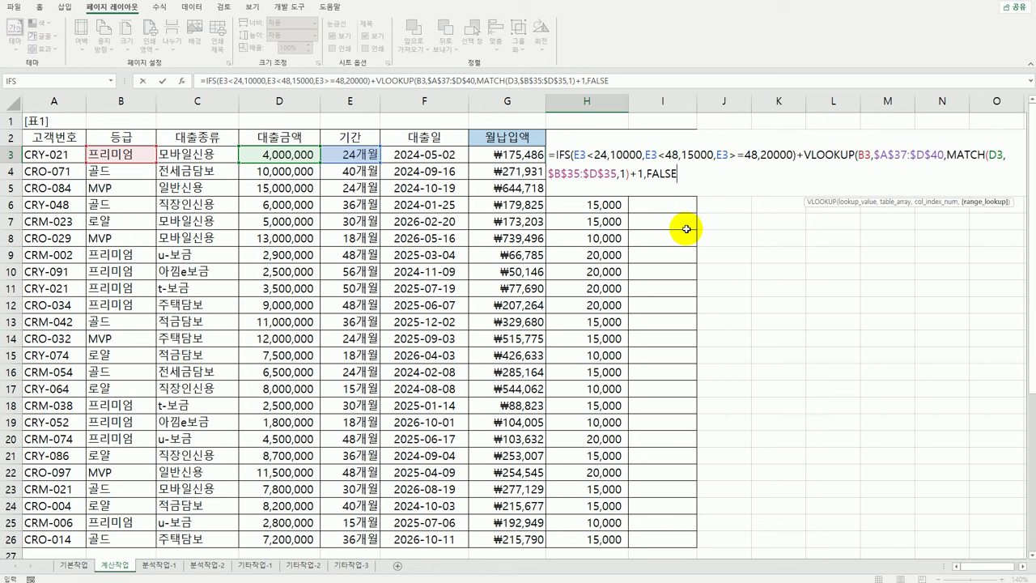
pyautogui.write(')')
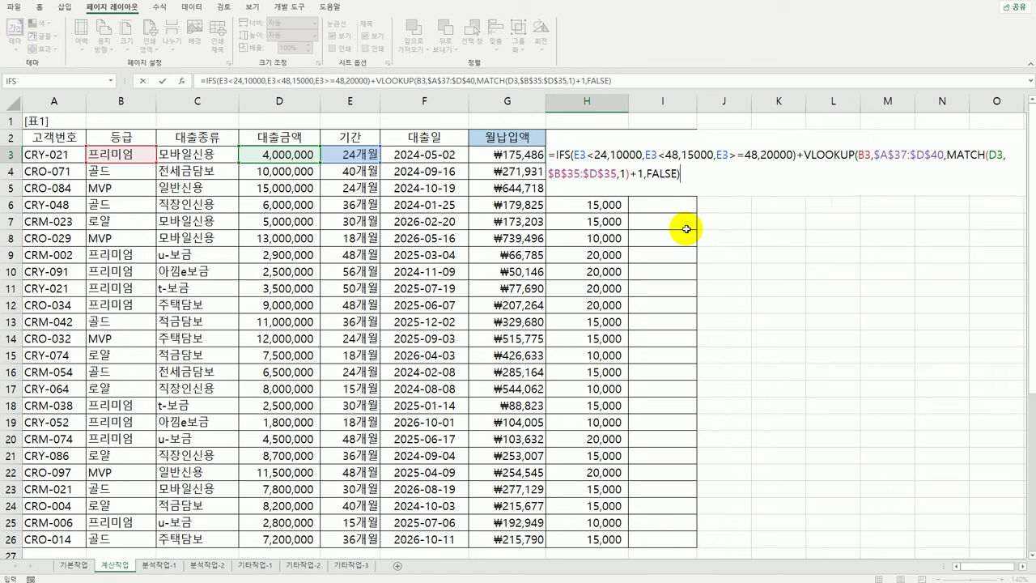
pyautogui.hotkey('ctrl', 'Return')
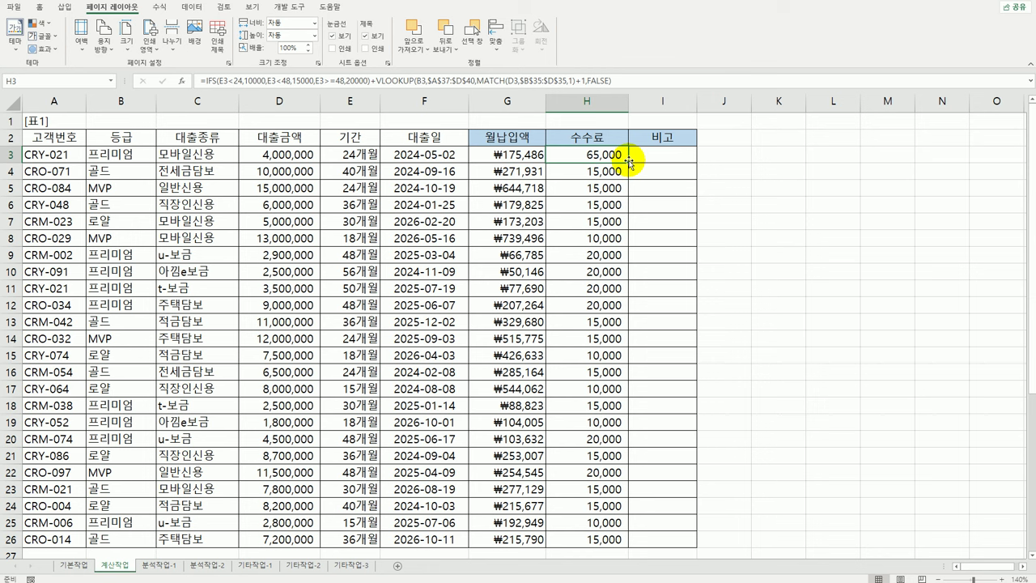
# - Fill the extended 수수료 formula from H3 down to H26
pyautogui.doubleClick(628, 163)
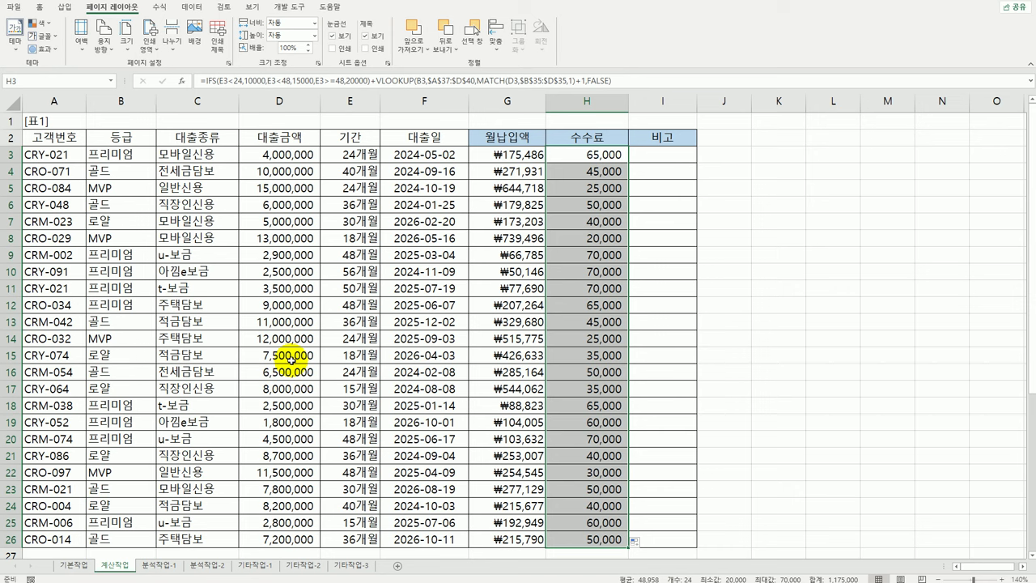
pyautogui.click(217, 151)
pyautogui.click(282, 155)
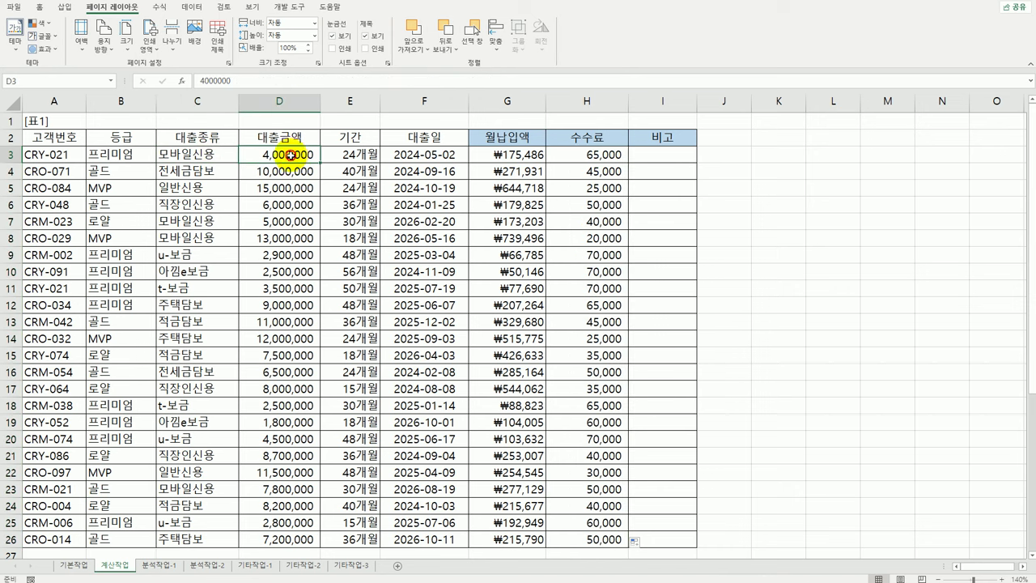
# - Start a LARGE function in B30, the 1위 cell for 신용 in 표2
pyautogui.scroll(-6, 263, 278)
pyautogui.click(142, 305)
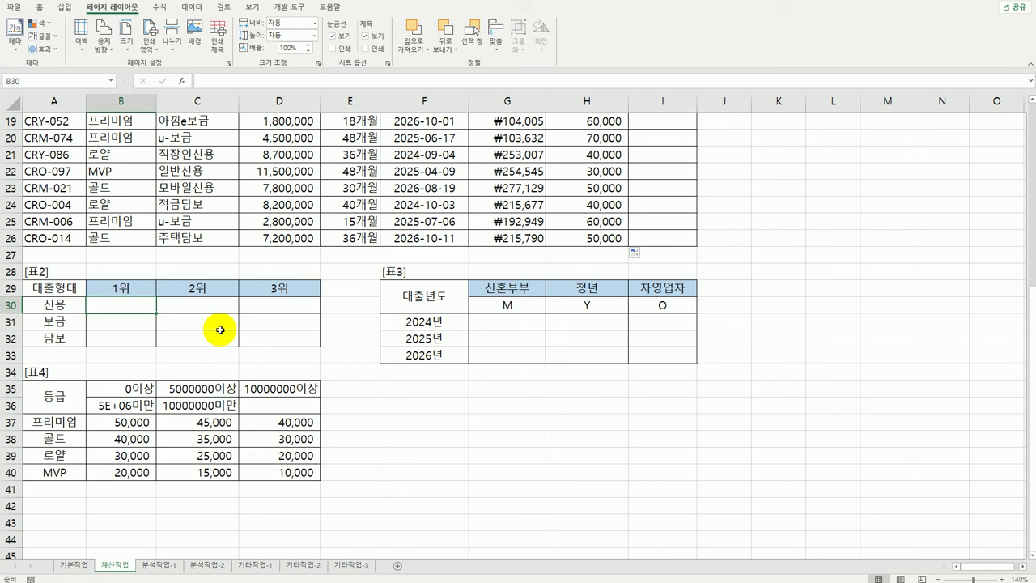
pyautogui.click(185, 306)
pyautogui.click(272, 306)
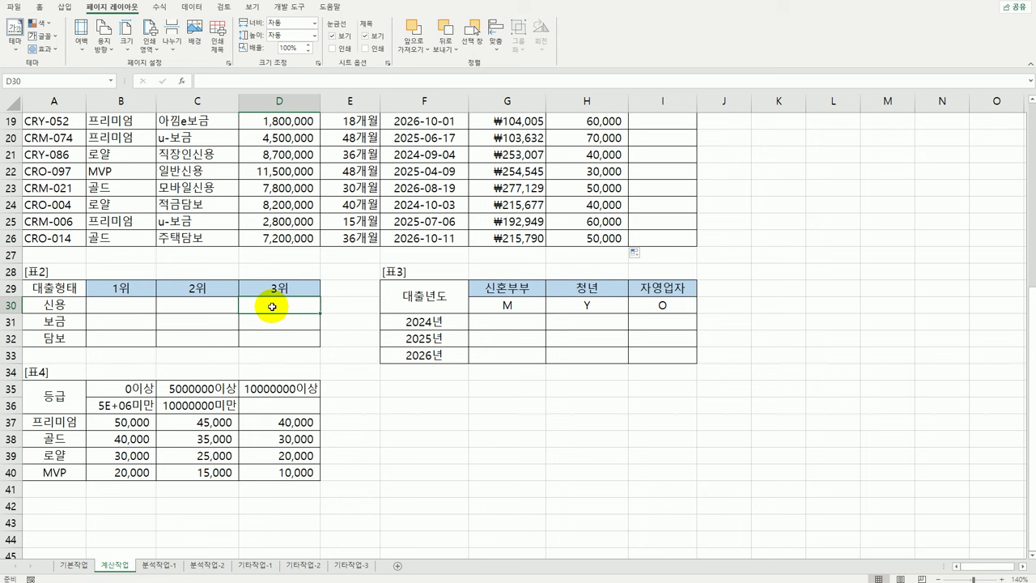
pyautogui.click(138, 304)
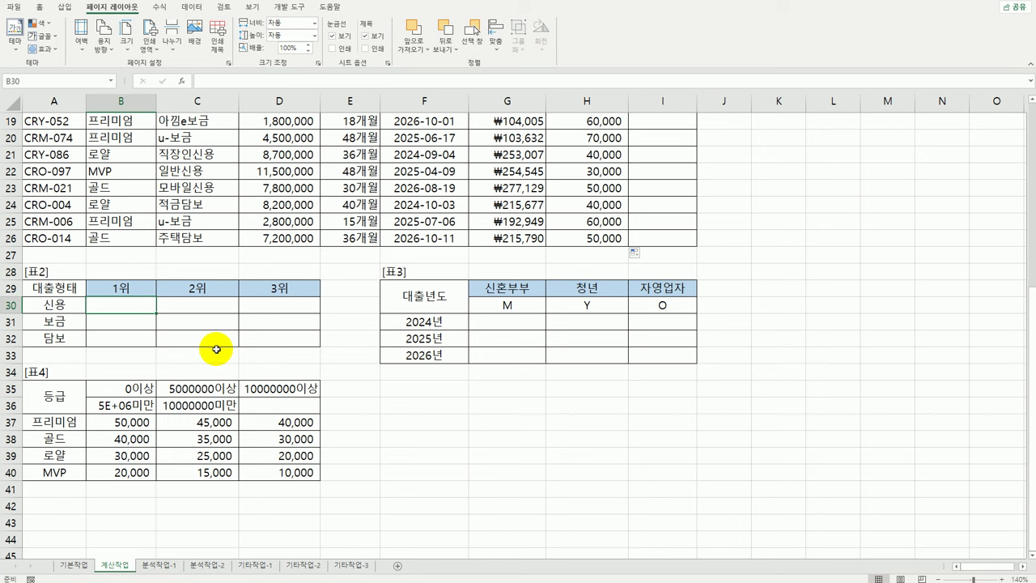
pyautogui.write('=')
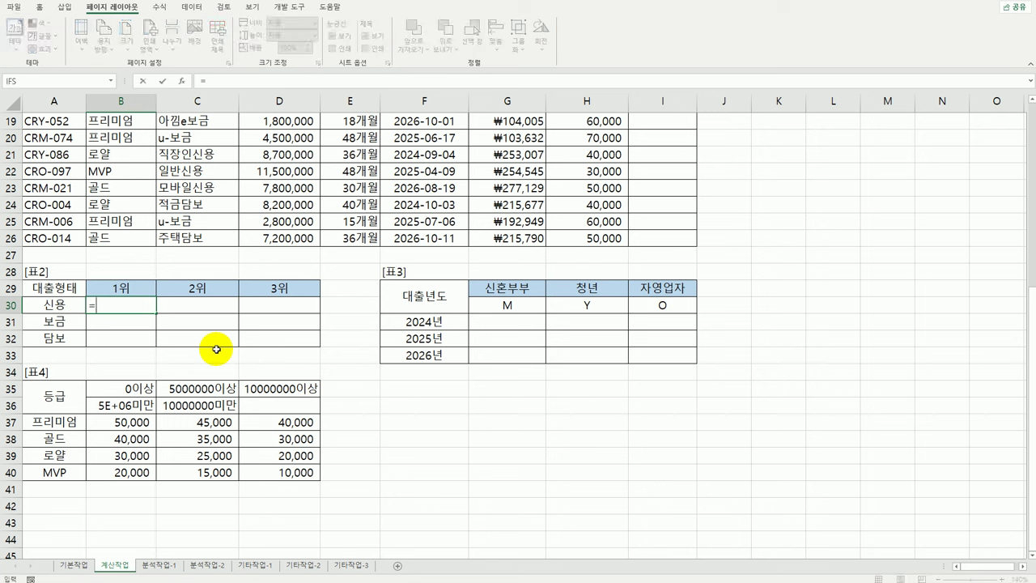
pyautogui.write('la')
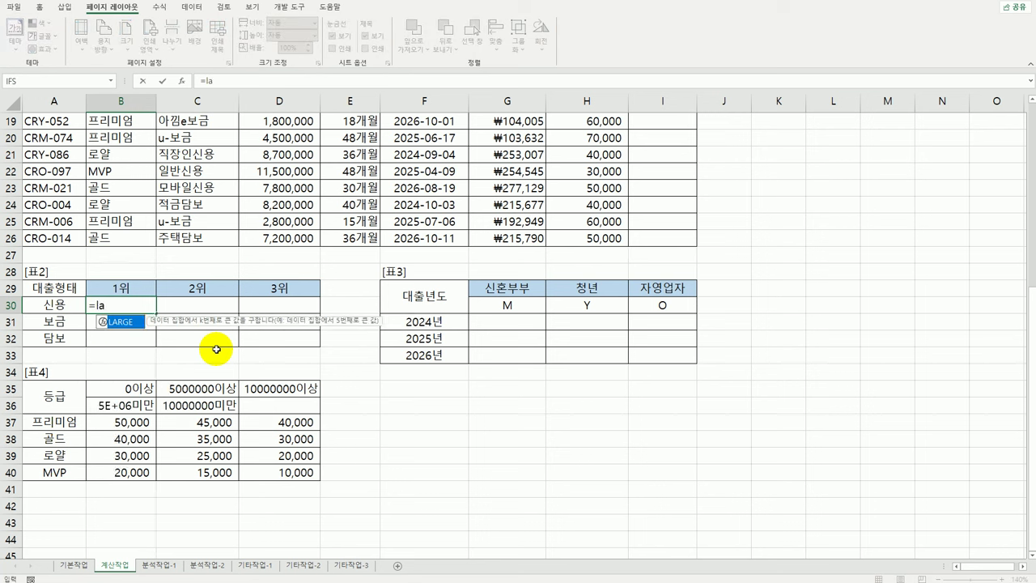
pyautogui.press('Tab')
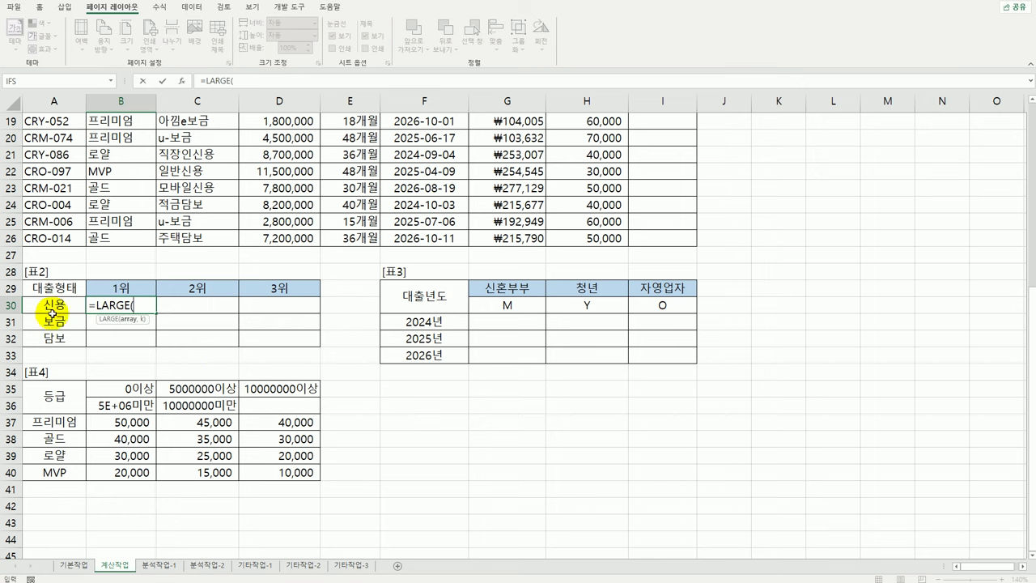
# - Nest a RIGHT function in the LARGE array argument, with the 대출종류 range $C$3:$C$26 as its absolute text reference
pyautogui.scroll(6, 118, 318)
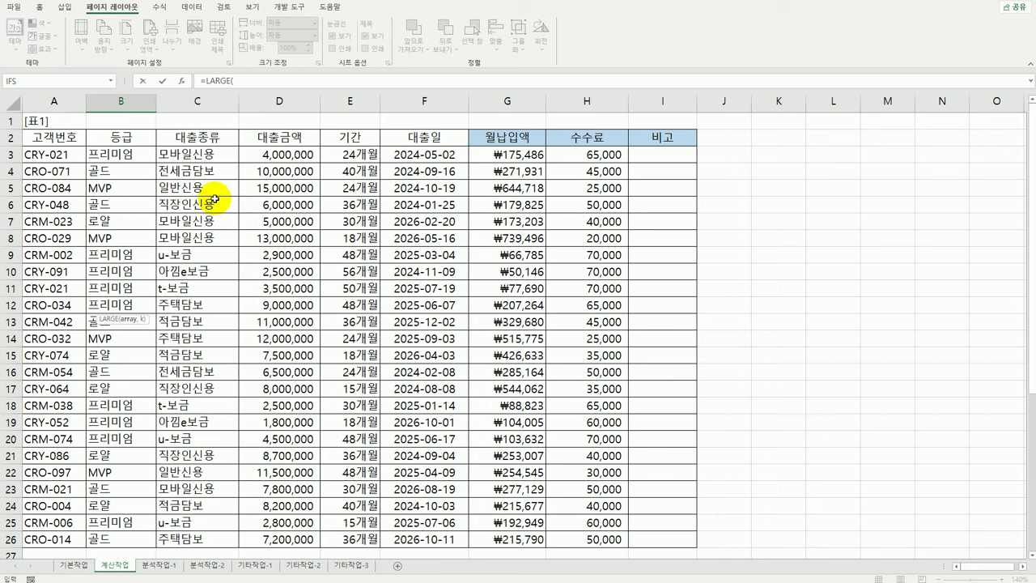
pyautogui.write('r')
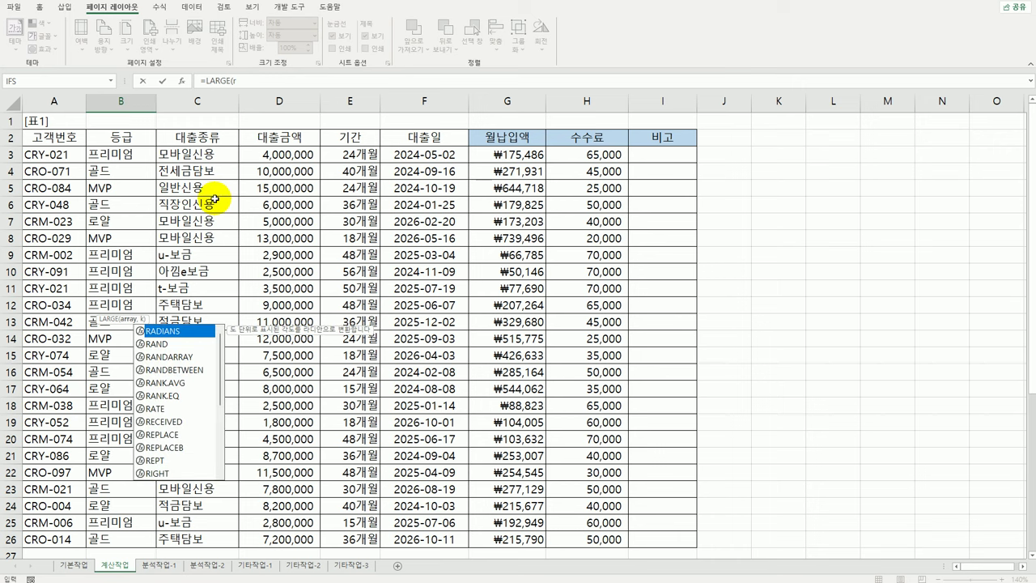
pyautogui.write('i')
pyautogui.scroll(-6, 212, 203)
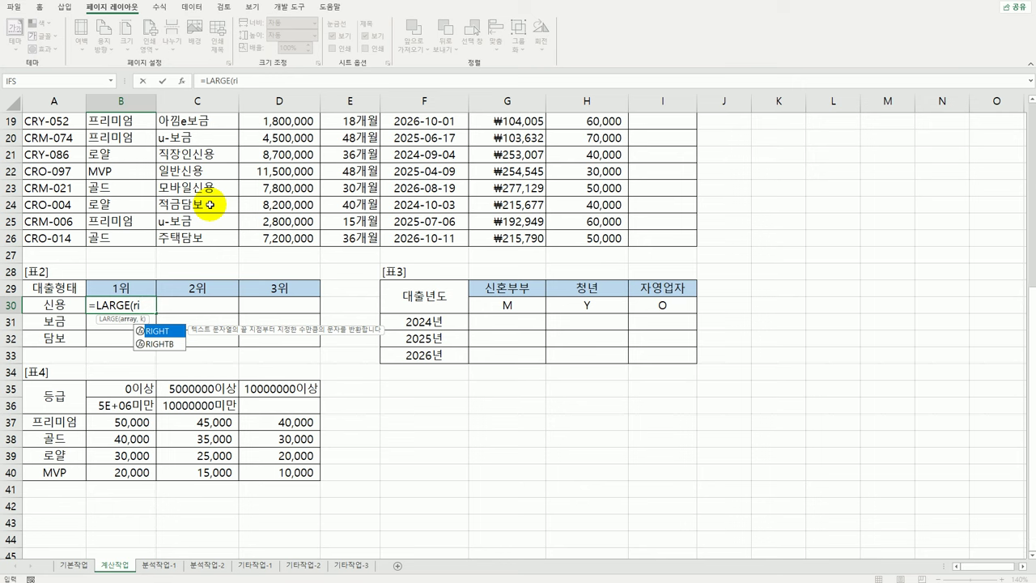
pyautogui.doubleClick(159, 331)
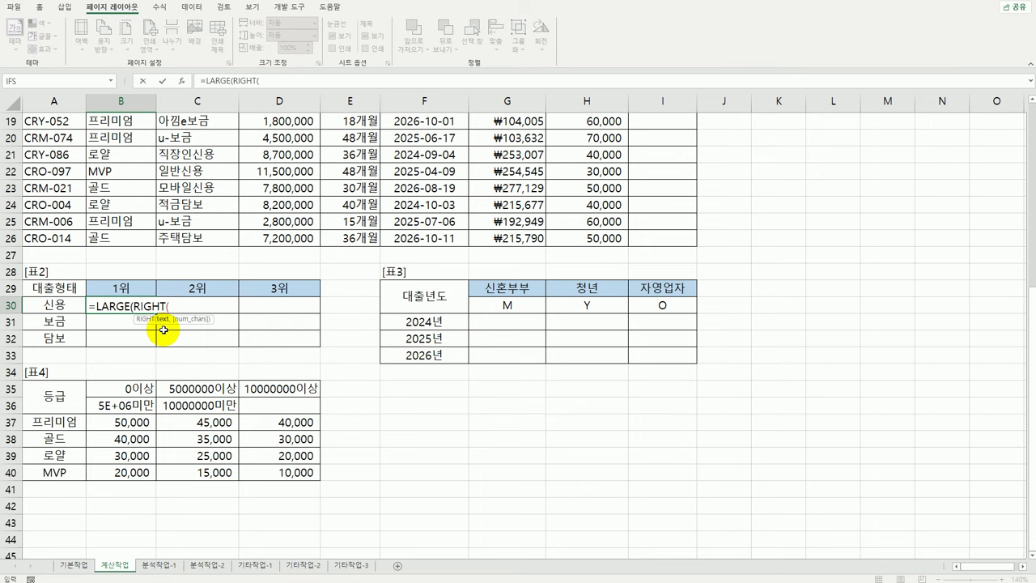
pyautogui.scroll(6, 262, 279)
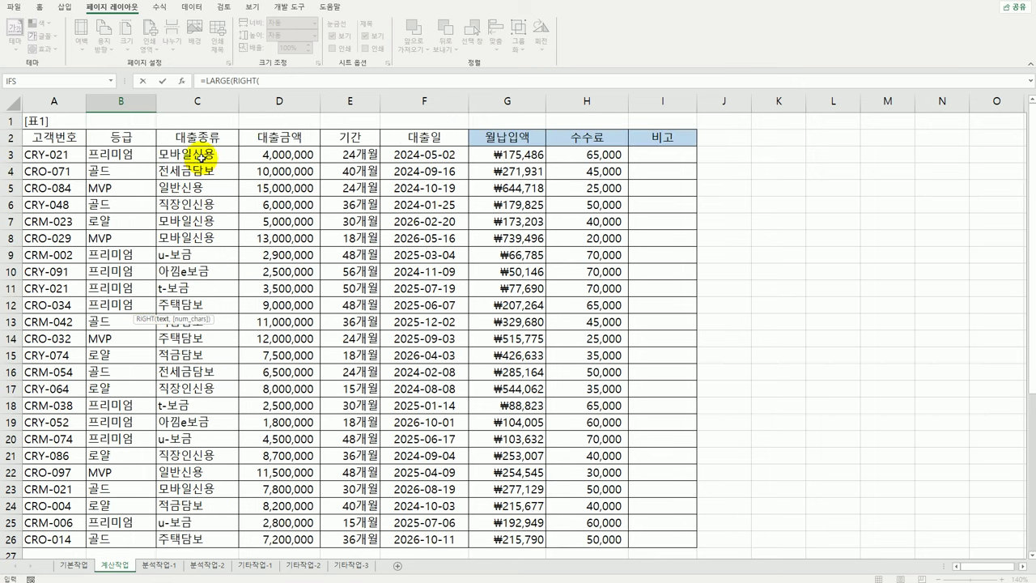
pyautogui.moveTo(201, 156); pyautogui.dragTo(198, 539)
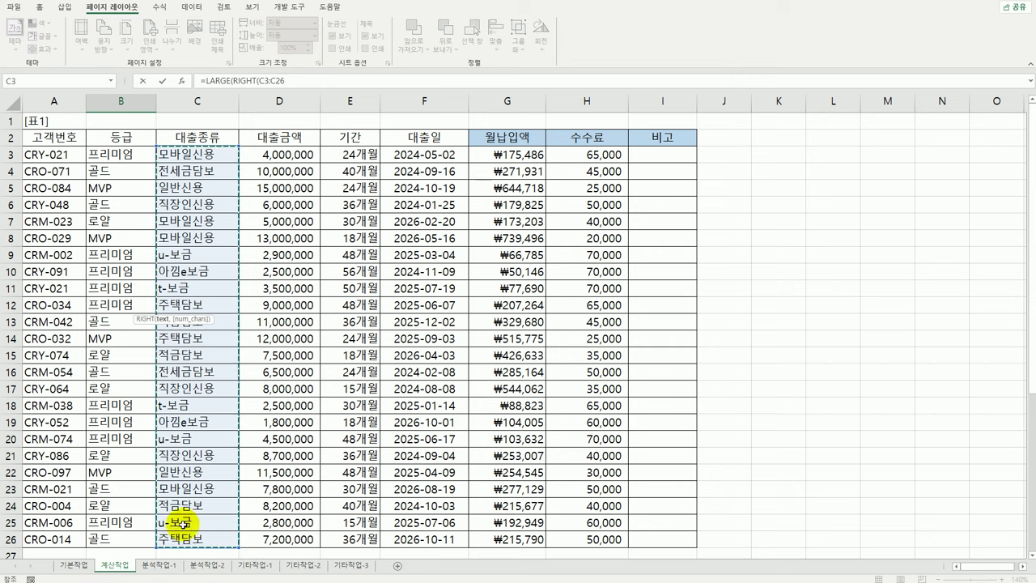
pyautogui.scroll(-3, 183, 522)
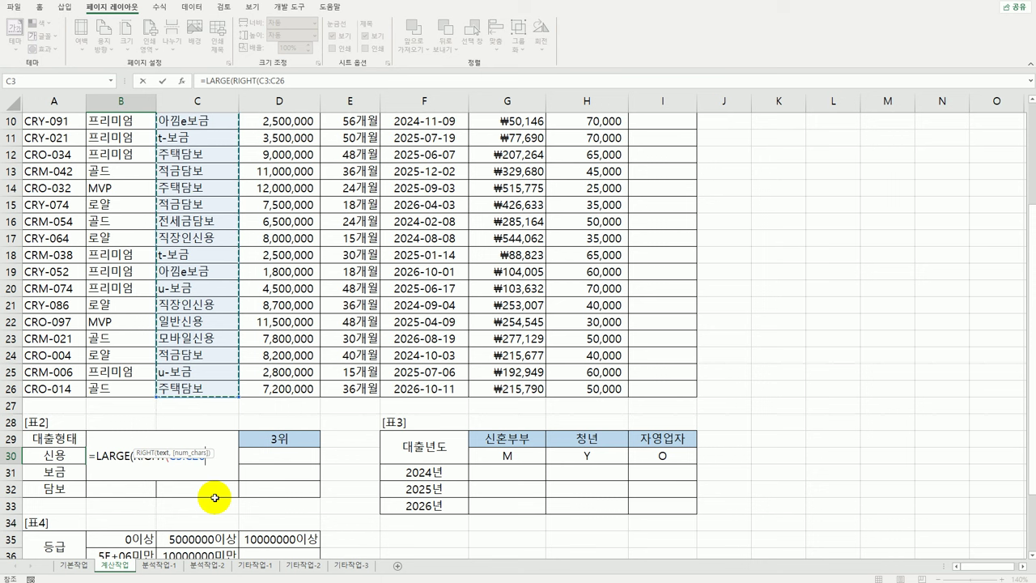
pyautogui.press('F4')
# - Have RIGHT take 2 characters and compare the result with the 대출형태 cell, referenced as $A30
pyautogui.write(',2')
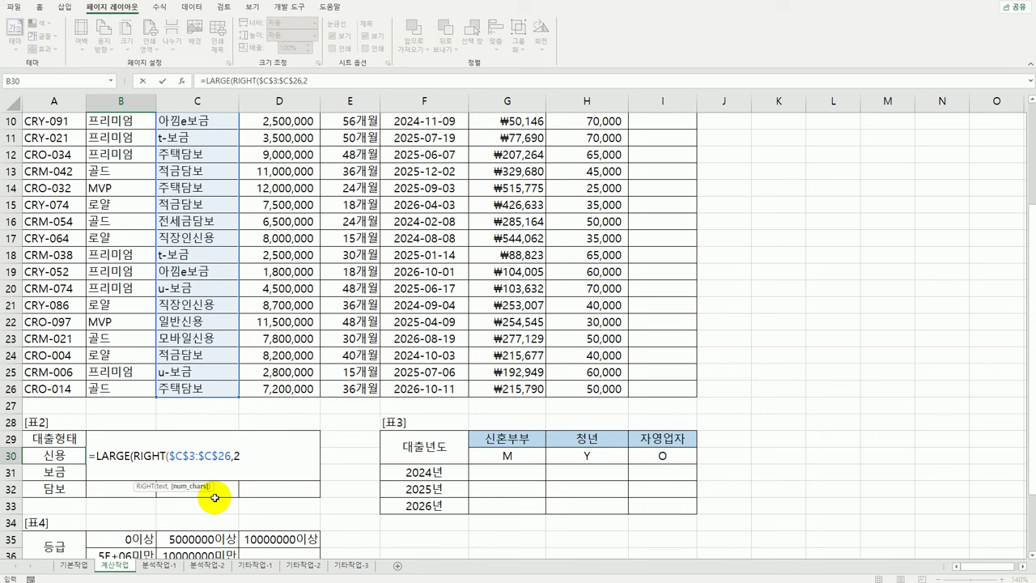
pyautogui.write(')=')
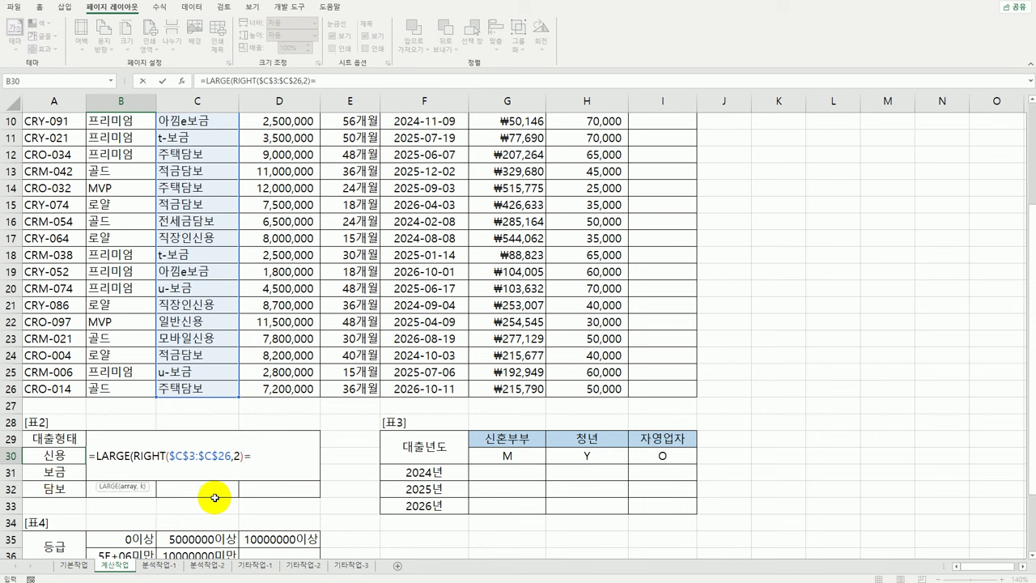
pyautogui.click(58, 460)
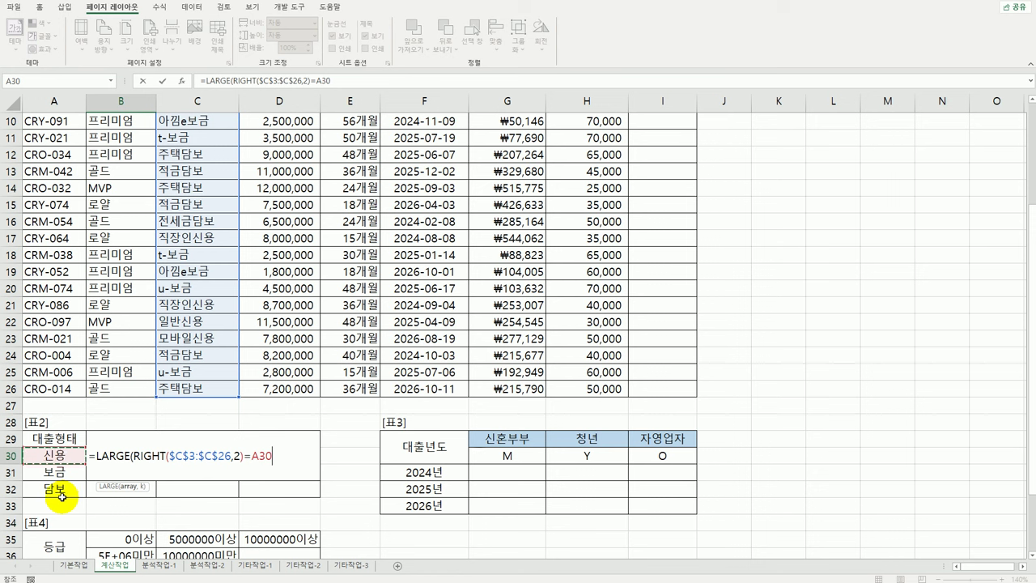
pyautogui.press('F4')
pyautogui.press('F4')
pyautogui.press('F4')
# - Enclose the RIGHT comparison in parentheses and multiply it by the absolute 대출금액 range $D$3:$D$26
pyautogui.click(178, 458)
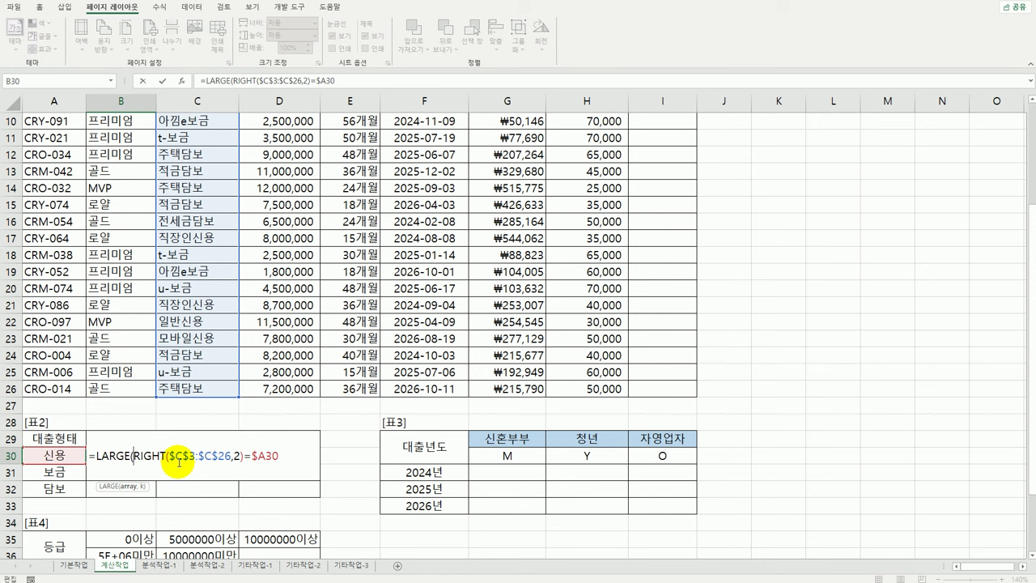
pyautogui.write('(')
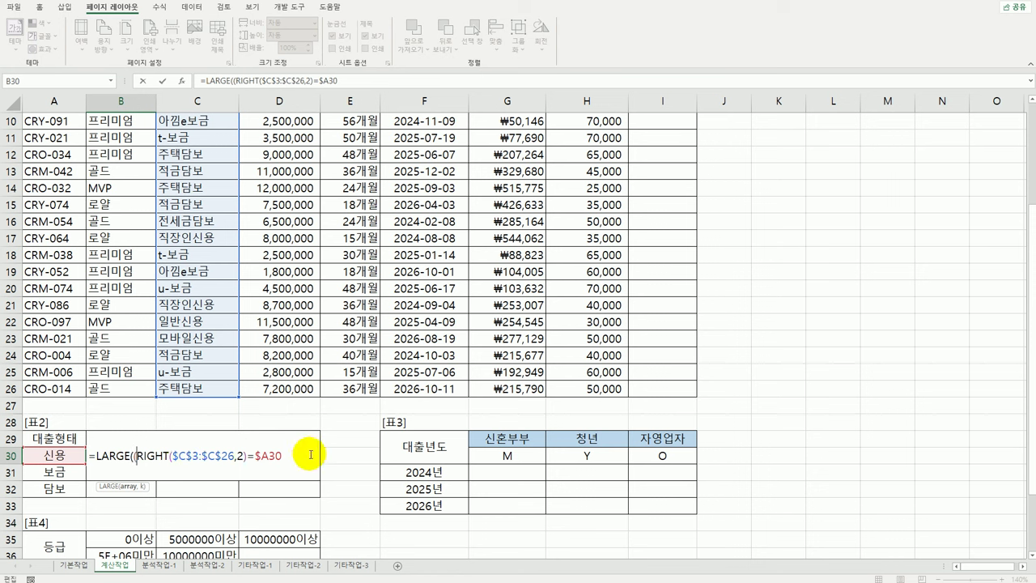
pyautogui.click(287, 458)
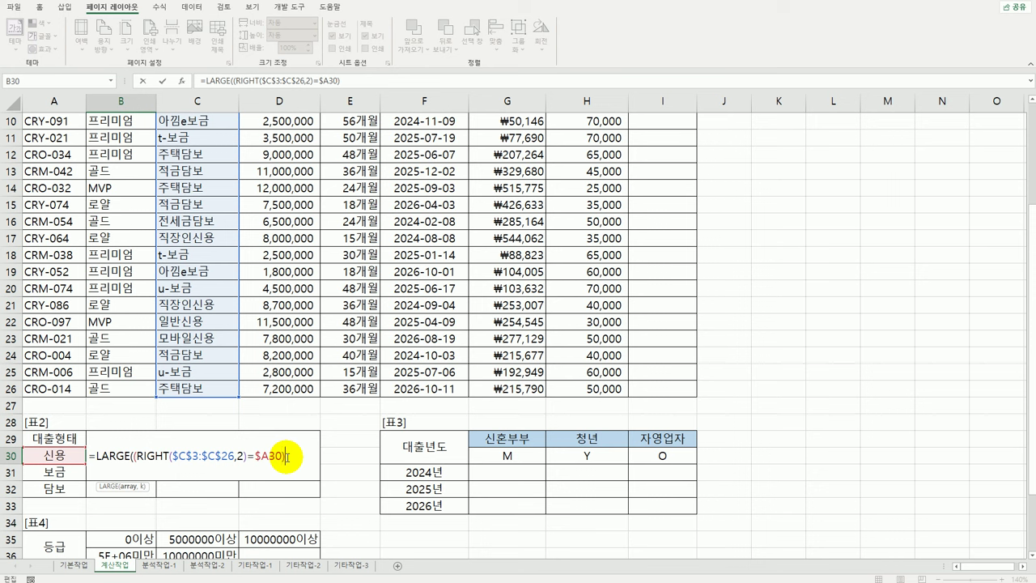
pyautogui.write(')*')
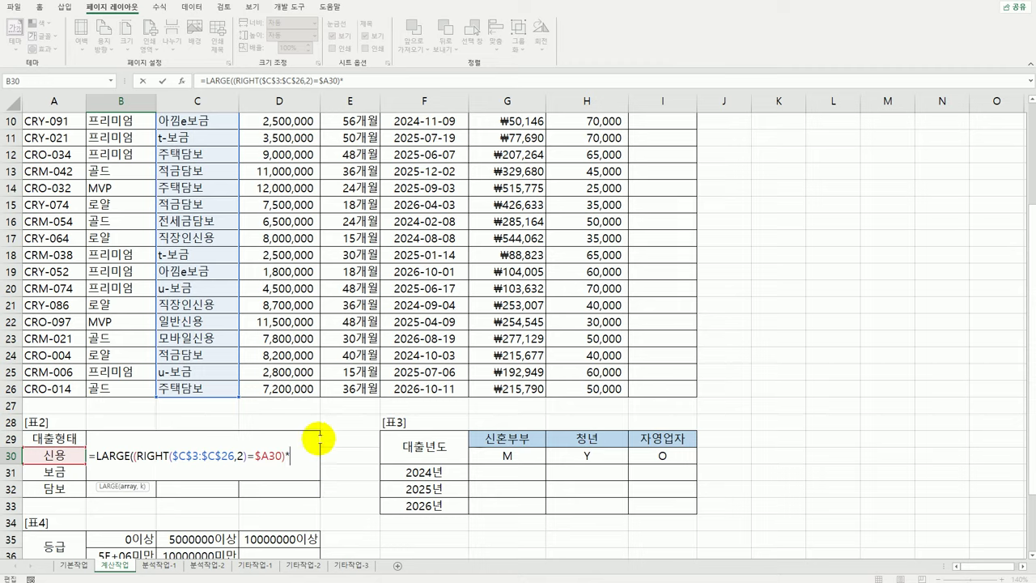
pyautogui.scroll(3, 319, 439)
pyautogui.moveTo(291, 154); pyautogui.dragTo(264, 536)
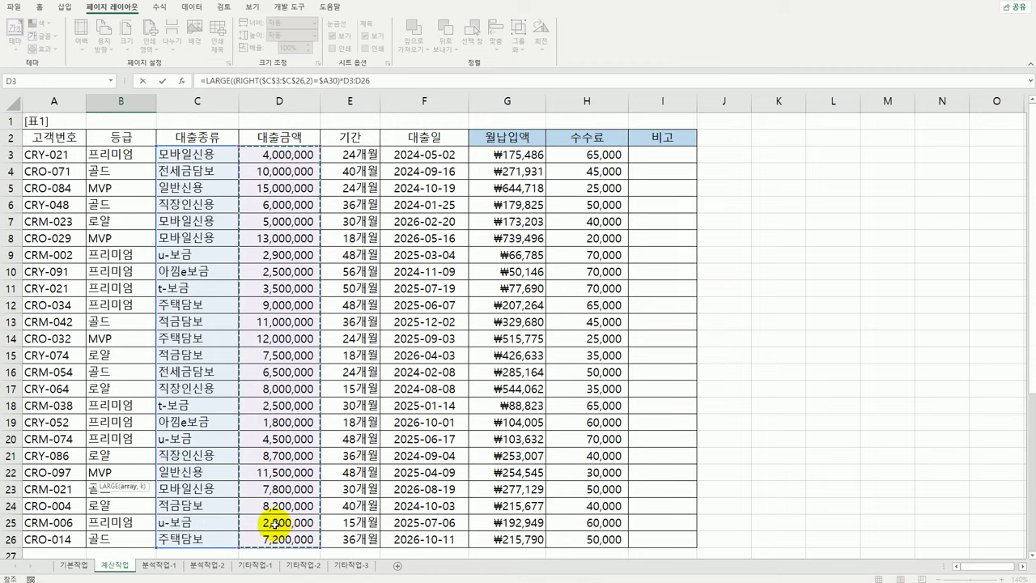
pyautogui.scroll(-3, 275, 524)
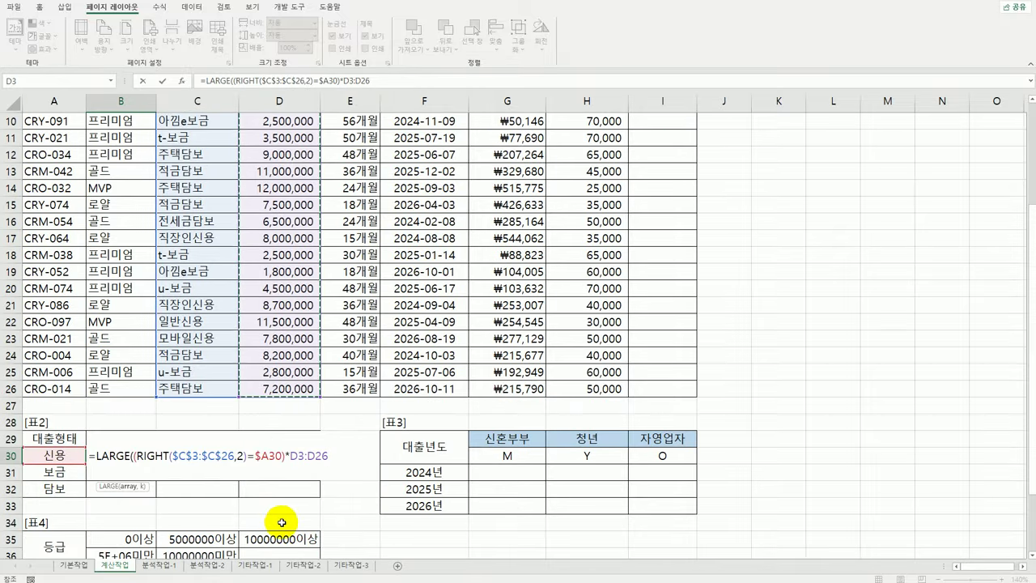
pyautogui.press('F4')
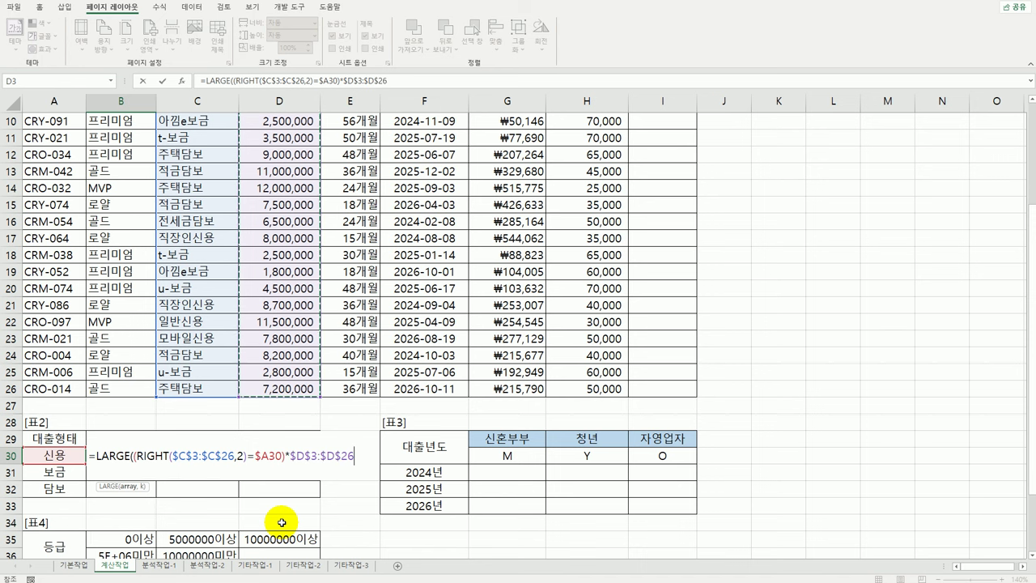
# - Supply the 1위 header cell as LARGE's k argument with the mixed reference B$29, and close the function
pyautogui.write(',')
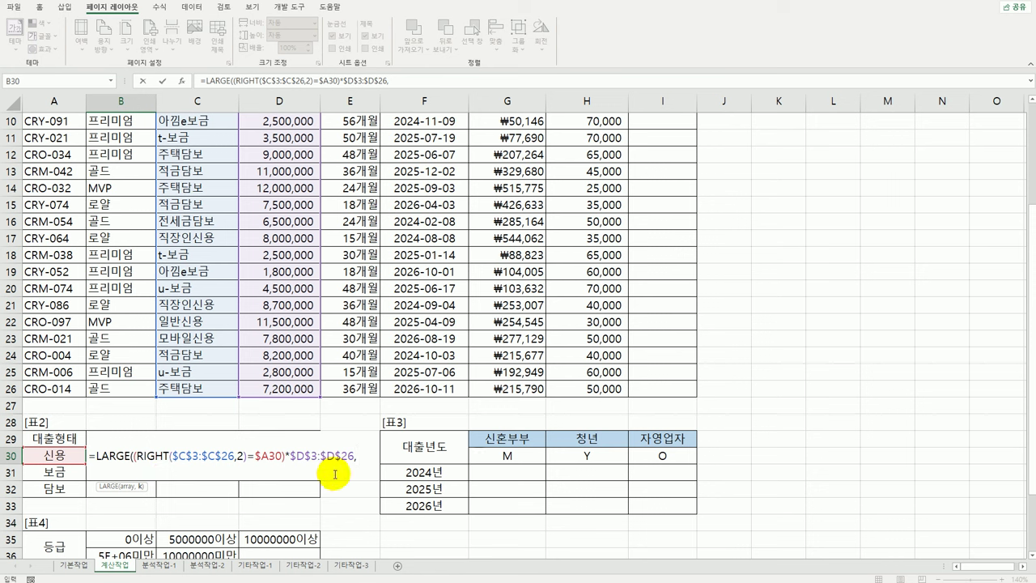
pyautogui.click(117, 424)
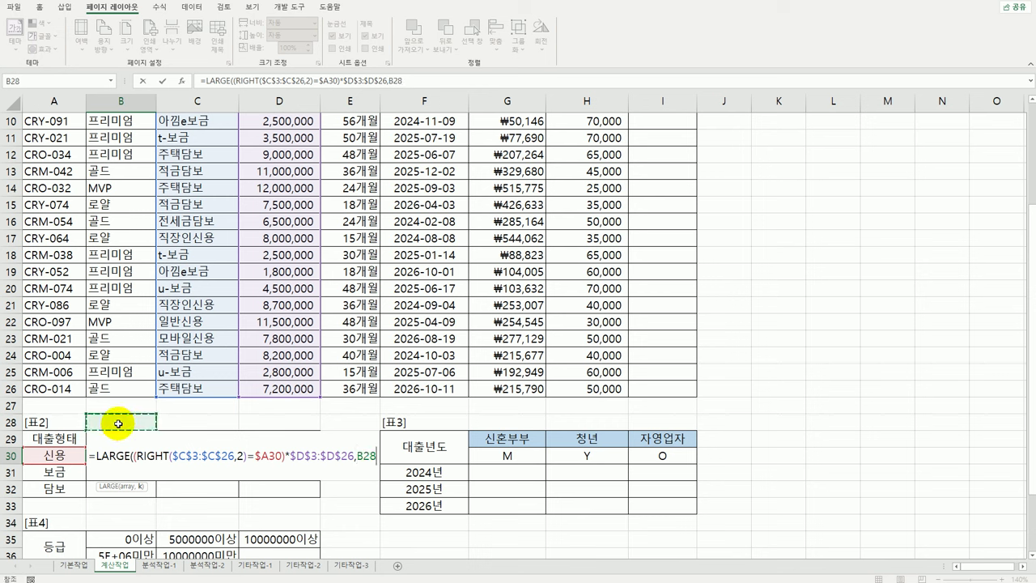
pyautogui.press('Down')
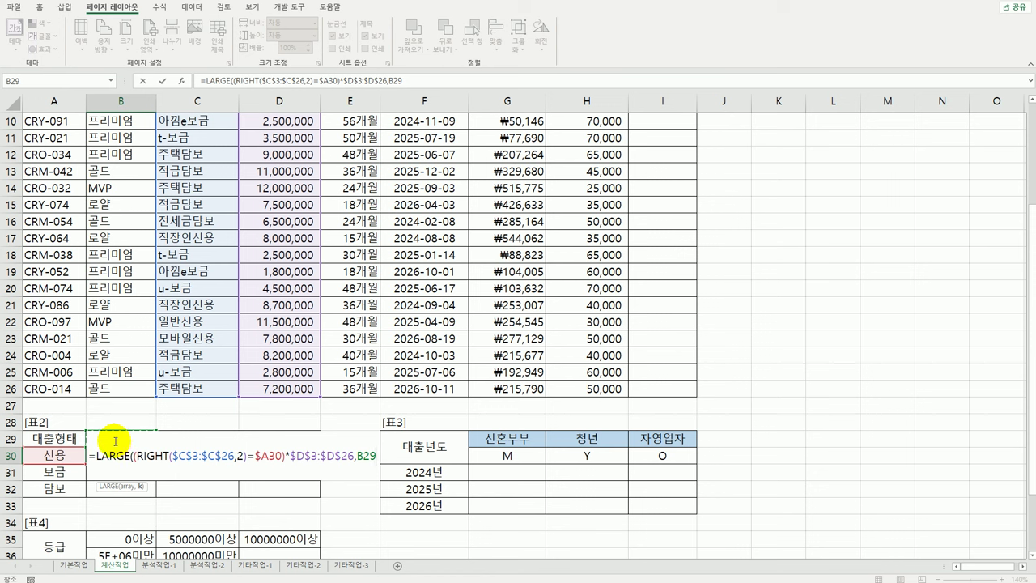
pyautogui.press('F4')
pyautogui.press('F4')
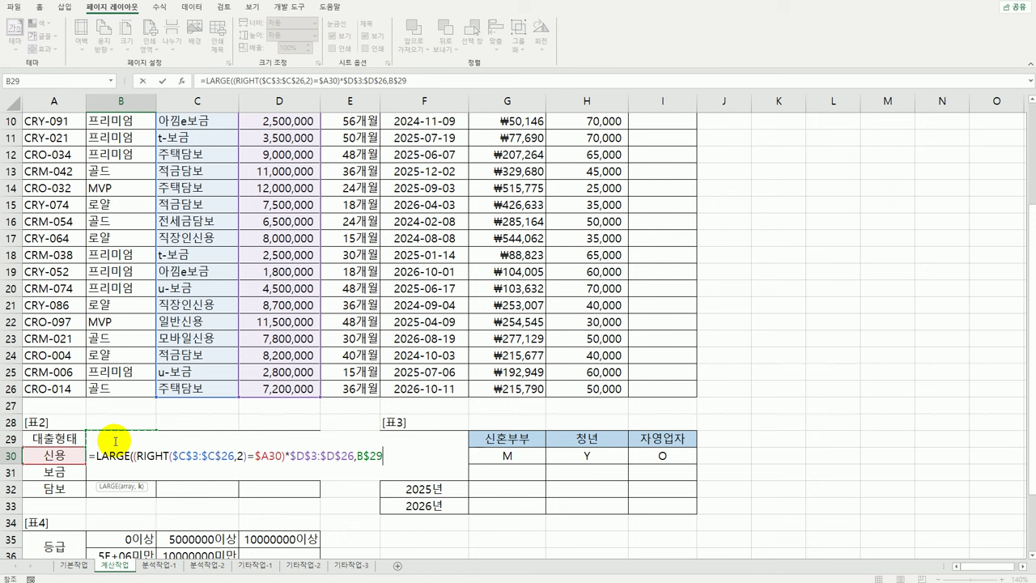
pyautogui.write(')')
# - Commit B30 as an array formula and fill it across the 표2 ranking cells B30:D32
pyautogui.hotkey('ctrl', 'shift', 'Return')
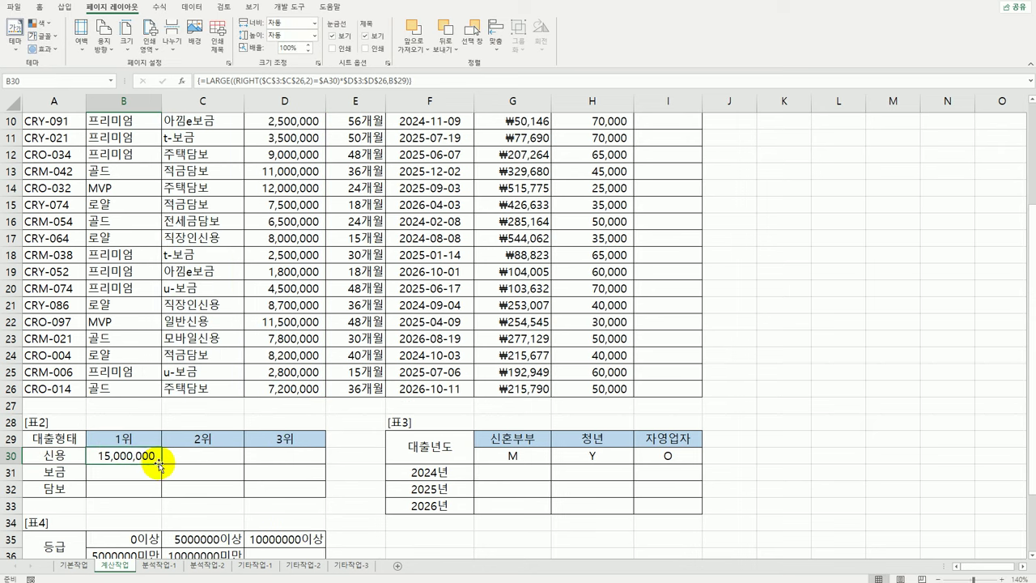
pyautogui.moveTo(159, 463); pyautogui.dragTo(290, 500)
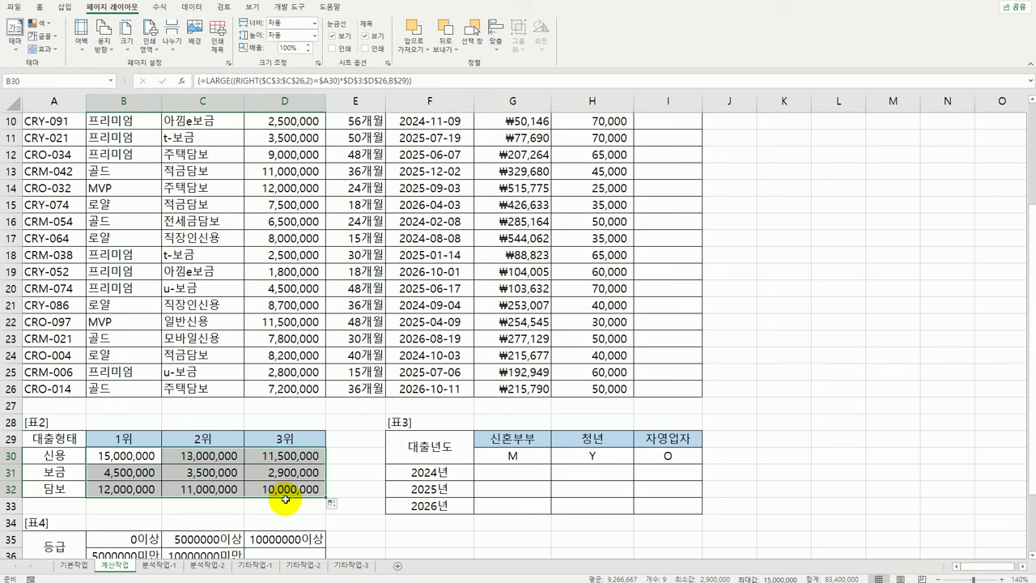
pyautogui.click(285, 489)
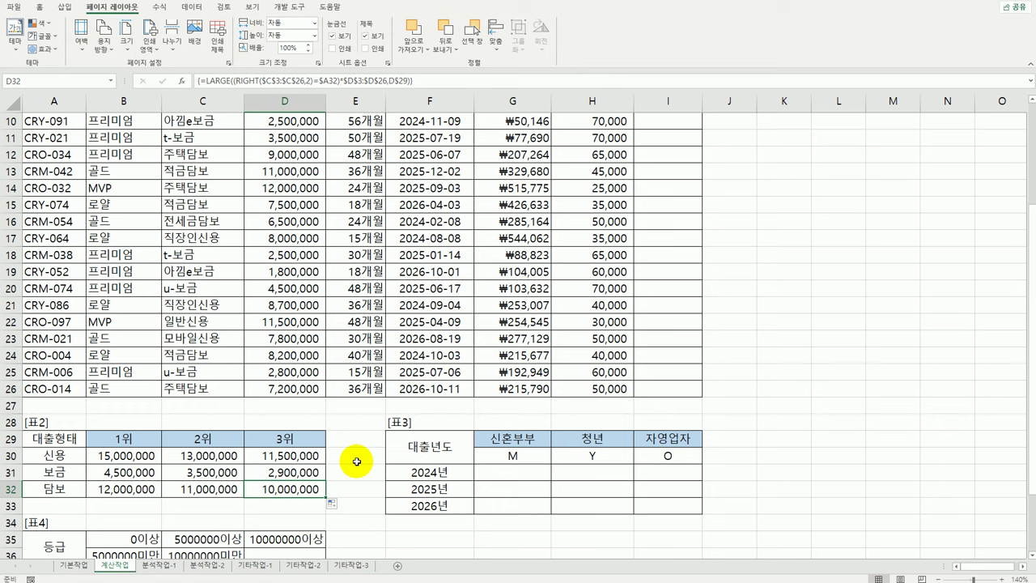
# - Start a COUNT function with a nested IF in G31, the 2024년 cell for 신혼부부 in 표3, and open a parenthesis for its first condition
pyautogui.click(503, 470)
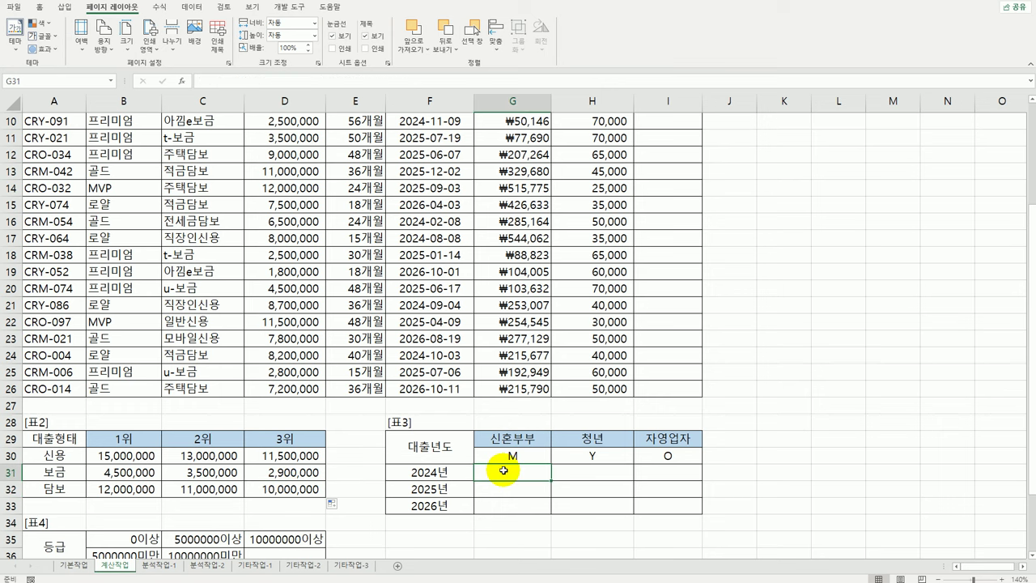
pyautogui.scroll(3, 503, 470)
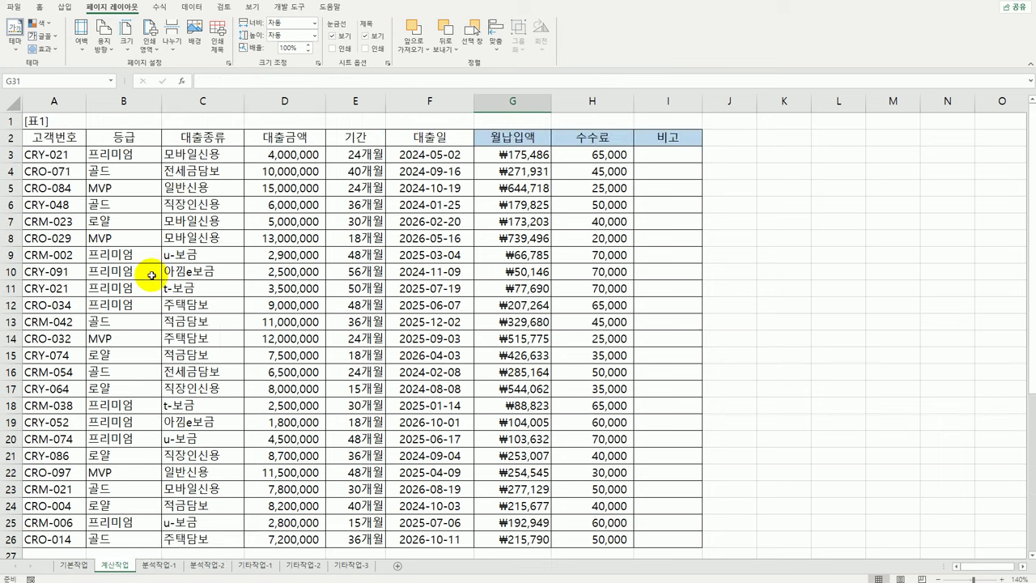
pyautogui.click(73, 154)
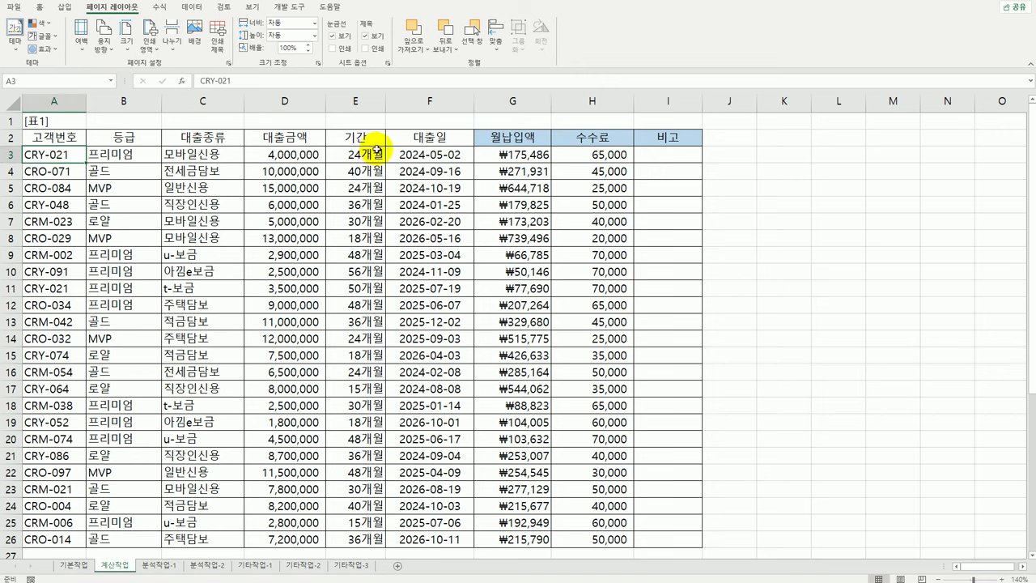
pyautogui.click(442, 152)
pyautogui.scroll(-3, 570, 340)
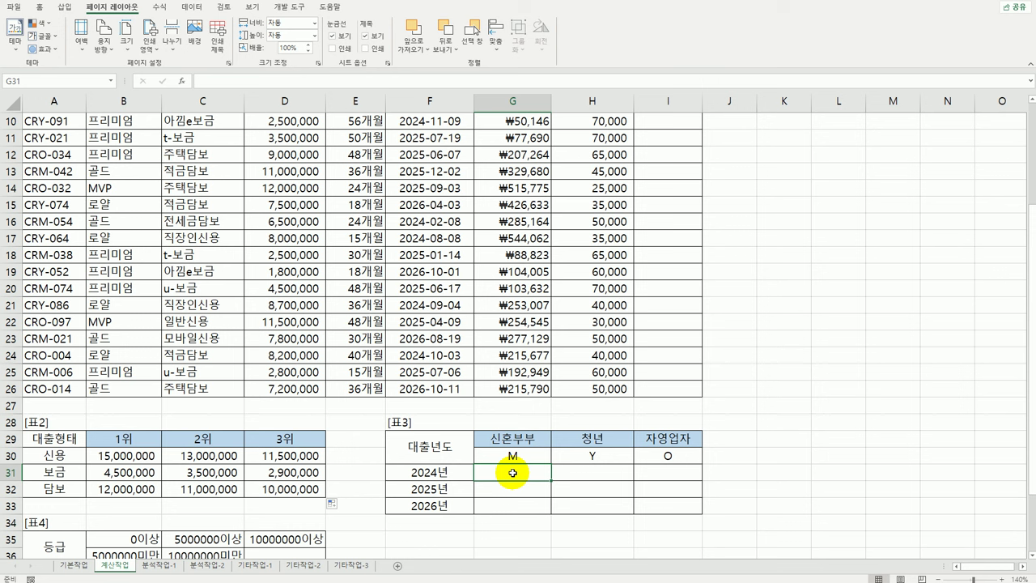
pyautogui.write('=count')
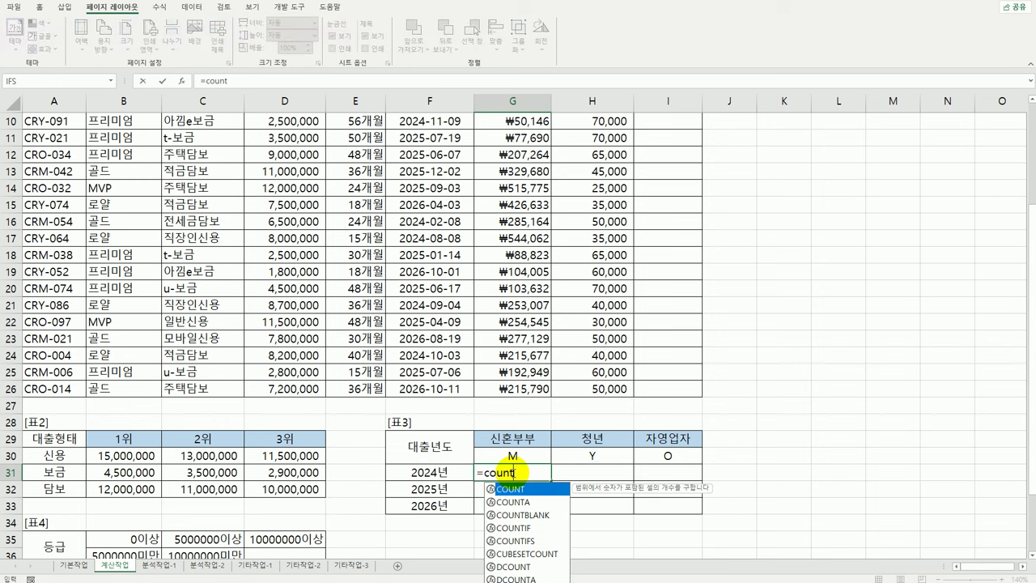
pyautogui.press('Tab')
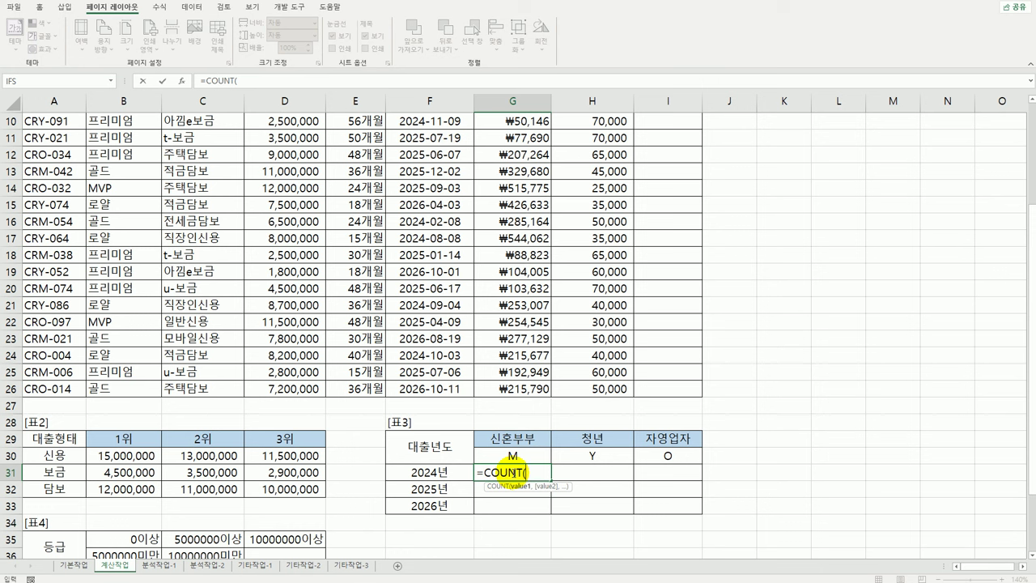
pyautogui.write('if(')
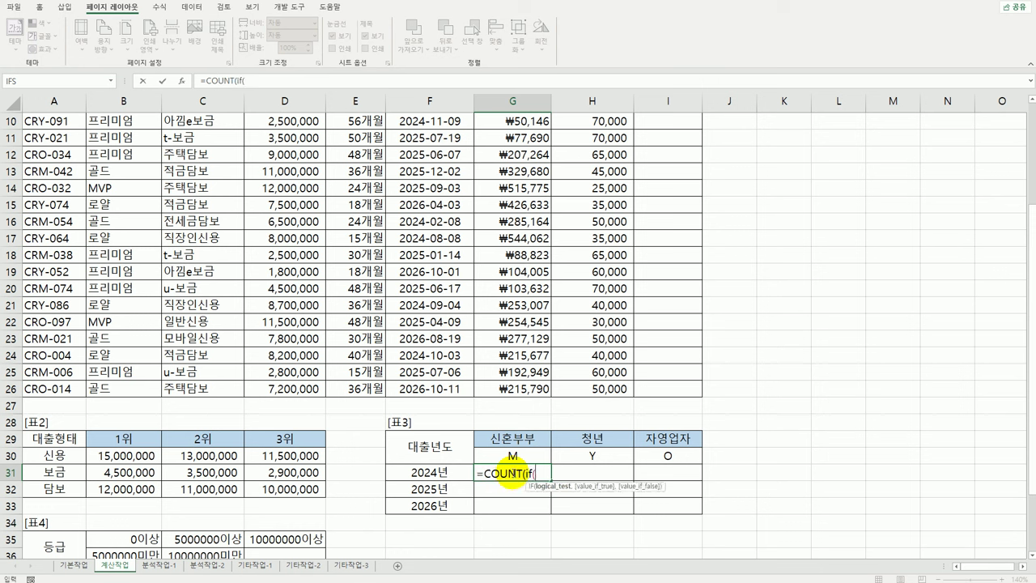
pyautogui.write('(')
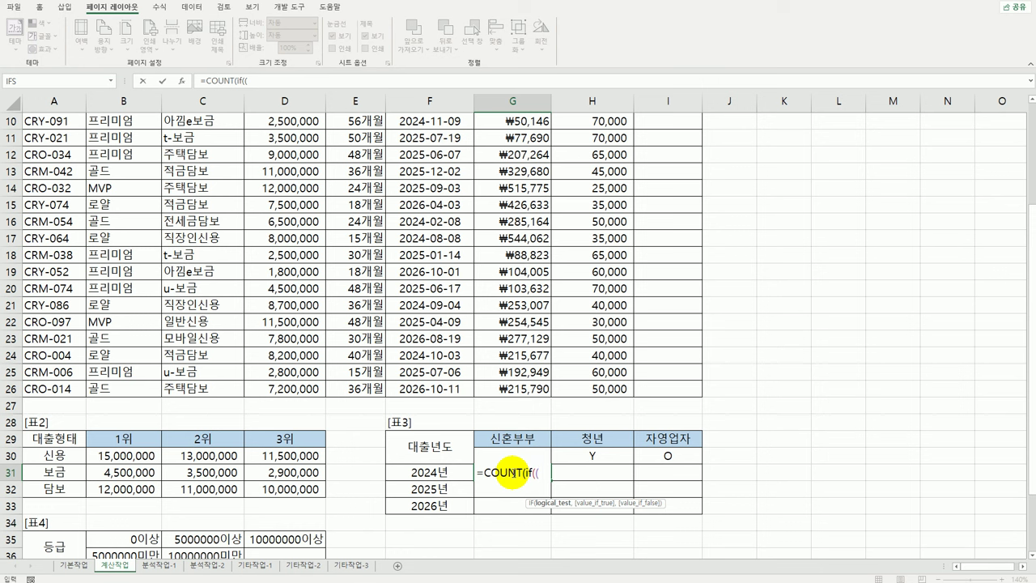
# - Nest MID in the IF condition to extract 1 character from position 3 of the absolute 고객번호 range $A$3:$A$26
pyautogui.write('mid')
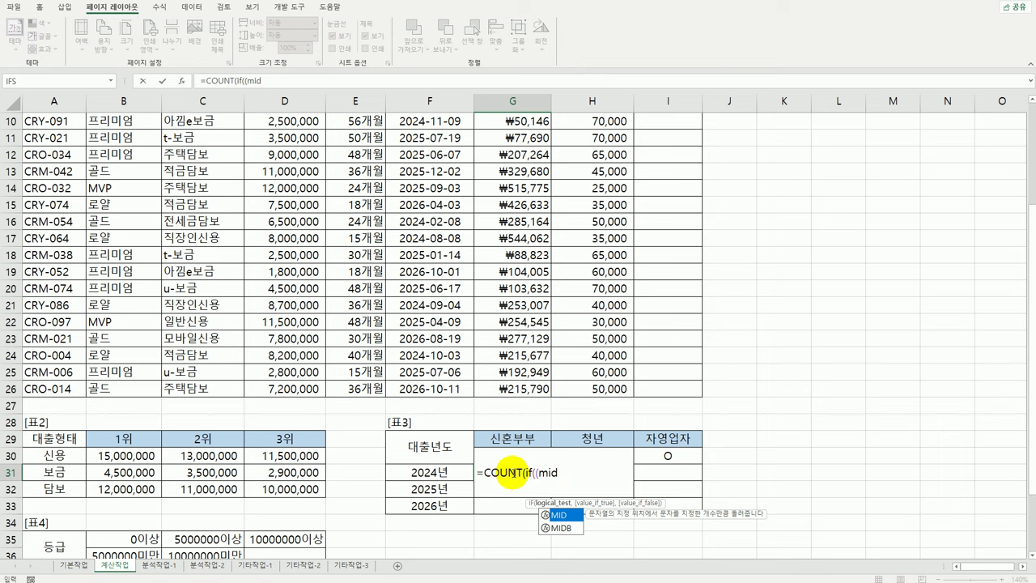
pyautogui.press('Tab')
pyautogui.scroll(3, 208, 311)
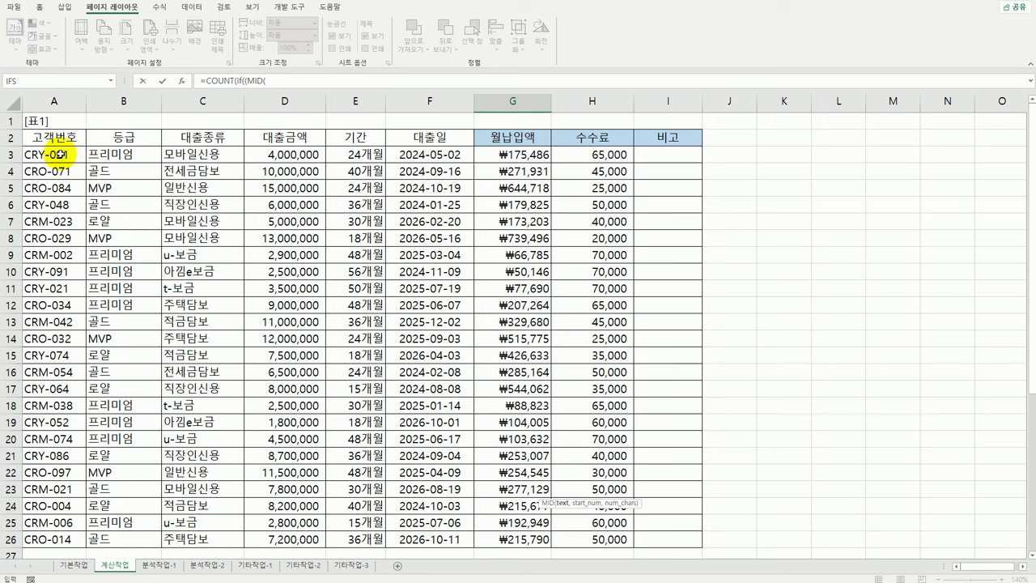
pyautogui.moveTo(56, 154); pyautogui.dragTo(32, 528)
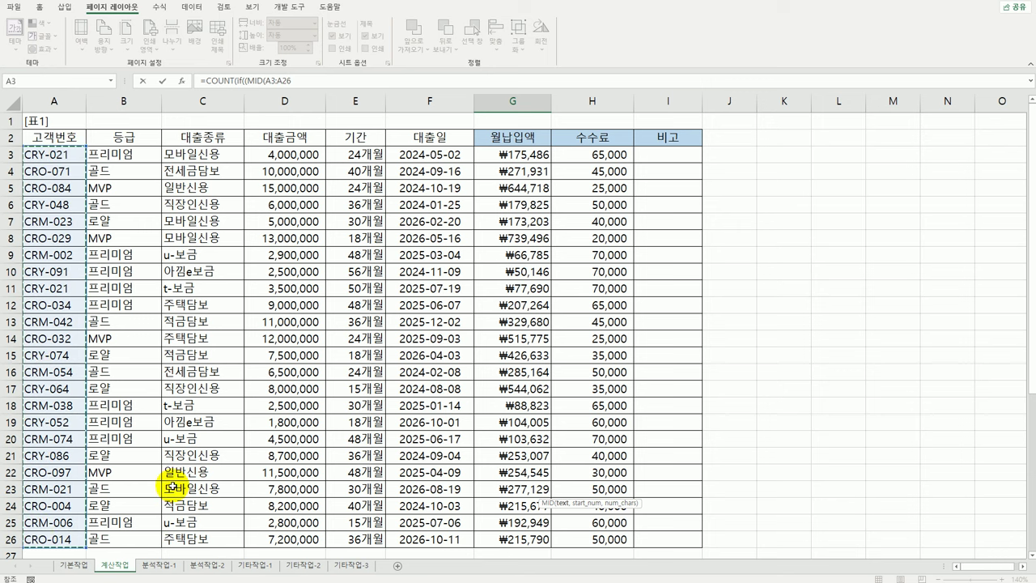
pyautogui.press('F4')
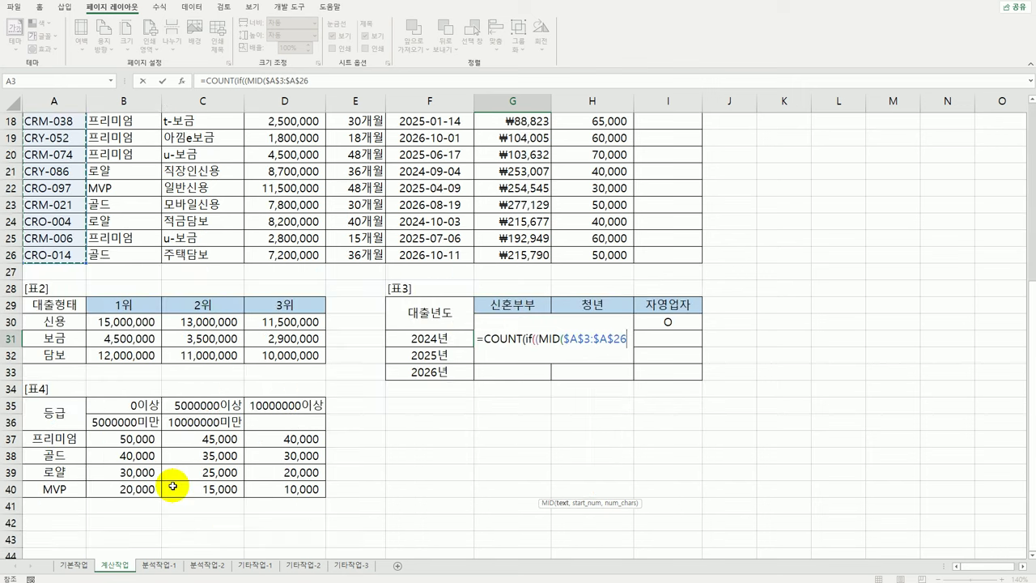
pyautogui.write(',')
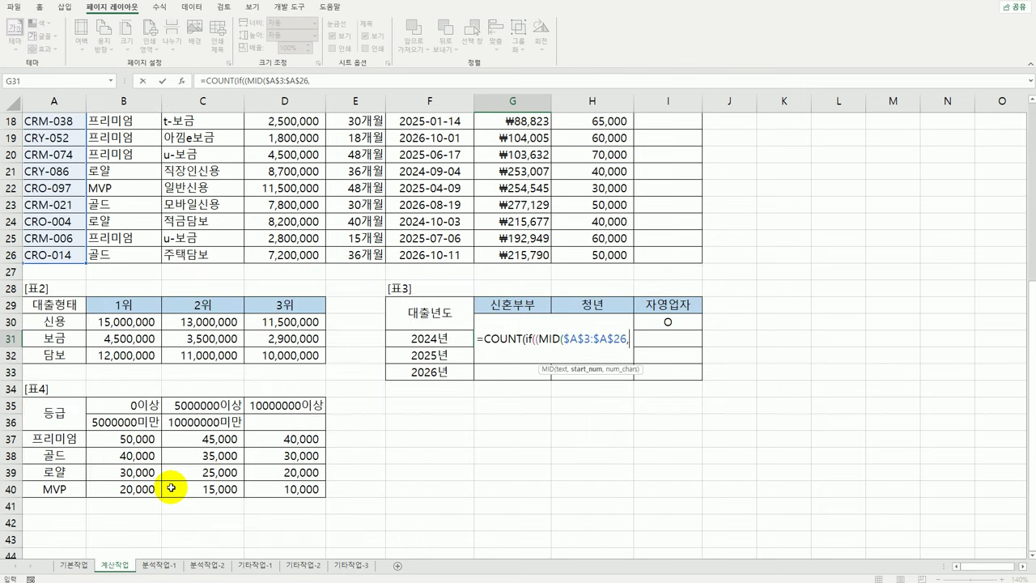
pyautogui.write('3,')
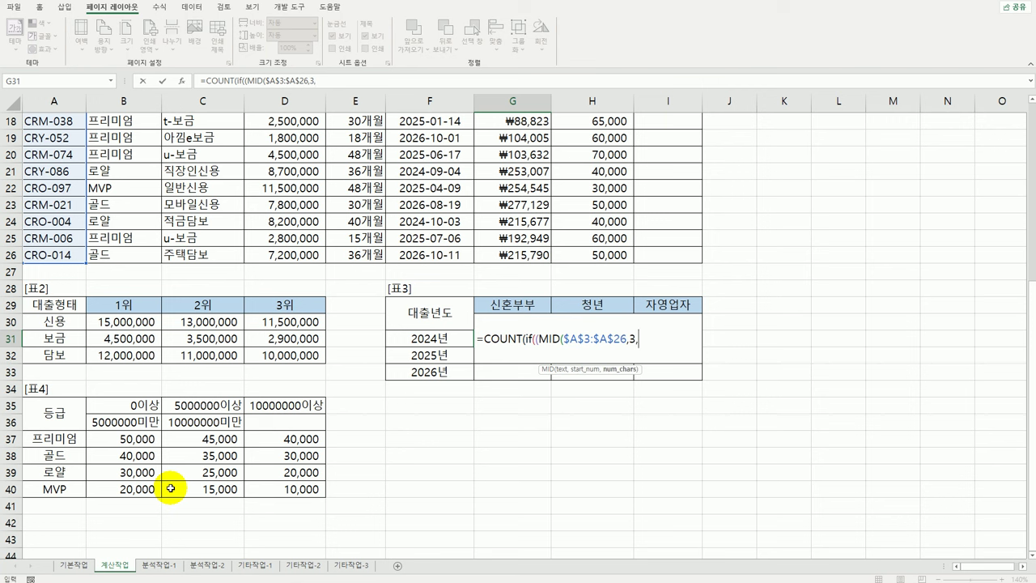
pyautogui.write('1)')
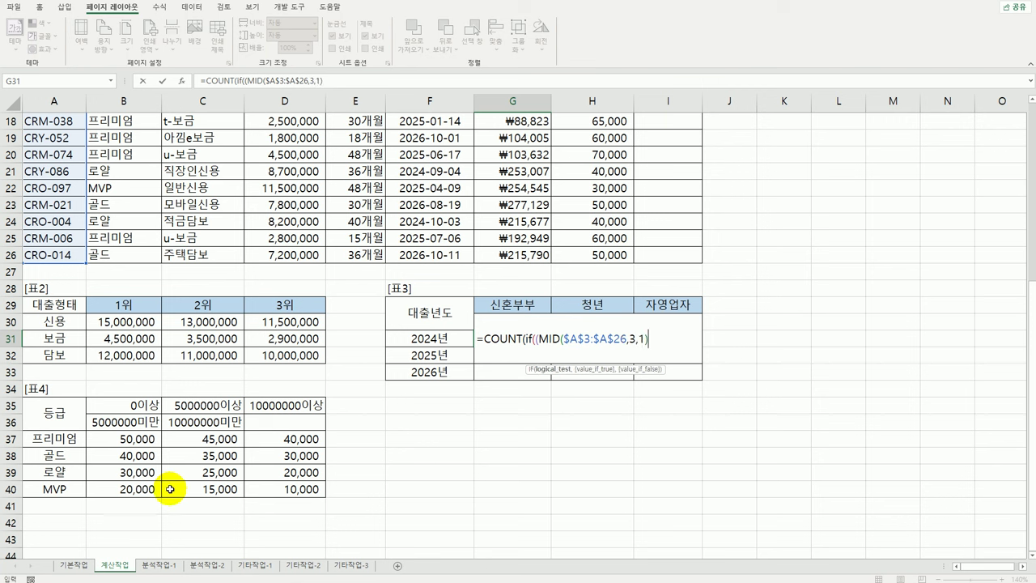
# - Compare the extracted 고객번호 character with the code cell below the 신혼부부 header, using the mixed reference G$30
pyautogui.write('=')
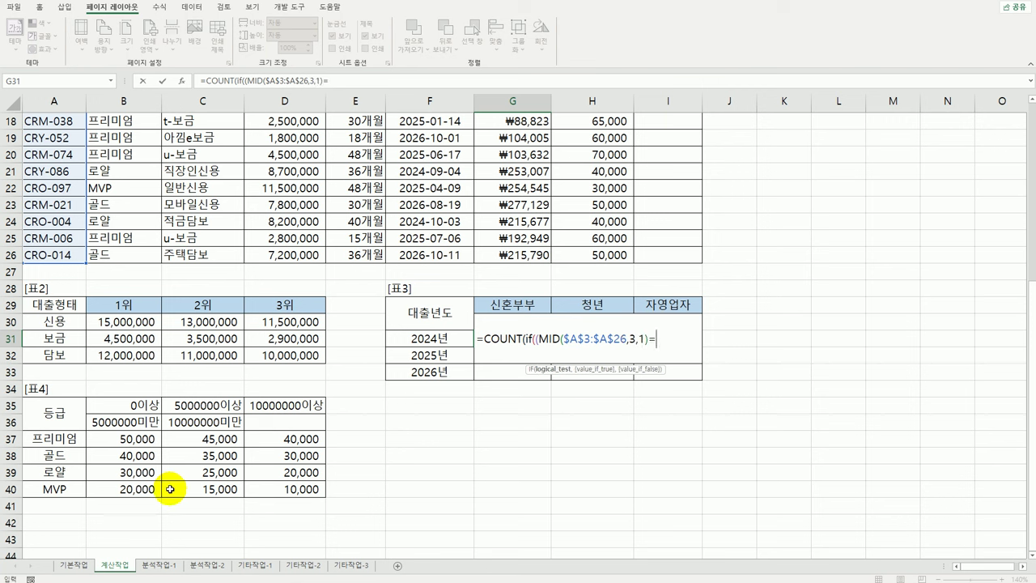
pyautogui.click(501, 306)
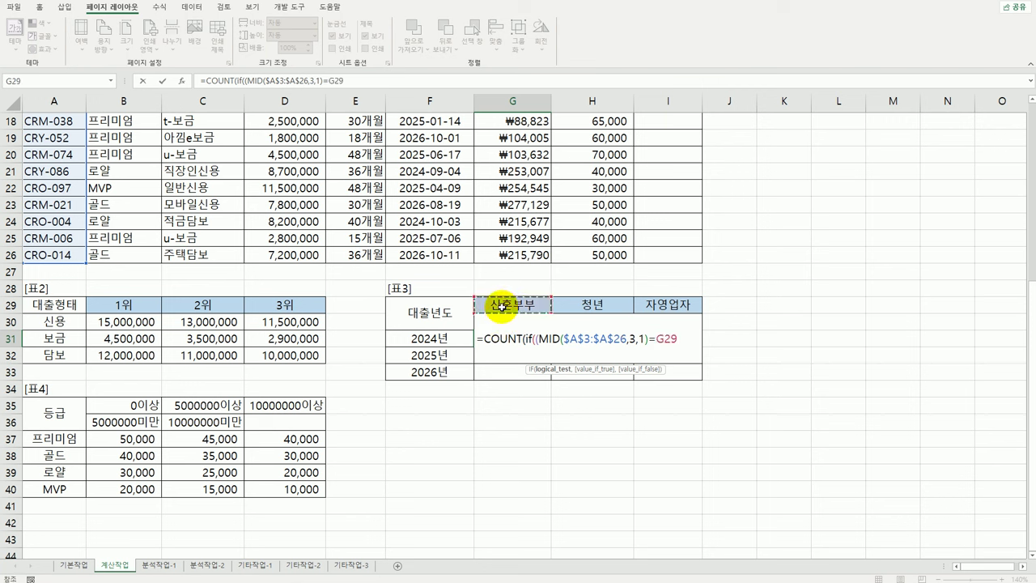
pyautogui.press('Down')
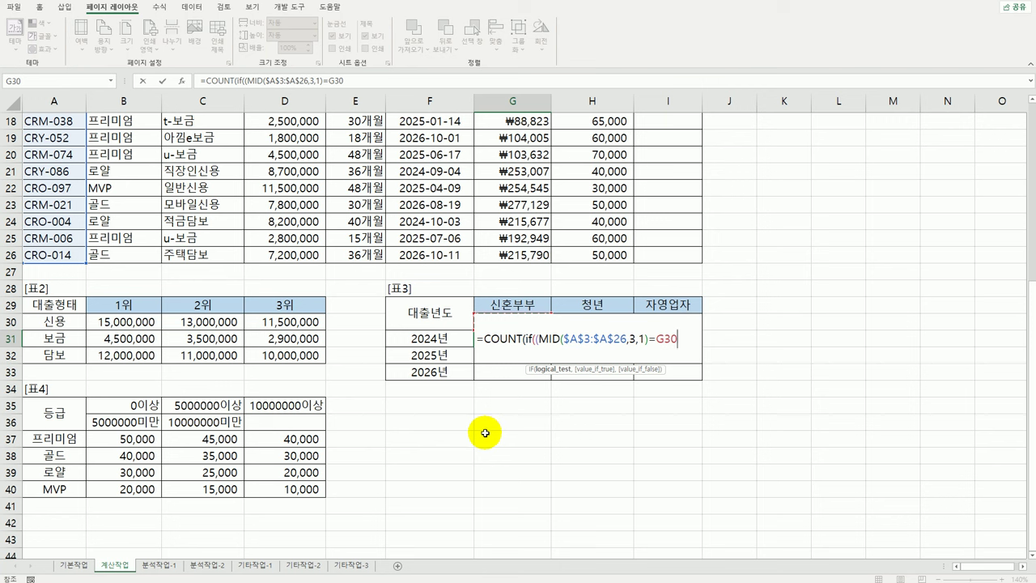
pyautogui.press('F4')
pyautogui.press('F4')
# - Close the first condition and multiply it by YEAR of the absolute 대출일 range $F$3:$F$26
pyautogui.write(')*yea')
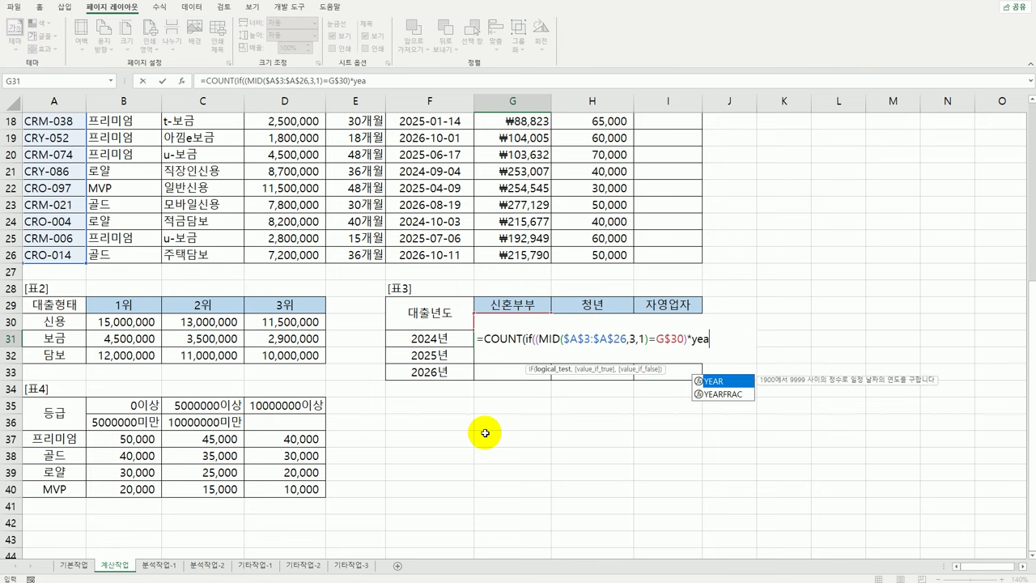
pyautogui.press('Tab')
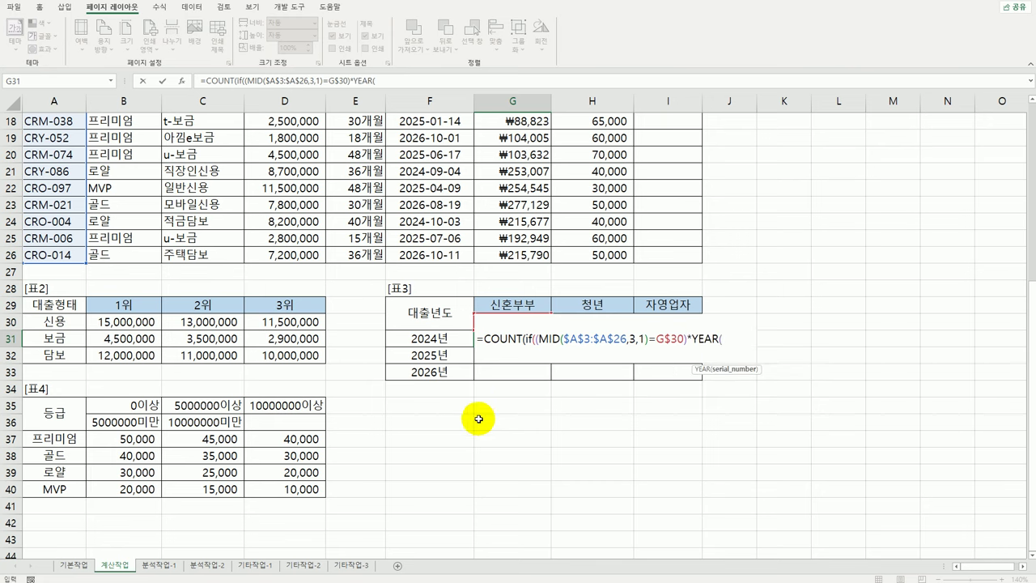
pyautogui.scroll(6, 474, 405)
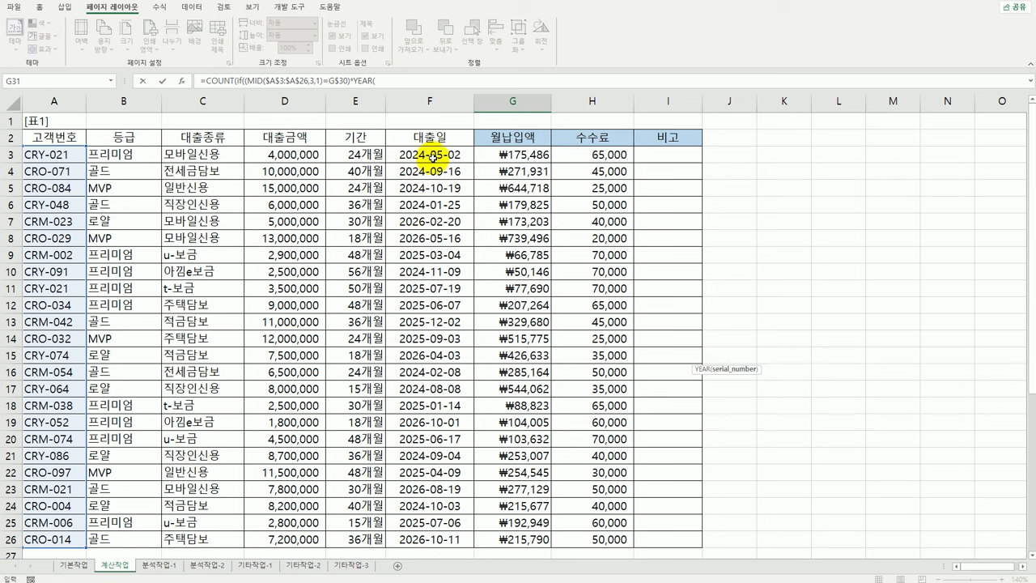
pyautogui.moveTo(431, 154); pyautogui.dragTo(412, 539)
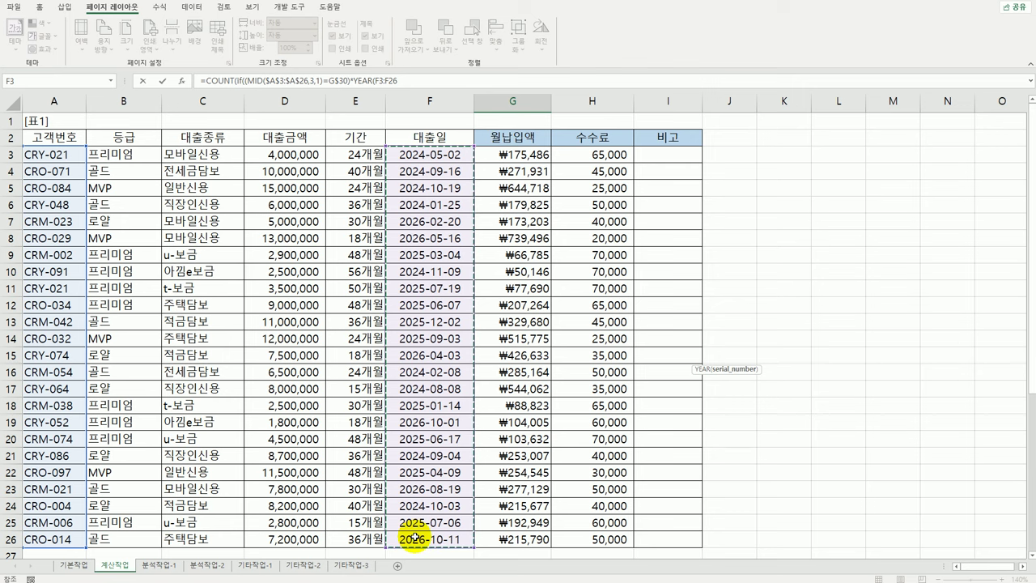
pyautogui.press('F4')
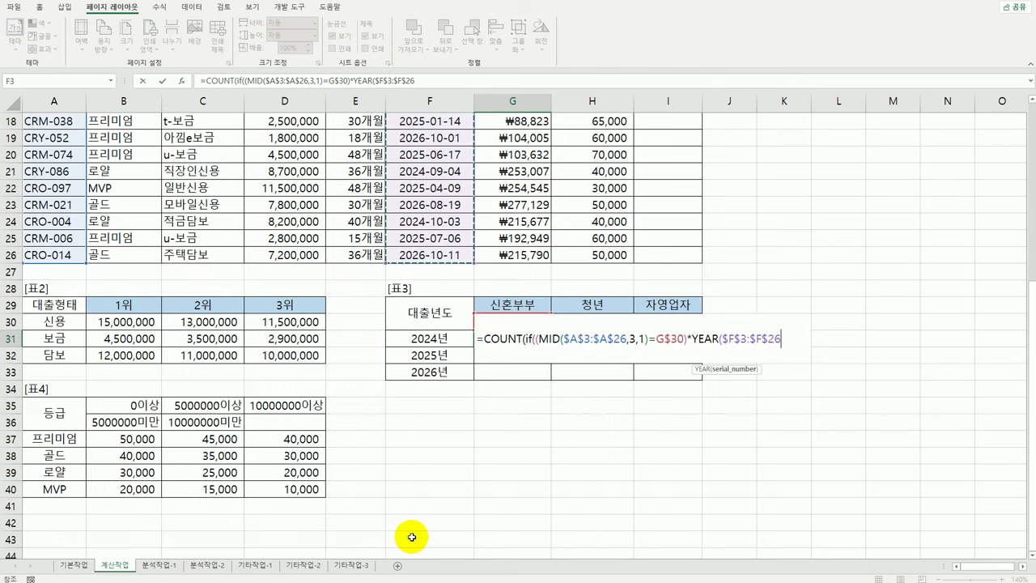
pyautogui.write(')')
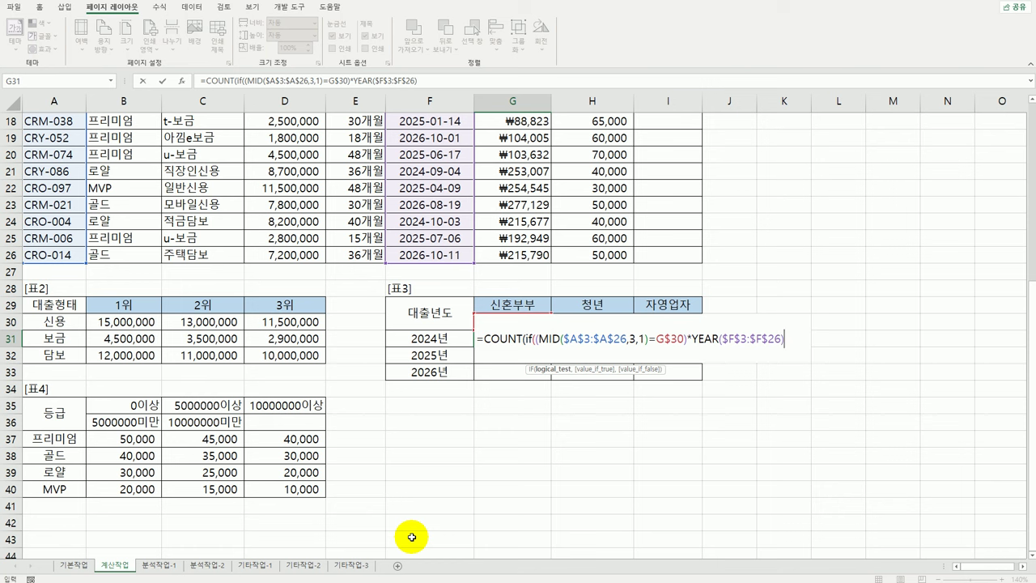
# - Compare the YEAR result with the 2024년 cell as $F31, and enclose this second condition in parentheses
pyautogui.write('=')
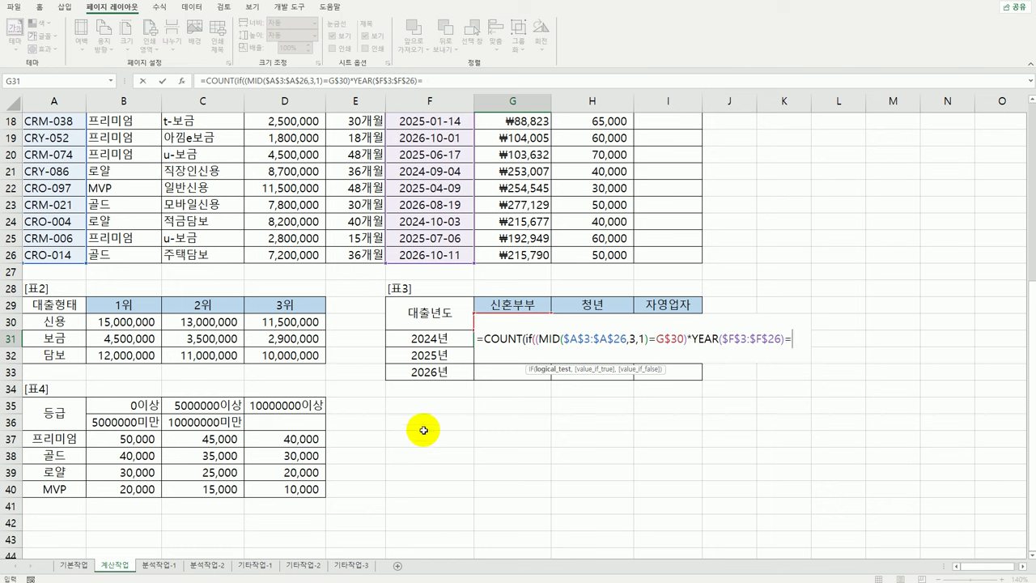
pyautogui.click(437, 338)
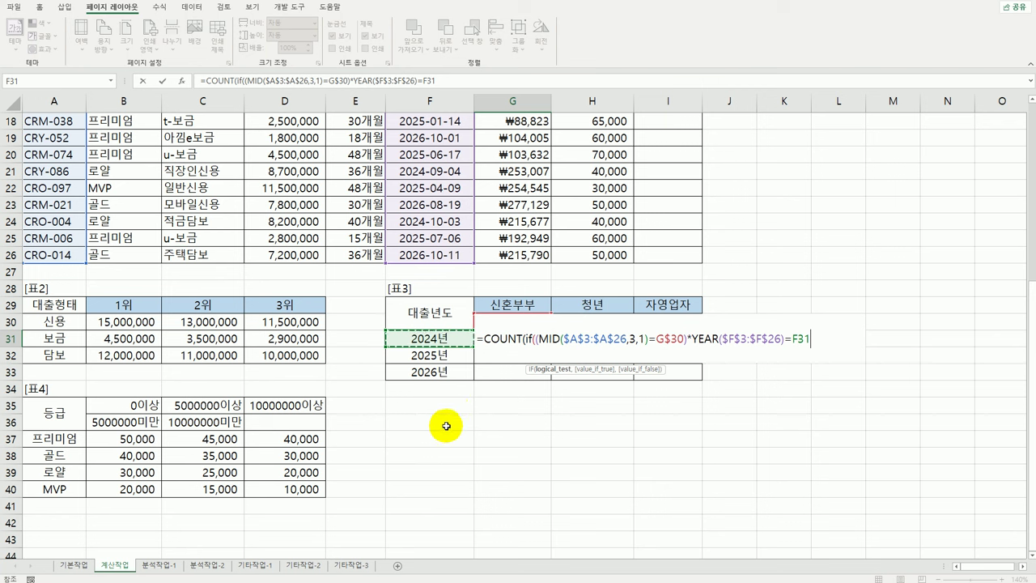
pyautogui.press('F4')
pyautogui.press('F4')
pyautogui.press('F4')
pyautogui.click(687, 338)
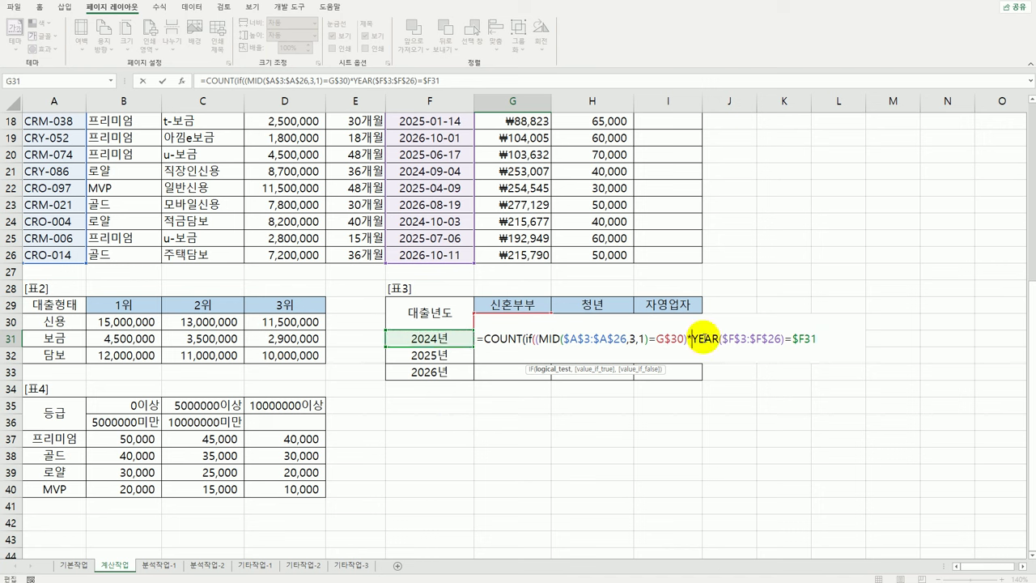
pyautogui.write('(')
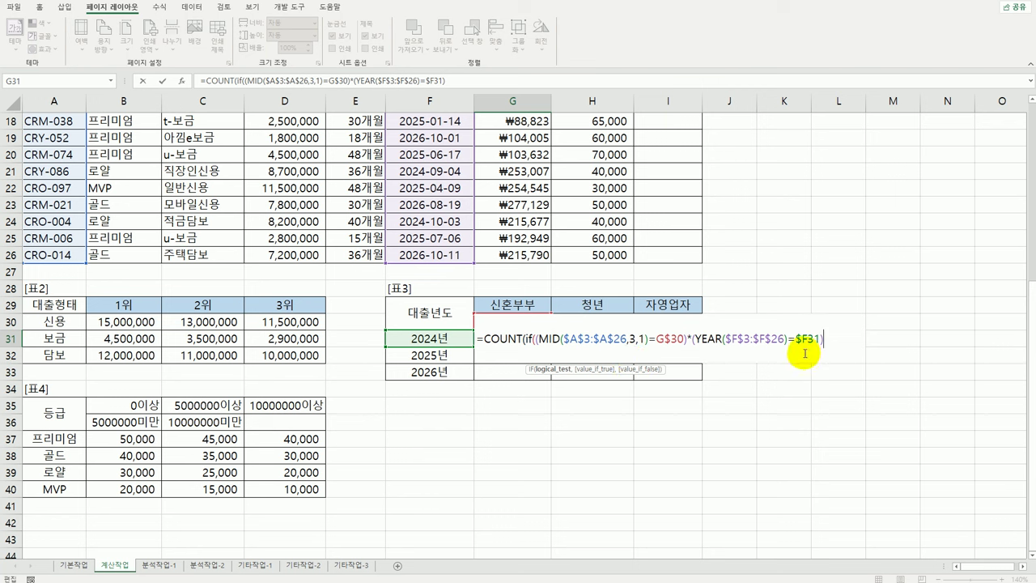
# - Return 1 when true, close the functions, commit G31 as an array formula, and fill it across G31:I33
pyautogui.write(',')
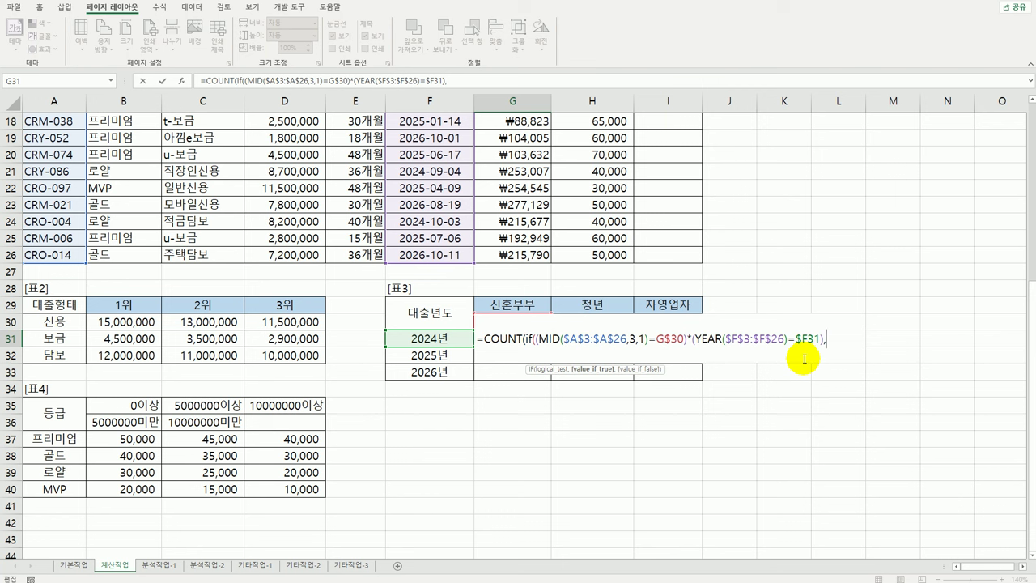
pyautogui.write('1)')
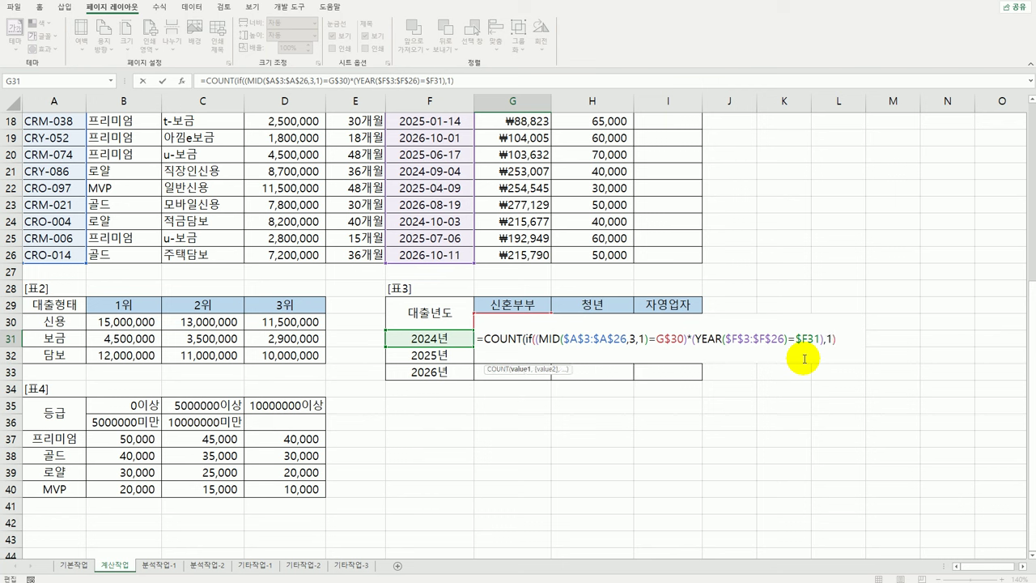
pyautogui.write(')')
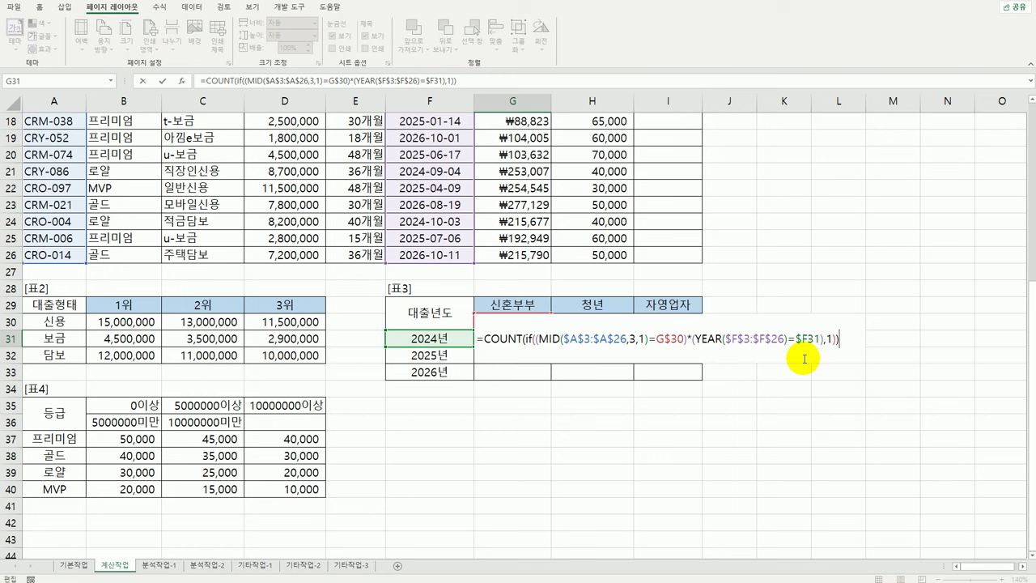
pyautogui.hotkey('ctrl', 'shift', 'Return')
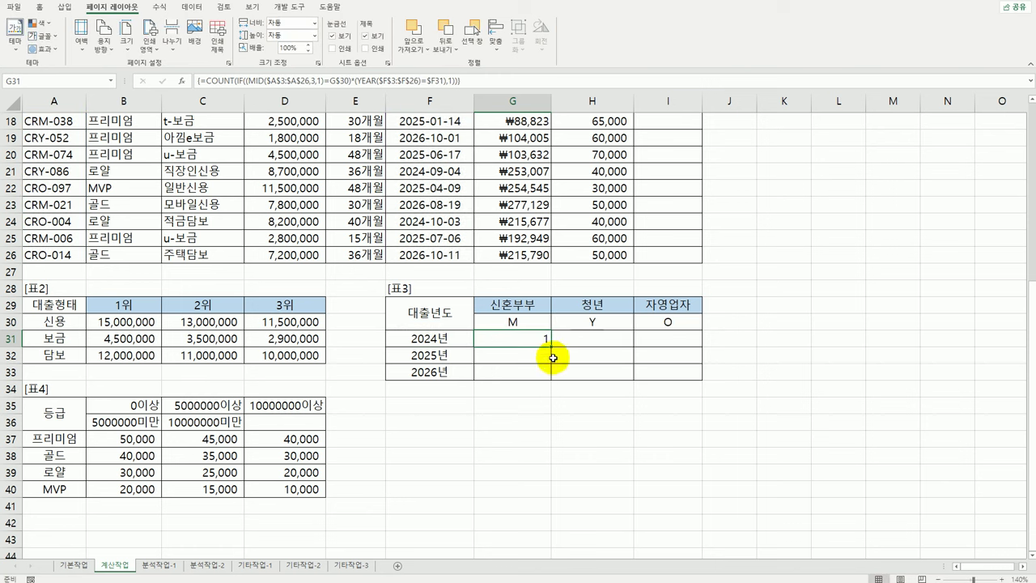
pyautogui.moveTo(551, 347); pyautogui.dragTo(671, 379)
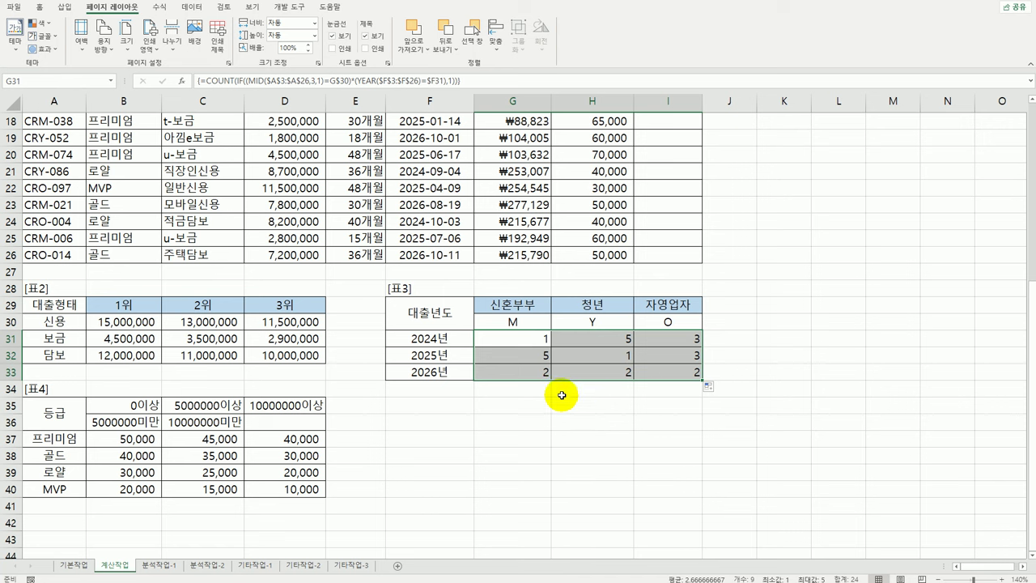
pyautogui.click(523, 335)
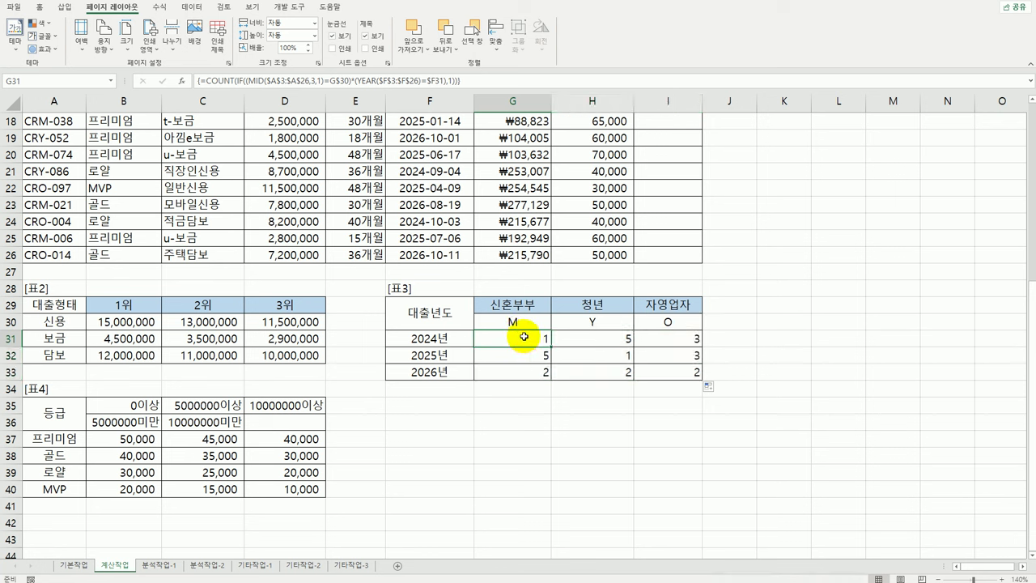
# - Select the first 비고 cell, I3, then open the Visual Basic editor and insert a new module
pyautogui.scroll(6, 524, 336)
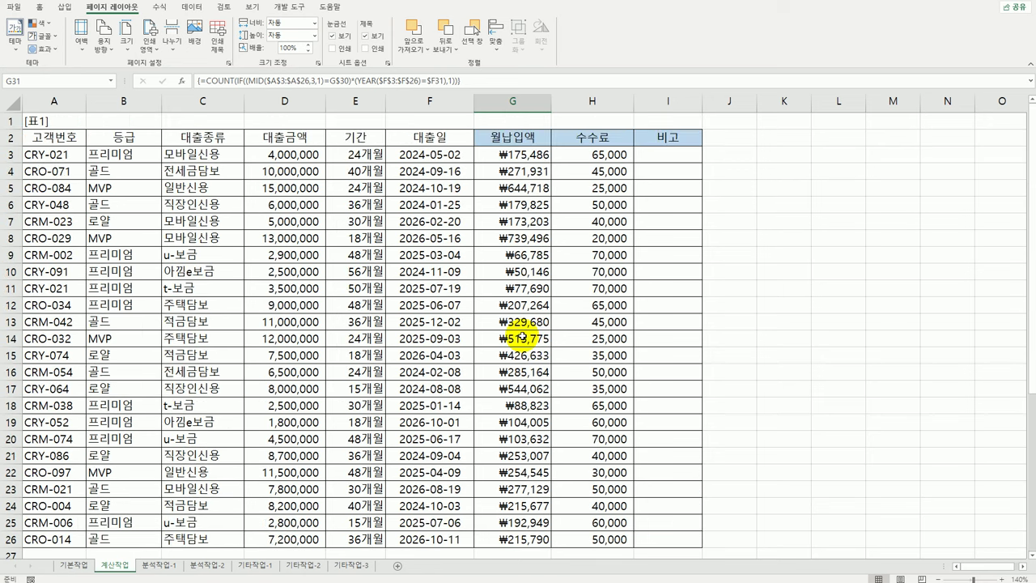
pyautogui.click(671, 154)
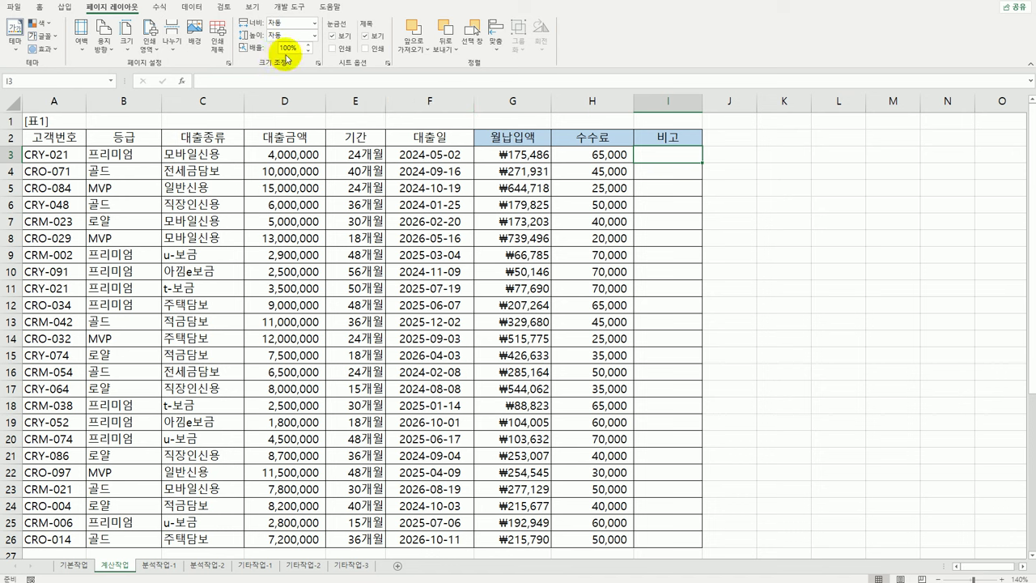
pyautogui.click(289, 7)
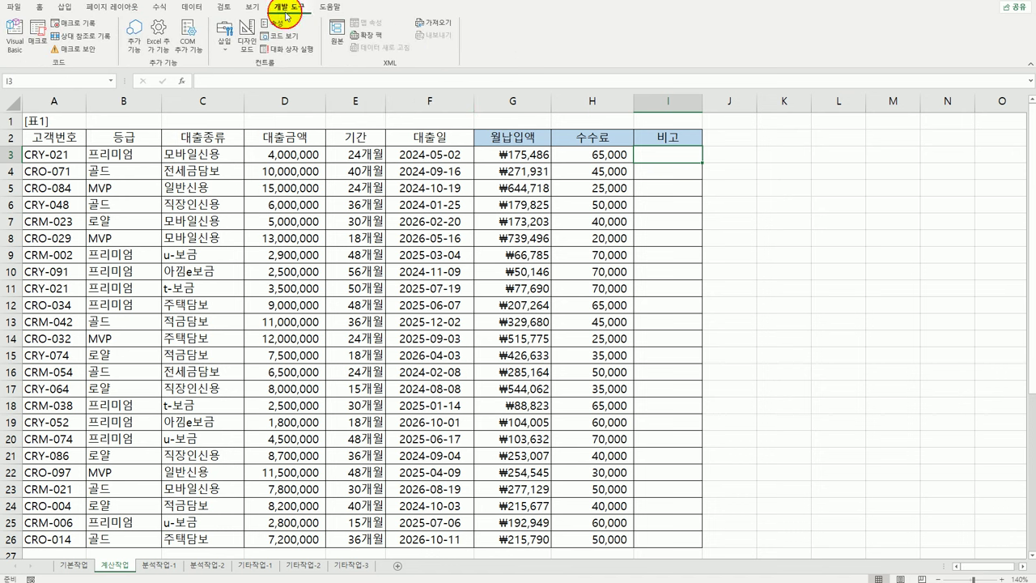
pyautogui.click(14, 45)
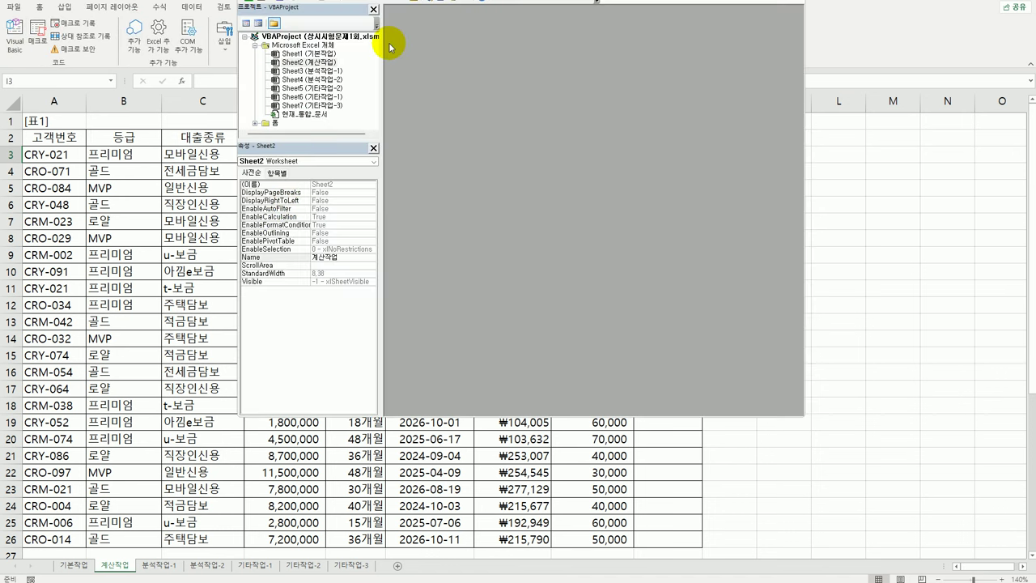
pyautogui.hotkey('alt', 'i')
pyautogui.click(360, 30)
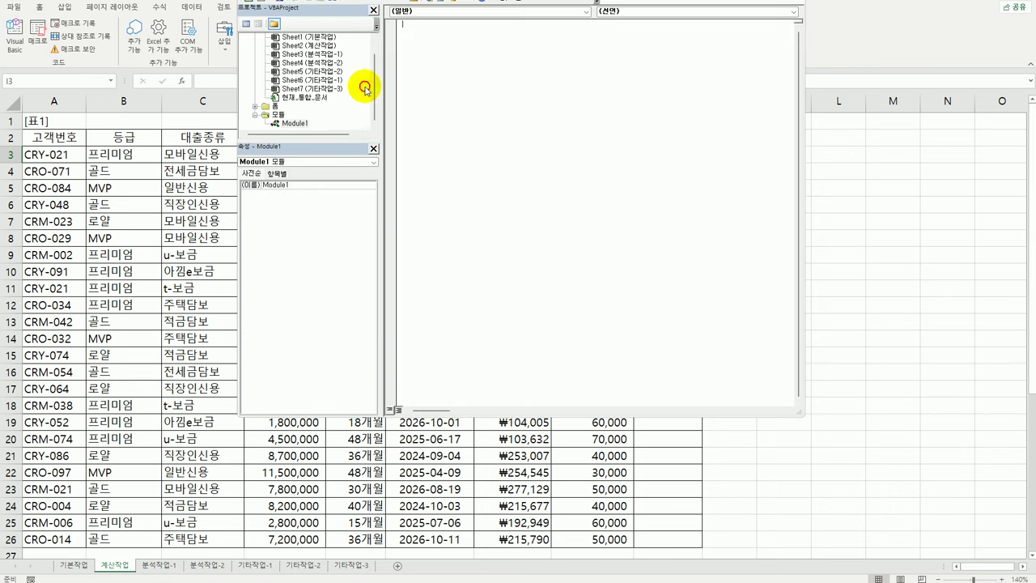
pyautogui.click(423, 139)
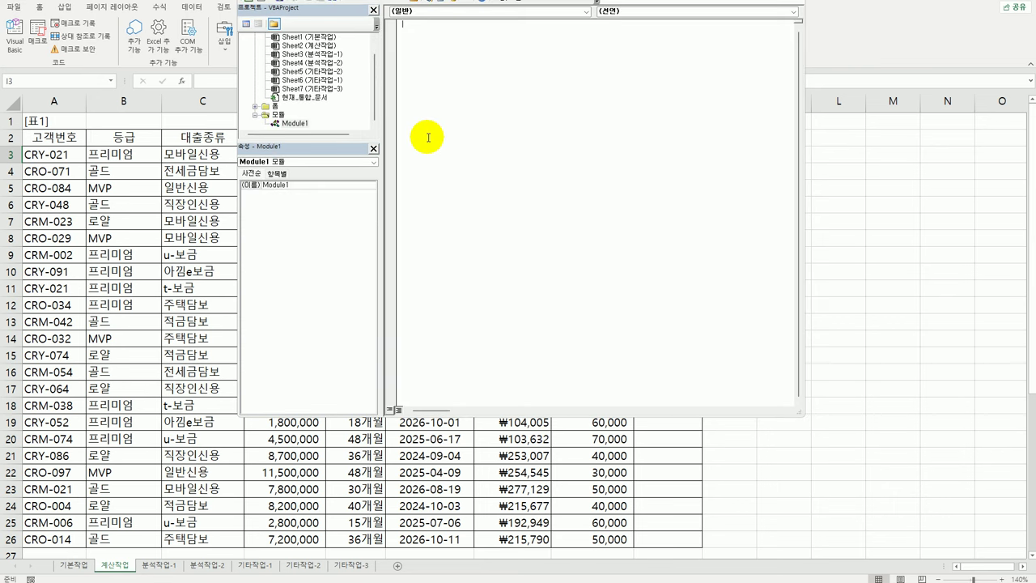
# - Declare the public function fn비고(대출금액, 등급) in the new module and leave a blank line below the declaration
pyautogui.write('public function fn비교(대출금액, 등급)')
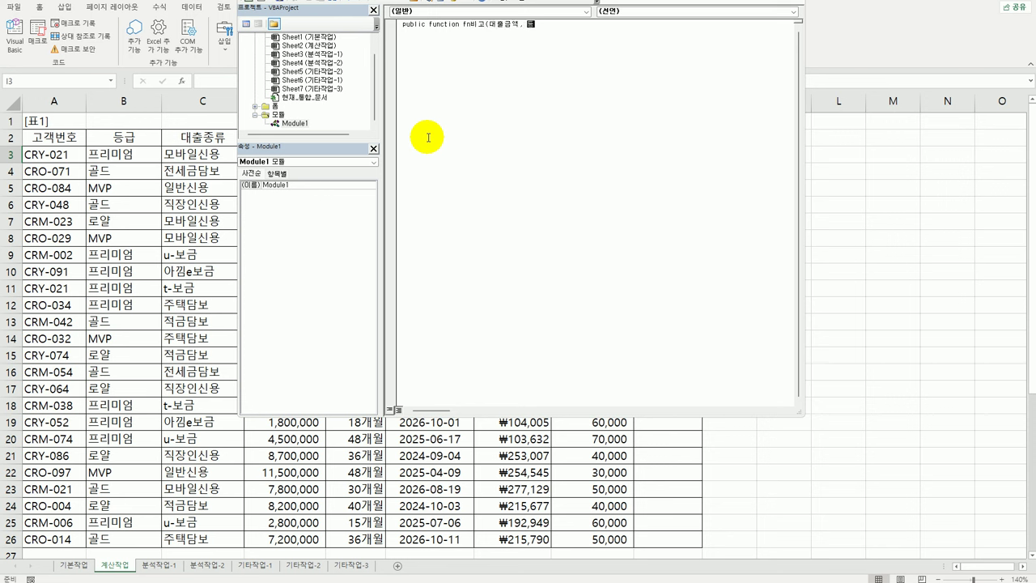
pyautogui.press('Return')
pyautogui.press('Return')
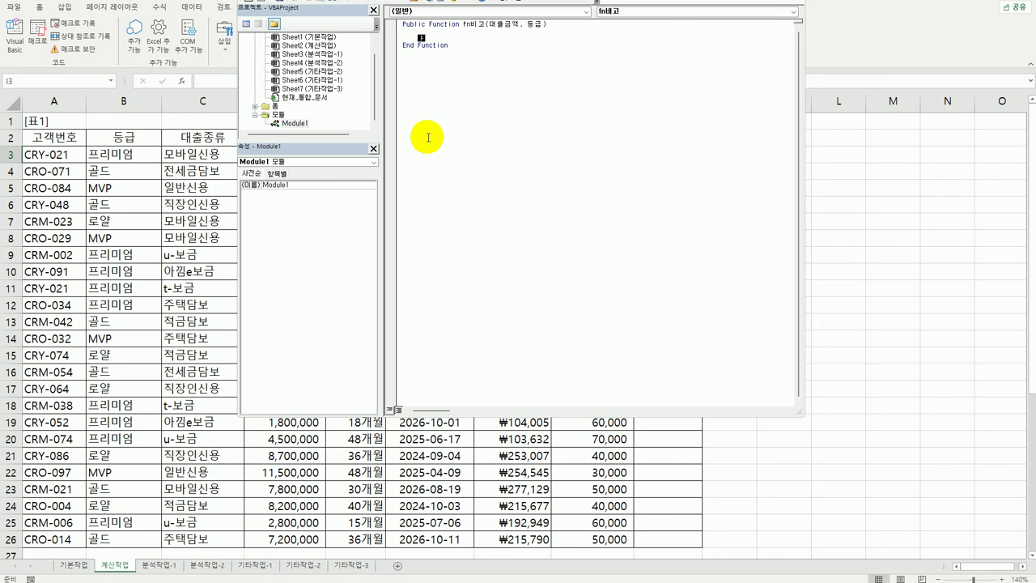
# - Add the condition line If 대출금액 >= 10000000 And 등급 = "MVP" Then to the fn비고 function
pyautogui.write('if 대')
pyautogui.write('출금액')
pyautogui.write('>=')
pyautogui.write('10')
pyautogui.write('000000')
pyautogui.write(' and ㄷ')
pyautogui.write('등급 ')
pyautogui.write('= "')
pyautogui.write('ㅂ')
pyautogui.write('MVP')
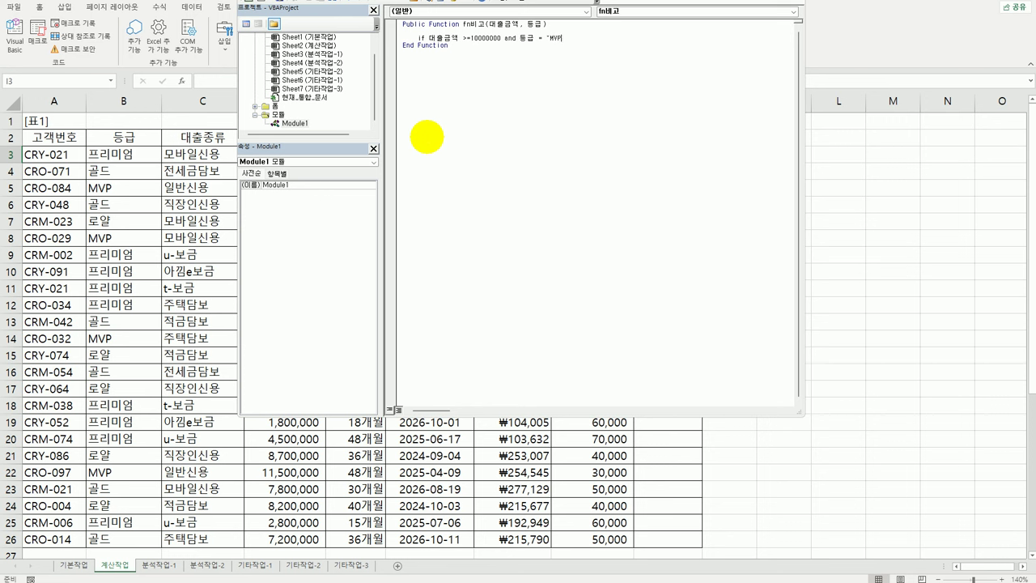
pyautogui.write(' ㅅ')
pyautogui.press('BackSpace')
pyautogui.write('Then')
pyautogui.press('Return')
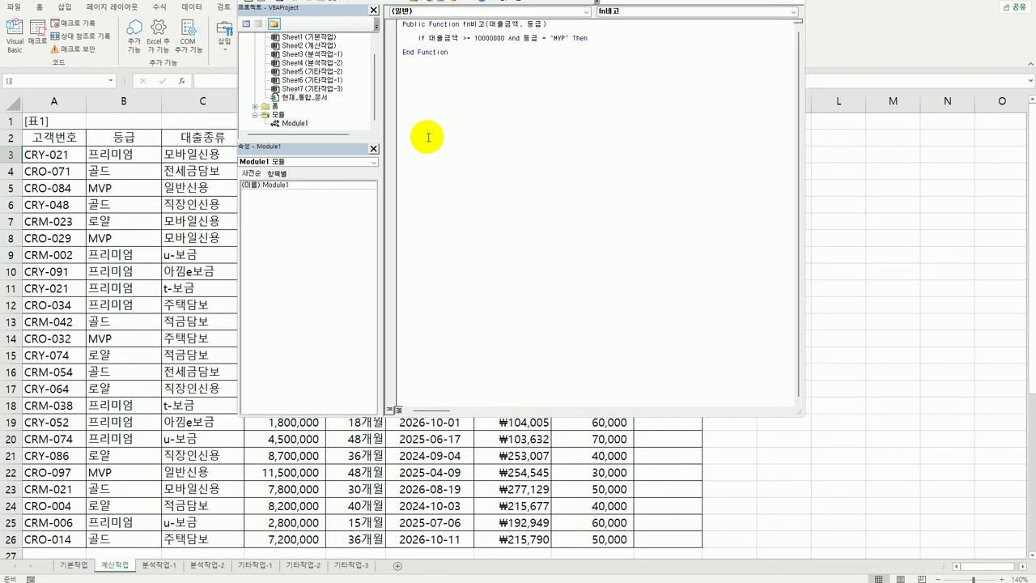
# - Assign the special symbol "◈" to fn비고 on the line under the If condition
pyautogui.write('fnㅂ')
pyautogui.write('비교 =')
pyautogui.write(' "')
pyautogui.write('ㅁ')
pyautogui.press('Hangul_Hanja')
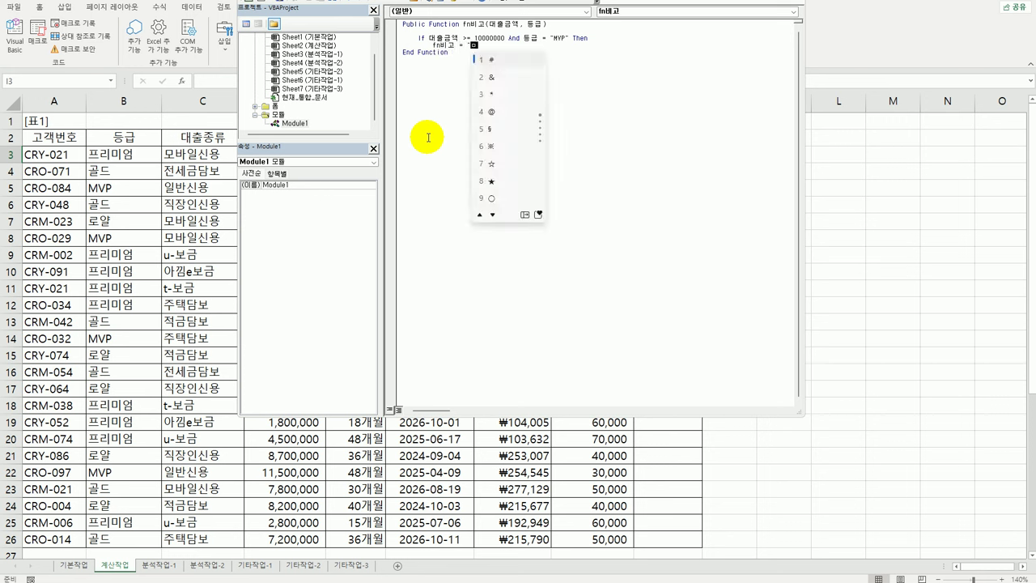
pyautogui.click(524, 215)
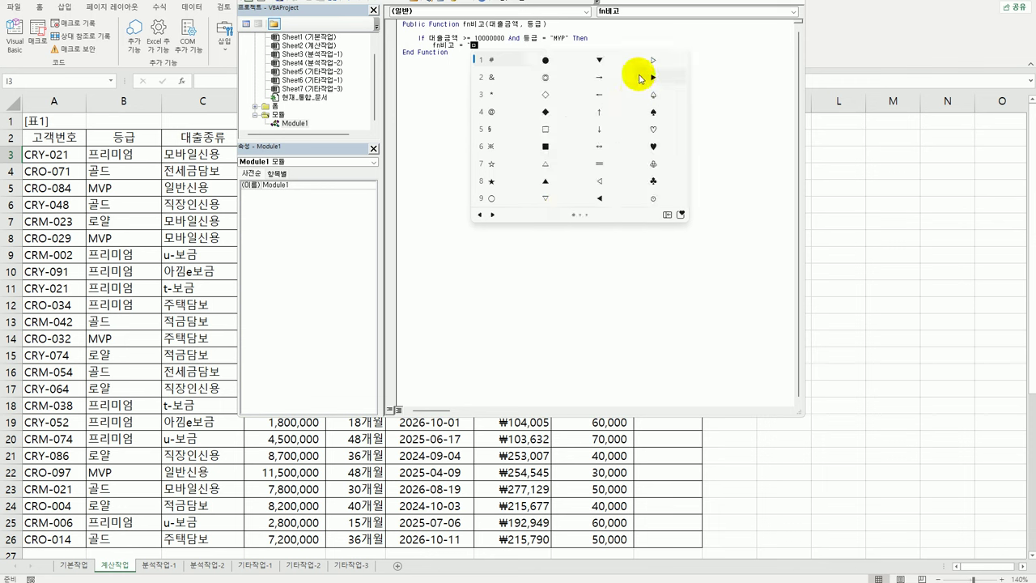
pyautogui.click(493, 215)
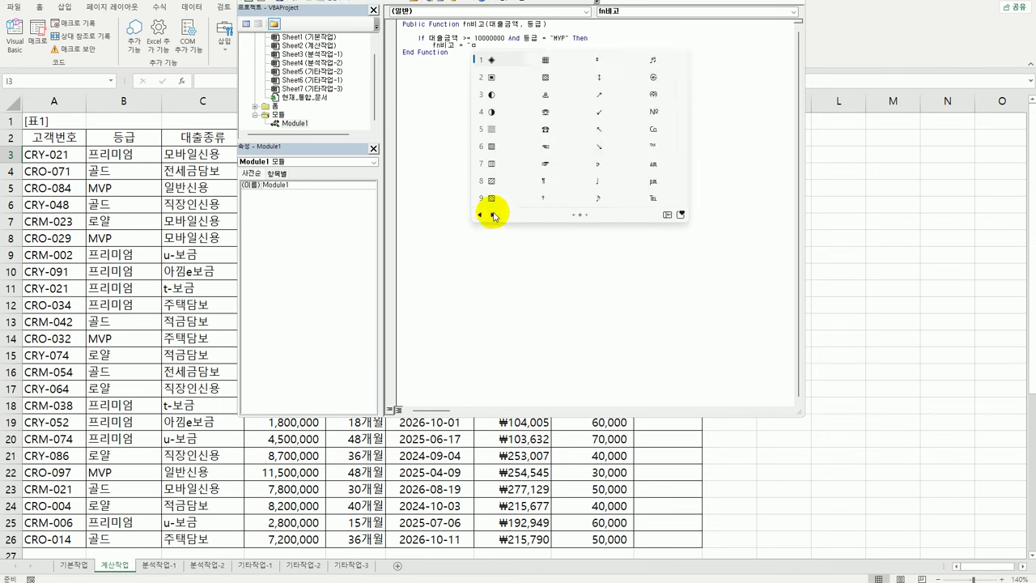
pyautogui.click(492, 60)
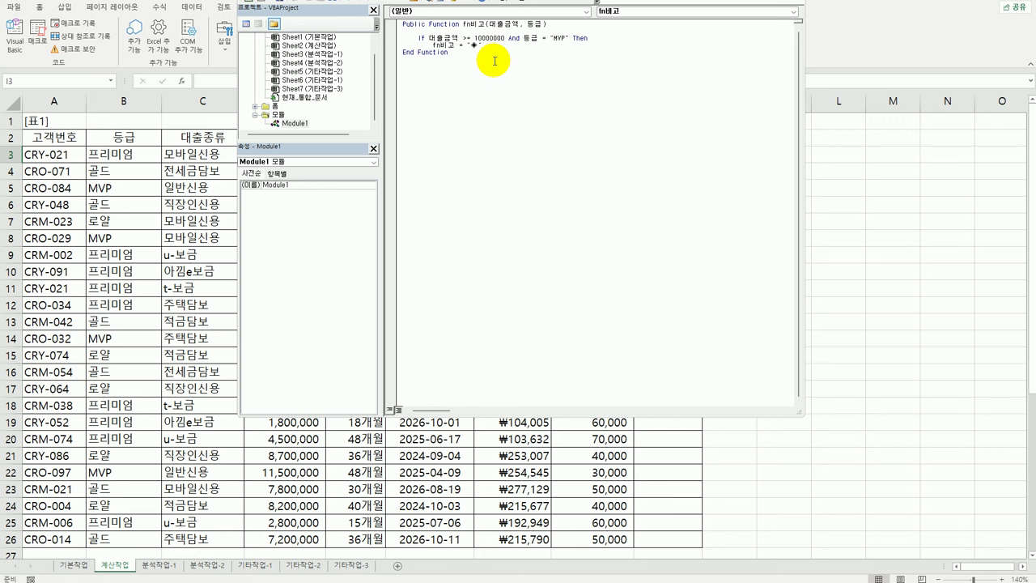
# - Start a new line after the ◈ assignment and copy the whole If condition line of fn비고
pyautogui.press('Return')
pyautogui.press('Up')
pyautogui.press('Up')
pyautogui.hotkey('shift', 'End')
pyautogui.hotkey('ctrl', 'c')
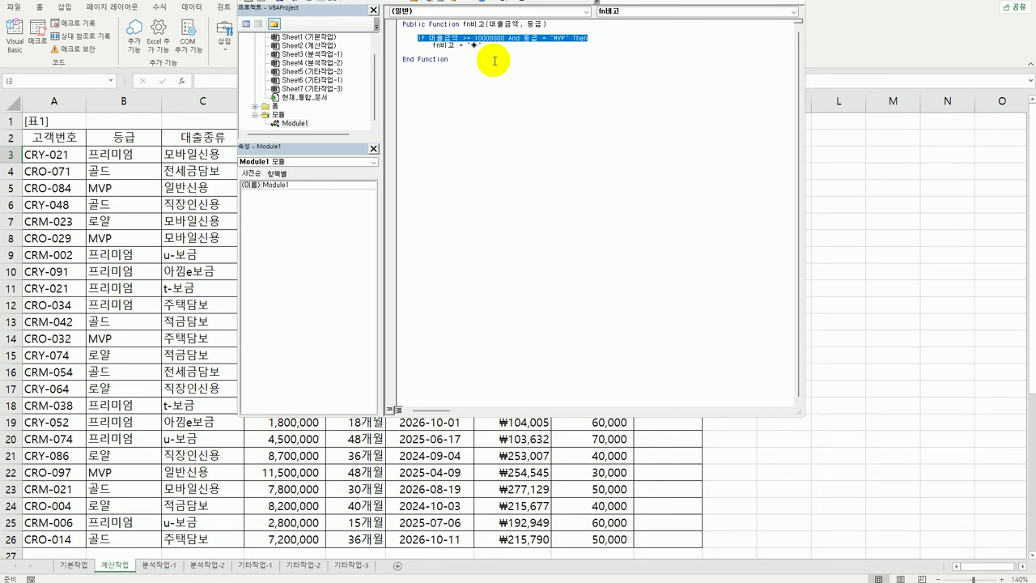
# - Paste the copied If condition below the first fn비고 result line and set its loan threshold to 8000000
pyautogui.press('Down')
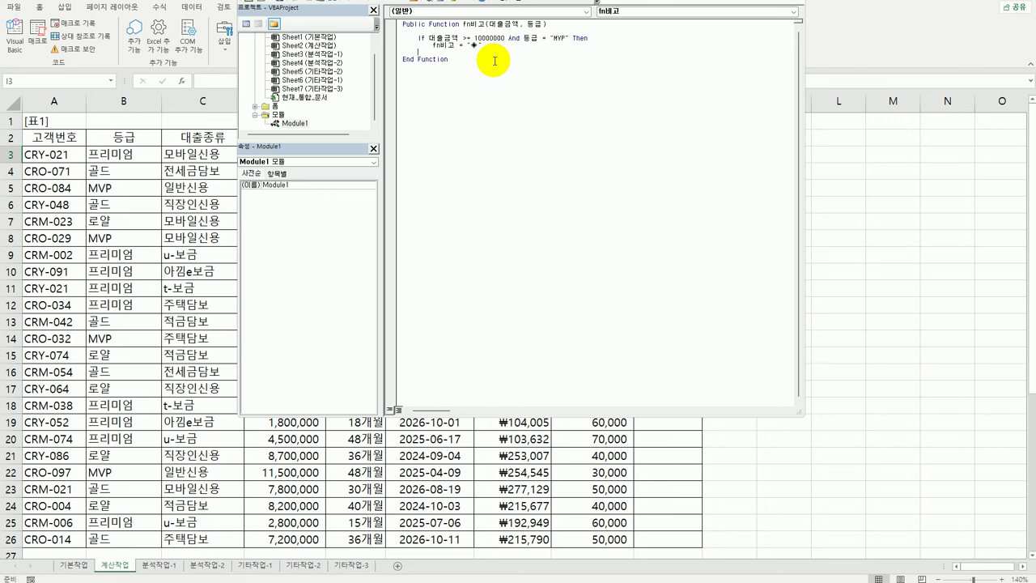
pyautogui.hotkey('ctrl', 'v')
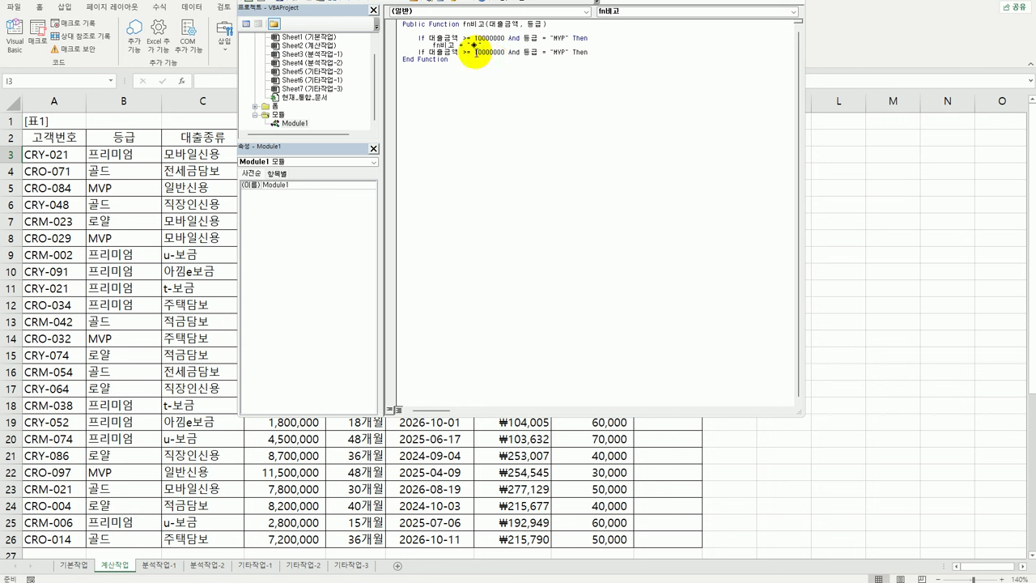
pyautogui.click(476, 52)
pyautogui.press('Delete')
pyautogui.press('Delete')
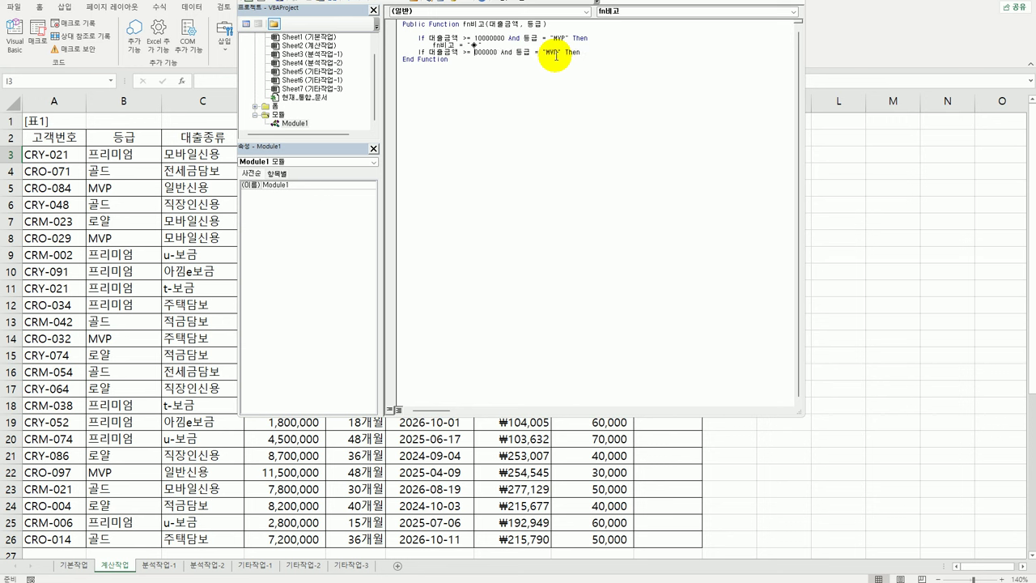
pyautogui.write('8')
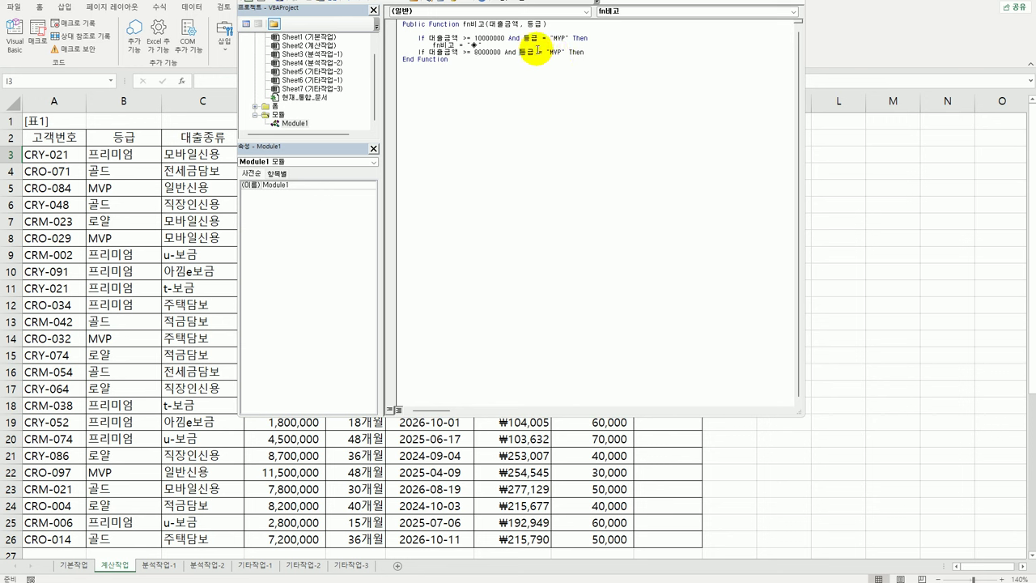
# - Change the grade test in the 8000000 condition to (등급 = "로얄" Or 등급 = "골드")
pyautogui.write('(')
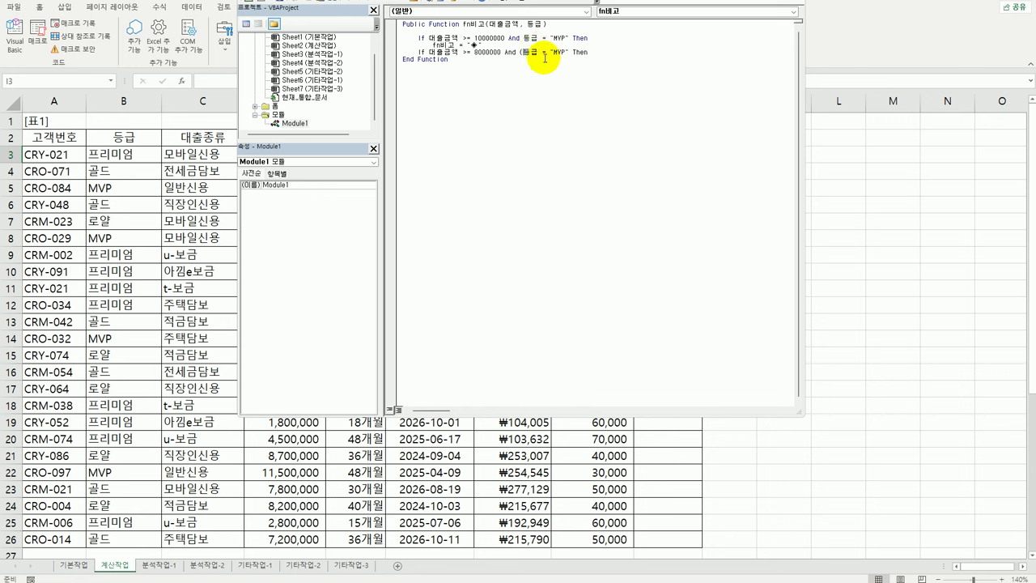
pyautogui.doubleClick(561, 53)
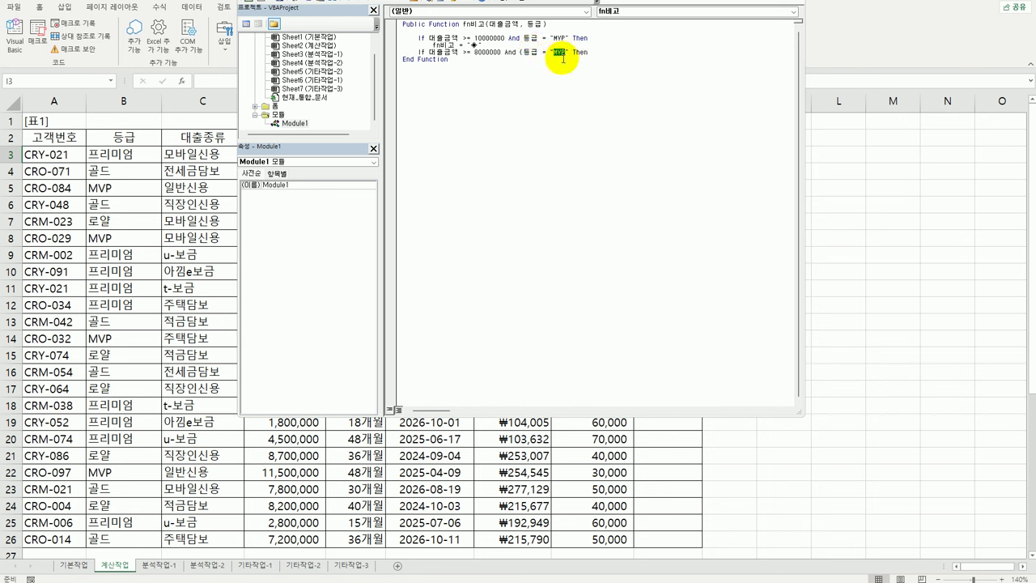
pyautogui.write('로열')
pyautogui.press('Right')
pyautogui.write('or 등급 = "골드")')
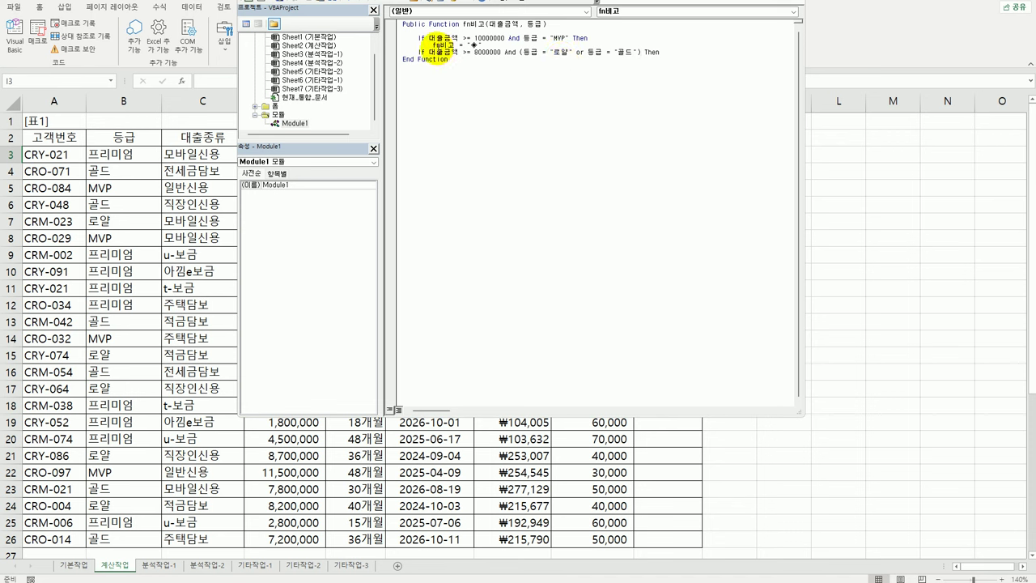
# - Copy the fn비고 result line beneath the 8000000 condition and indent it
pyautogui.moveTo(432, 44); pyautogui.dragTo(485, 45)
pyautogui.hotkey('ctrl', 'c')
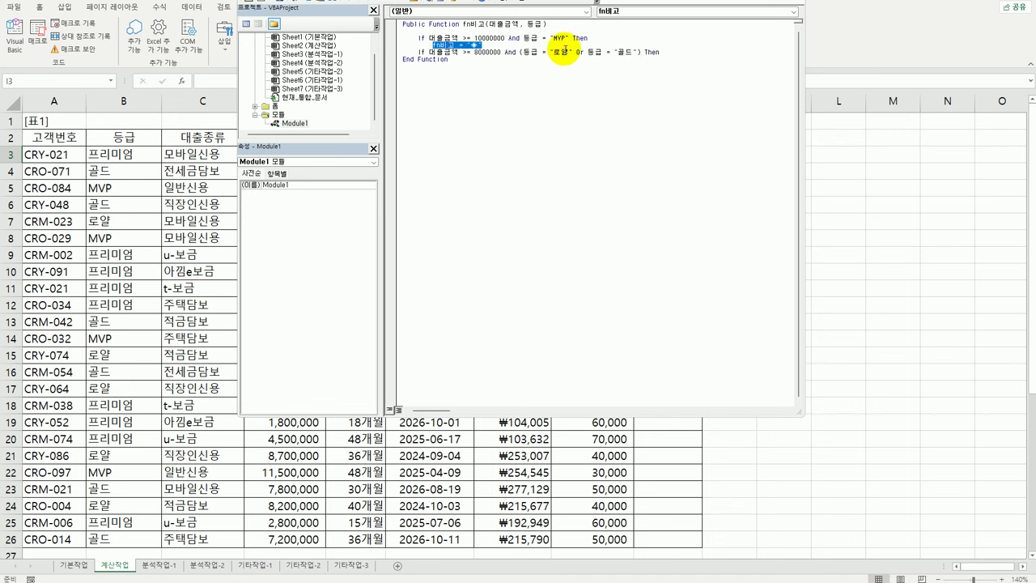
pyautogui.click(703, 57)
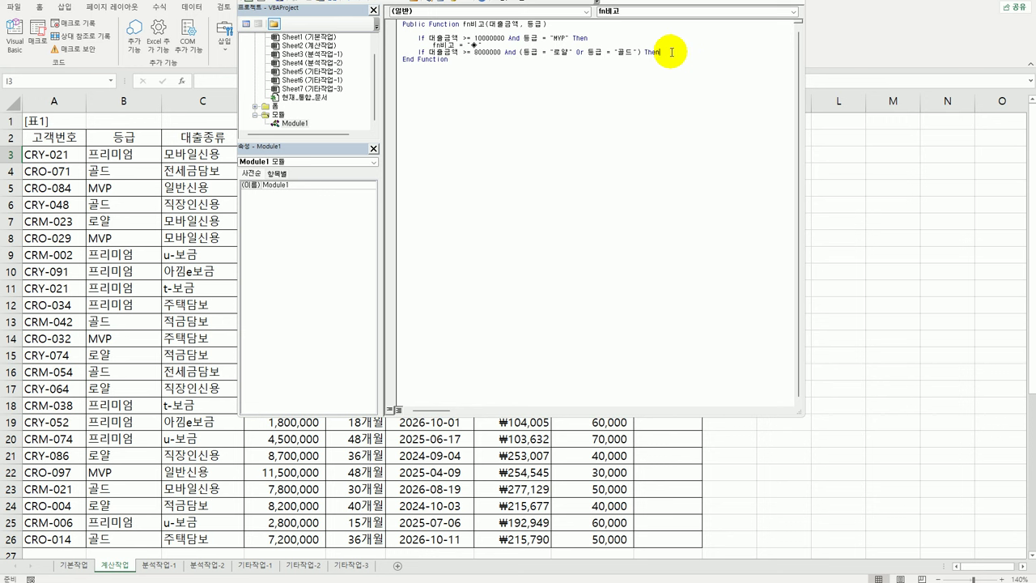
pyautogui.click(675, 52)
pyautogui.press('Return')
pyautogui.hotkey('ctrl', 'v')
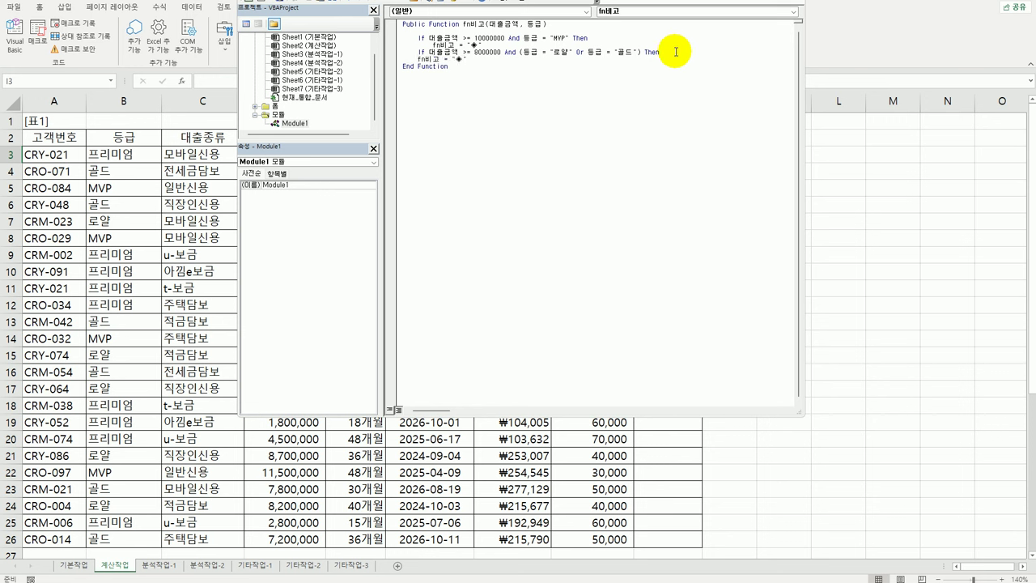
pyautogui.press('Tab')
# - Replace the symbol in the second fn비고 result line with the special character ♣
pyautogui.hotkey('shift', 'Left')
pyautogui.press('Hangul_Hanja')
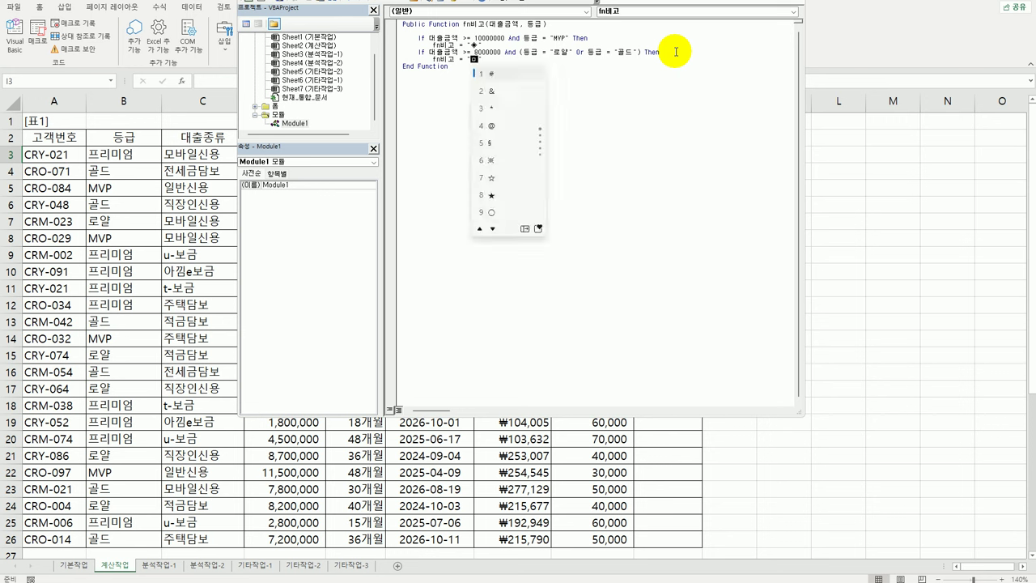
pyautogui.click(525, 228)
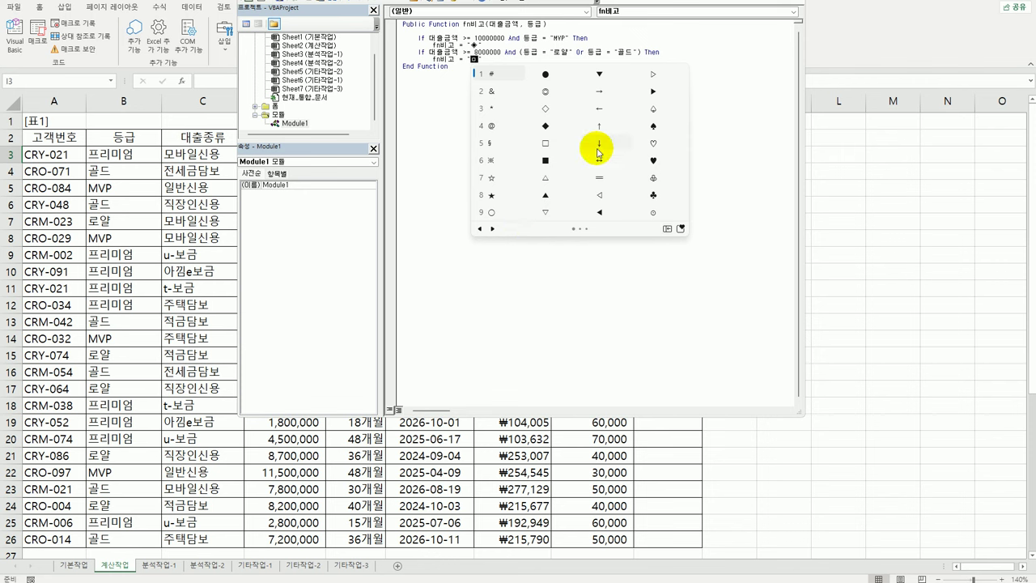
pyautogui.click(652, 194)
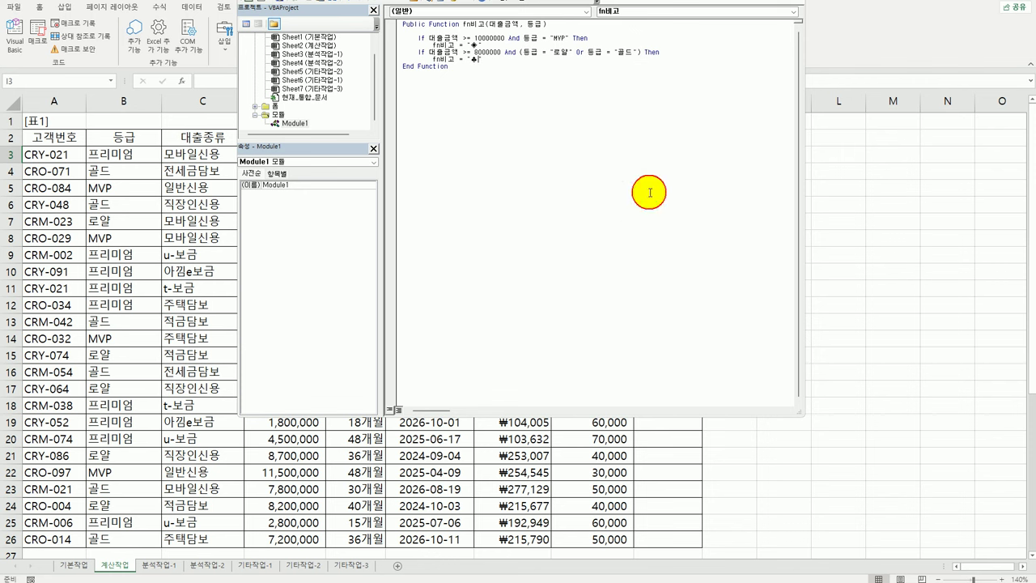
# - Add a blank line after the ♣ result and turn the 8000000 condition into an ElseIf branch
pyautogui.click(499, 60)
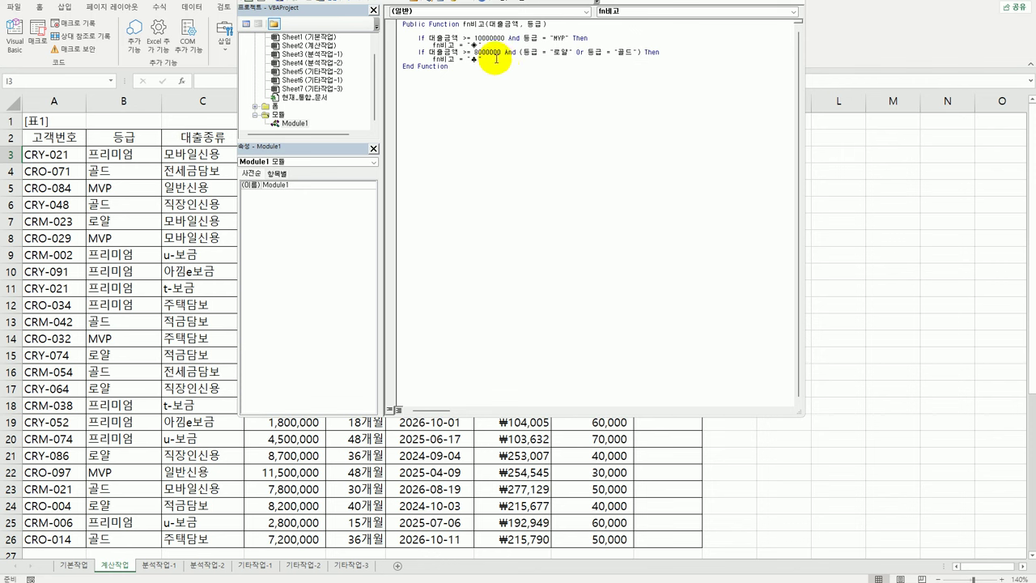
pyautogui.press('Return')
pyautogui.press('Up')
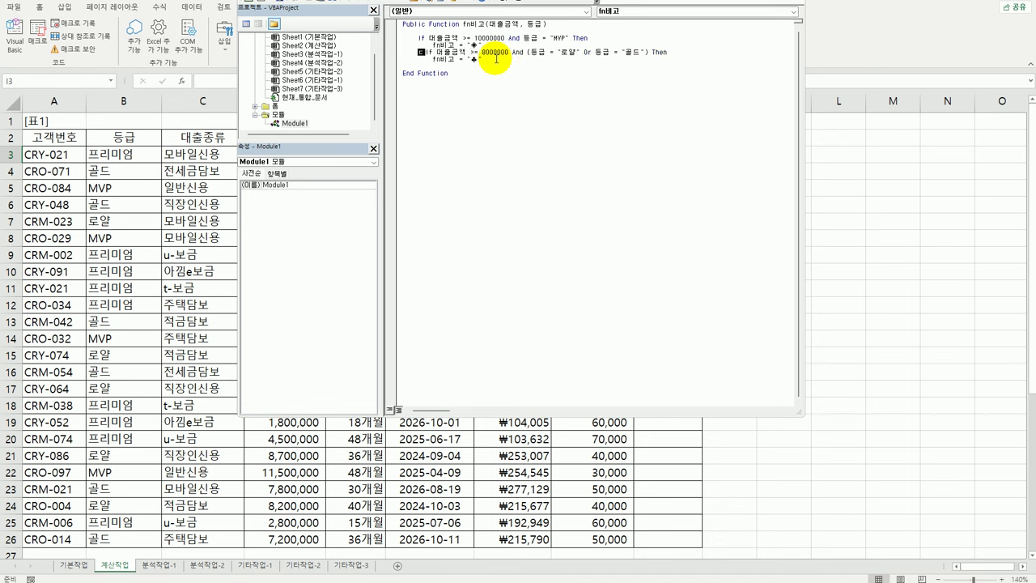
pyautogui.write('else')
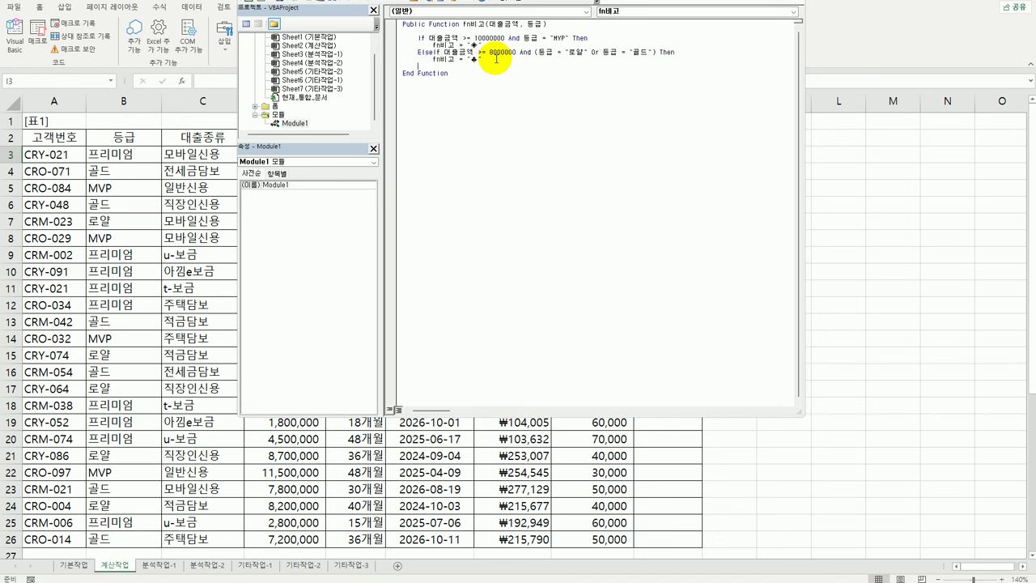
# - Add an Else branch that returns an empty string for fn비고, and close the block with End If
pyautogui.write('else')
pyautogui.press('Return')
pyautogui.hotkey('ctrl', 'v')
pyautogui.hotkey('shift', 'Right')
pyautogui.press('Delete')
pyautogui.press('End')
pyautogui.press('Return')
pyautogui.press('BackSpace')
pyautogui.write('end if')
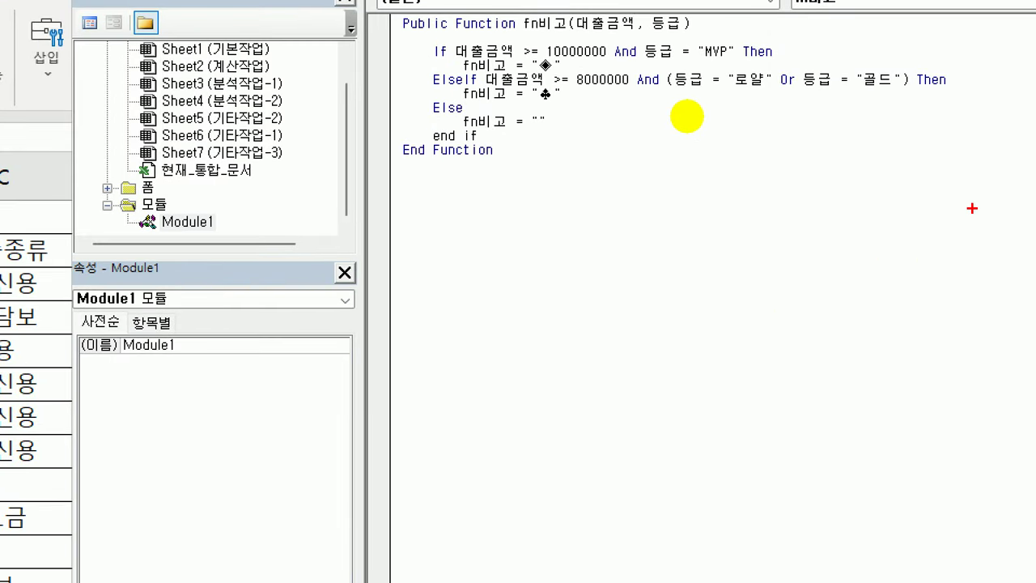
pyautogui.moveTo(972, 208)
pyautogui.mouseDown()
pyautogui.moveTo(527, 256)
pyautogui.moveTo(393, 24)
pyautogui.moveTo(429, 2)
pyautogui.moveTo(948, 57)
pyautogui.moveTo(971, 154)
pyautogui.moveTo(967, 212)
pyautogui.mouseUp()
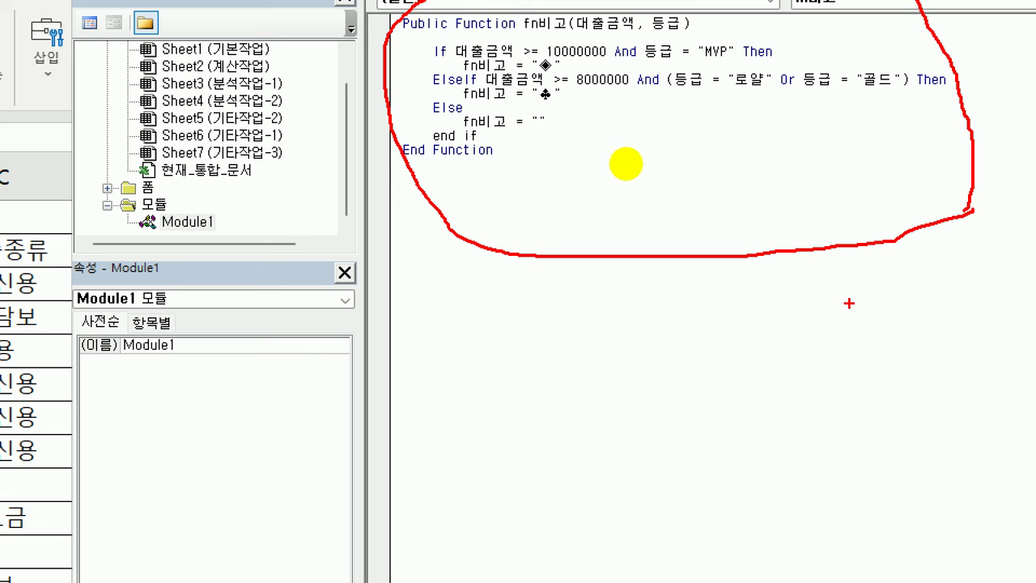
pyautogui.press('Escape')
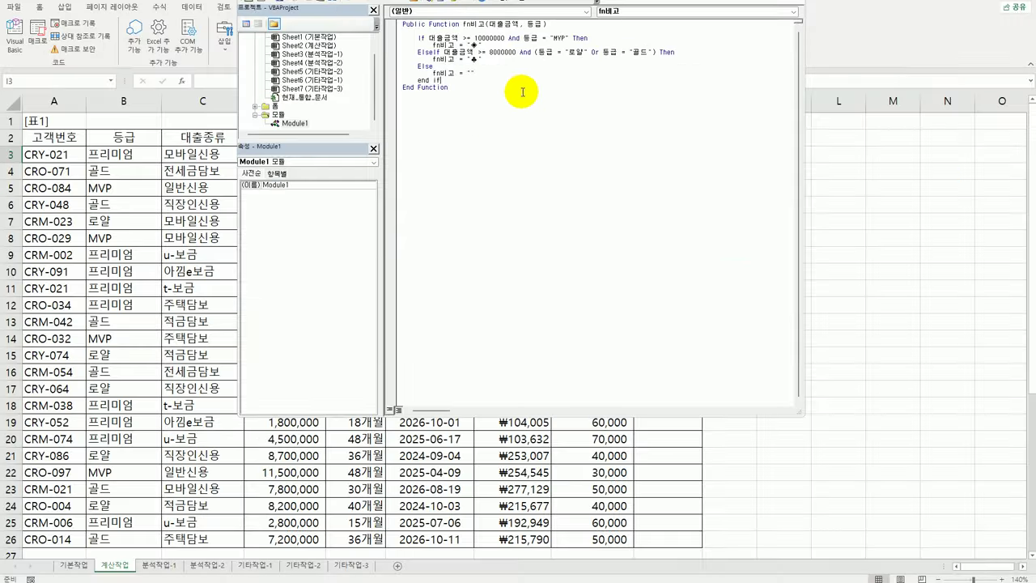
# - Return to the worksheet and insert the user-defined function fn비고 into cell I3
pyautogui.hotkey('alt', 'F11')
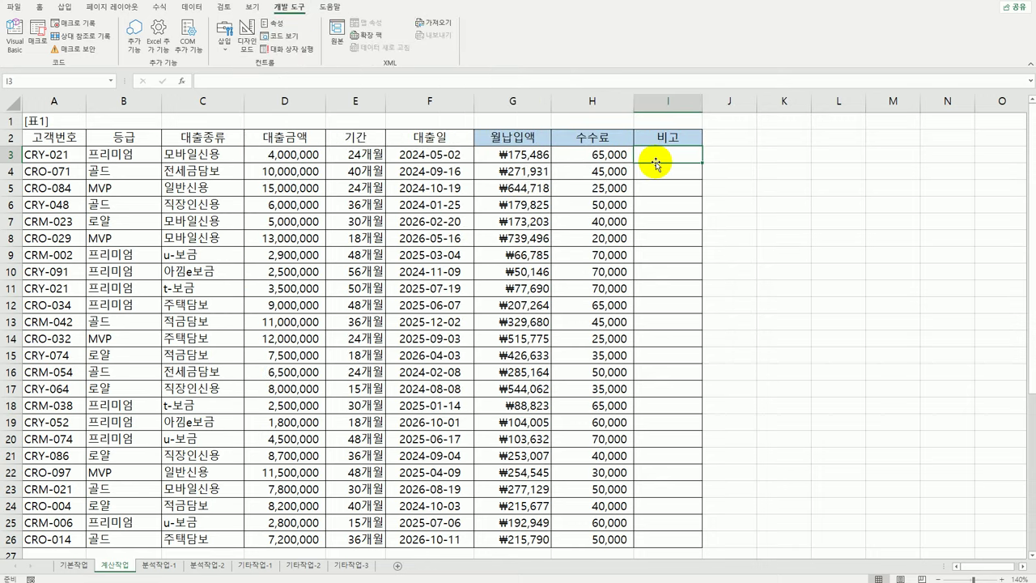
pyautogui.click(182, 81)
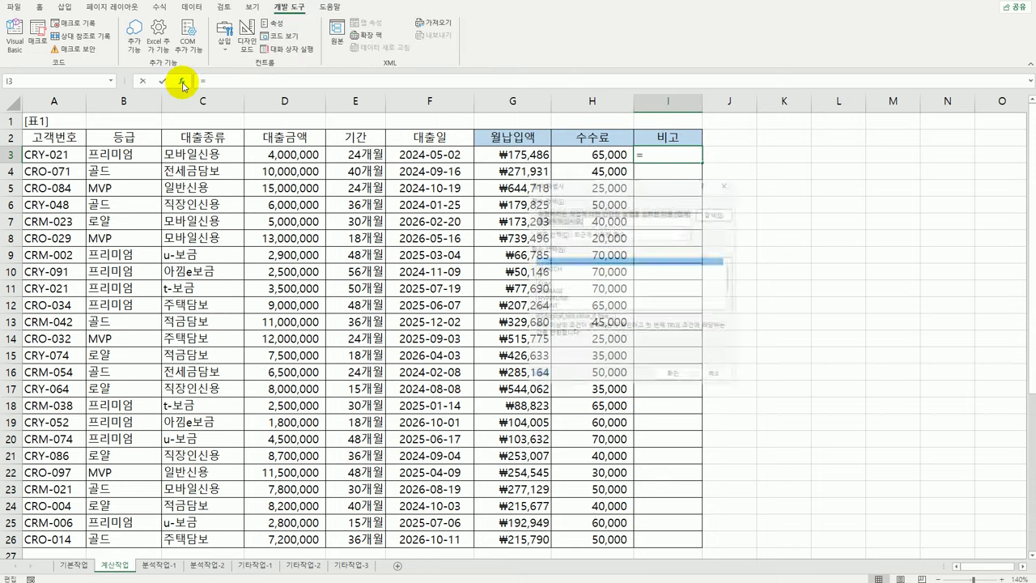
pyautogui.click(600, 229)
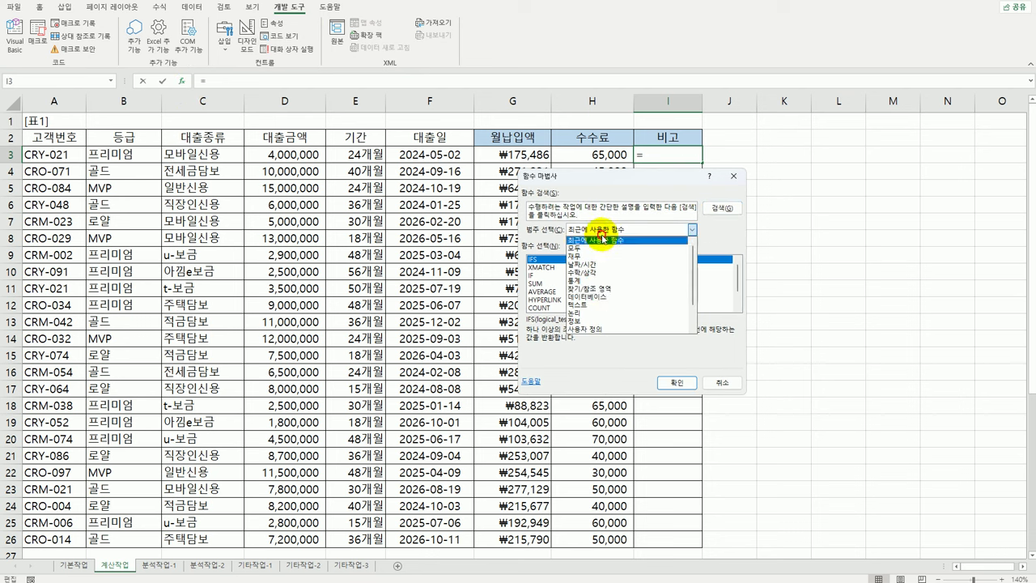
pyautogui.click(600, 330)
pyautogui.click(662, 382)
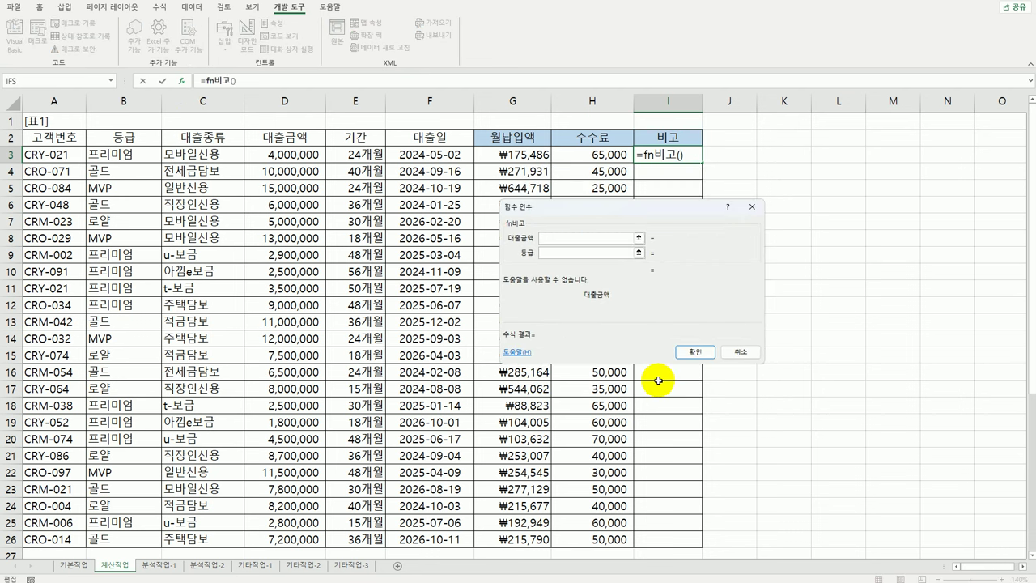
# - Set the fn비고 arguments to D3 for 대출금액 and B3 for 등급, and accept the formula
pyautogui.click(299, 155)
pyautogui.click(552, 253)
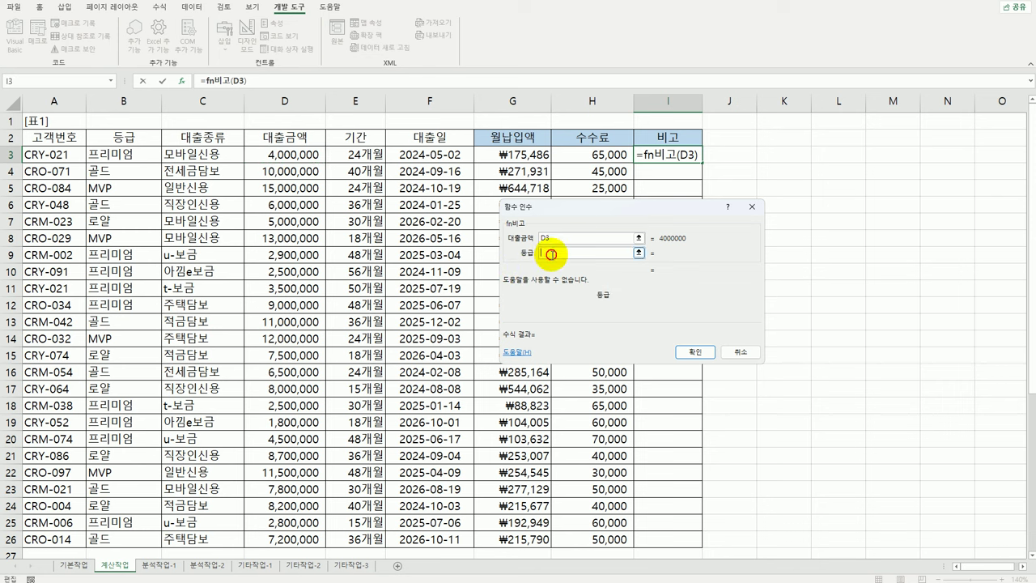
pyautogui.click(141, 156)
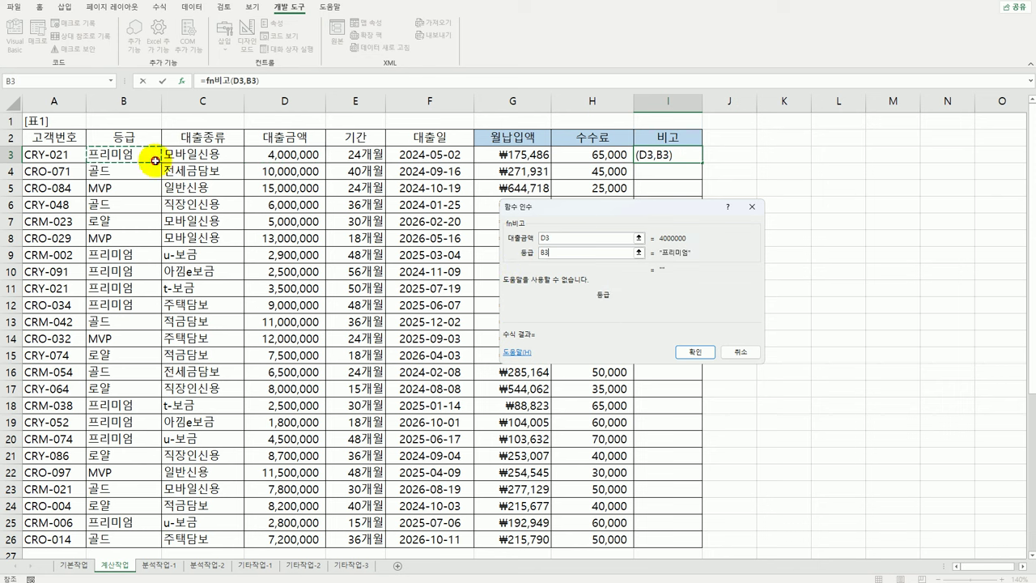
pyautogui.click(701, 353)
pyautogui.press('Return')
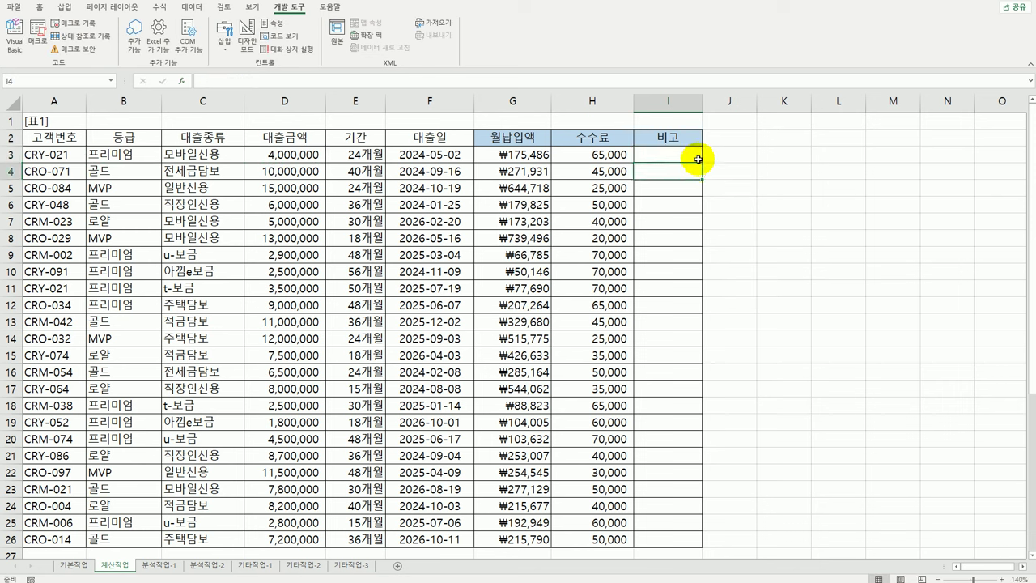
# - Fill the fn비고 formula from I3 down the 비고 column to row 26
pyautogui.click(696, 155)
pyautogui.doubleClick(702, 162)
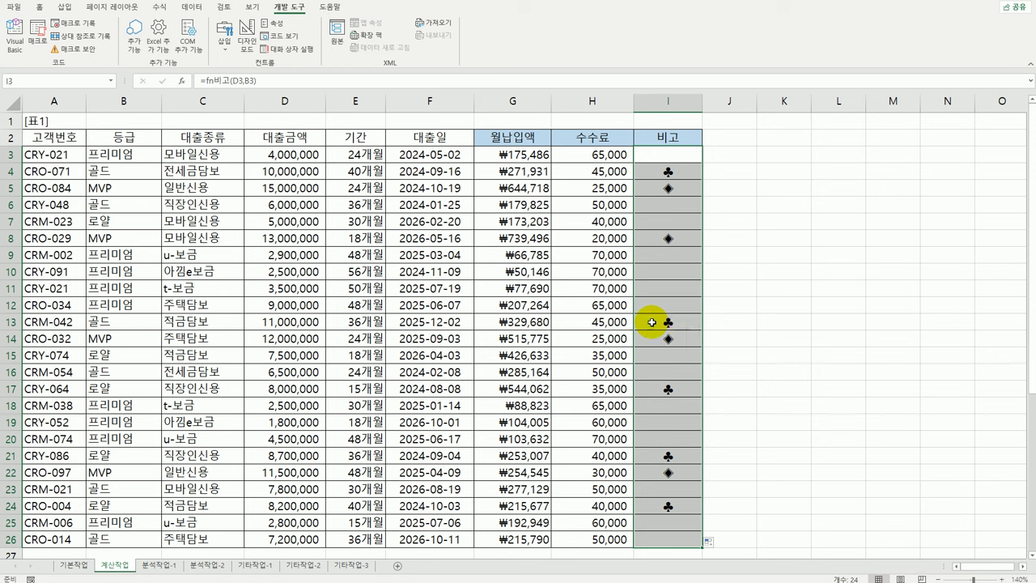
pyautogui.click(64, 125)
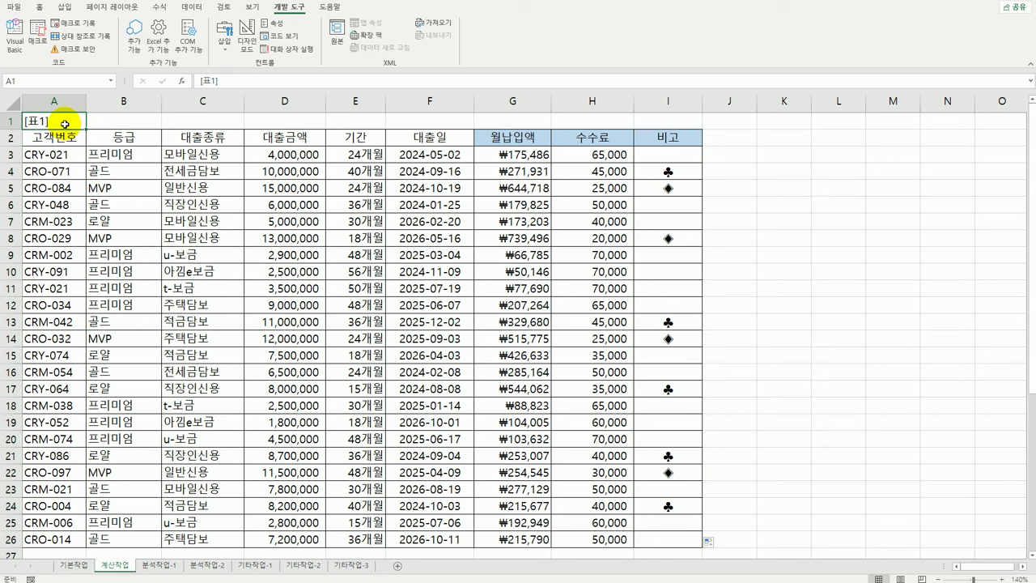
# - Start a Microsoft Query import at cell A5 of the 분석작업-1 sheet with MS Access Database as the data source
pyautogui.click(155, 566)
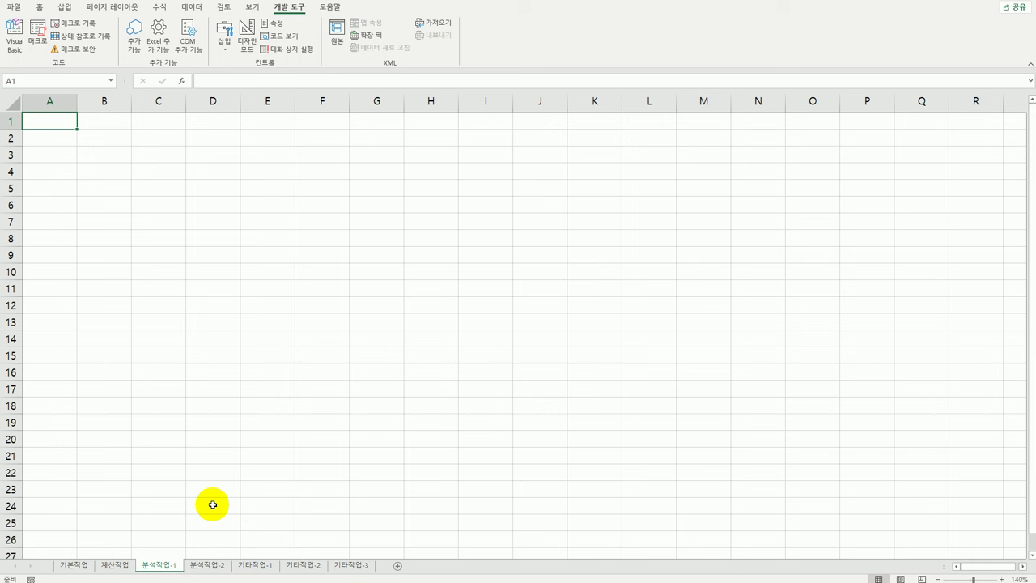
pyautogui.click(56, 189)
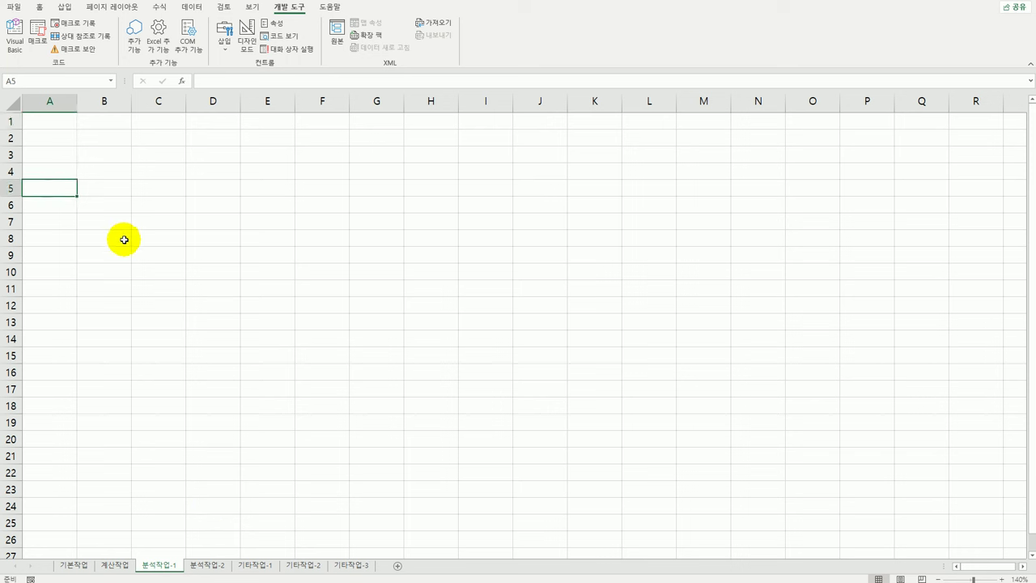
pyautogui.click(191, 8)
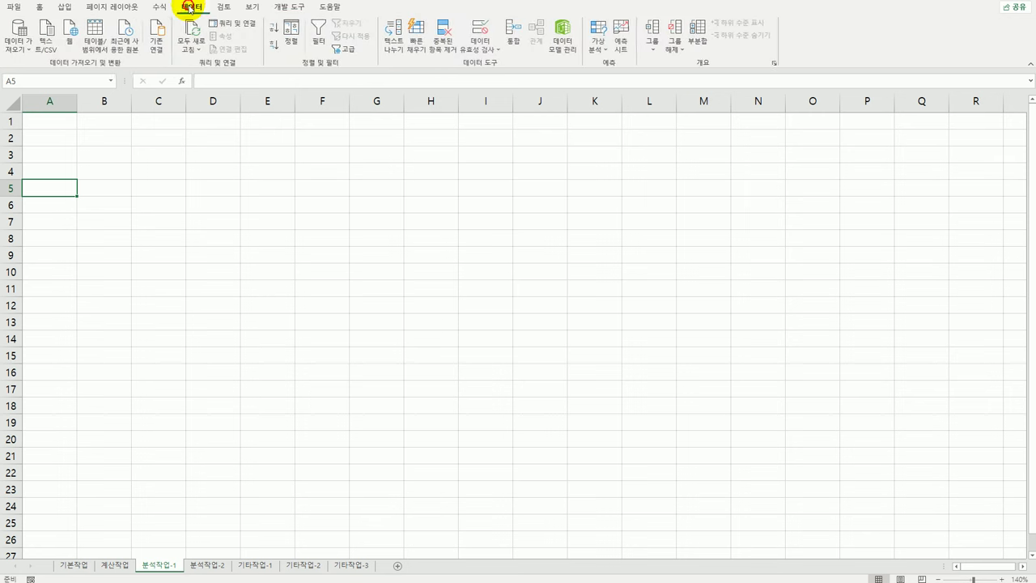
pyautogui.click(25, 50)
pyautogui.moveTo(62, 172)
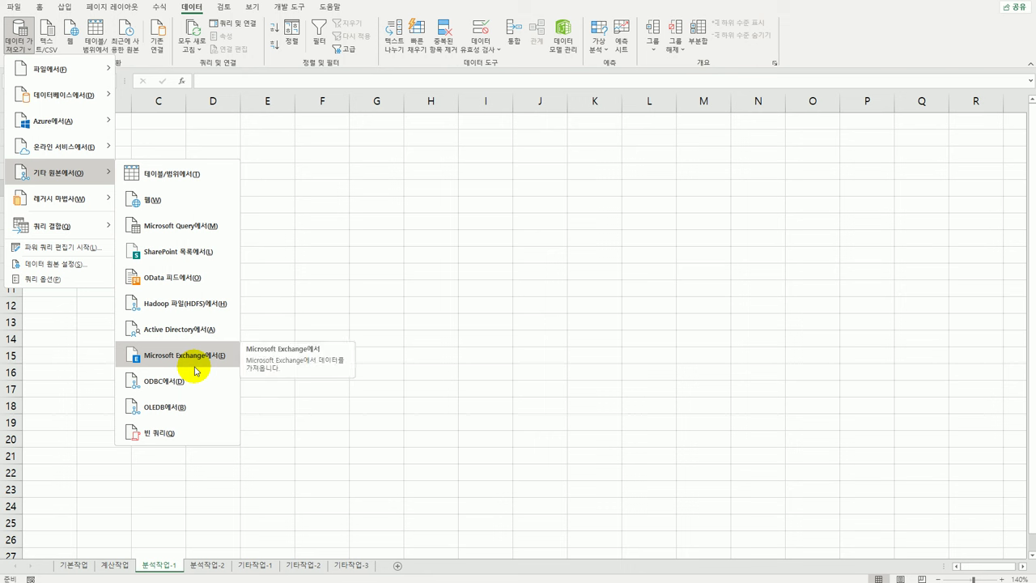
pyautogui.click(194, 230)
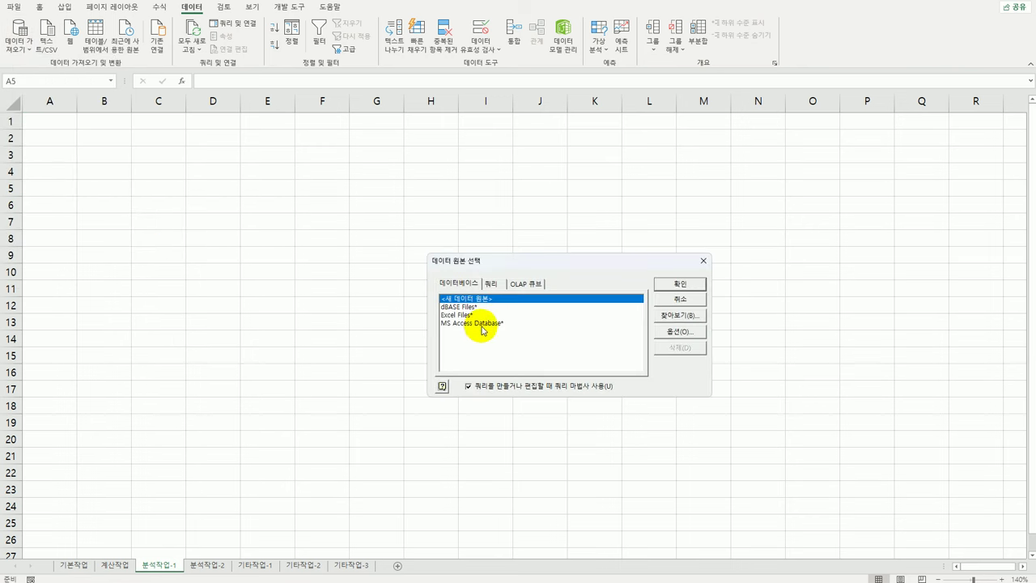
pyautogui.click(482, 324)
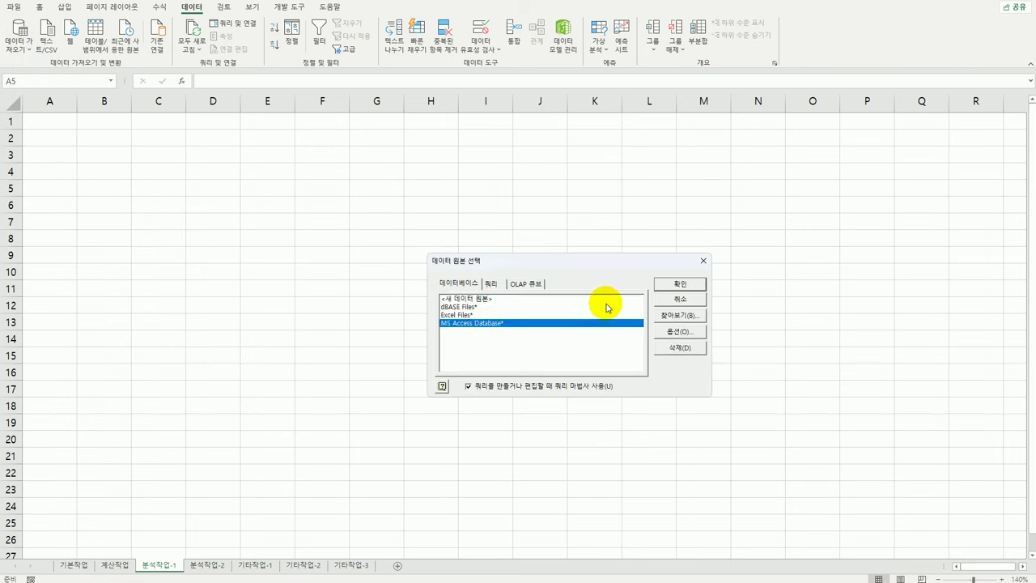
pyautogui.click(684, 287)
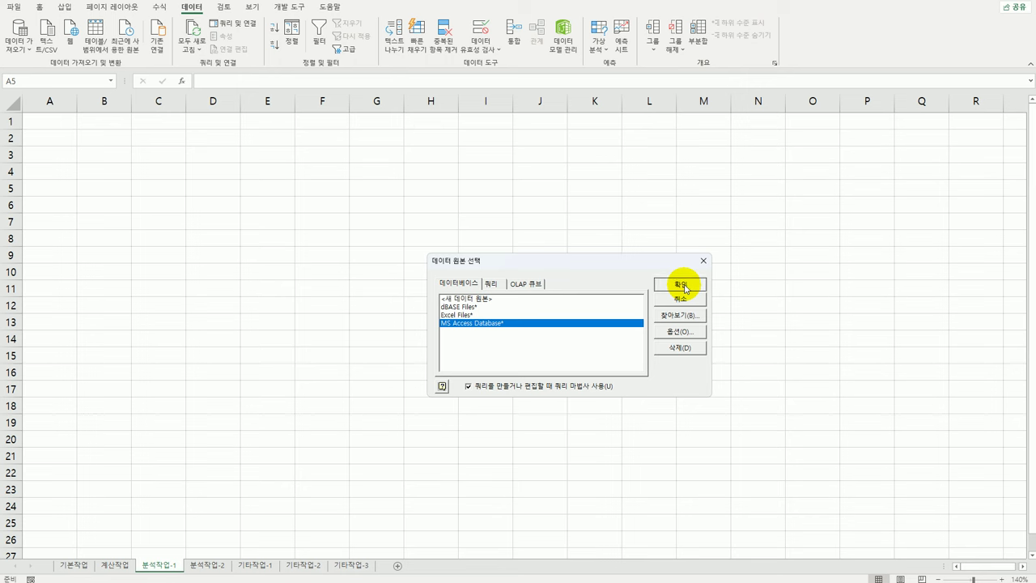
# - Confirm the Access data source and connect to the 보험.accdb database
pyautogui.click(684, 287)
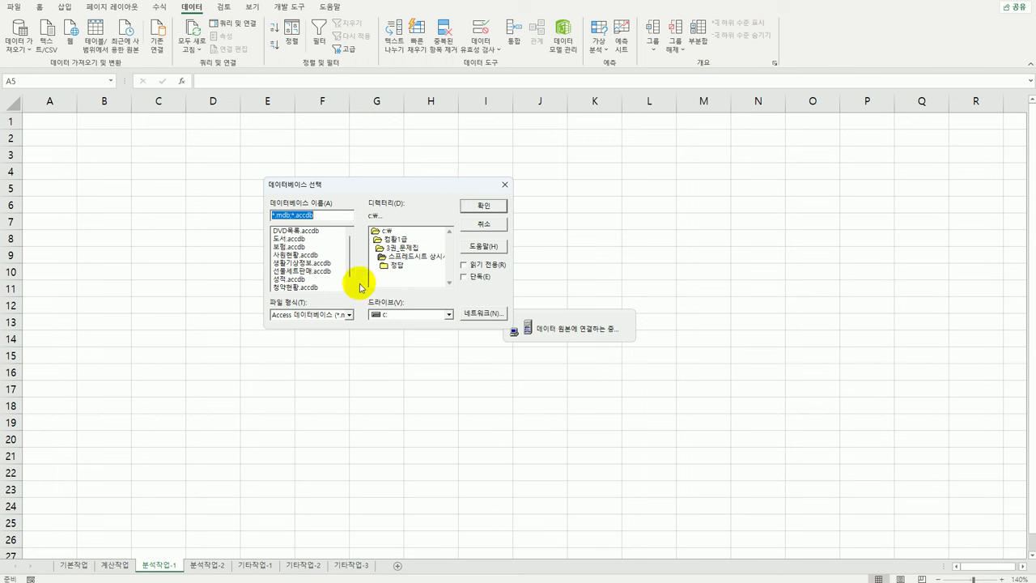
pyautogui.click(289, 247)
pyautogui.click(480, 206)
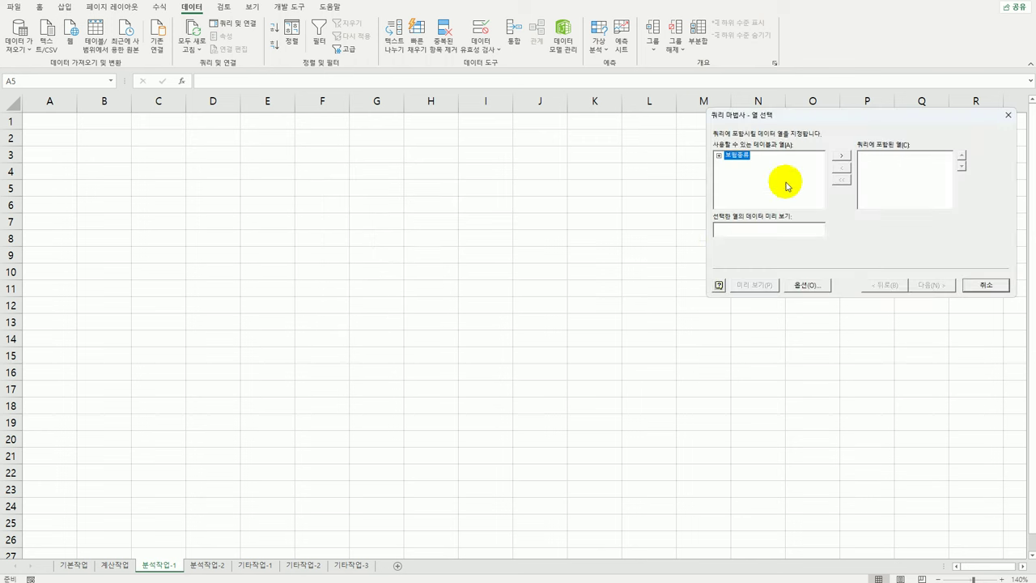
# - Add 가입년월일, 보험코드, 보험종류, 가입지점명 and 월불입액 from the 보험종류 table to the query columns
pyautogui.moveTo(795, 118); pyautogui.dragTo(441, 153)
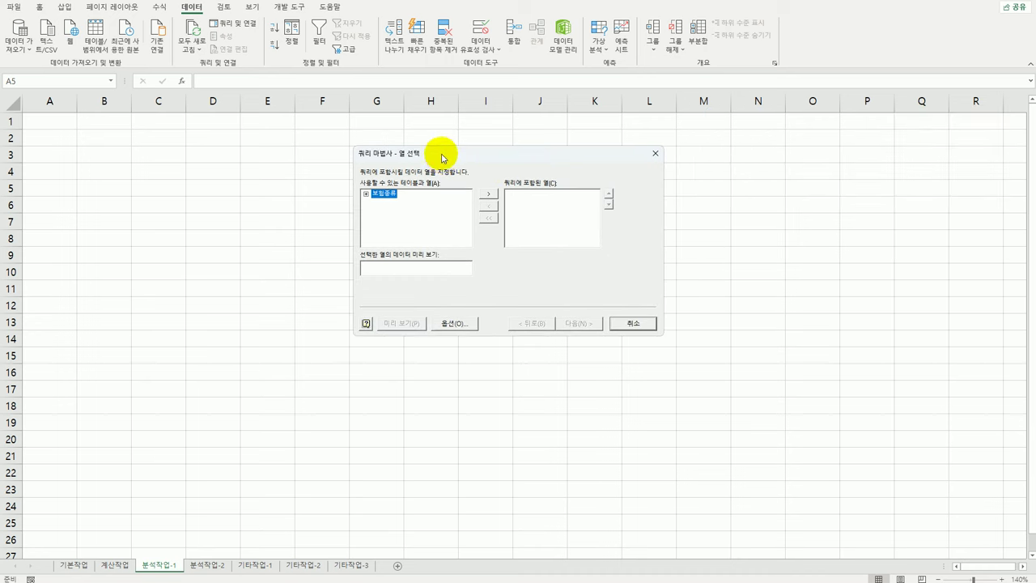
pyautogui.doubleClick(386, 195)
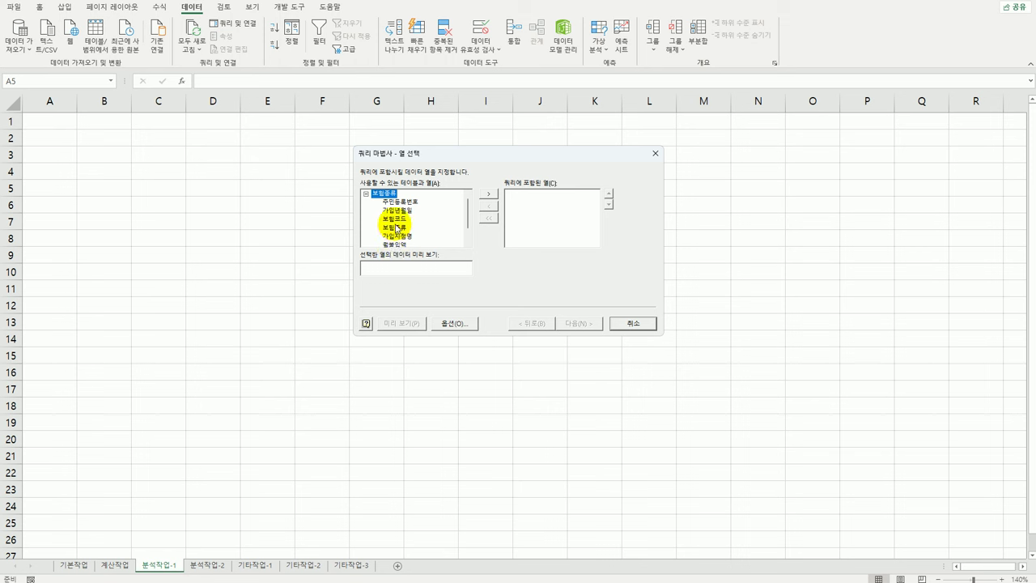
pyautogui.doubleClick(396, 211)
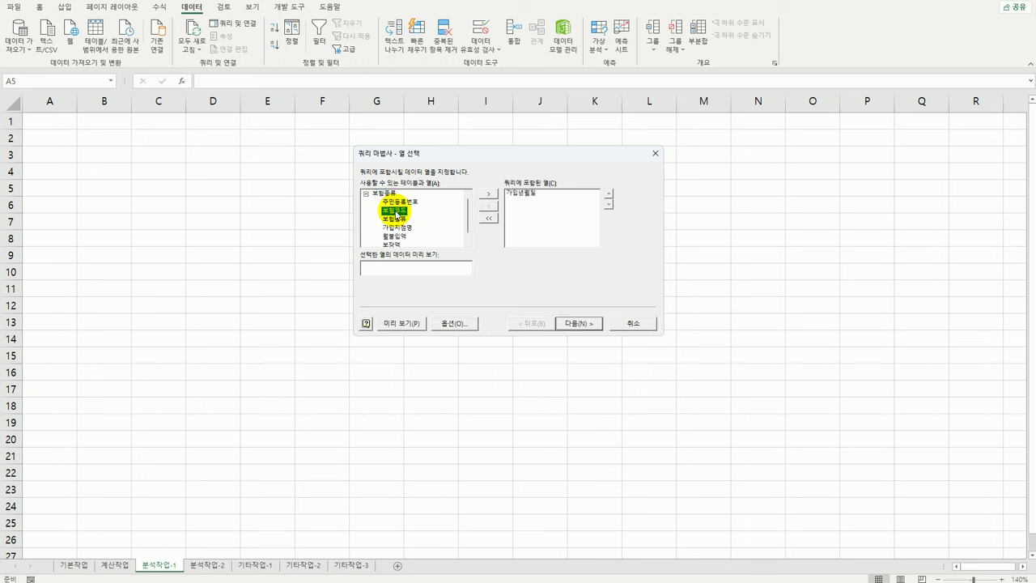
pyautogui.doubleClick(395, 212)
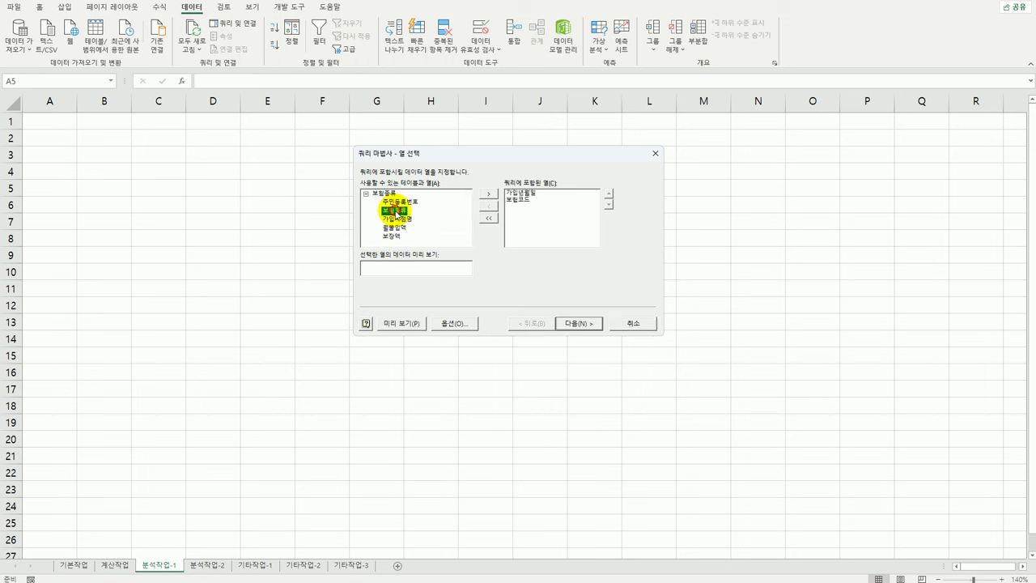
pyautogui.doubleClick(396, 214)
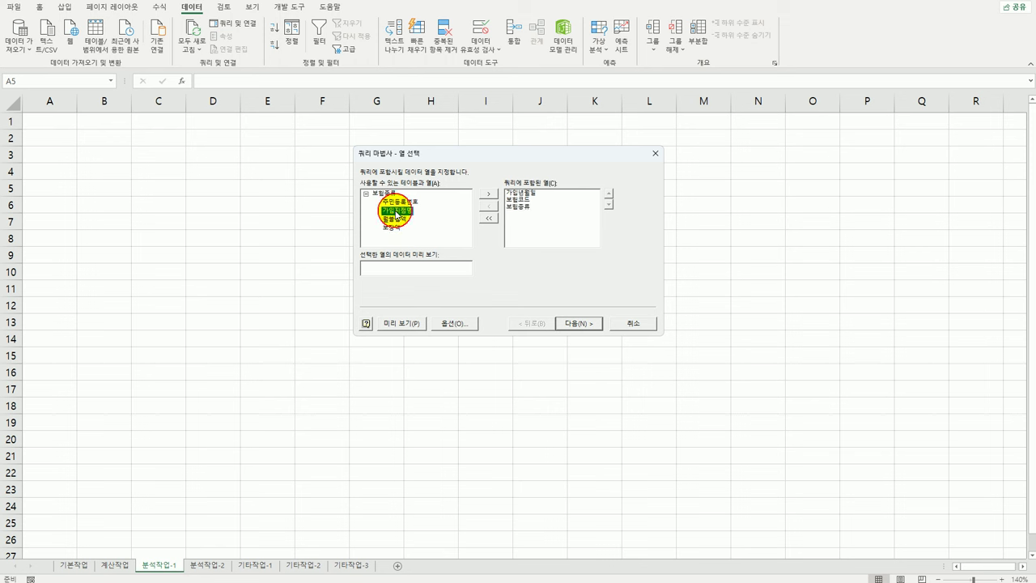
pyautogui.doubleClick(396, 213)
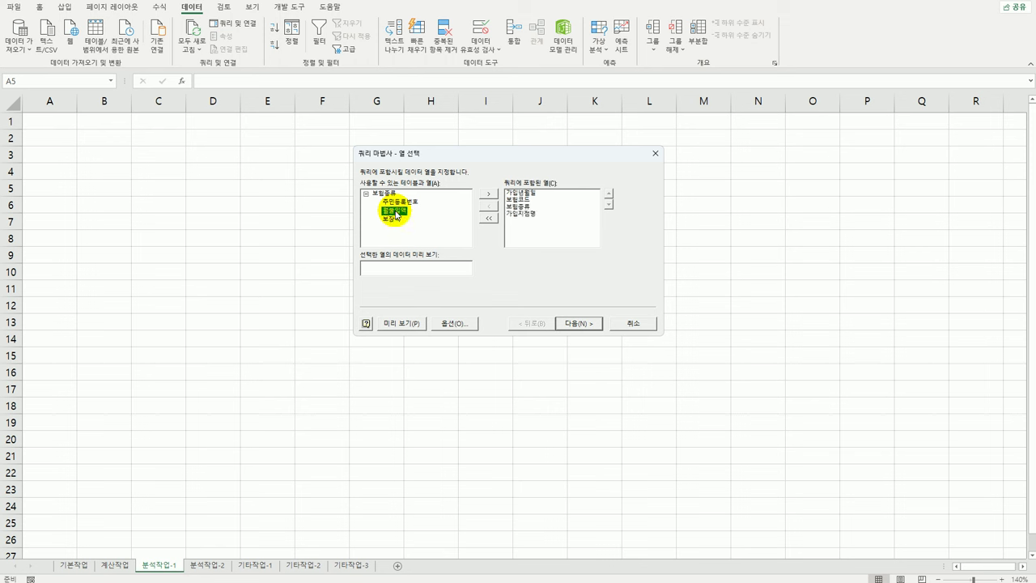
pyautogui.doubleClick(396, 212)
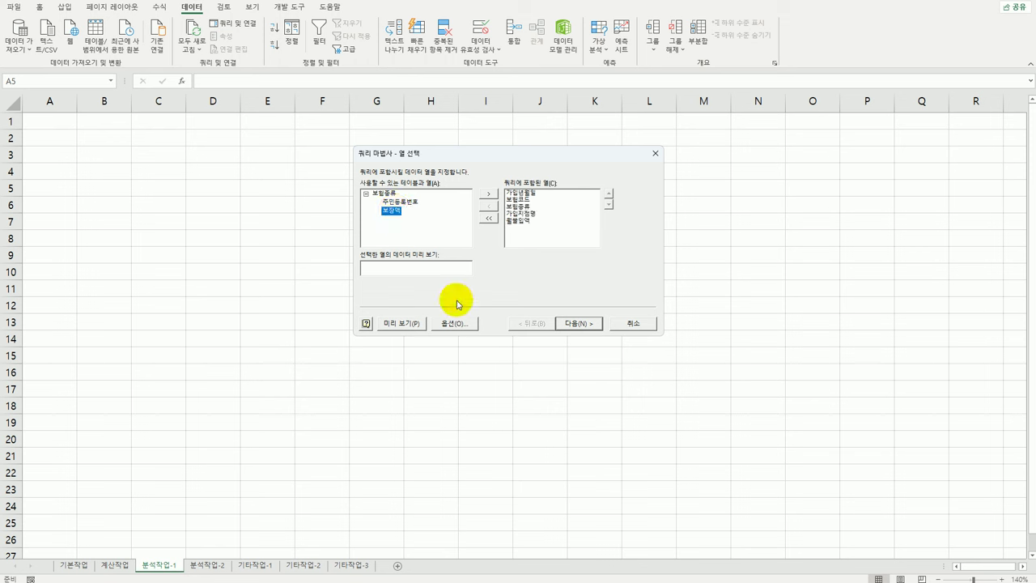
# - Finish the query without filtering or sorting and return the data to Excel as a PivotTable report at cell A5
pyautogui.click(578, 328)
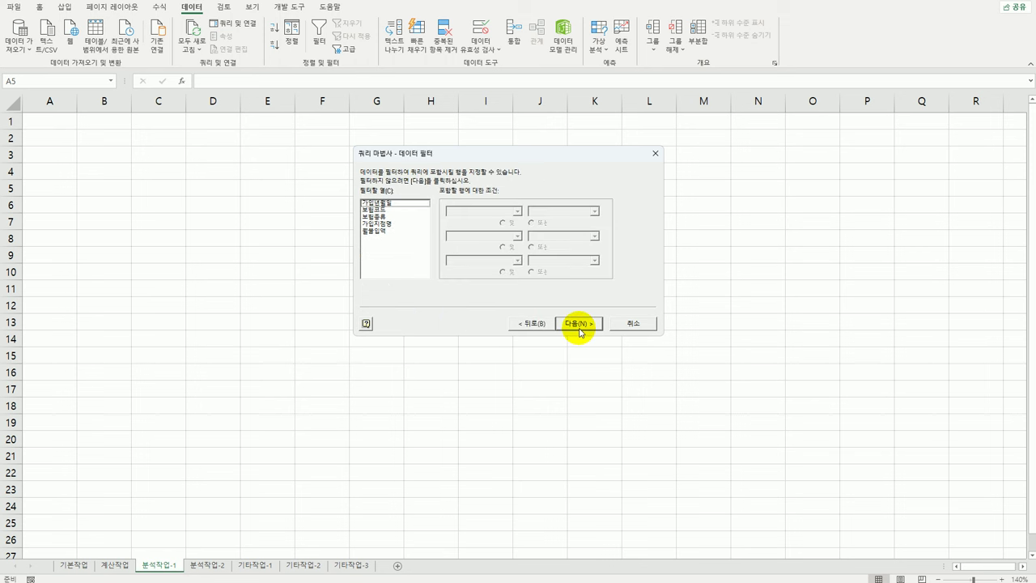
pyautogui.click(580, 330)
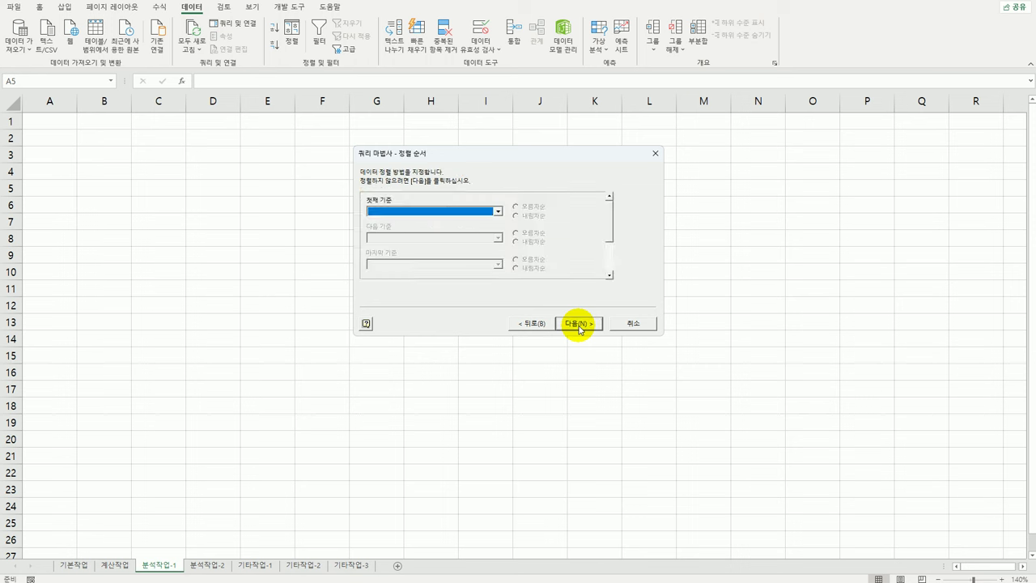
pyautogui.click(578, 326)
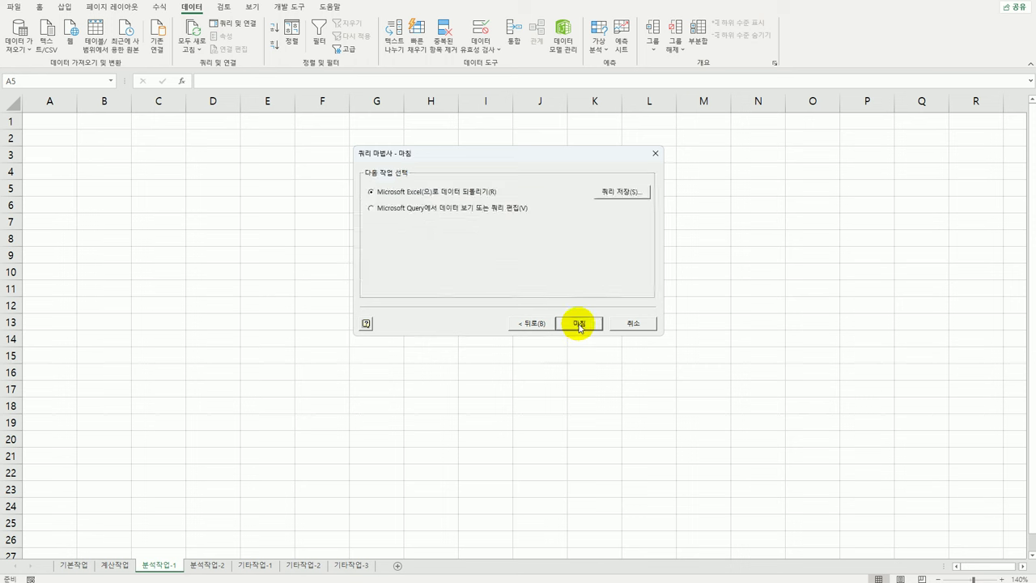
pyautogui.click(579, 326)
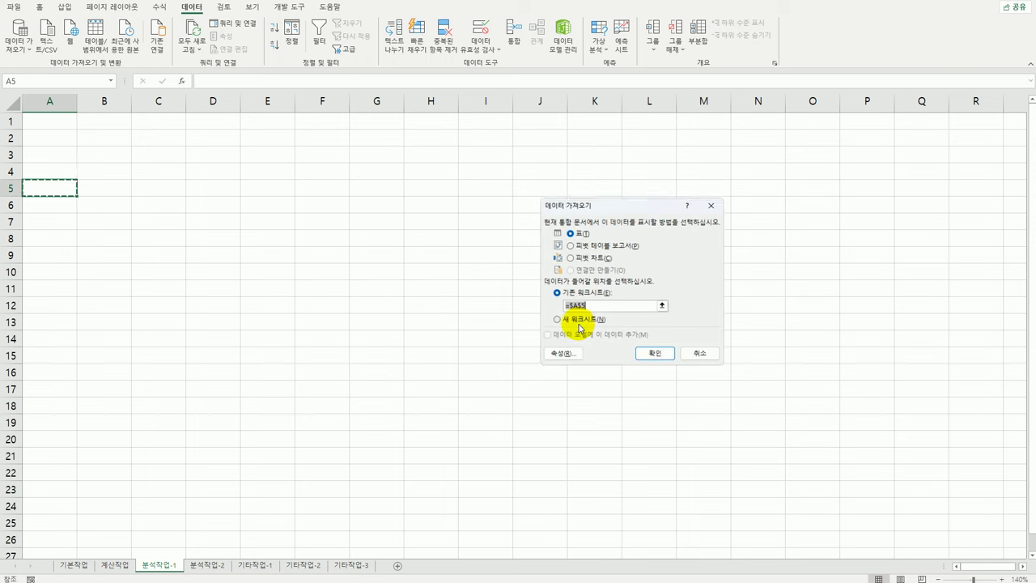
pyautogui.click(592, 249)
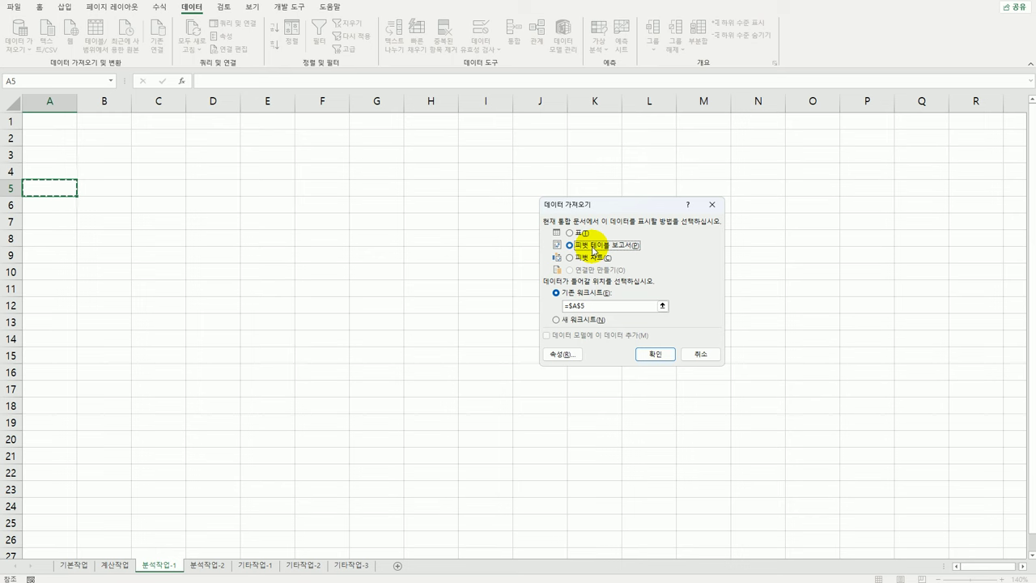
pyautogui.click(650, 355)
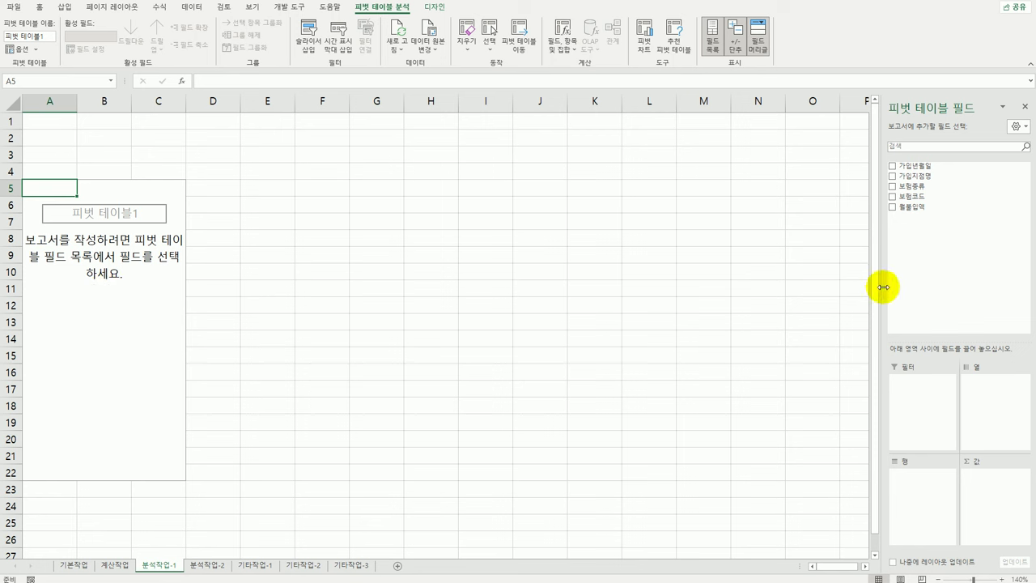
# - Place 가입지점명 in the pivot table's filters, 가입년월일 and 보험종류 in rows, and 보험코드 and 월불입액 in values
pyautogui.moveTo(881, 288); pyautogui.dragTo(853, 290)
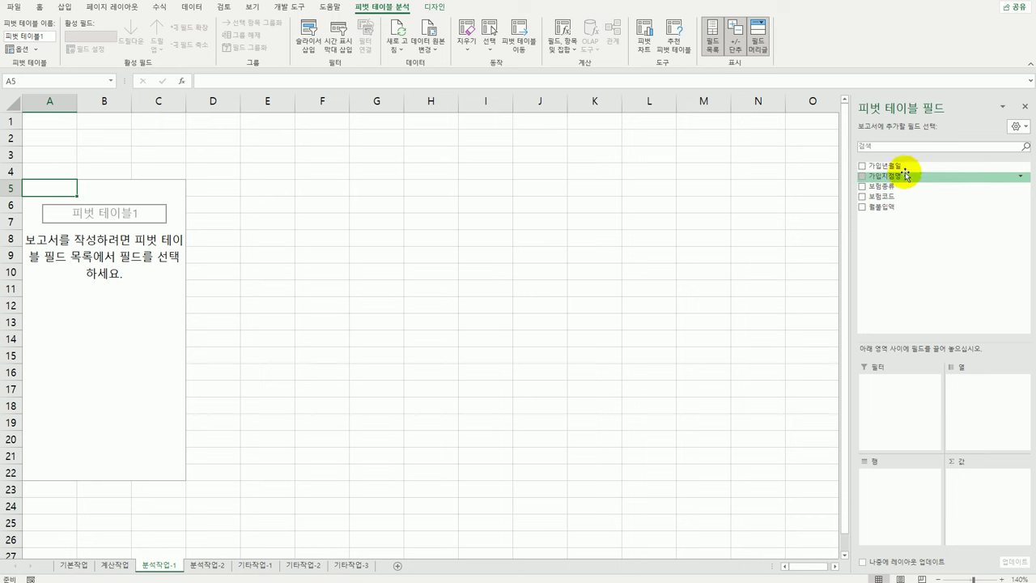
pyautogui.moveTo(904, 175); pyautogui.dragTo(890, 407)
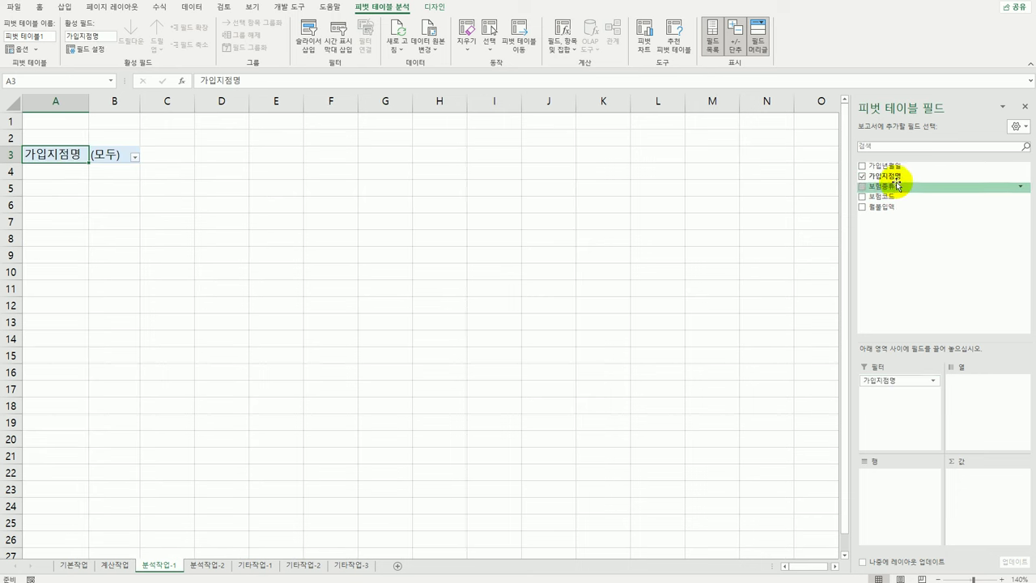
pyautogui.moveTo(894, 172); pyautogui.dragTo(893, 488)
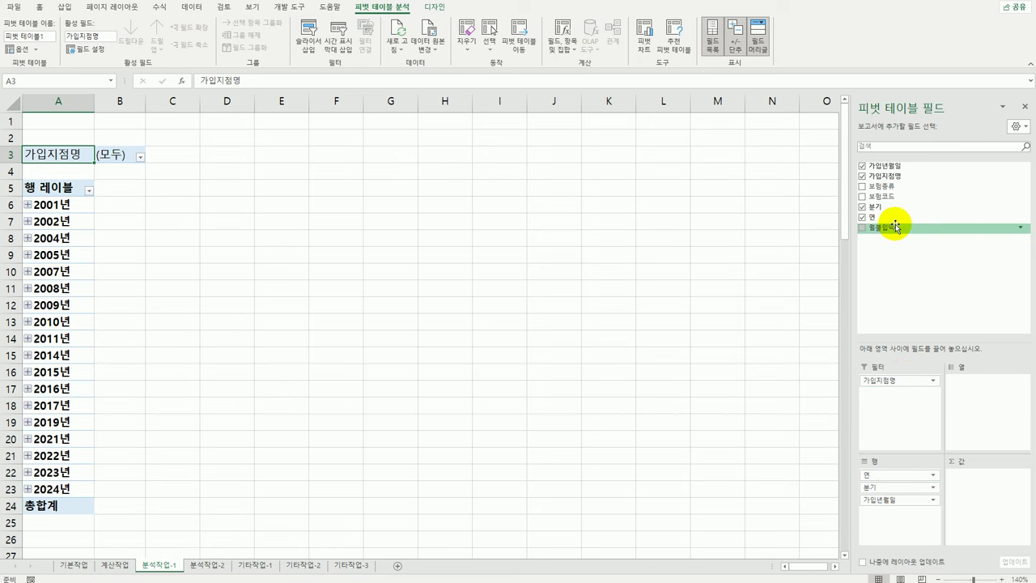
pyautogui.moveTo(890, 188); pyautogui.dragTo(897, 521)
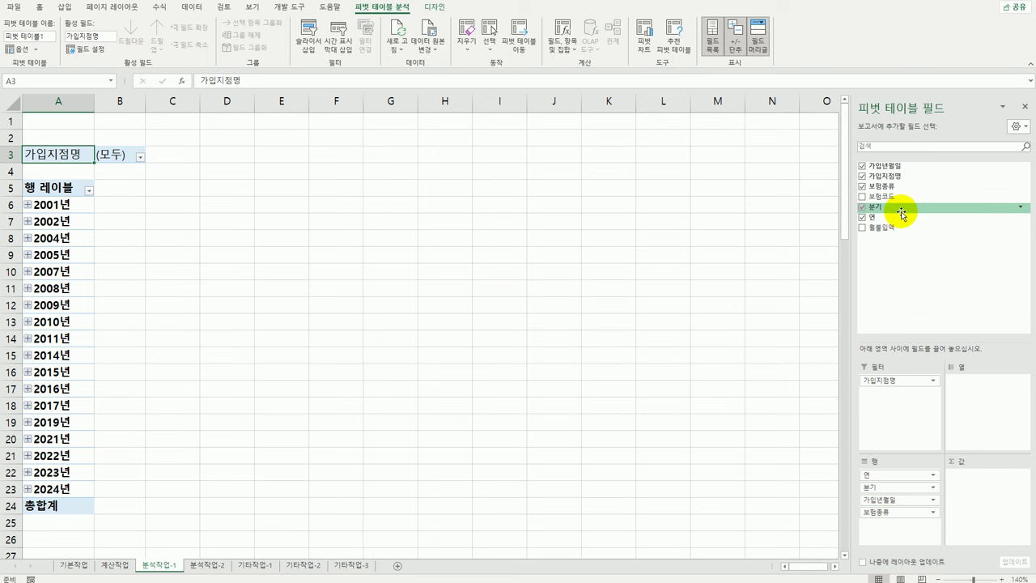
pyautogui.moveTo(895, 197); pyautogui.dragTo(969, 496)
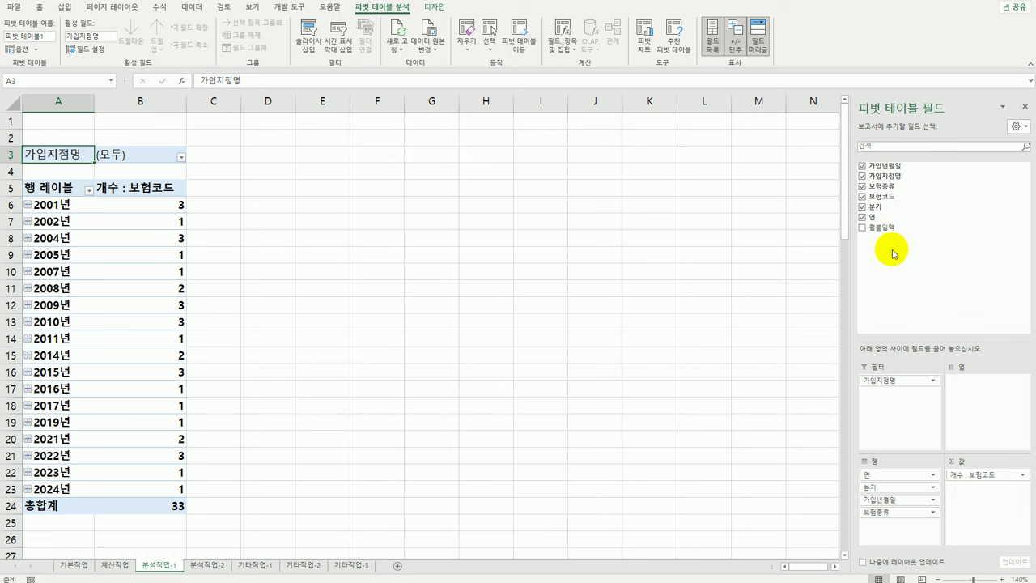
pyautogui.moveTo(888, 227); pyautogui.dragTo(990, 520)
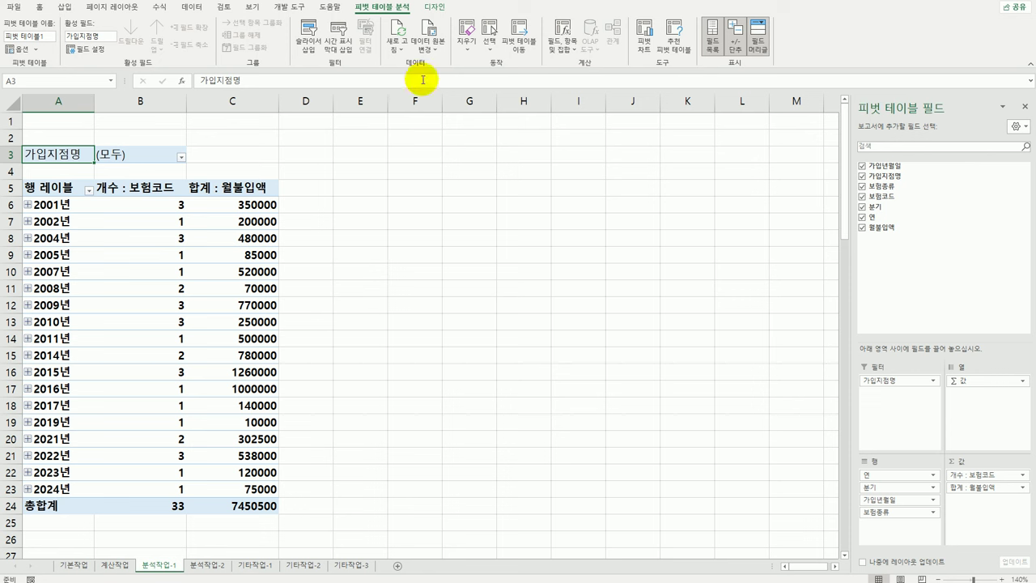
# - Change the pivot table's report layout to tabular form
pyautogui.click(434, 8)
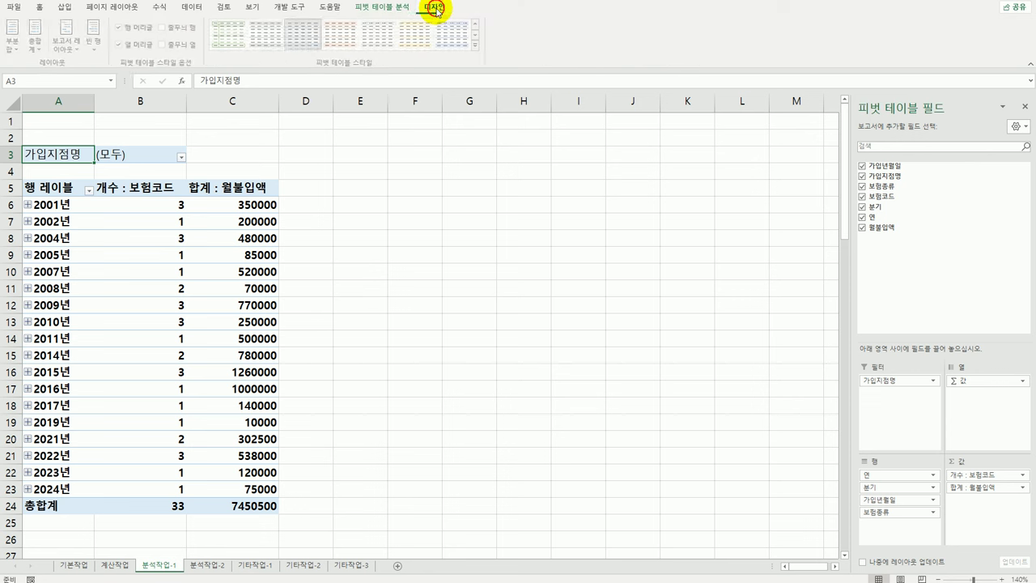
pyautogui.click(75, 42)
pyautogui.click(73, 121)
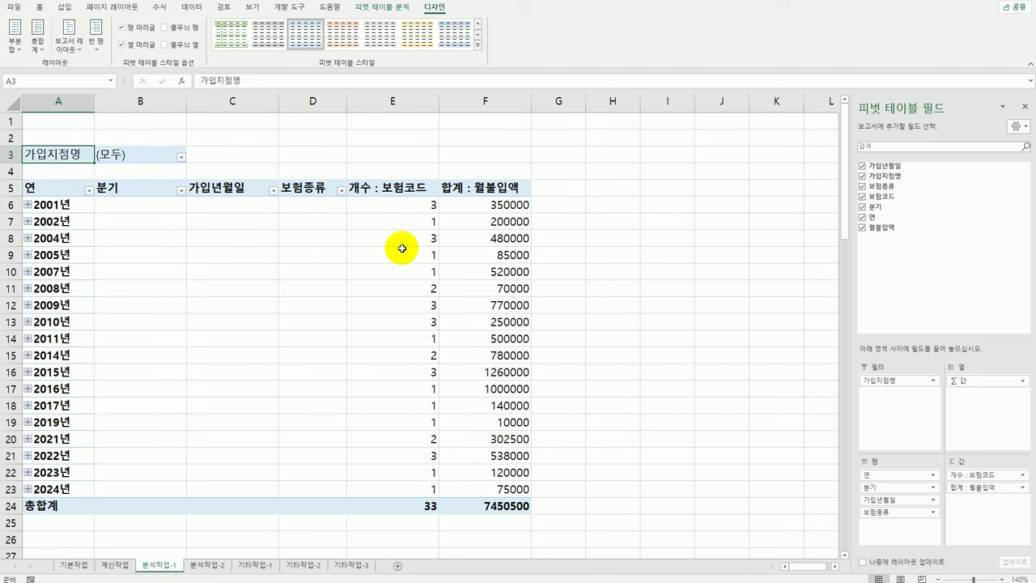
# - Regroup the pivot table's 가입년월일 dates by quarter (분기) only, removing the month and year units
pyautogui.moveTo(402, 249)
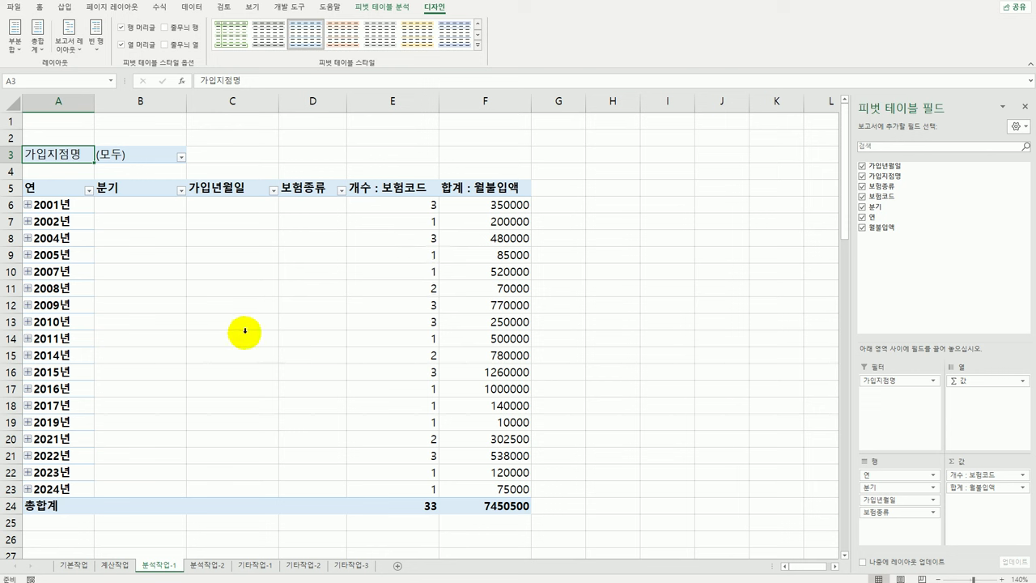
pyautogui.click(66, 205)
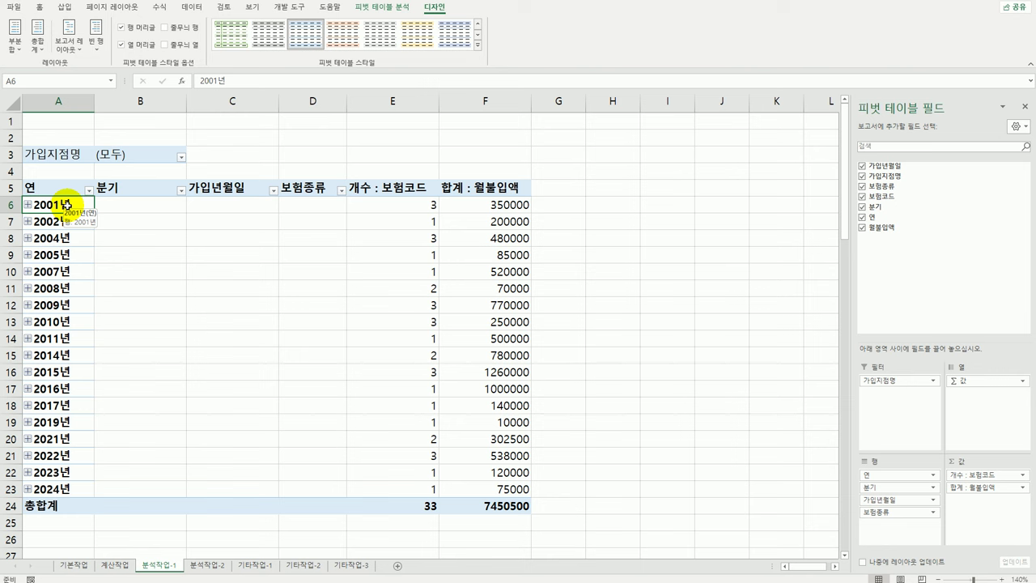
pyautogui.rightClick(66, 205)
pyautogui.click(160, 325)
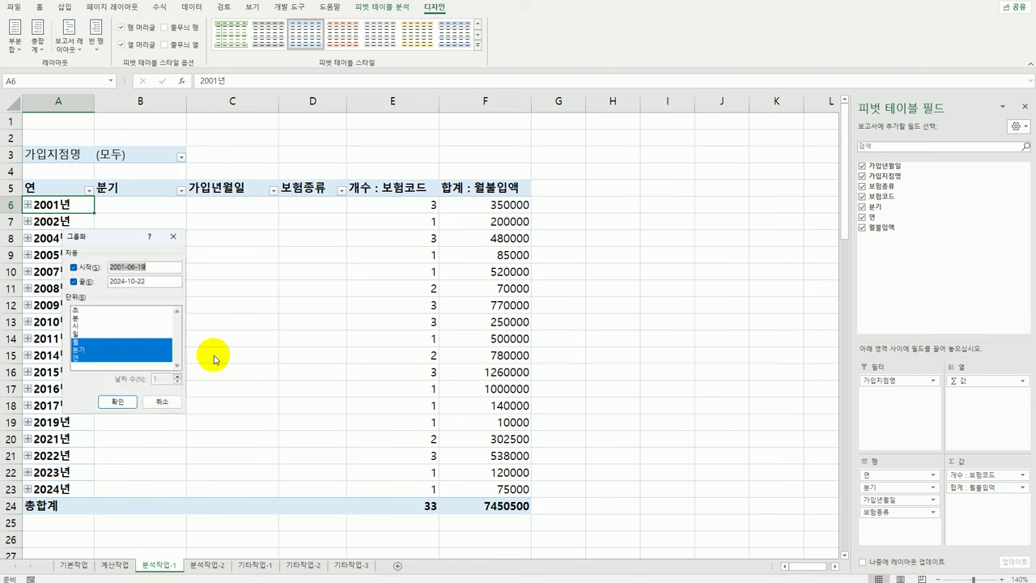
pyautogui.click(99, 341)
pyautogui.click(98, 349)
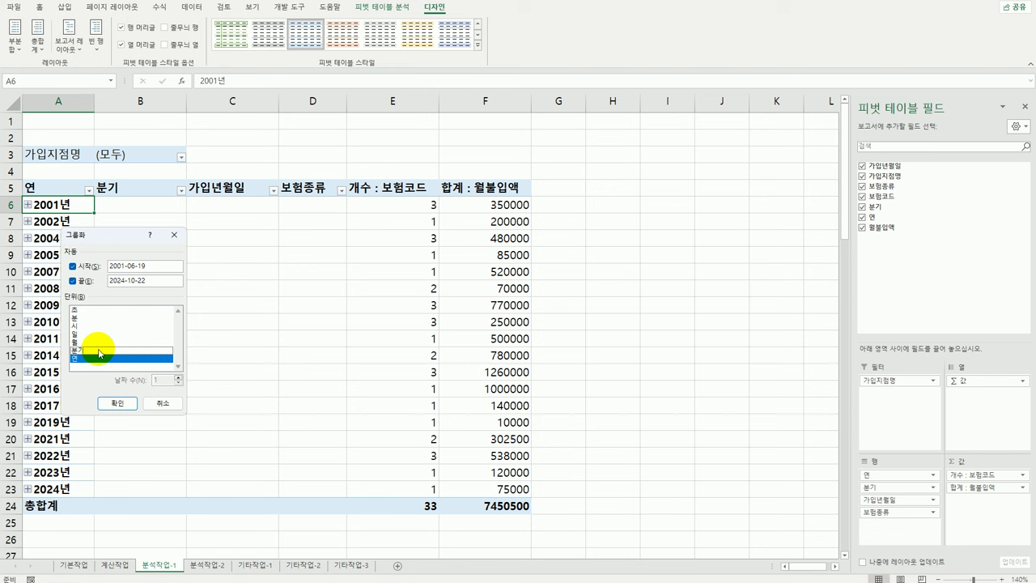
pyautogui.click(94, 358)
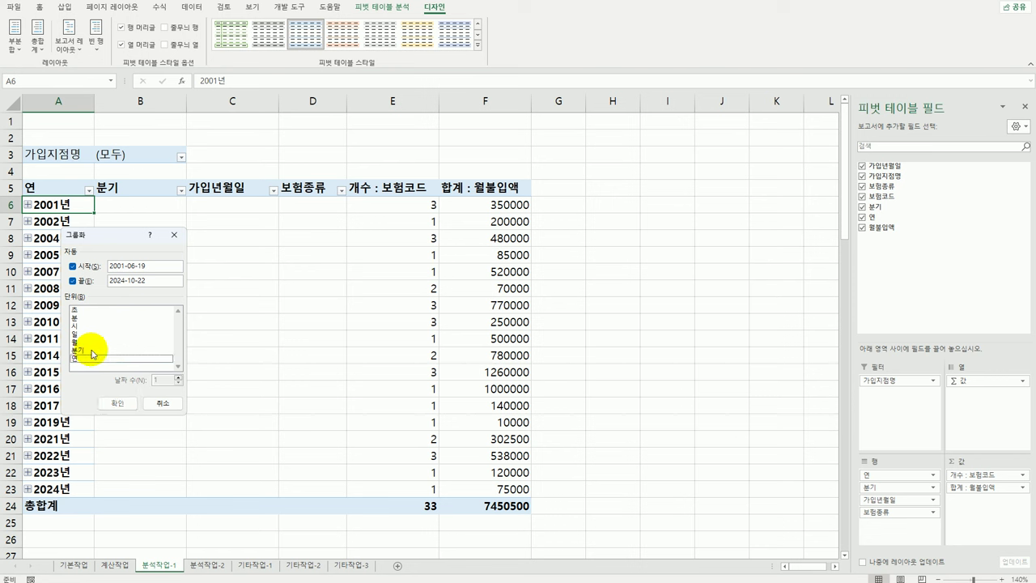
pyautogui.click(94, 351)
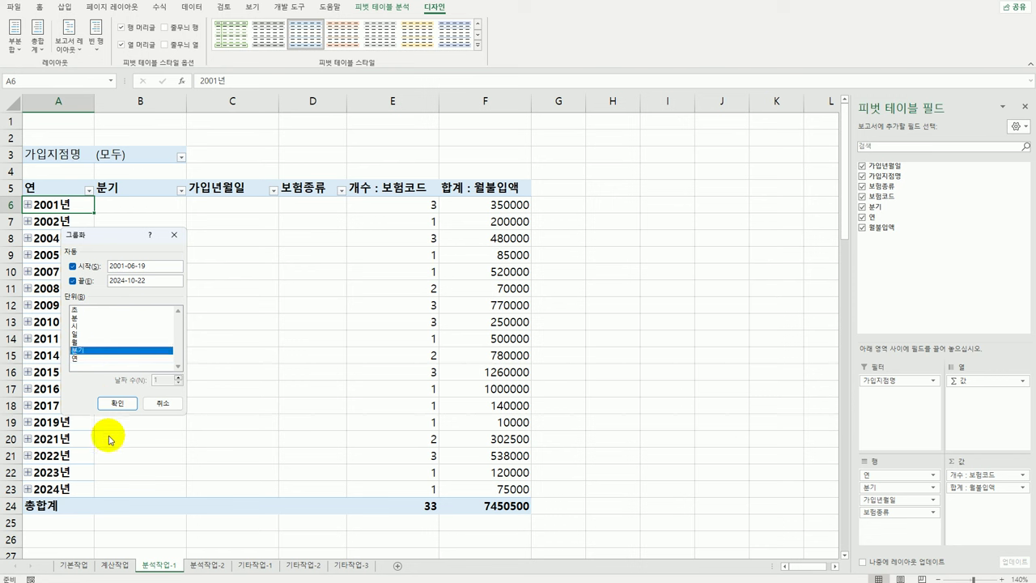
pyautogui.click(118, 402)
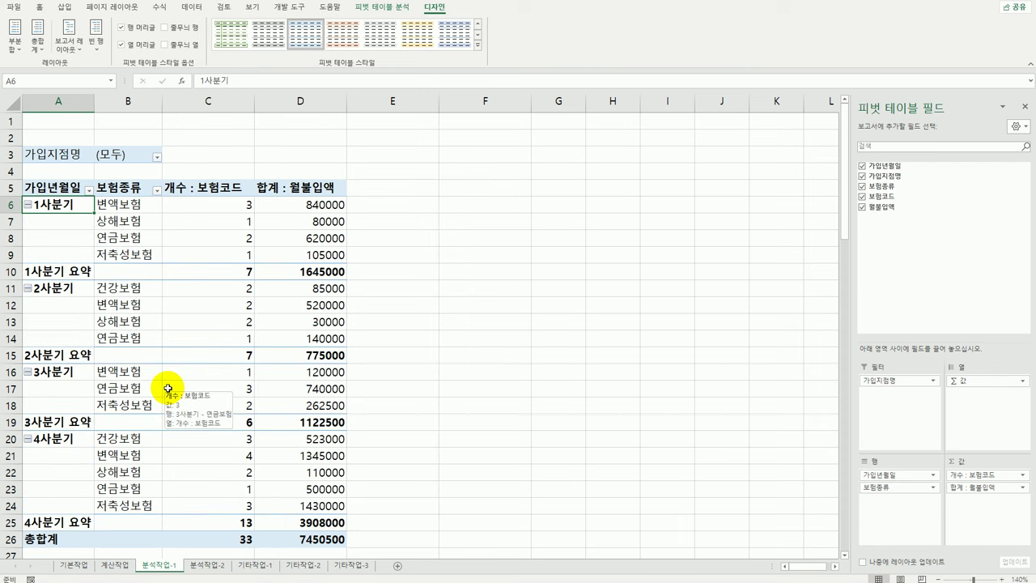
# - Collapse the 1사분기, 2사분기 and 3사분기 groups in the pivot table
pyautogui.click(27, 205)
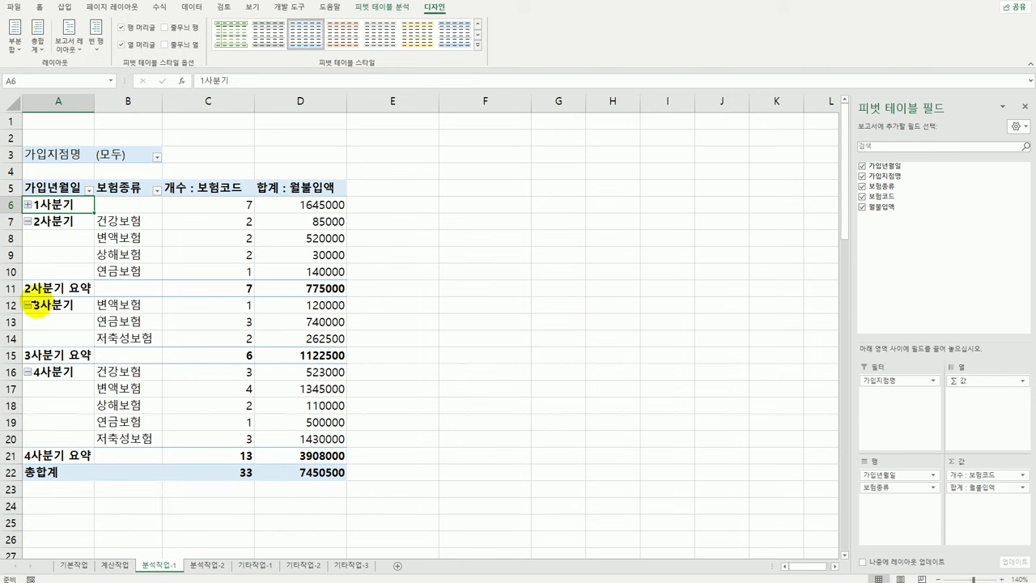
pyautogui.click(27, 222)
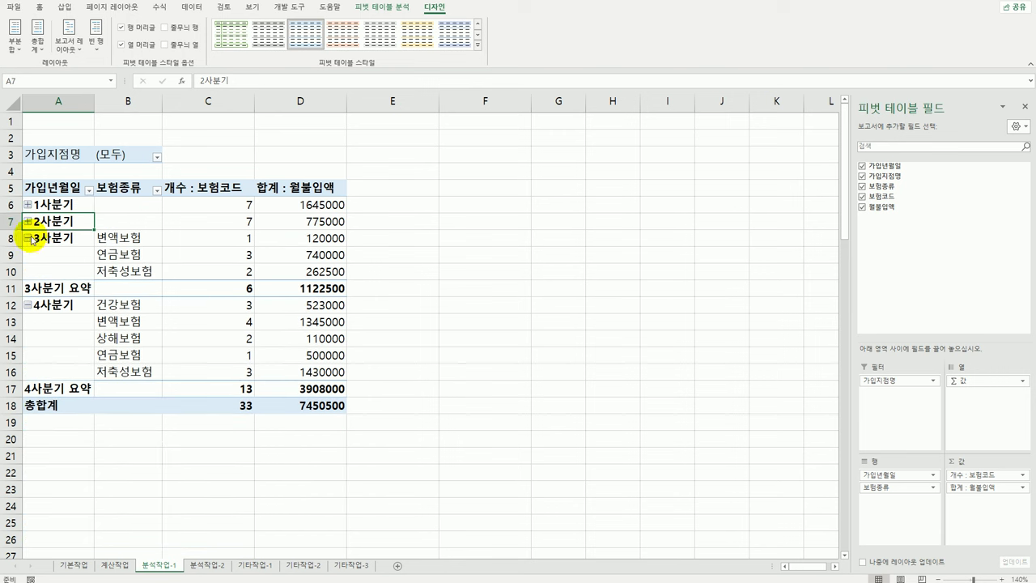
pyautogui.click(28, 238)
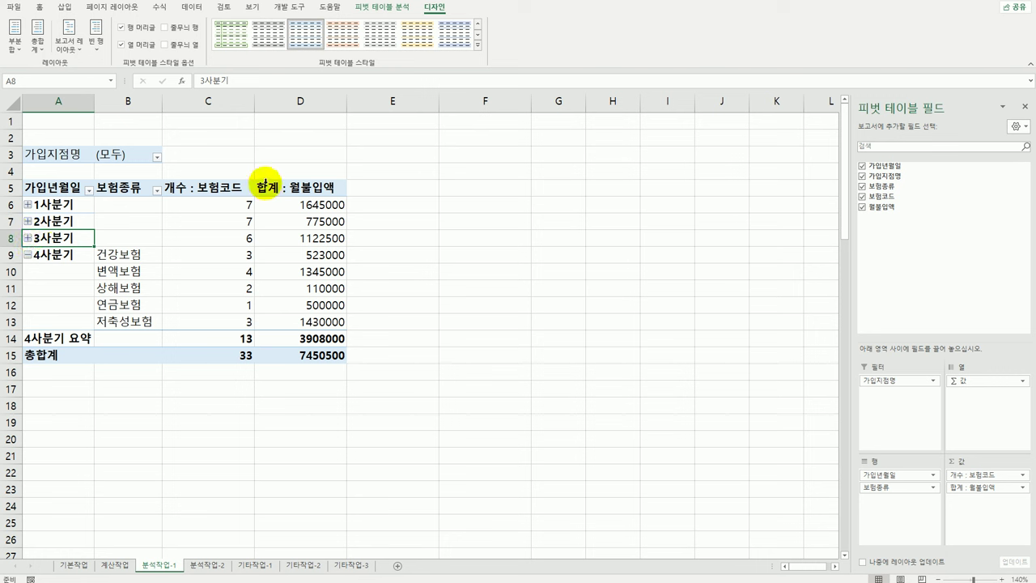
# - Change the pivot table's 월불입액 value field to summarize by average (평균)
pyautogui.click(285, 189)
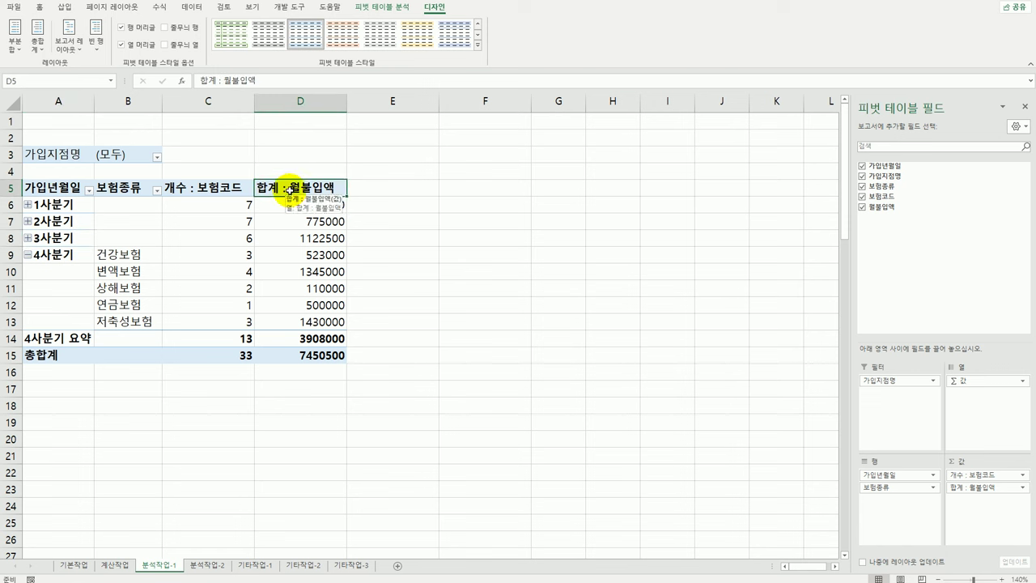
pyautogui.rightClick(290, 190)
pyautogui.click(354, 342)
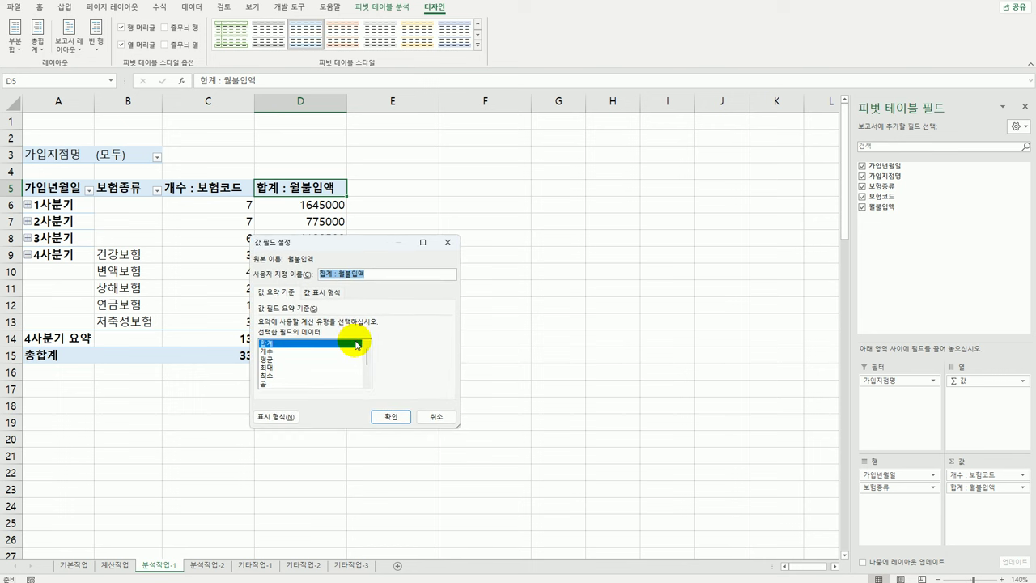
pyautogui.click(272, 361)
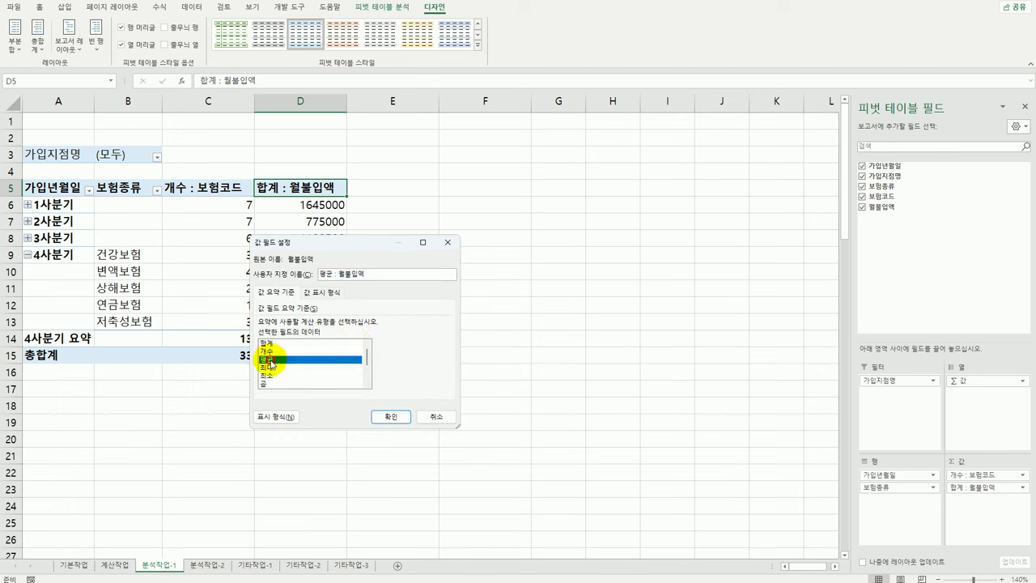
# - Format the 월불입액 value field as accounting (회계) with 0 decimal places and no currency symbol (없음)
pyautogui.click(275, 417)
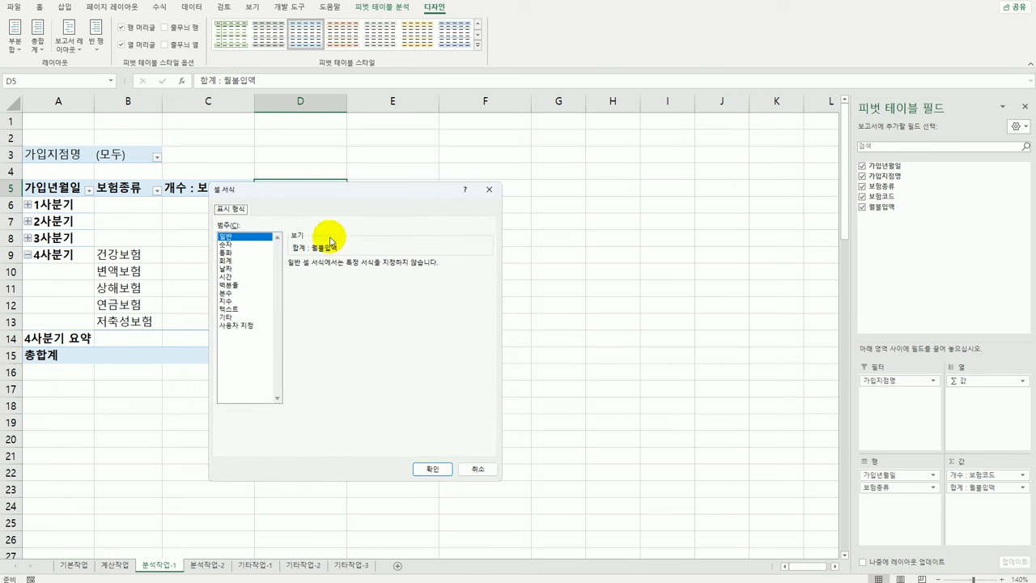
pyautogui.moveTo(333, 189); pyautogui.dragTo(475, 131)
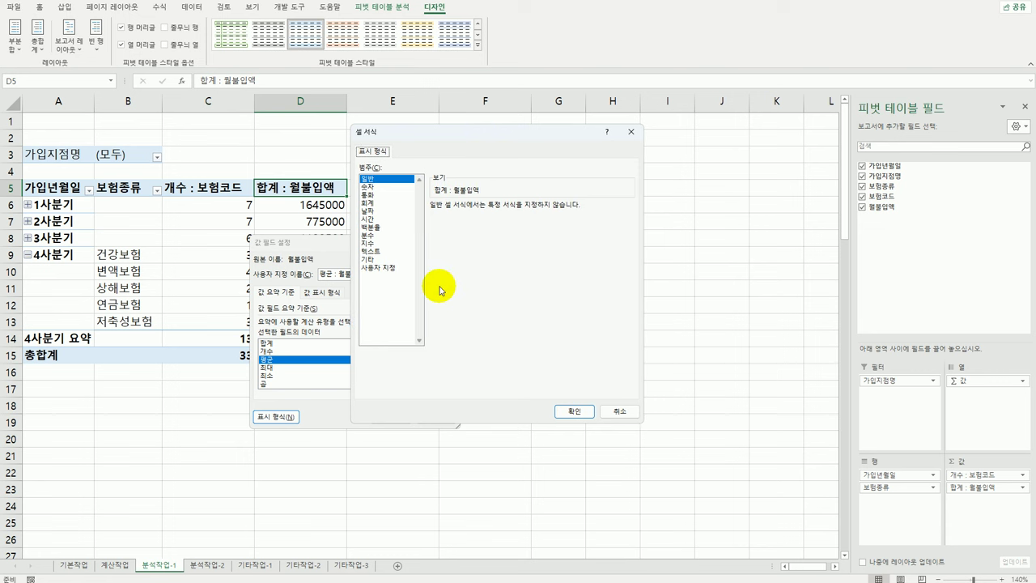
pyautogui.click(382, 203)
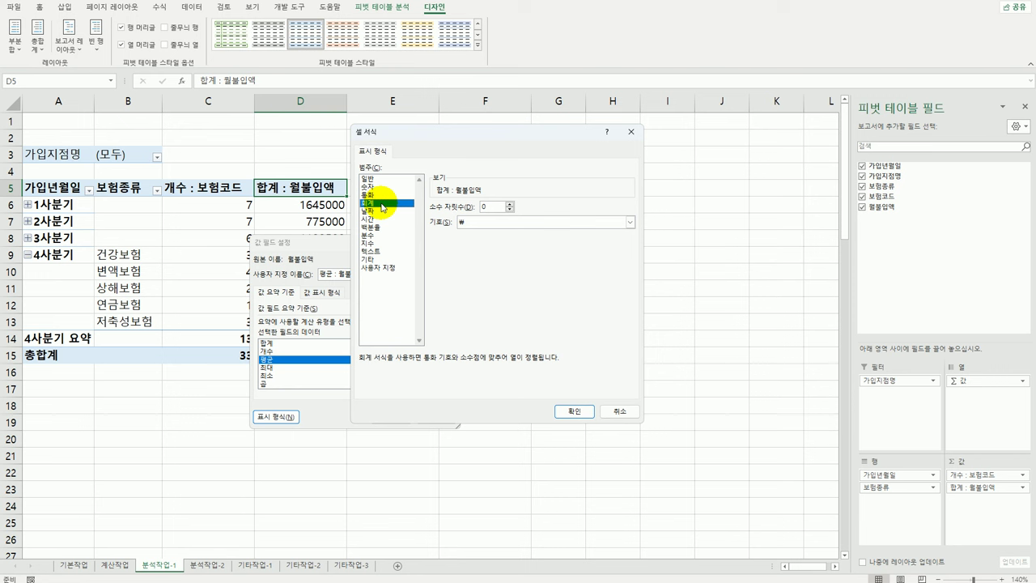
pyautogui.click(475, 222)
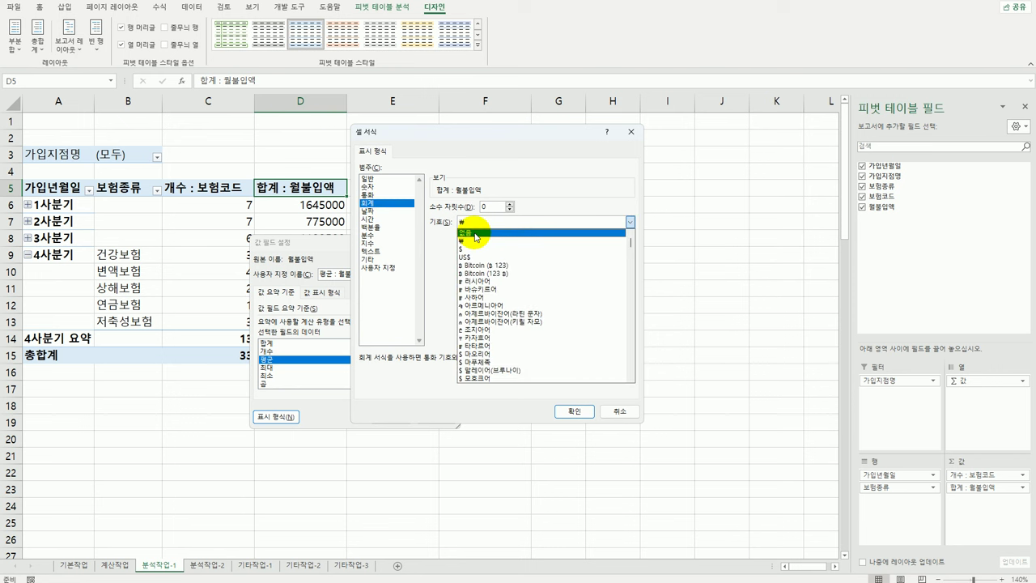
pyautogui.click(476, 233)
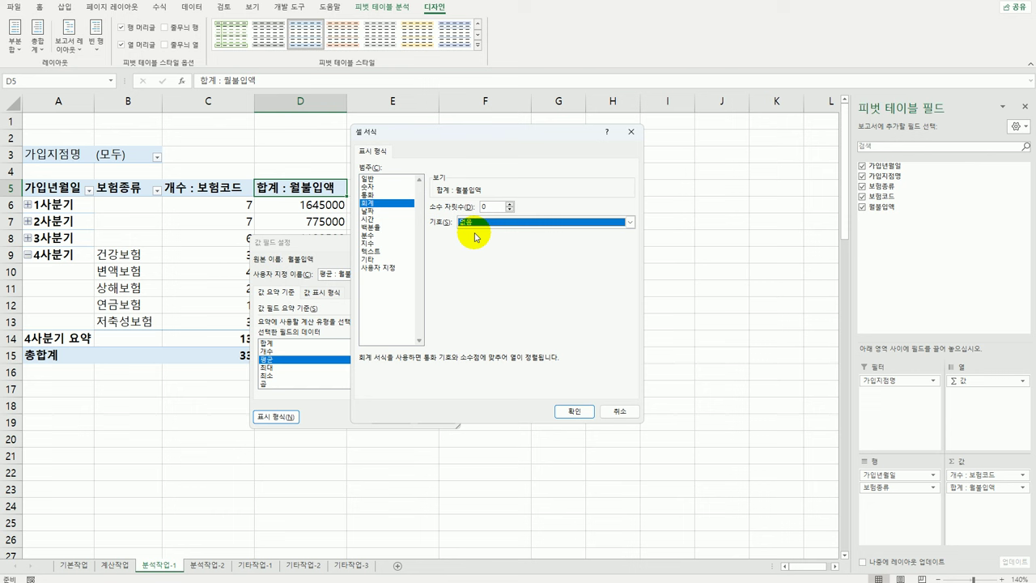
pyautogui.click(574, 411)
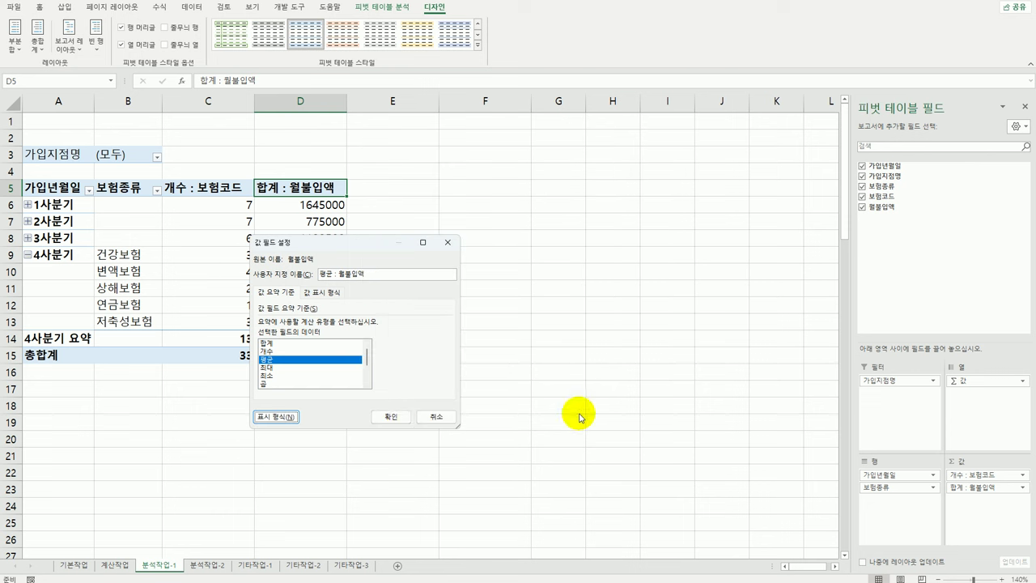
pyautogui.click(389, 424)
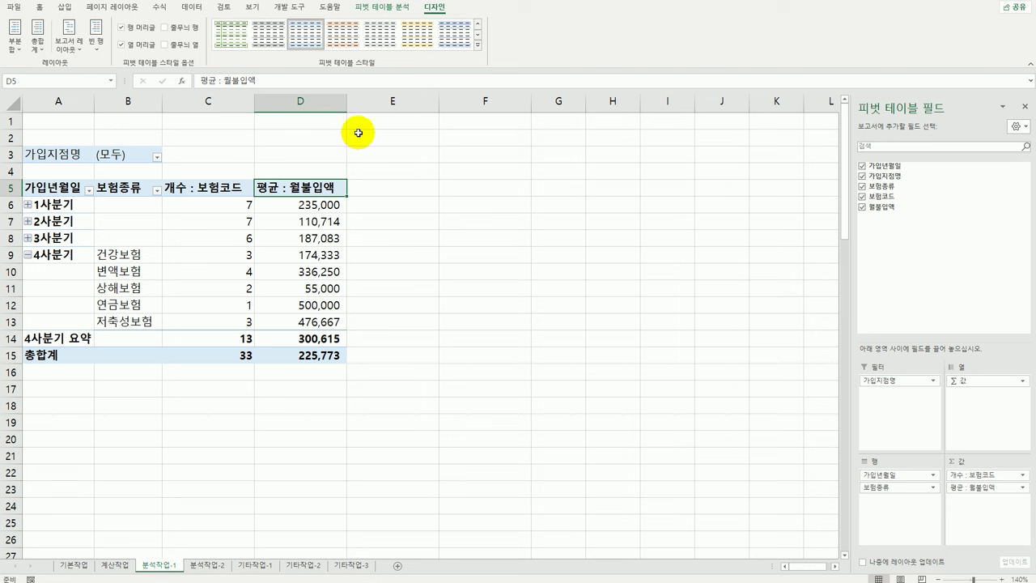
# - Apply the green pivot table style from the third row of the 밝게 group and turn on banded columns (줄무늬 열)
pyautogui.click(476, 45)
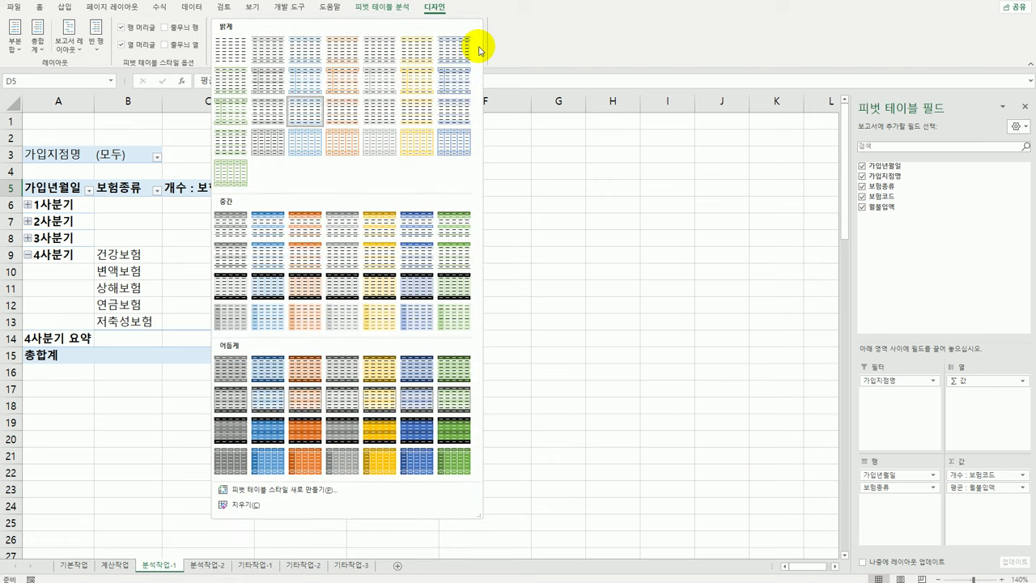
pyautogui.click(237, 113)
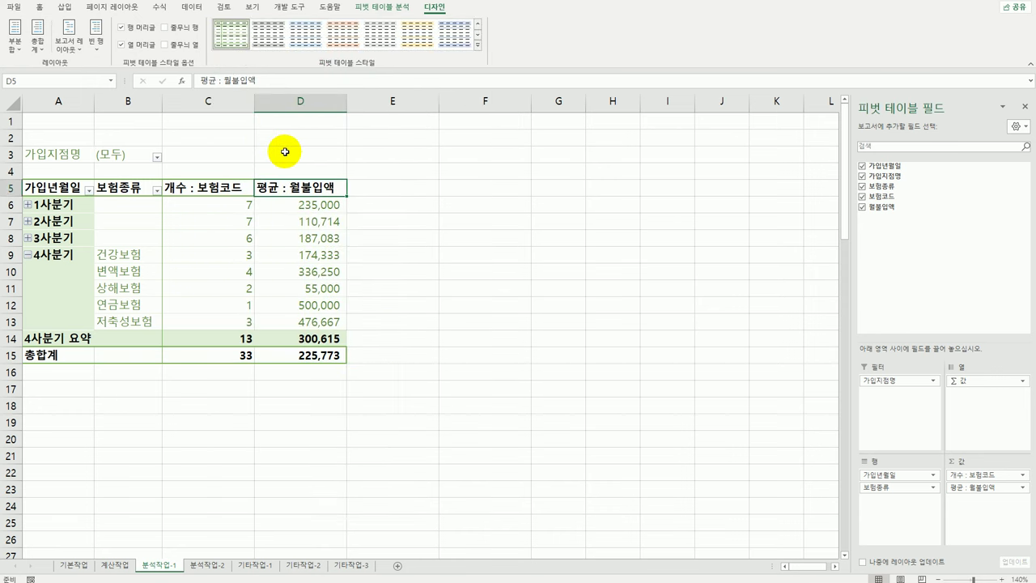
pyautogui.click(176, 45)
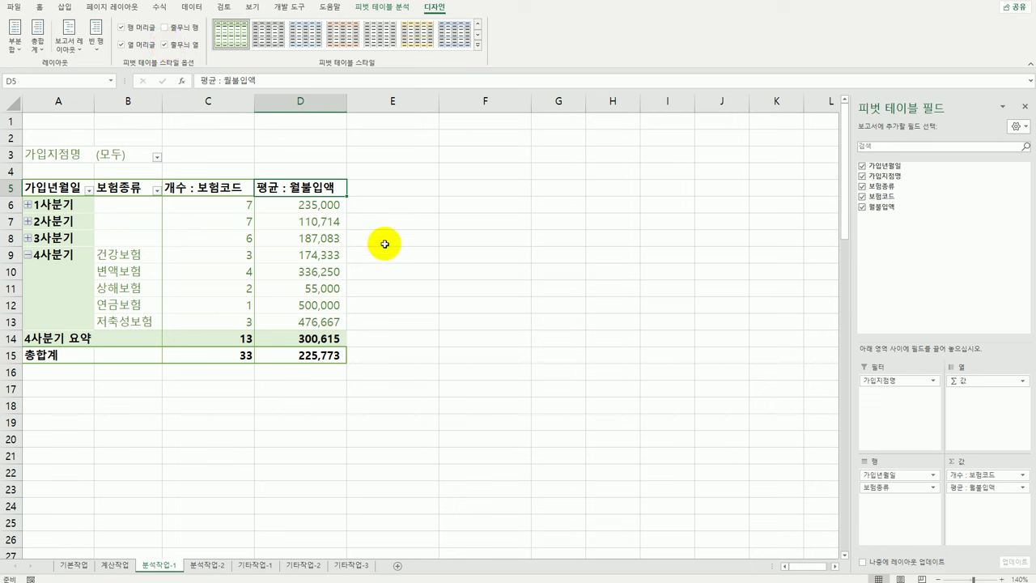
pyautogui.click(407, 282)
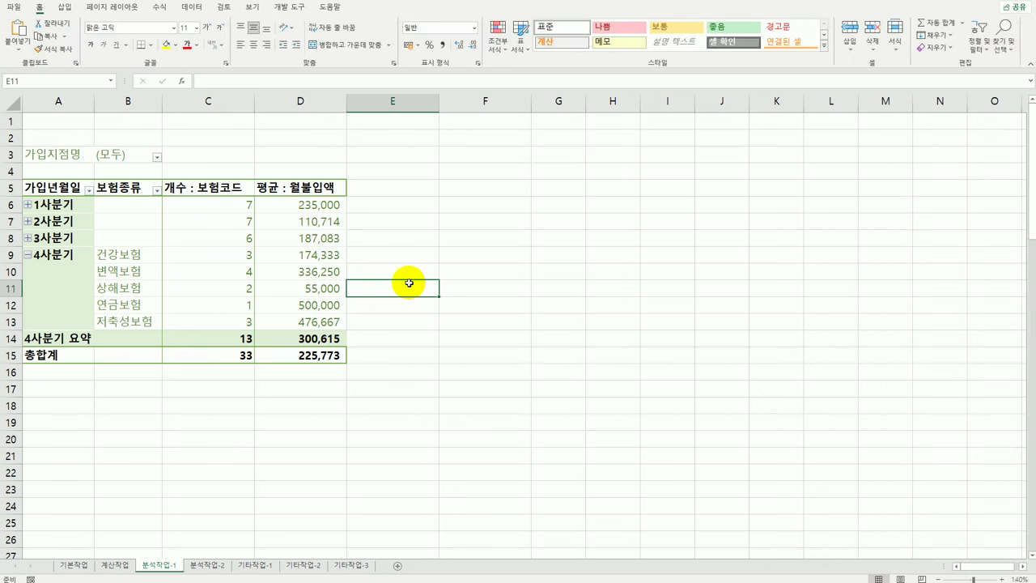
pyautogui.click(449, 323)
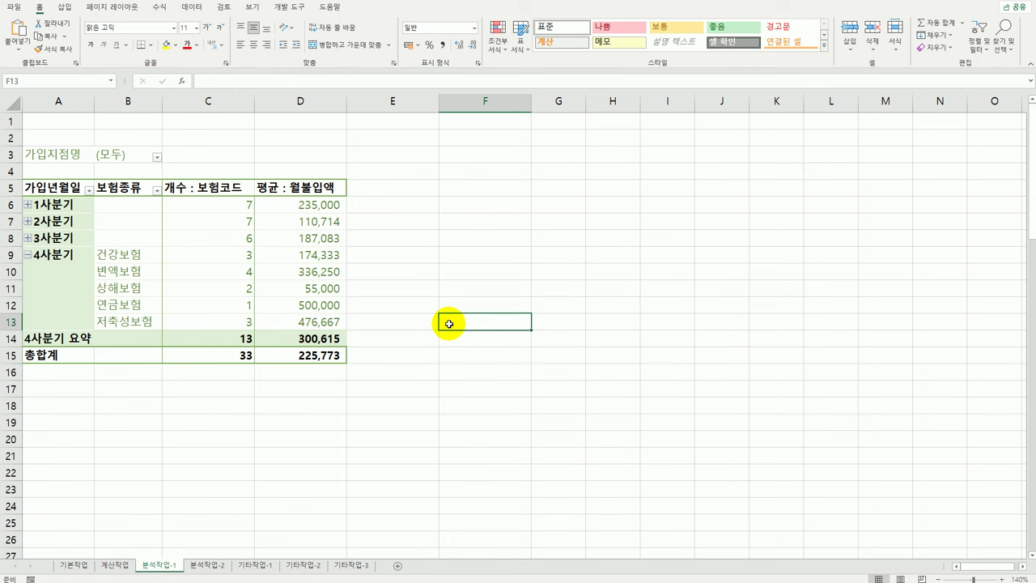
# - On the 분석작업-2 sheet, restrict C9:H9 with a custom (사용자 지정) data validation rule using the formula =mod(C9,12)=0
pyautogui.click(217, 564)
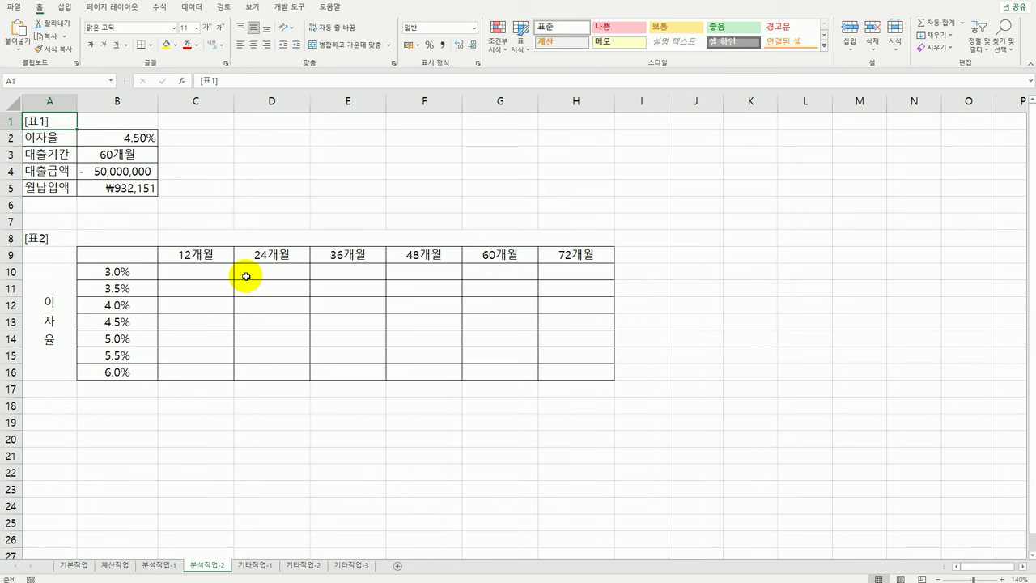
pyautogui.moveTo(203, 256); pyautogui.dragTo(258, 255)
pyautogui.moveTo(501, 255); pyautogui.dragTo(548, 258)
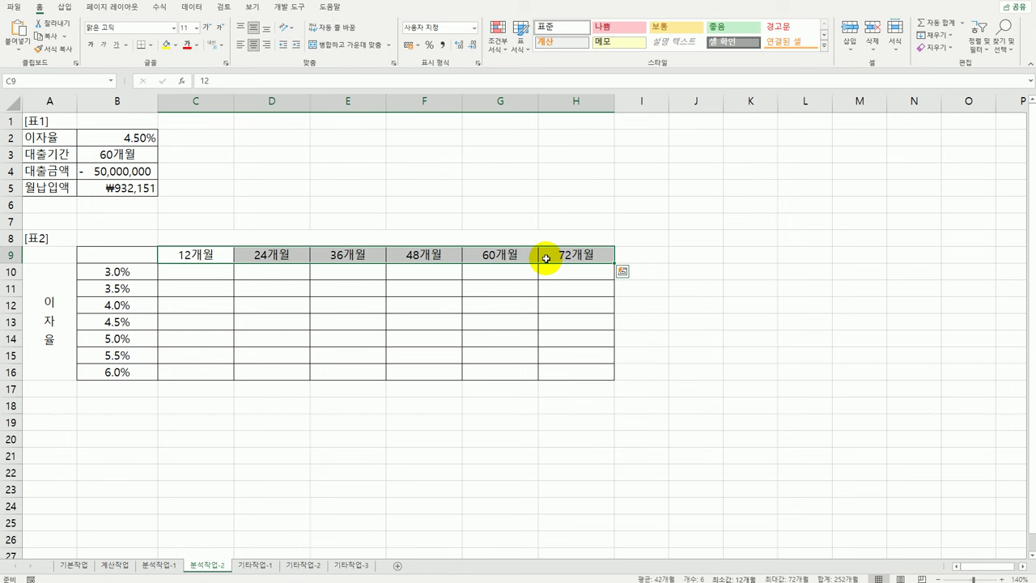
pyautogui.click(198, 13)
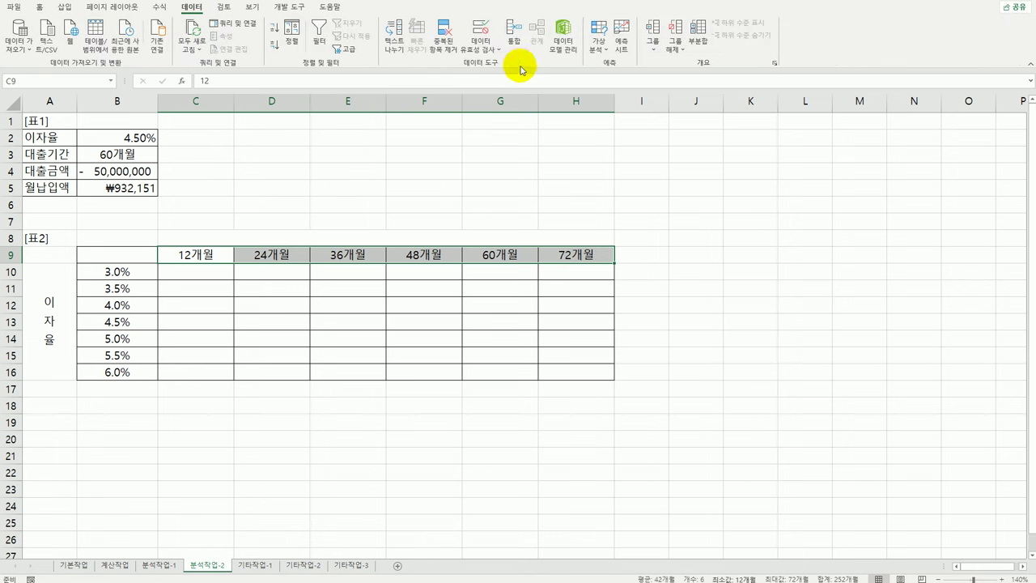
pyautogui.click(478, 35)
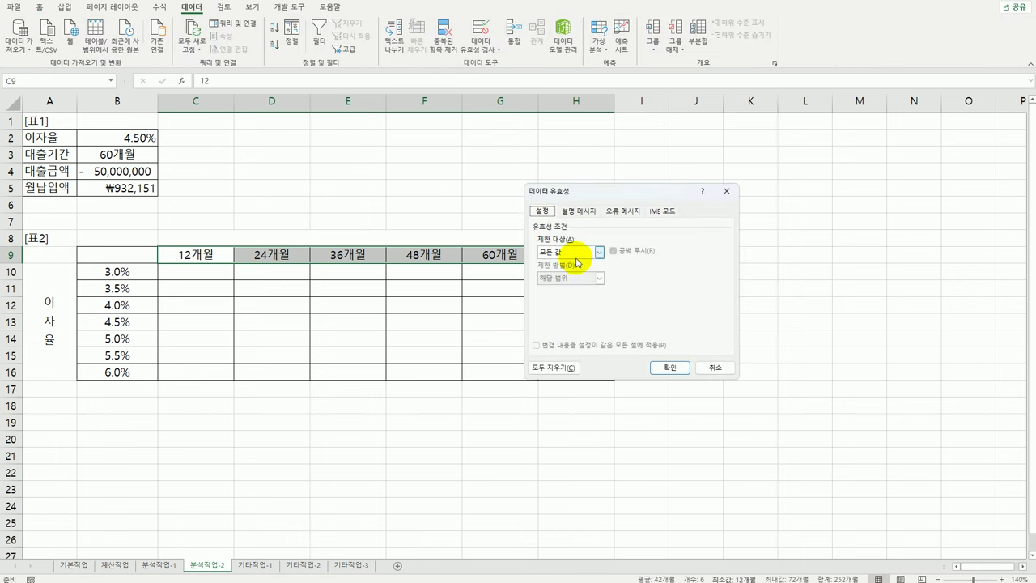
pyautogui.click(577, 253)
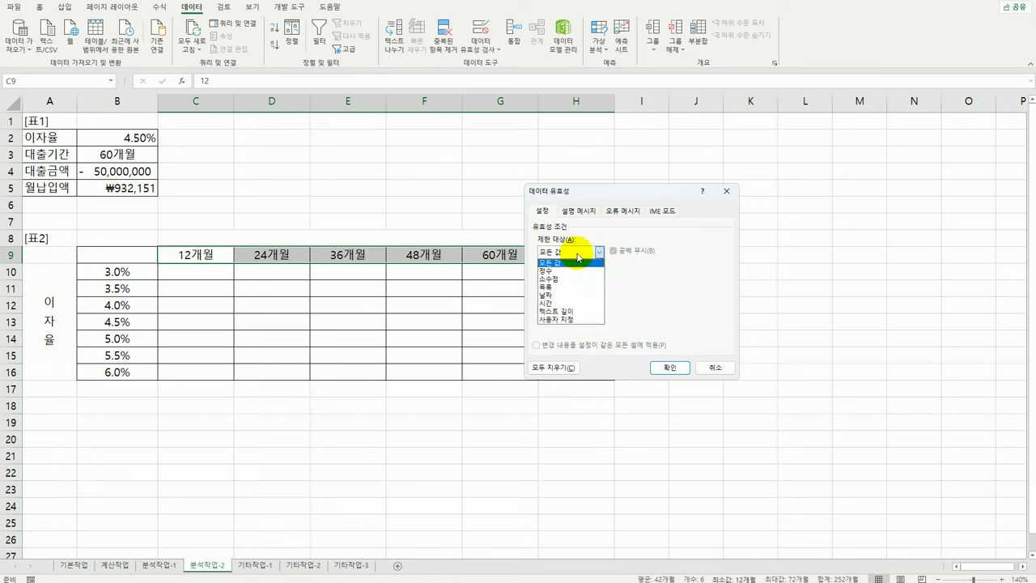
pyautogui.click(564, 318)
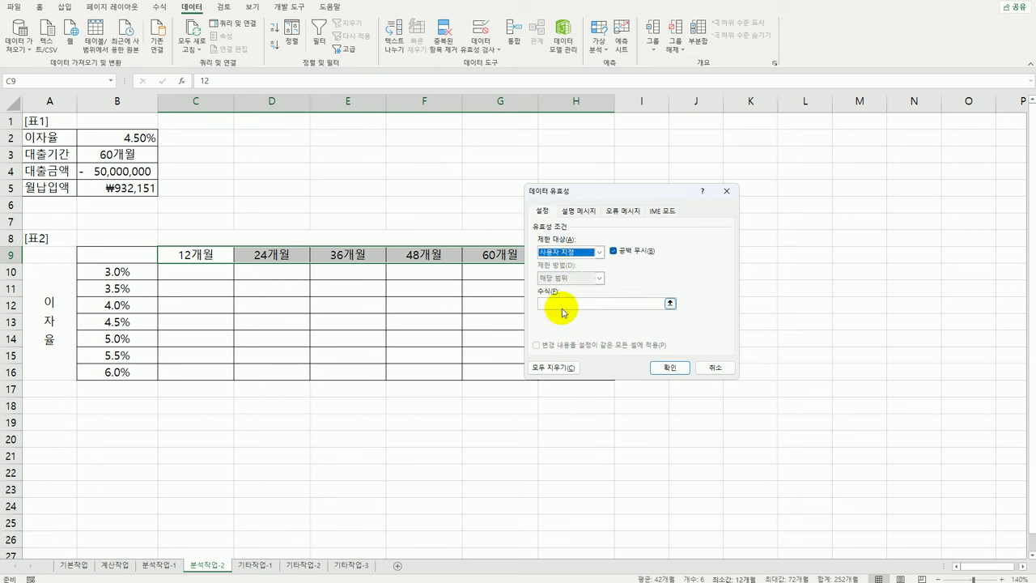
pyautogui.click(563, 306)
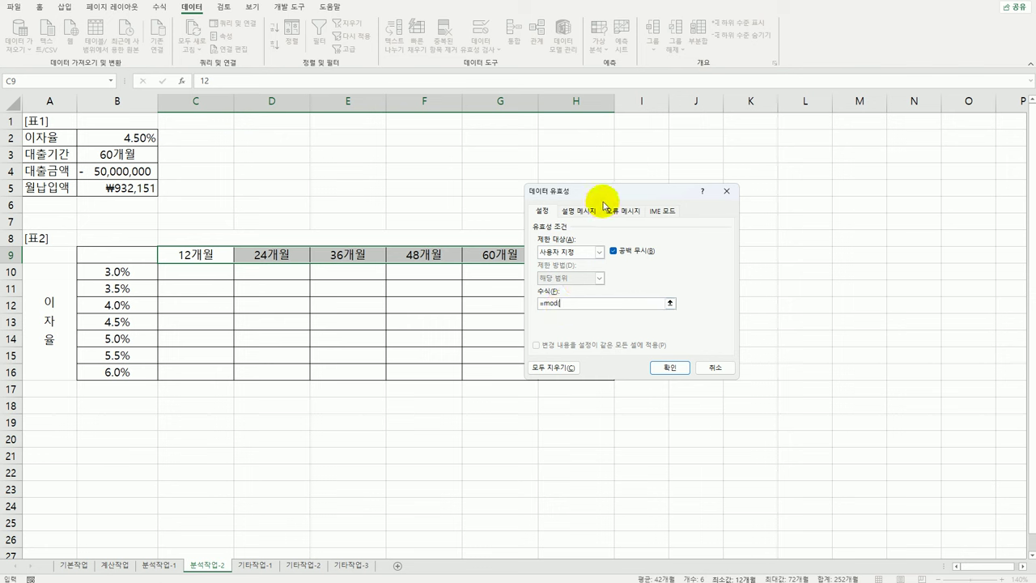
pyautogui.moveTo(604, 194); pyautogui.dragTo(702, 177)
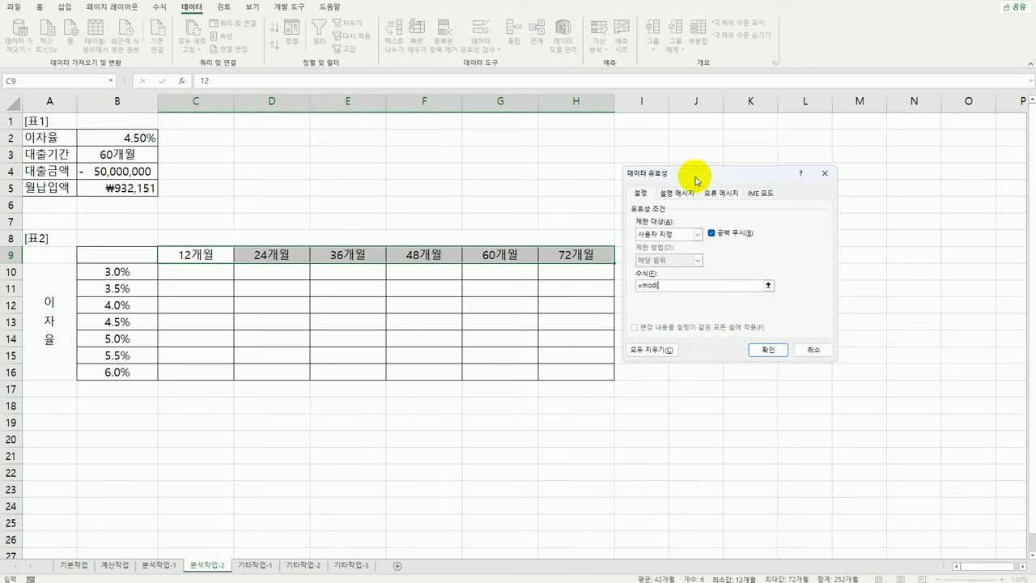
pyautogui.click(201, 257)
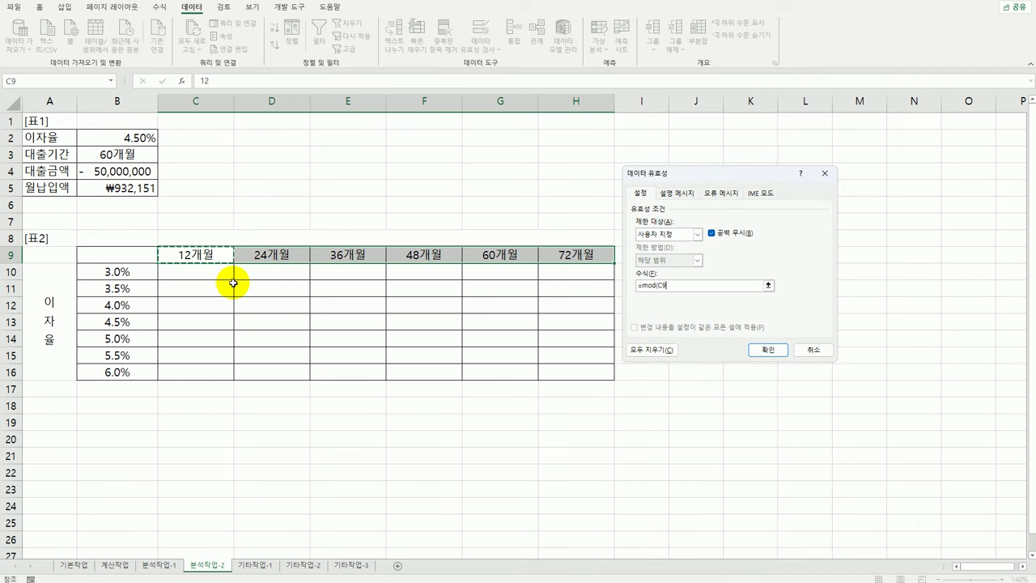
pyautogui.write(',12)=0')
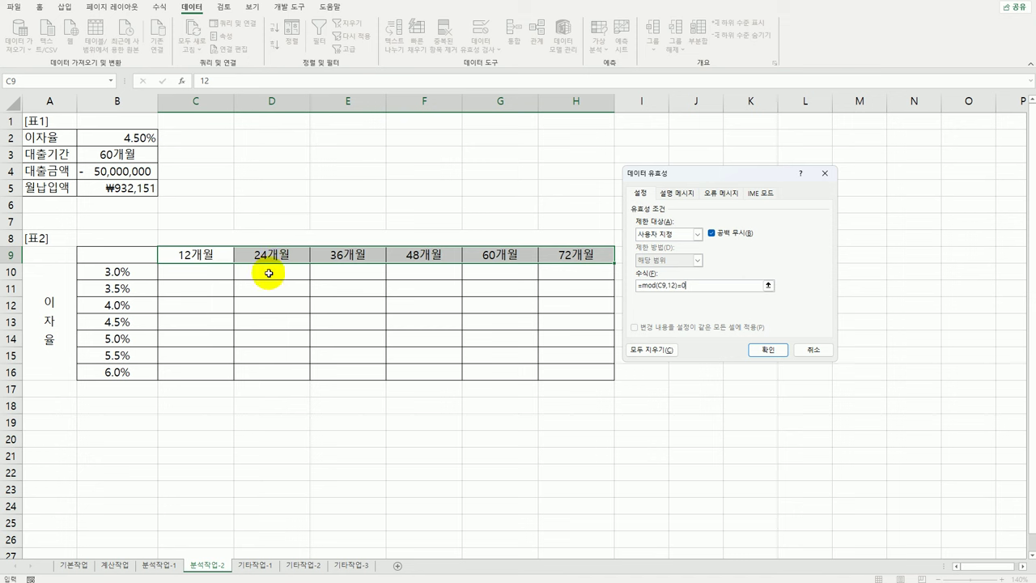
# - Give the validation rule a 중지 error alert titled 입력오류 with the message "12의 배수만 입력하세요." and apply it
pyautogui.click(714, 196)
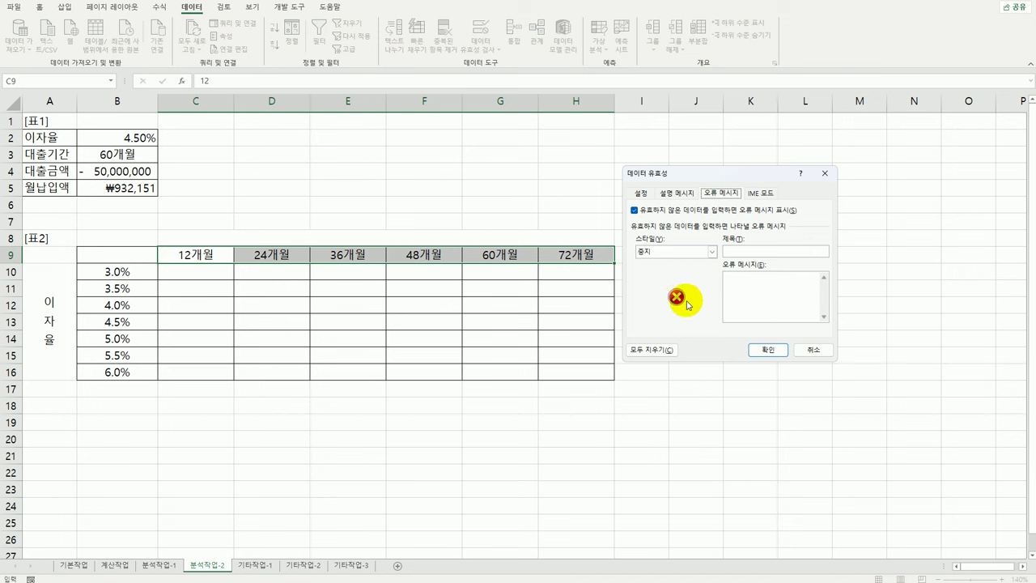
pyautogui.click(759, 251)
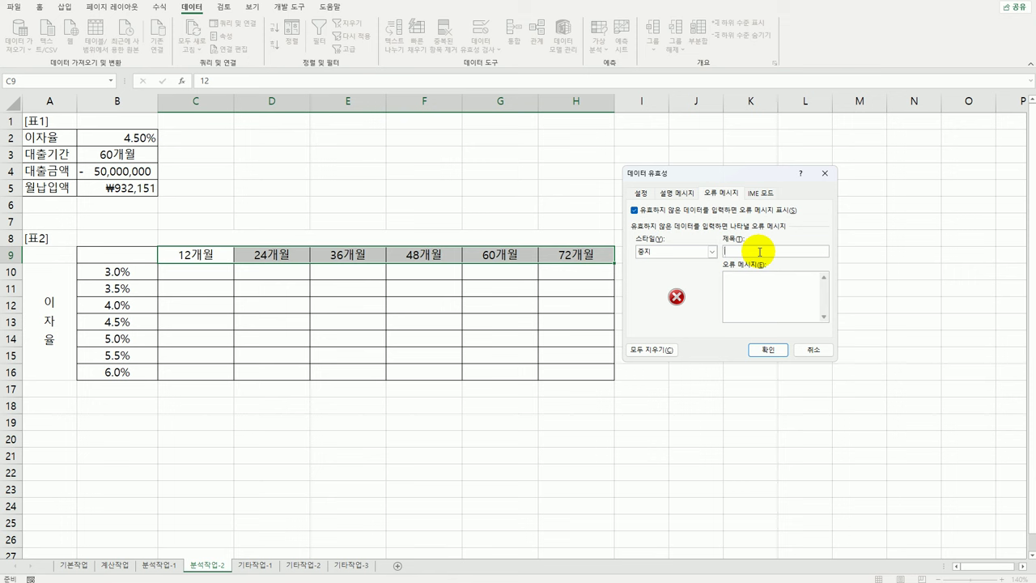
pyautogui.write('입력오류')
pyautogui.press('Tab')
pyautogui.write('12의 배수만 입력하세요')
pyautogui.write('.')
pyautogui.click(769, 351)
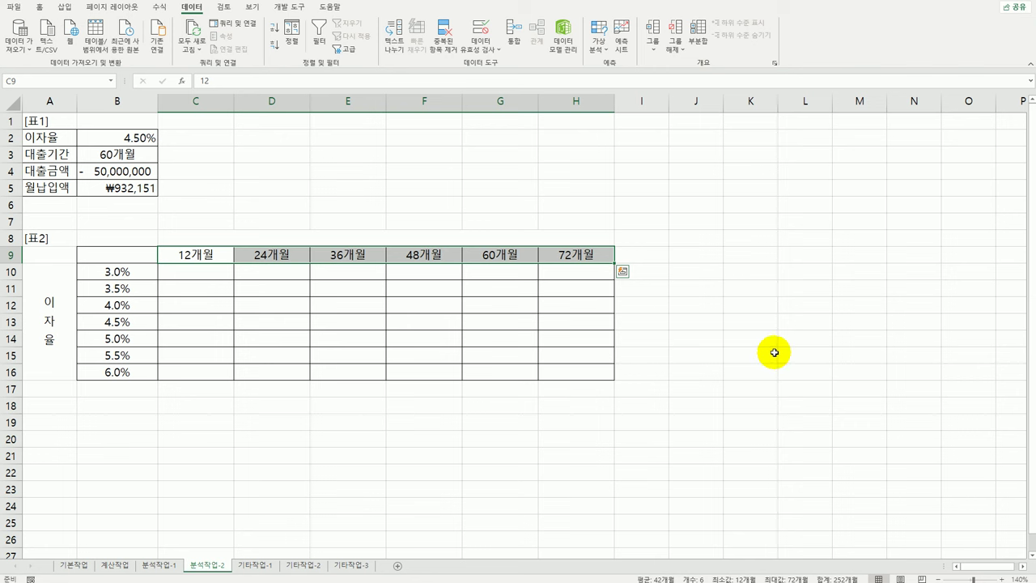
pyautogui.click(775, 353)
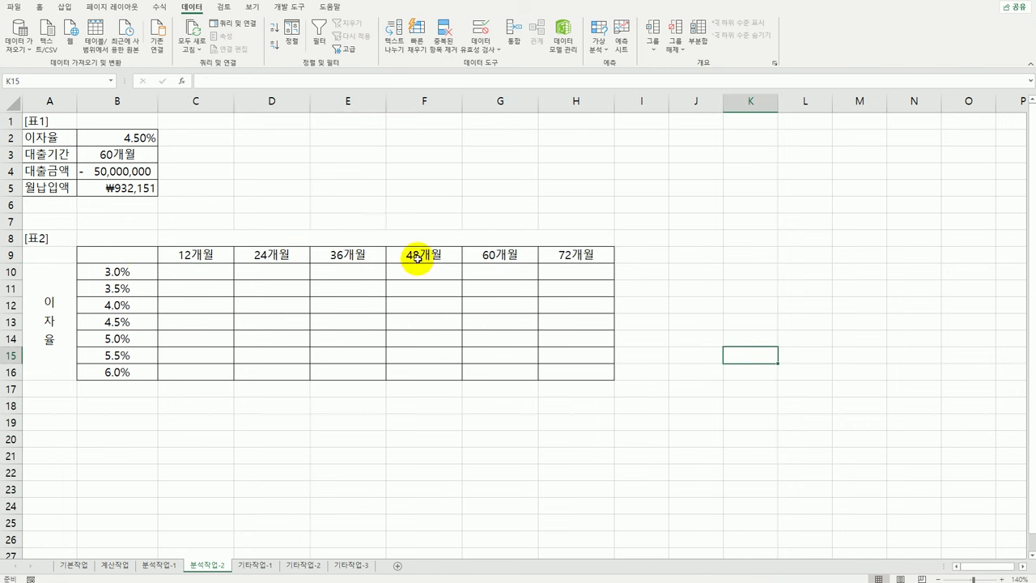
# - Link cell B9 of 표2 to the 월납입액 amount in 표1 with the formula =B5
pyautogui.click(129, 252)
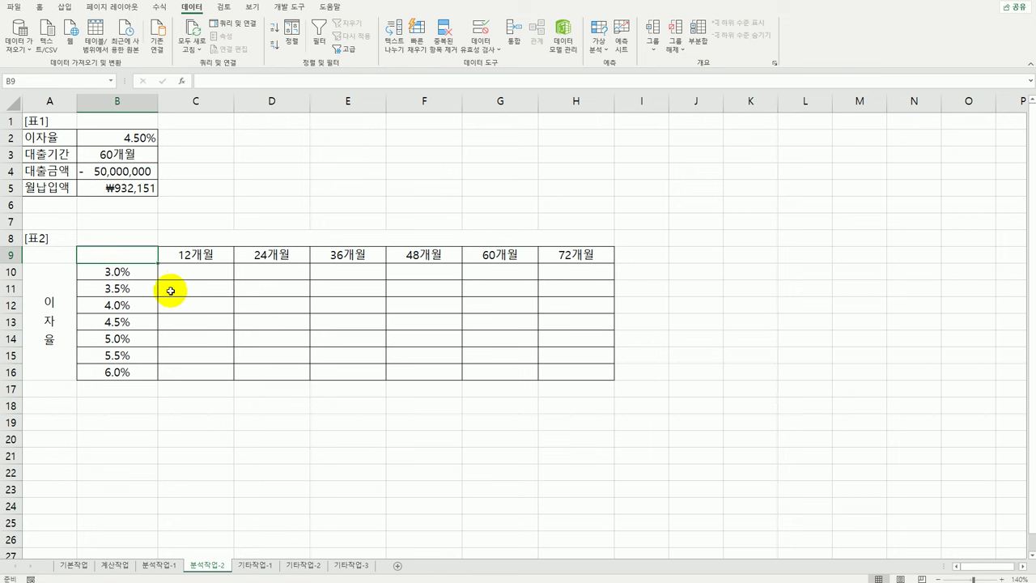
pyautogui.write('=')
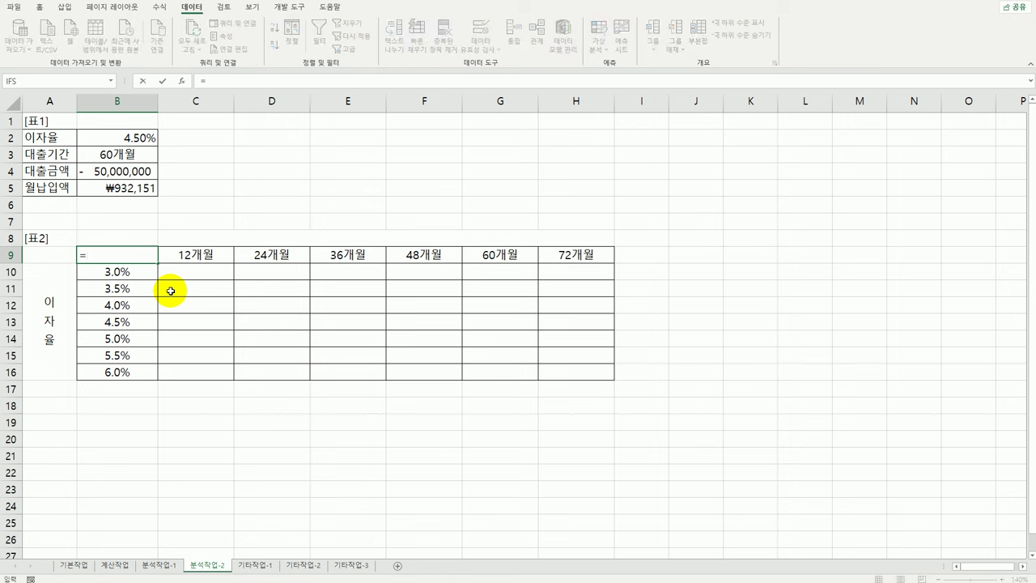
pyautogui.click(129, 191)
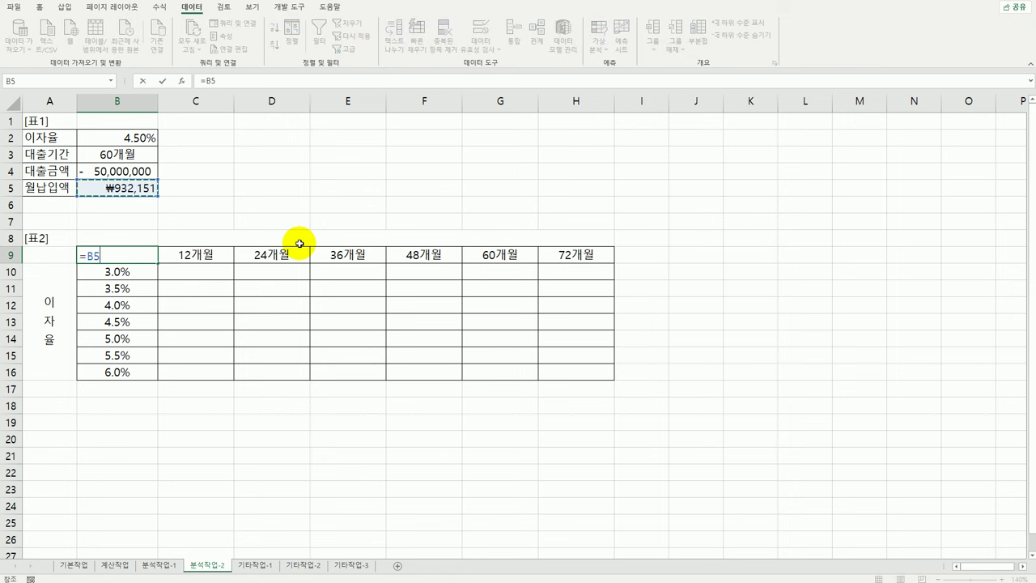
pyautogui.press('Return')
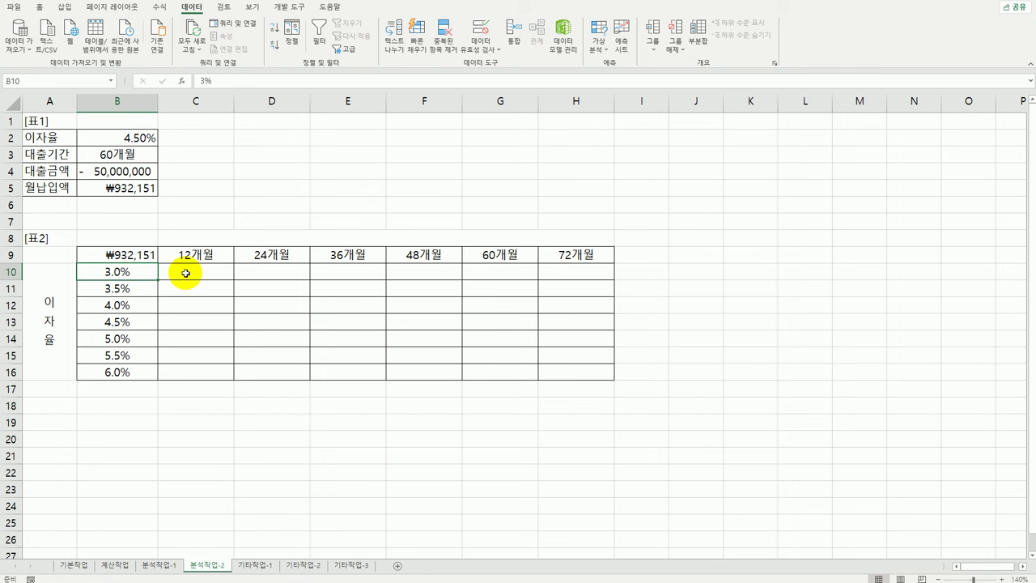
pyautogui.moveTo(183, 272); pyautogui.dragTo(587, 373)
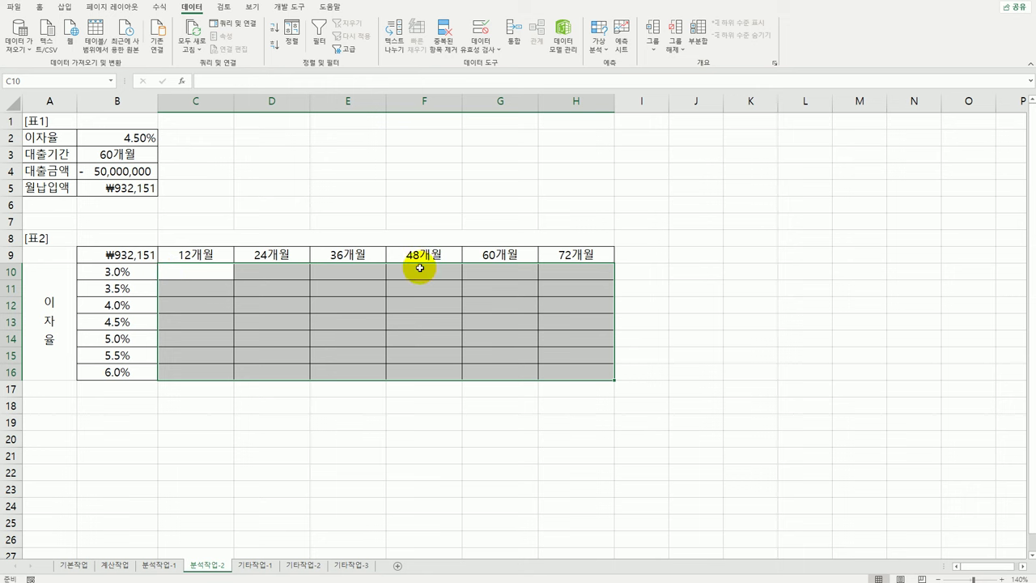
pyautogui.click(144, 251)
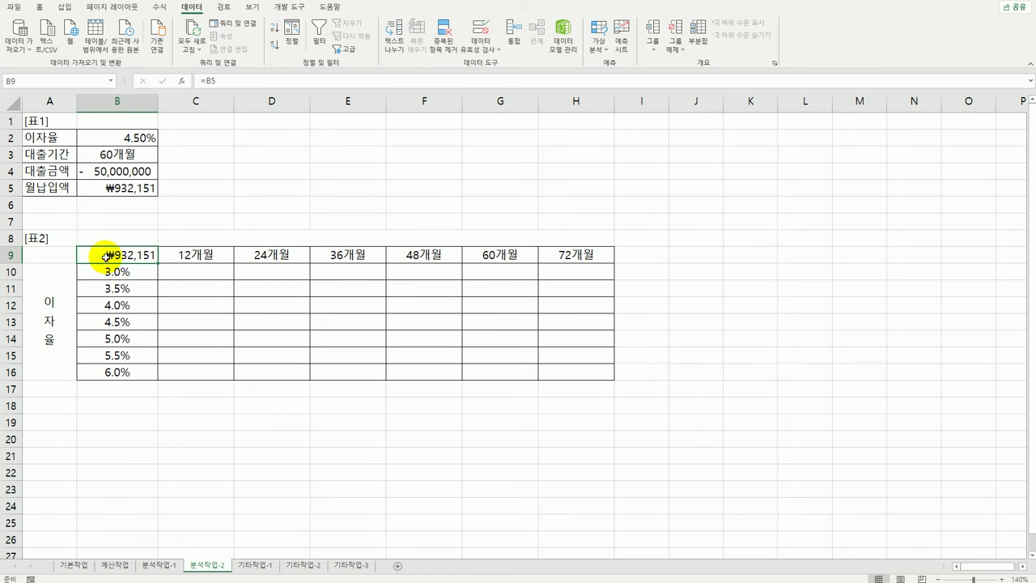
# - Fill B9:H16 with a what-if data table using B3 as the row input cell and B2 as the column input cell
pyautogui.moveTo(106, 255); pyautogui.dragTo(538, 380)
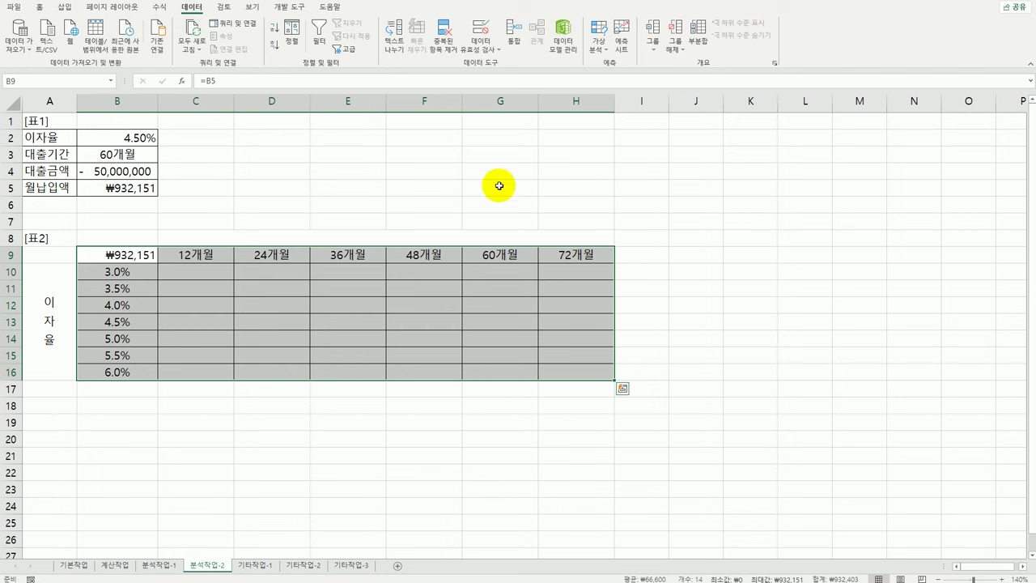
pyautogui.click(597, 40)
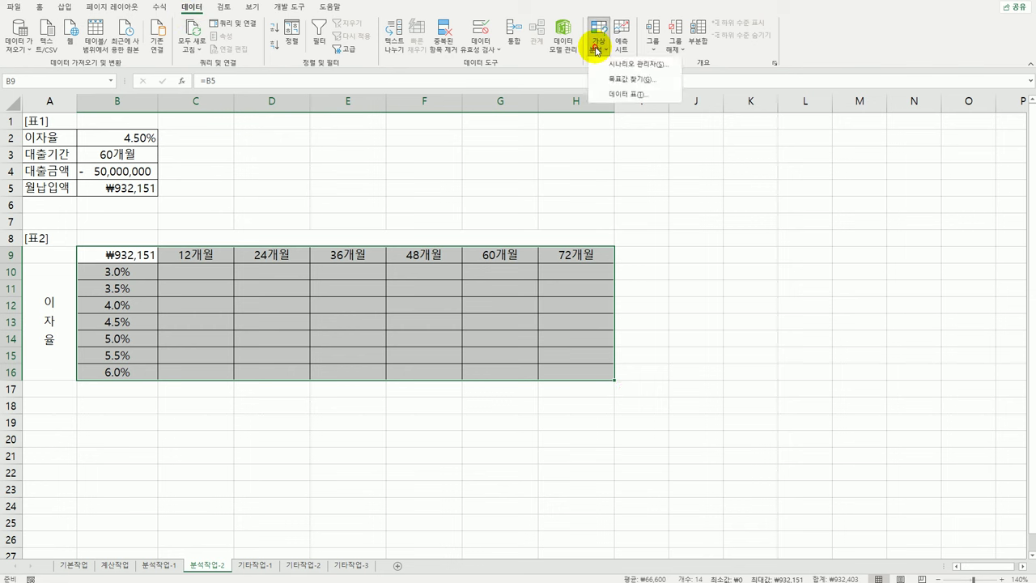
pyautogui.click(607, 94)
pyautogui.moveTo(717, 234); pyautogui.dragTo(421, 163)
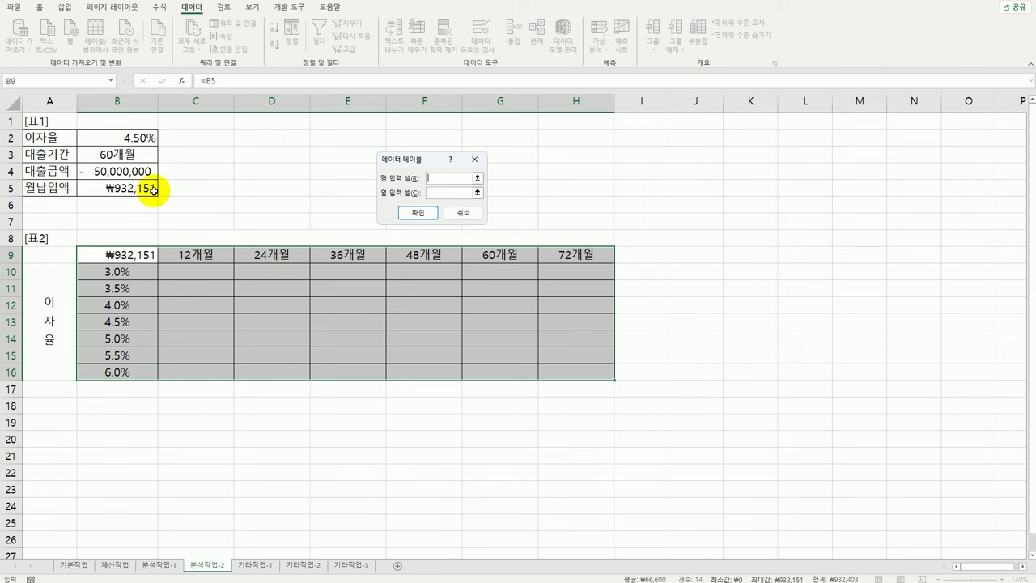
pyautogui.click(151, 156)
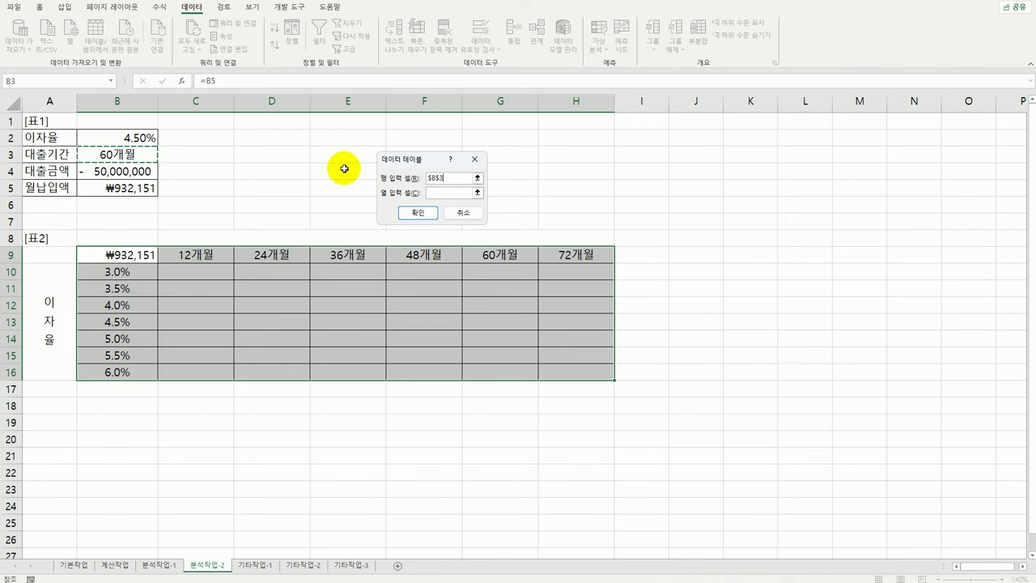
pyautogui.click(442, 193)
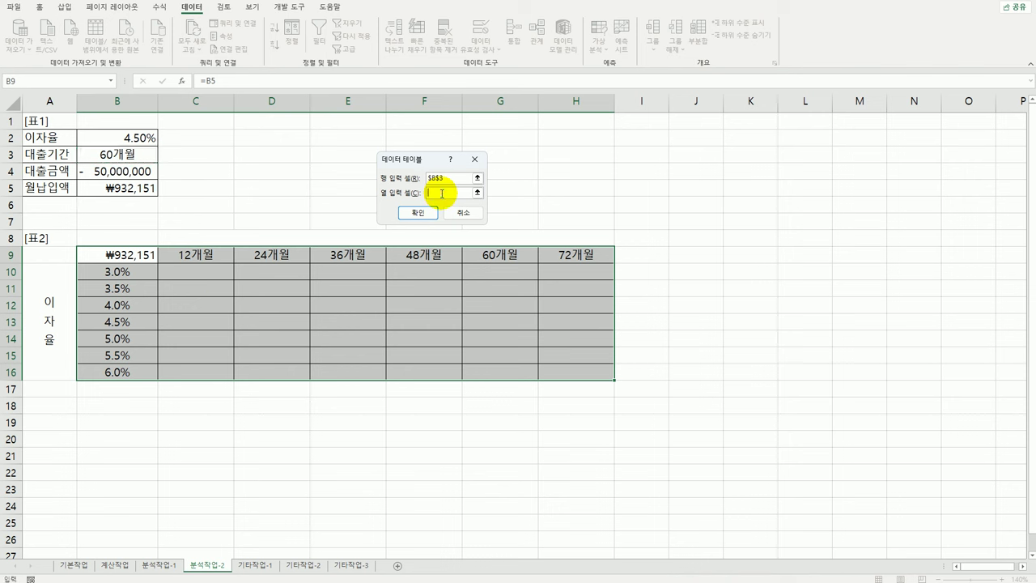
pyautogui.click(127, 140)
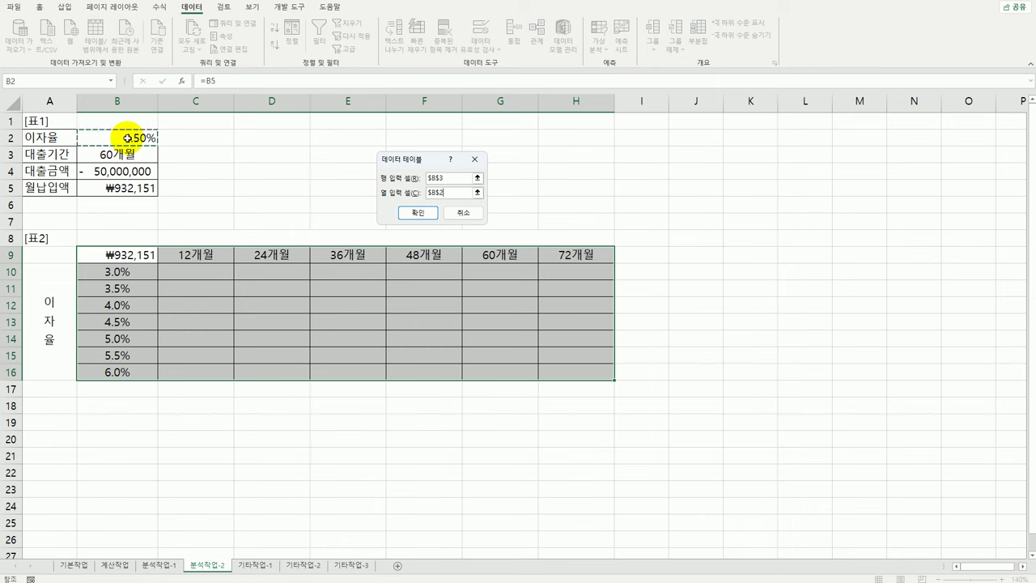
pyautogui.click(419, 214)
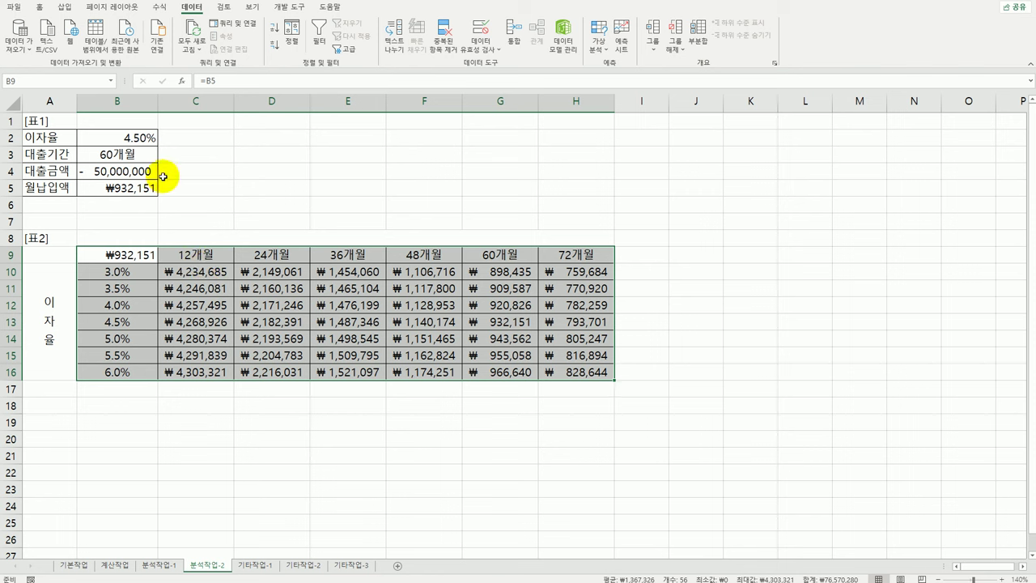
pyautogui.click(206, 277)
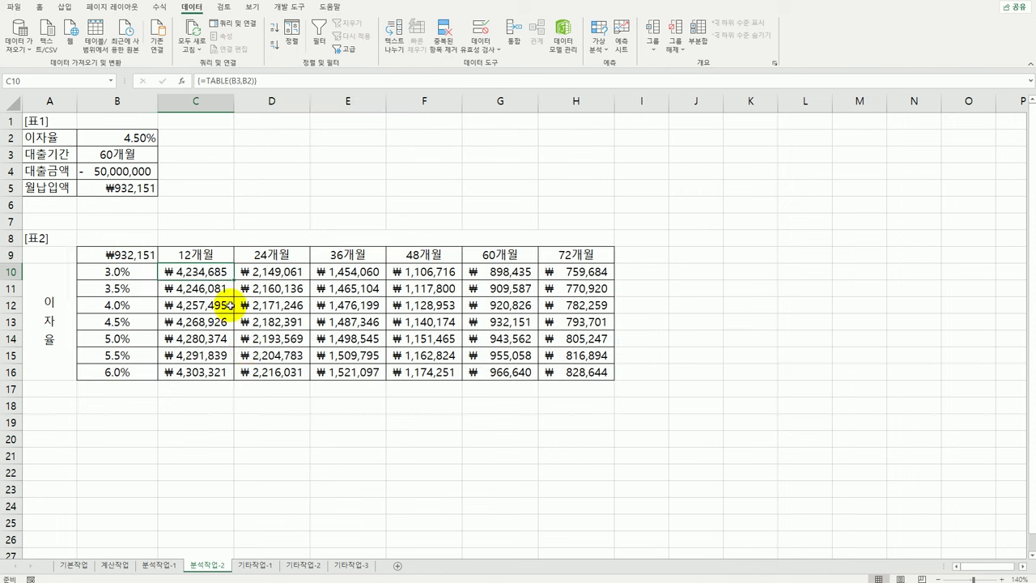
pyautogui.click(584, 375)
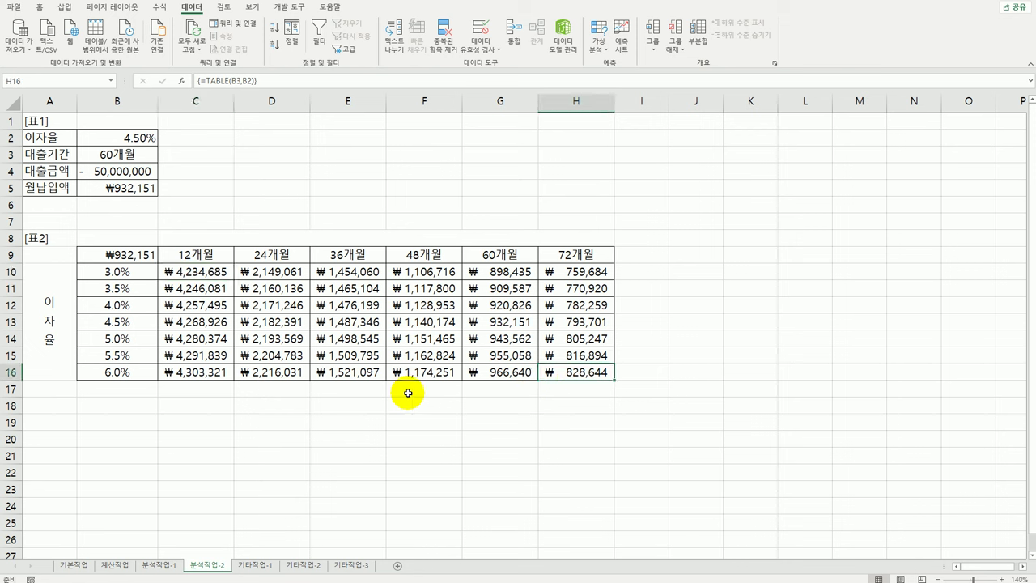
# - On the 기타작업-1 sheet, change the chart's data range to A2:D7 so that 전동칫솔 is excluded
pyautogui.click(264, 569)
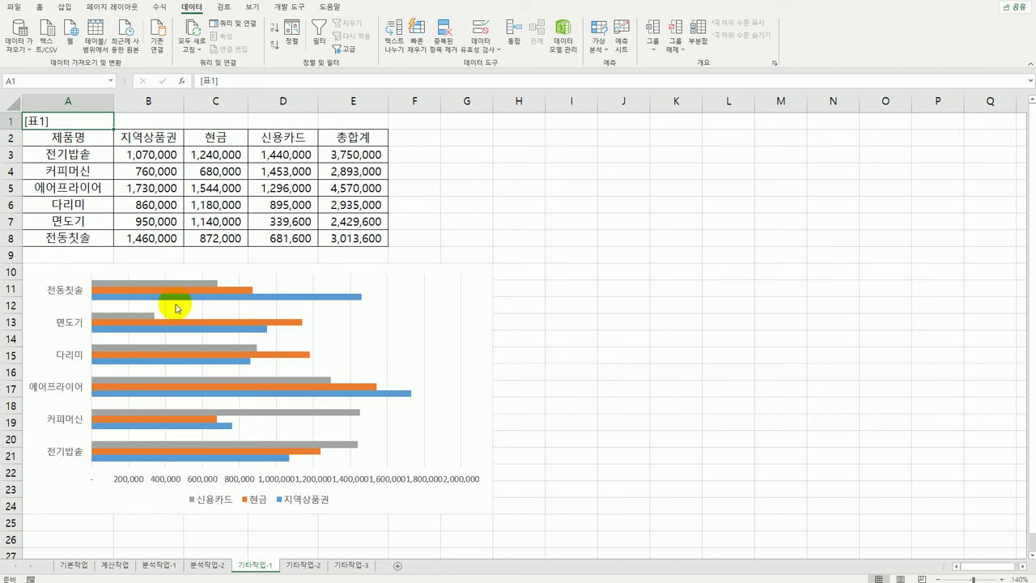
pyautogui.click(86, 242)
pyautogui.moveTo(117, 292)
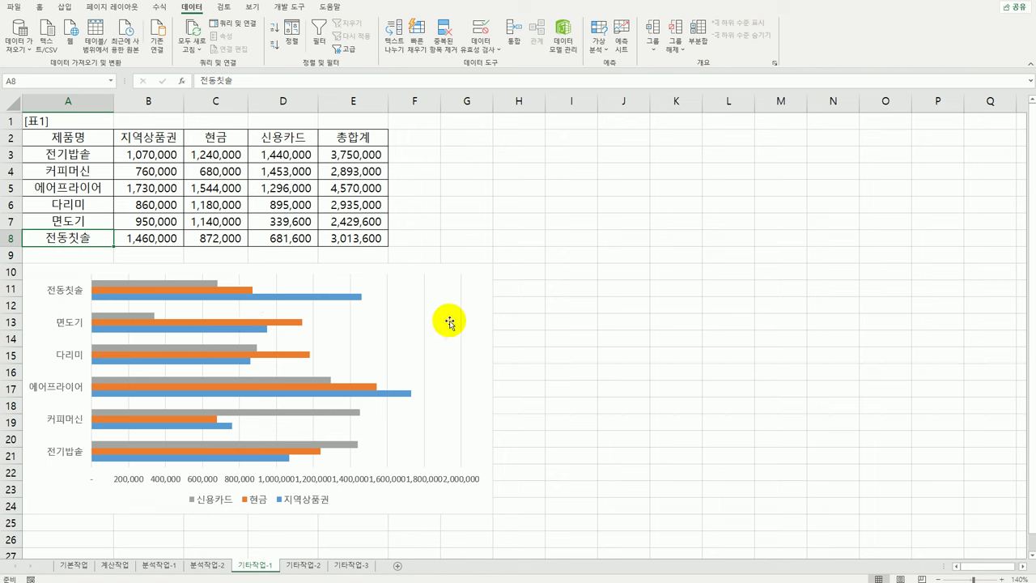
pyautogui.rightClick(378, 285)
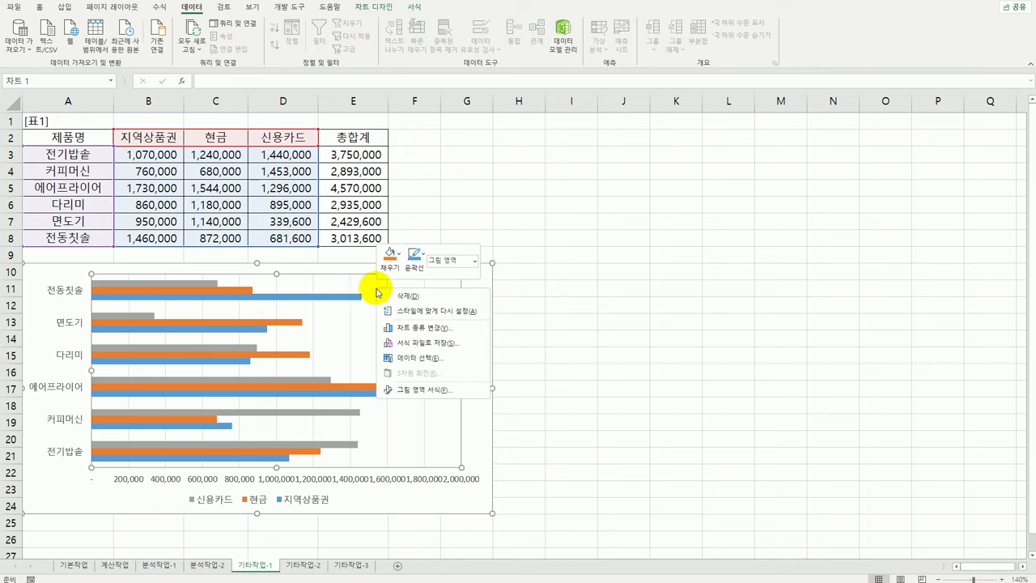
pyautogui.click(436, 358)
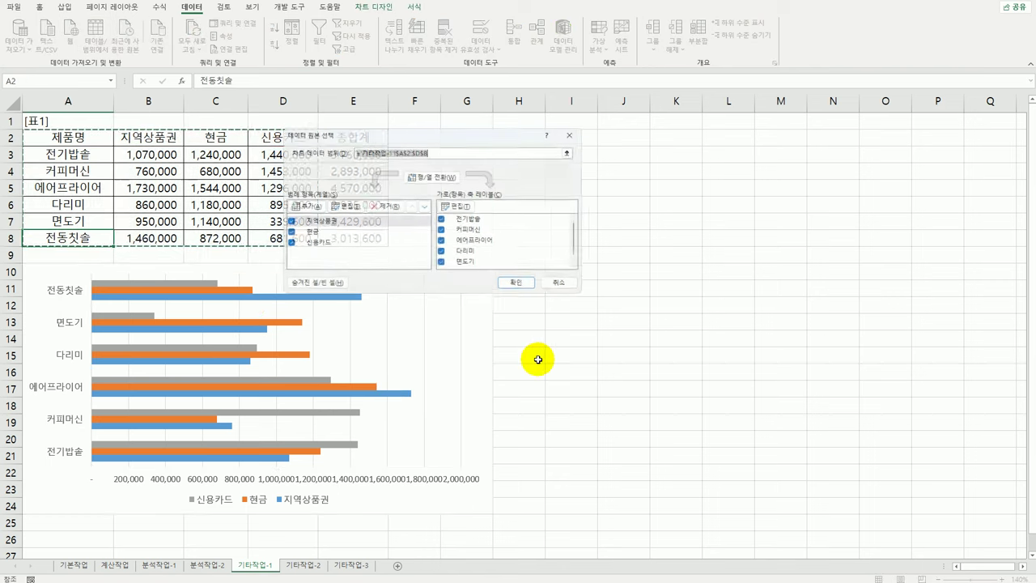
pyautogui.moveTo(564, 131); pyautogui.dragTo(679, 131)
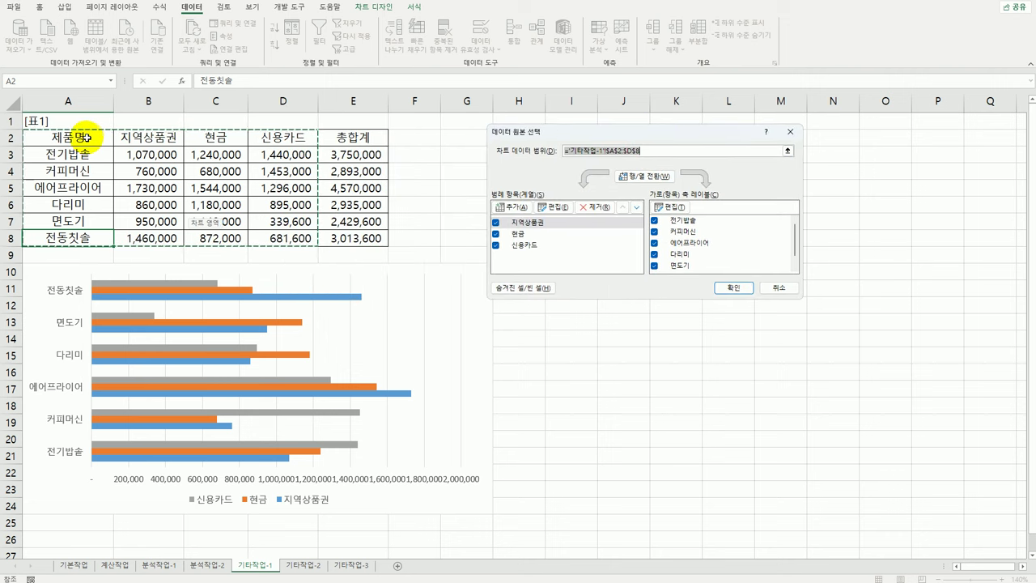
pyautogui.moveTo(85, 137); pyautogui.dragTo(271, 217)
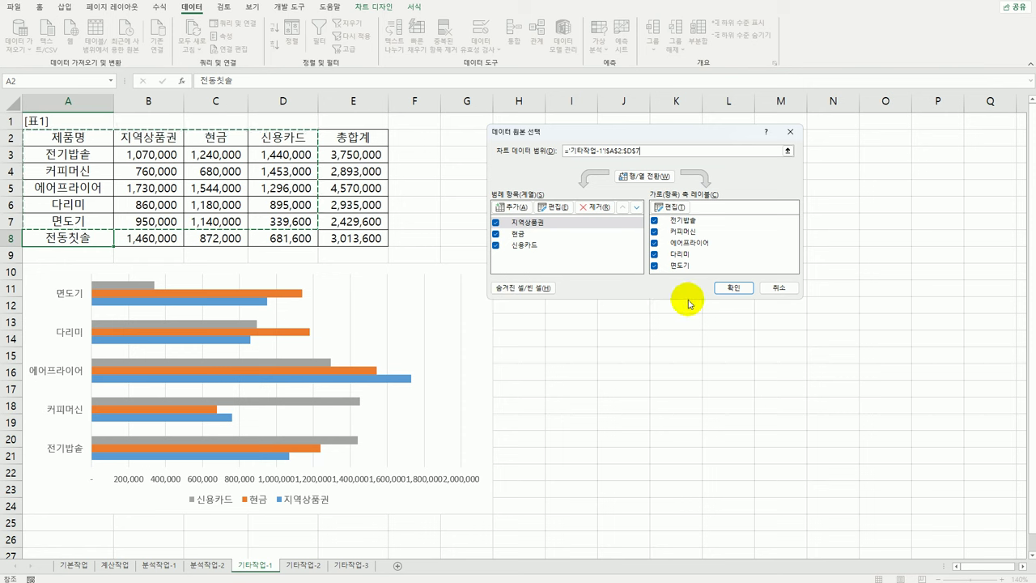
pyautogui.click(732, 288)
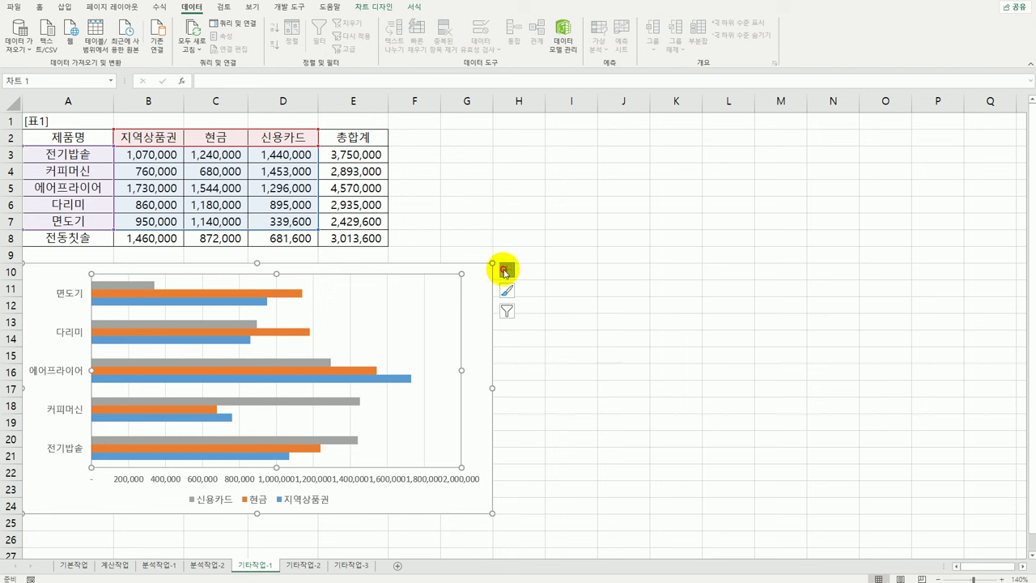
# - Add a chart title and both the primary horizontal (기본 가로) and primary vertical (기본 세로) axis titles to the chart
pyautogui.click(508, 271)
pyautogui.click(581, 305)
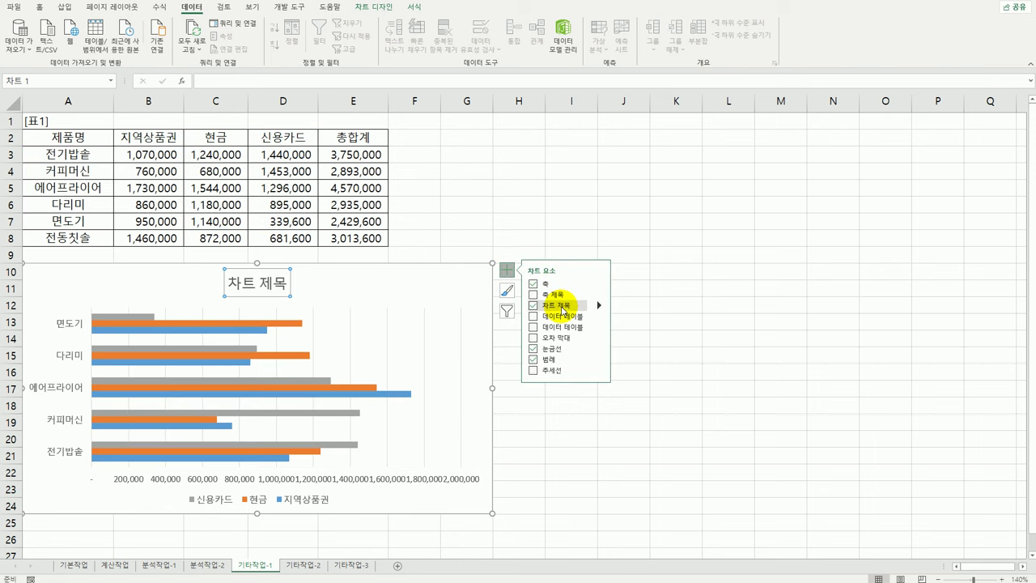
pyautogui.click(583, 296)
pyautogui.click(591, 296)
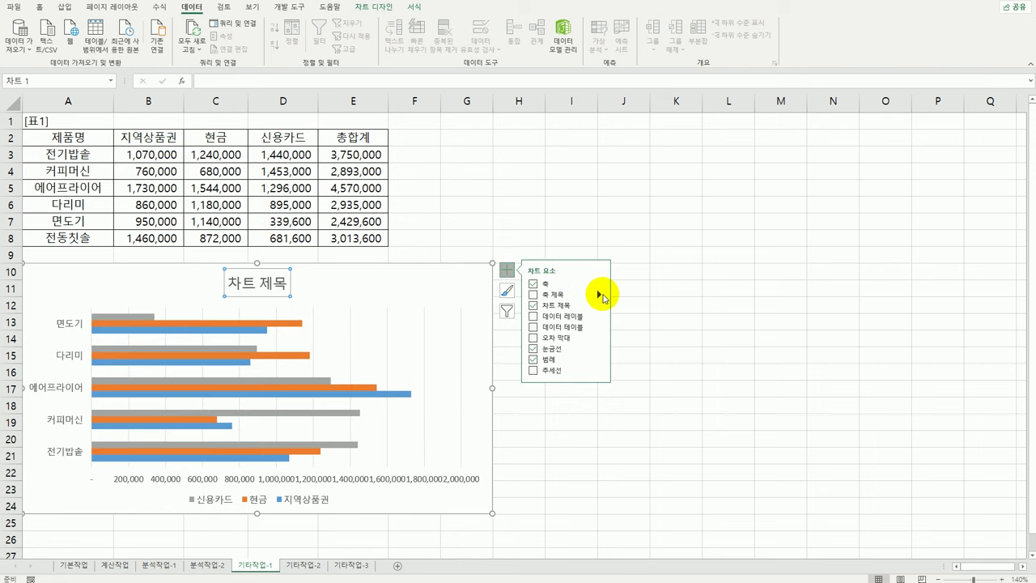
pyautogui.click(599, 295)
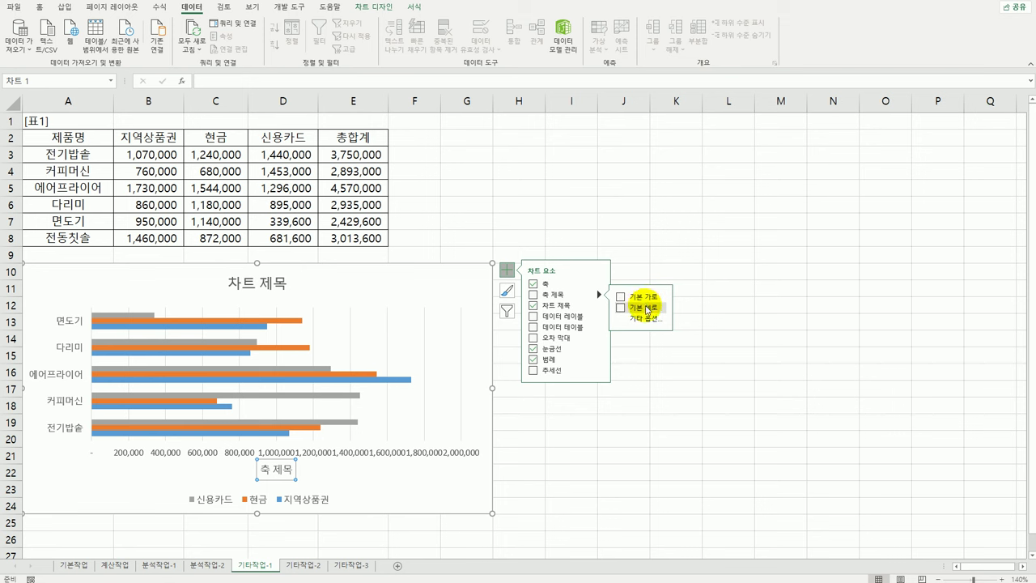
pyautogui.click(647, 308)
pyautogui.click(647, 309)
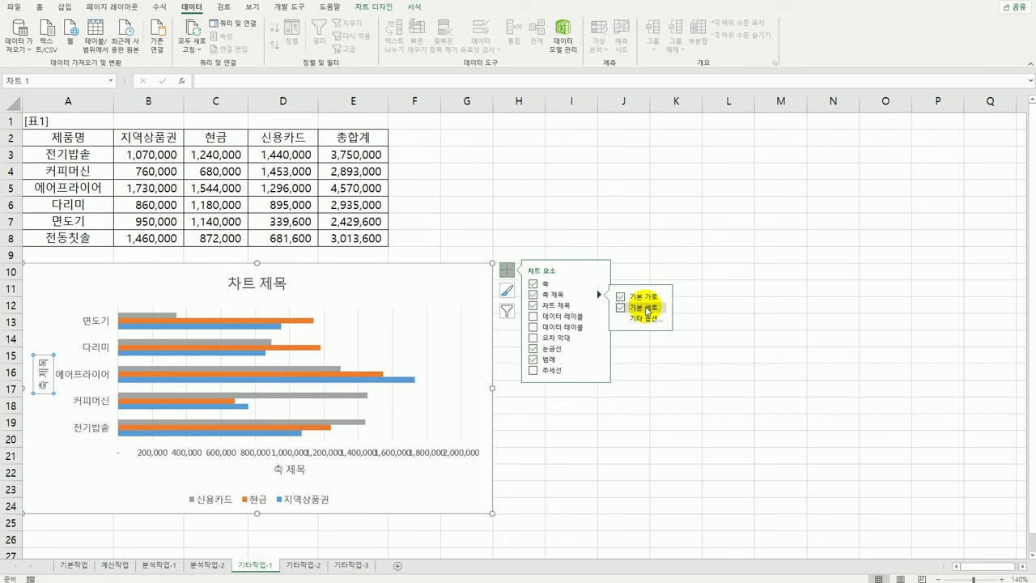
# - Change the chart title text to "제품별 매출현황"
pyautogui.click(241, 285)
pyautogui.moveTo(231, 283); pyautogui.dragTo(289, 284)
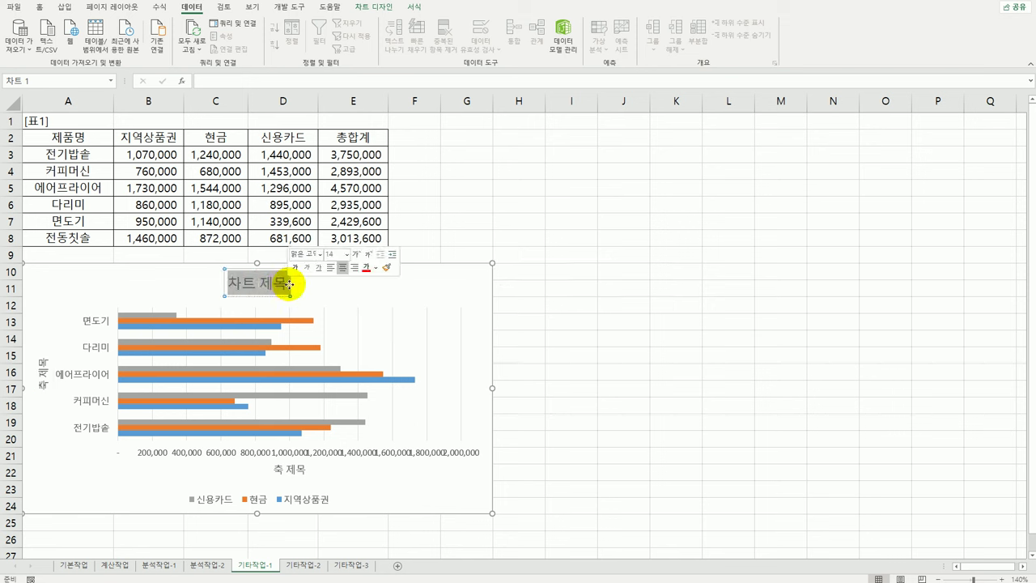
pyautogui.write('제품')
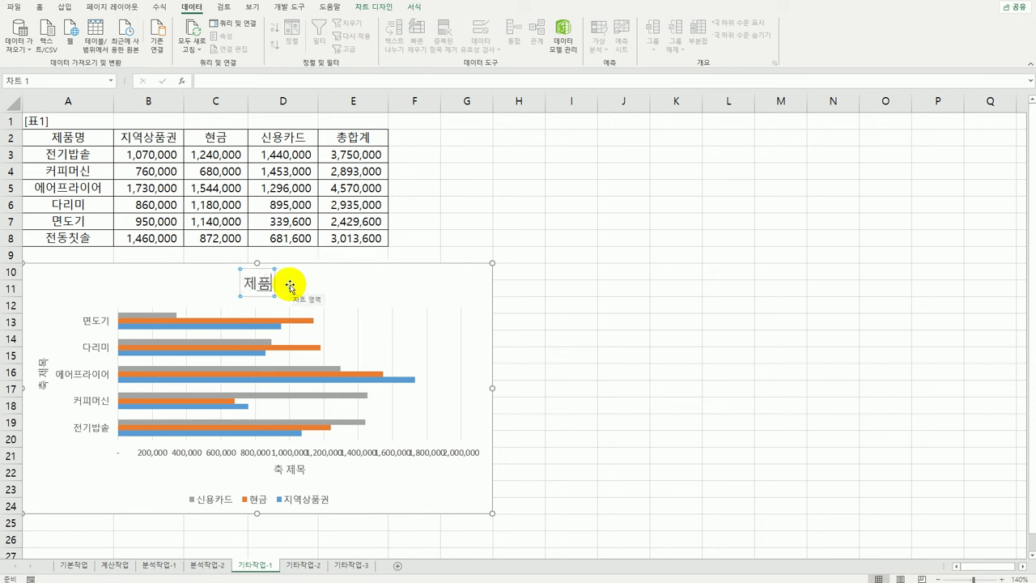
pyautogui.write('별 매')
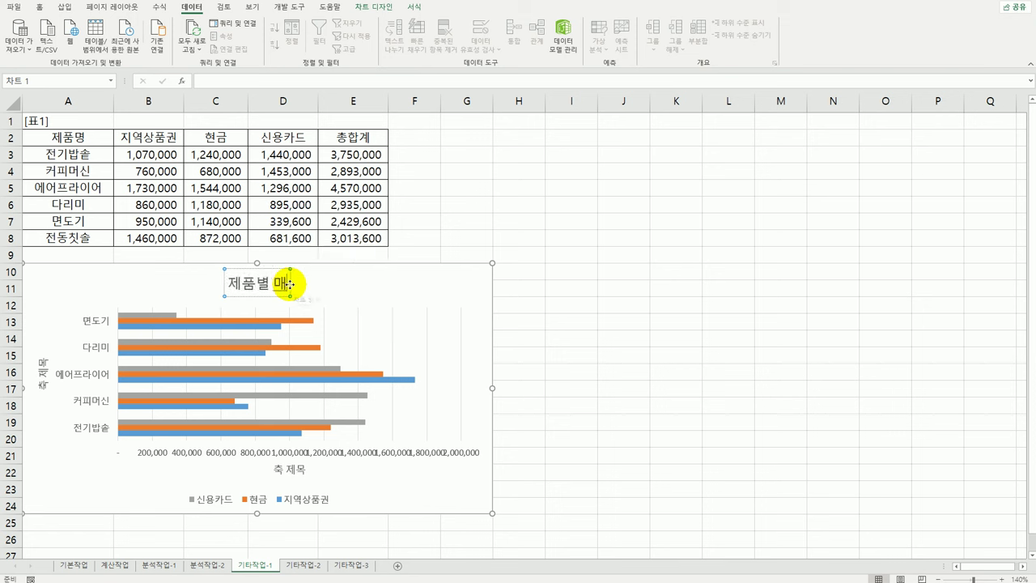
pyautogui.write('출현호ㅏㅇ')
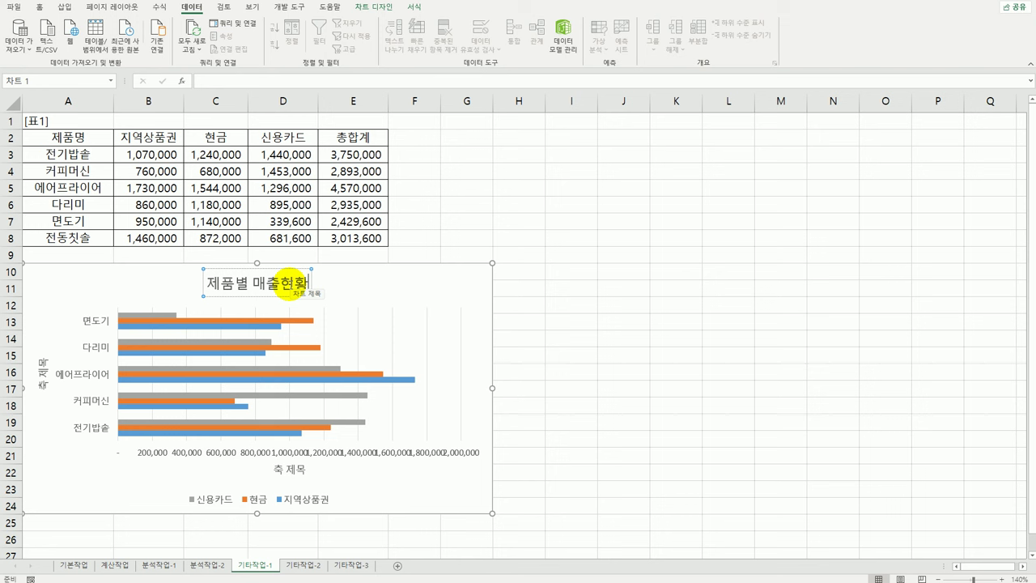
# - Set the horizontal axis title to "금액" and the vertical axis title to "제품명"
pyautogui.click(294, 475)
pyautogui.moveTo(272, 469); pyautogui.dragTo(313, 471)
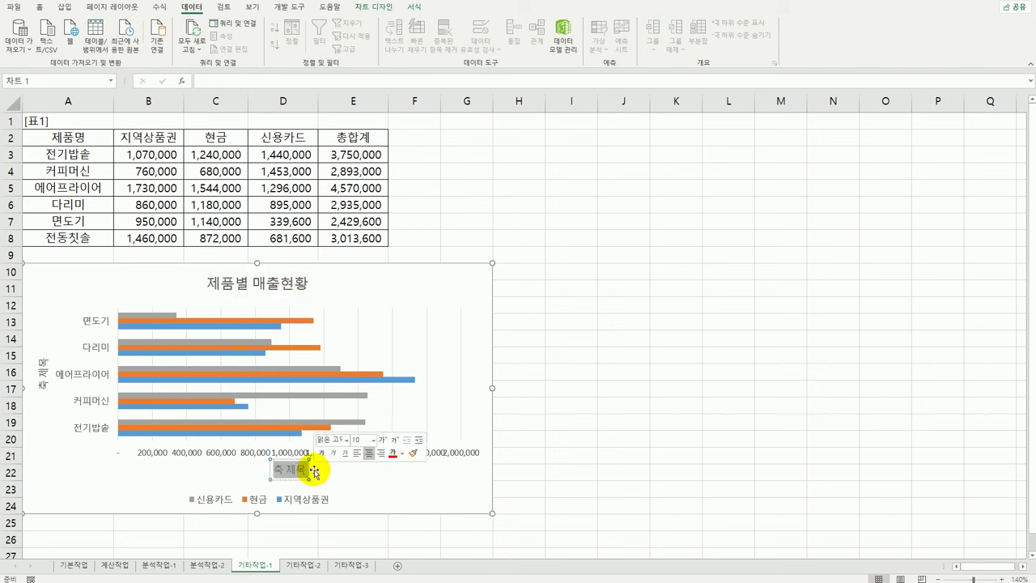
pyautogui.write('금액')
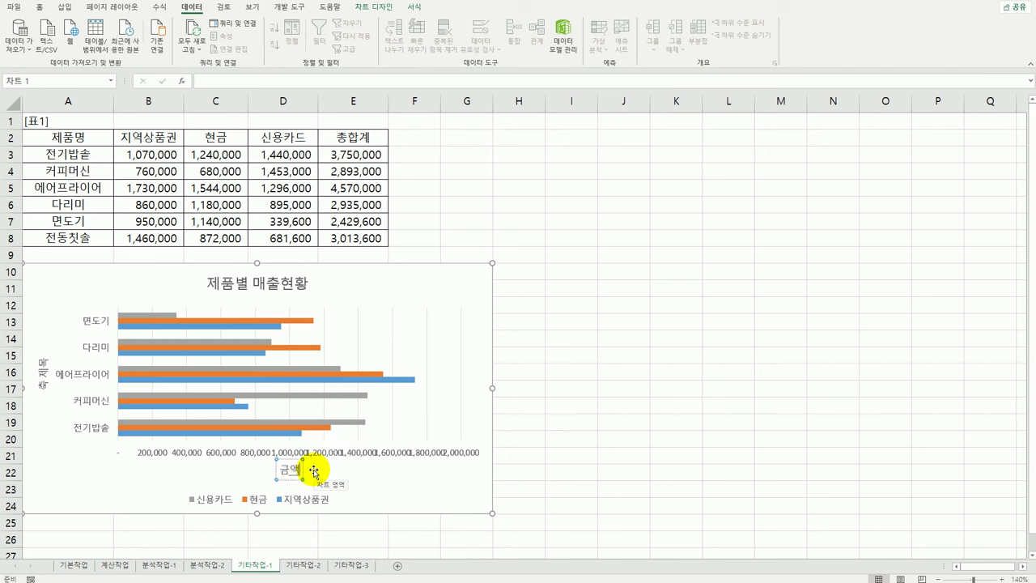
pyautogui.click(47, 377)
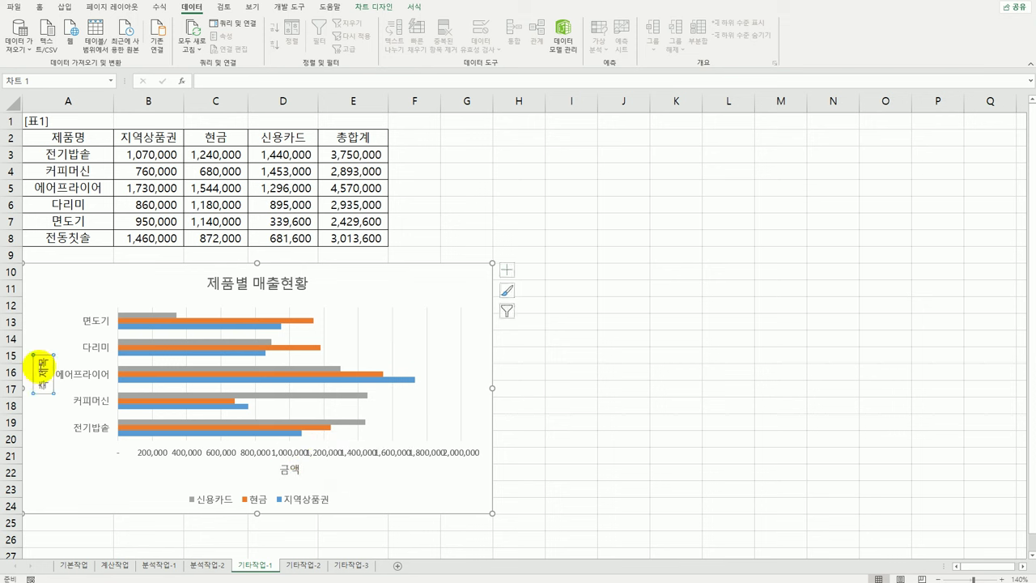
pyautogui.moveTo(39, 358); pyautogui.dragTo(45, 387)
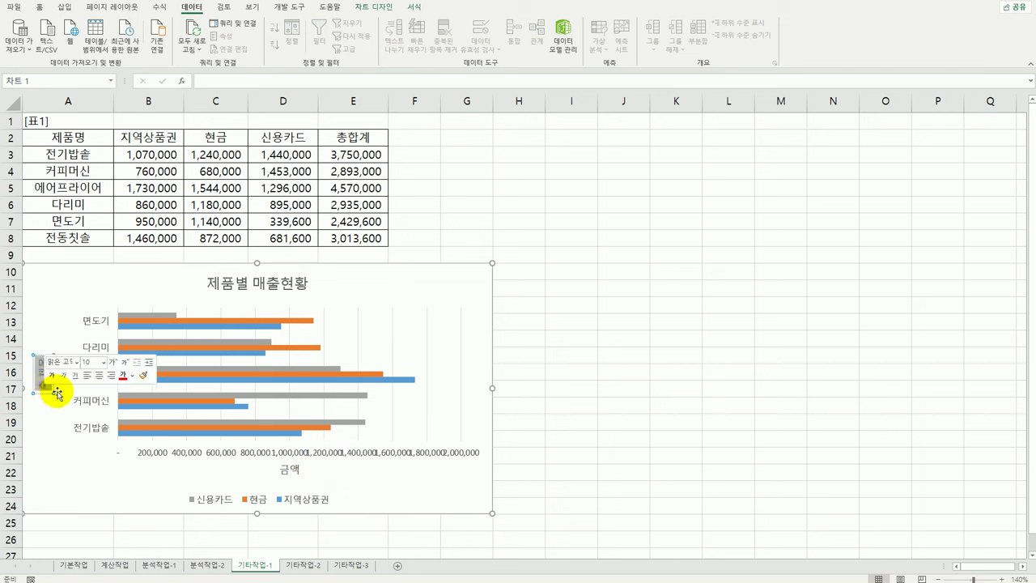
pyautogui.write('ㅈ품명')
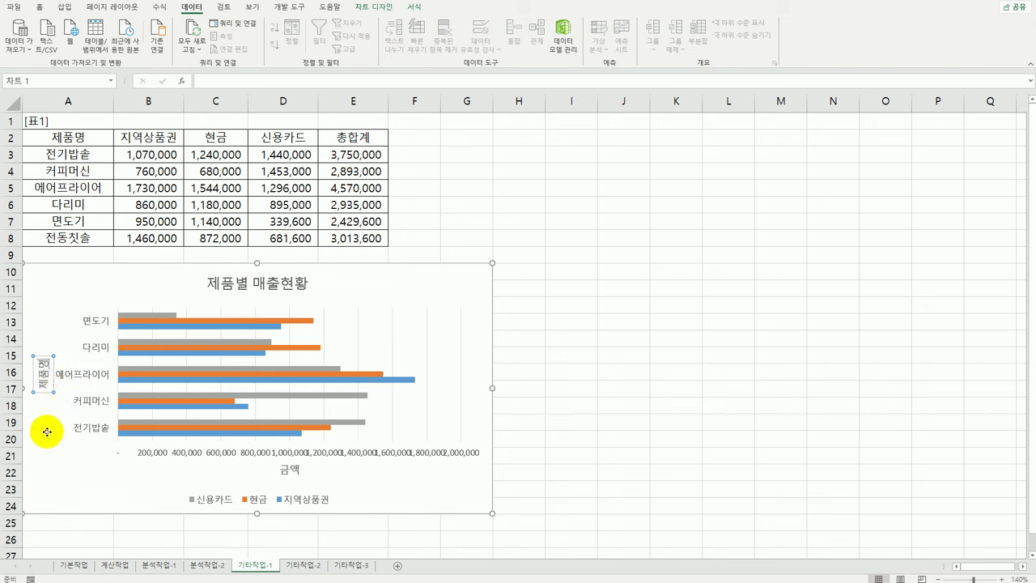
pyautogui.click(41, 416)
# - Set the text direction (텍스트 방향) of the 제품명 axis title to 세로
pyautogui.click(41, 376)
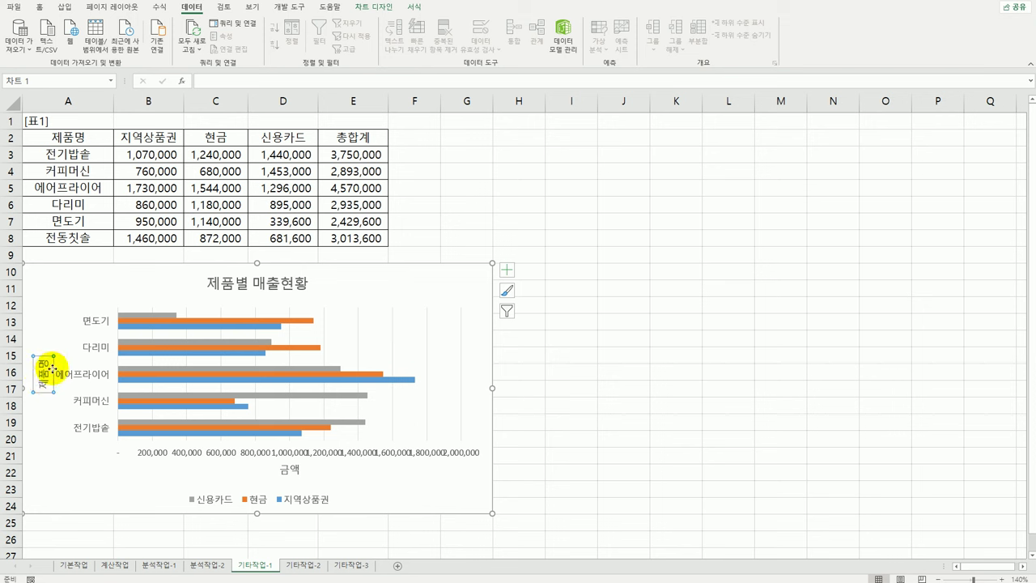
pyautogui.rightClick(47, 391)
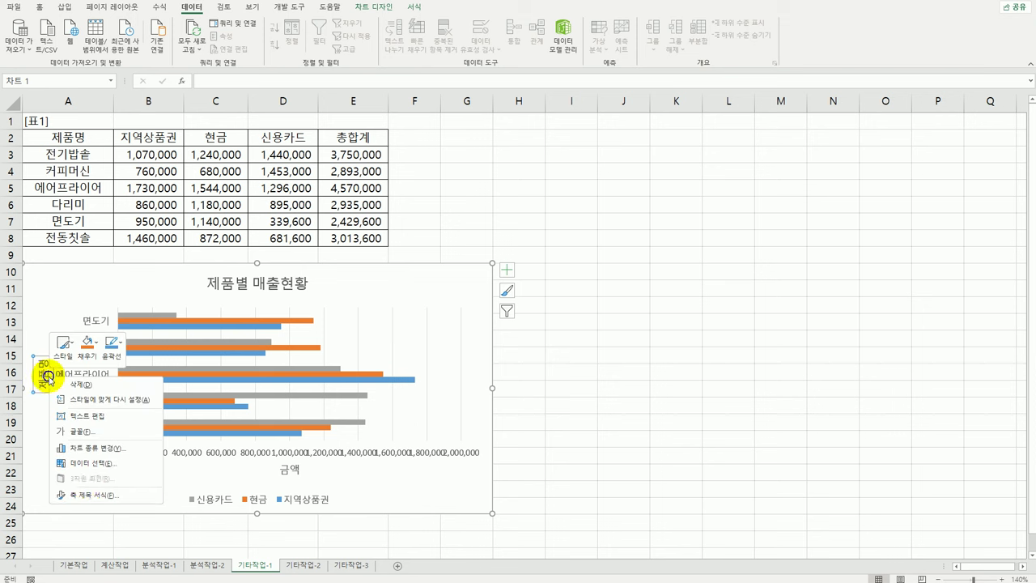
pyautogui.click(88, 496)
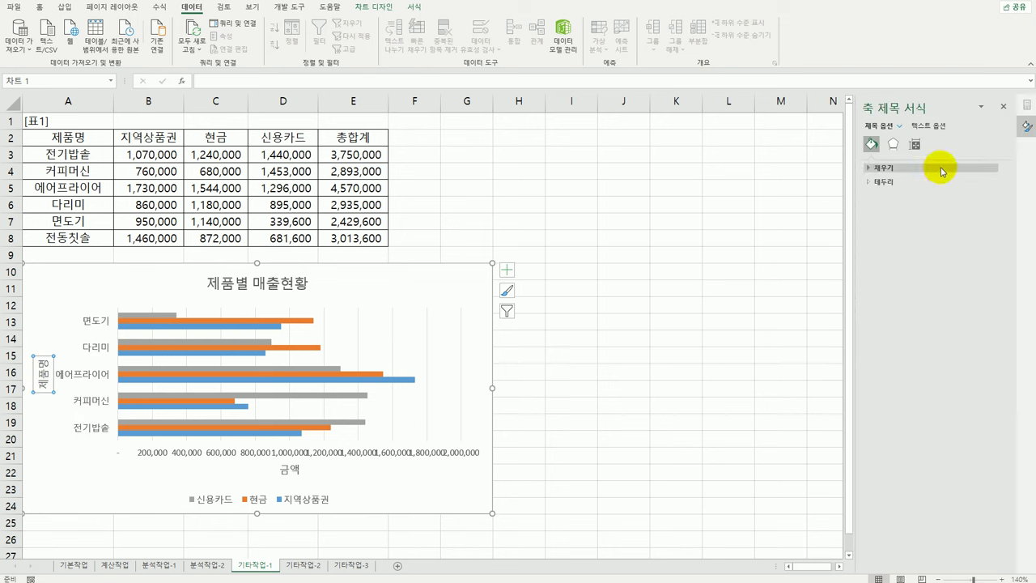
pyautogui.click(915, 145)
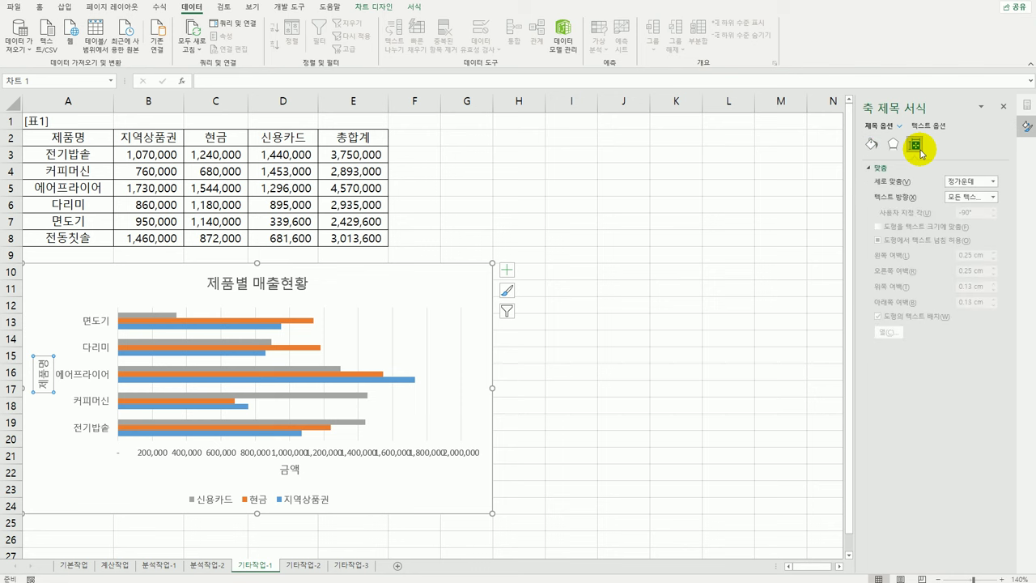
pyautogui.click(959, 196)
pyautogui.click(965, 252)
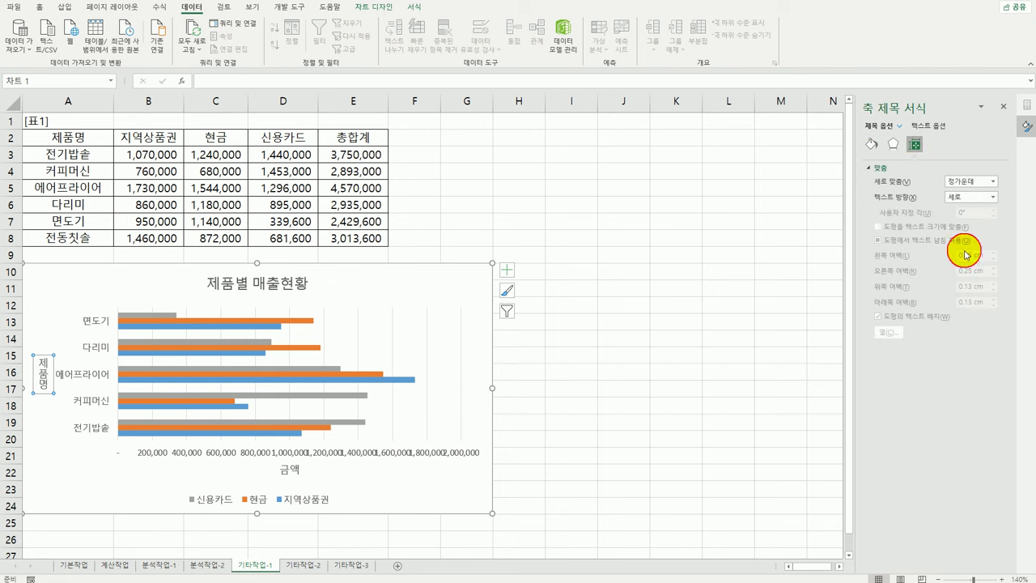
pyautogui.click(691, 353)
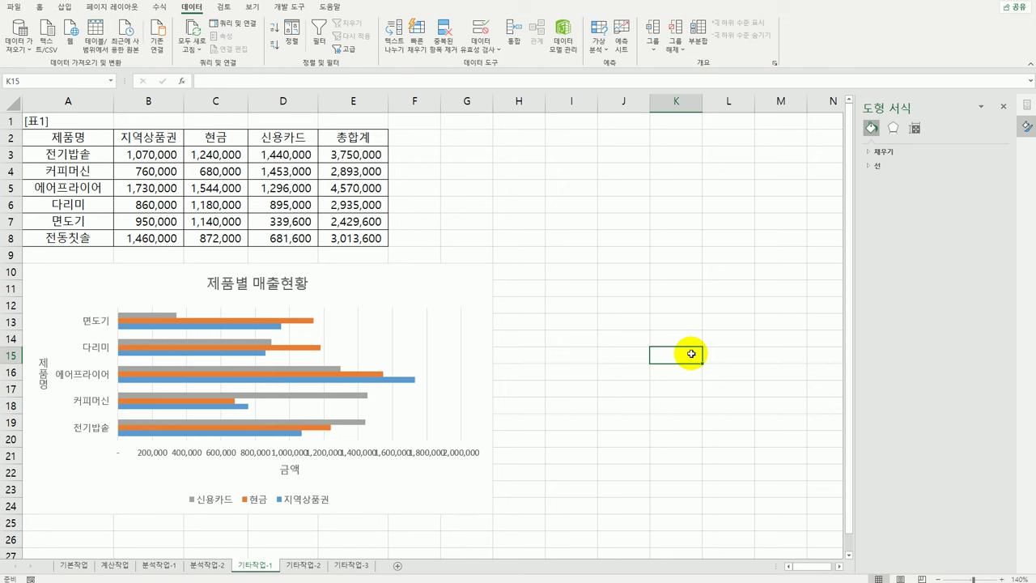
# - Set the major unit (기본 단위) of the chart's horizontal value axis to 300000
pyautogui.click(199, 452)
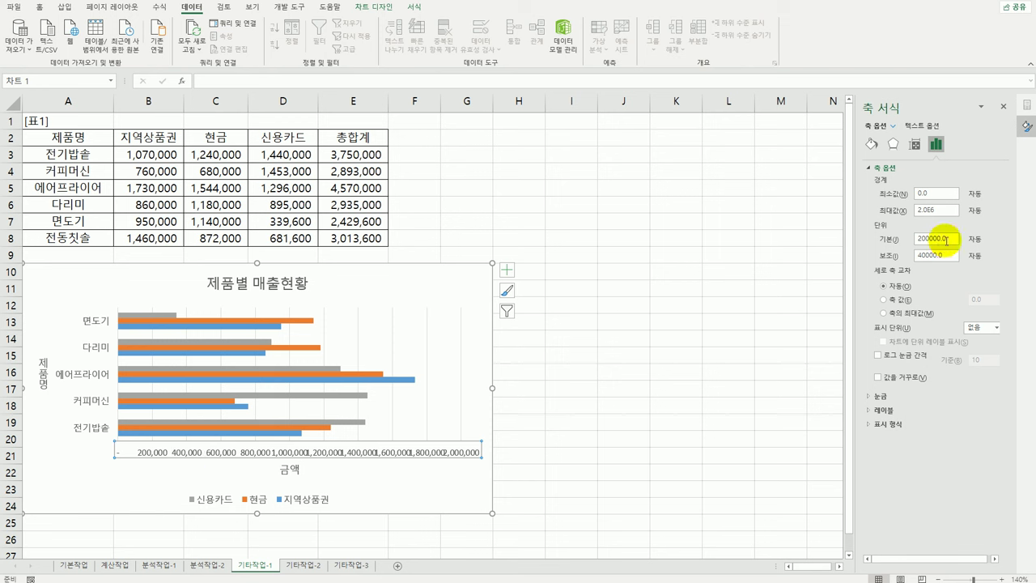
pyautogui.click(922, 239)
pyautogui.click(923, 239)
pyautogui.press('BackSpace')
pyautogui.write('4')
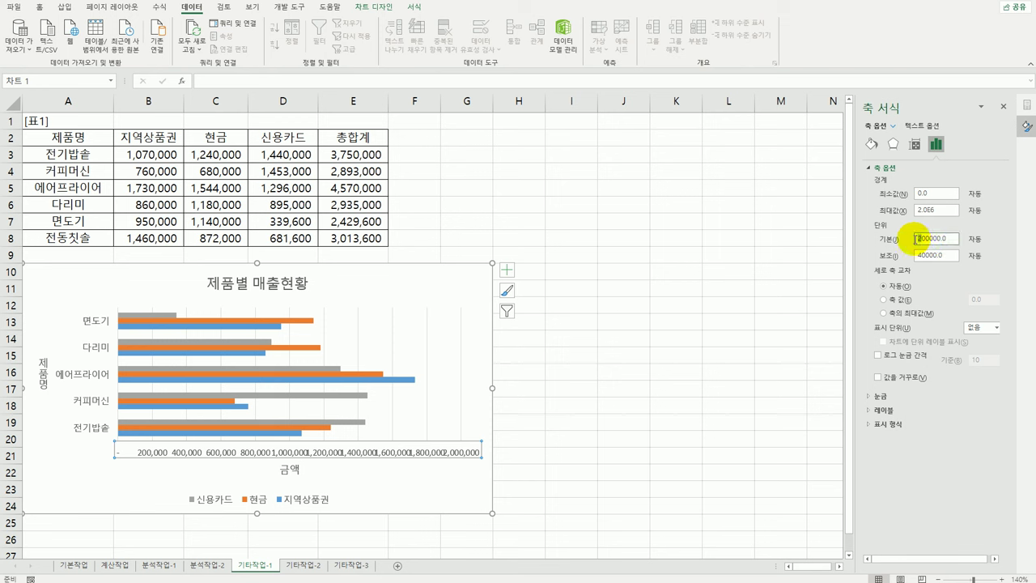
pyautogui.write('3')
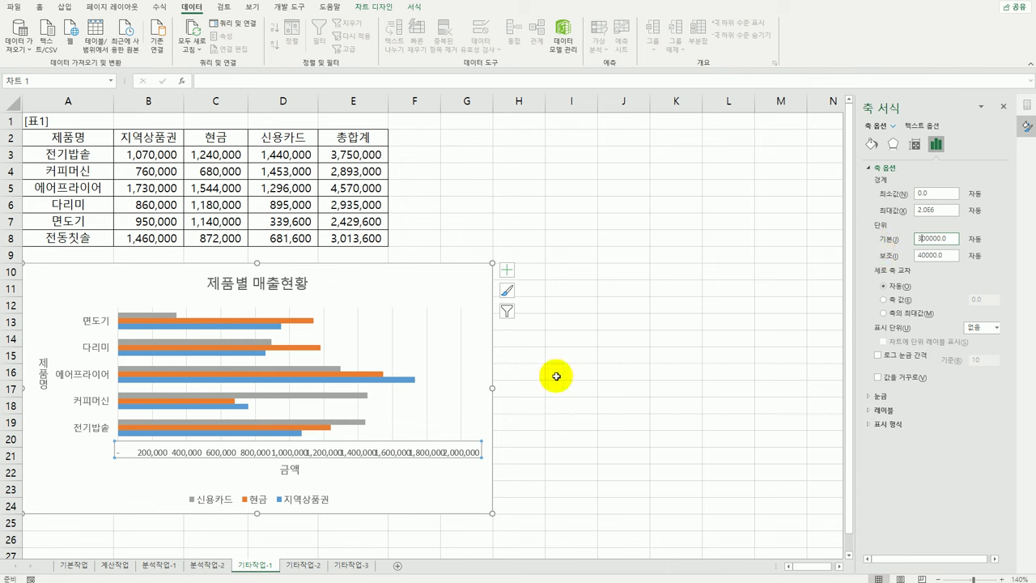
pyautogui.click(417, 494)
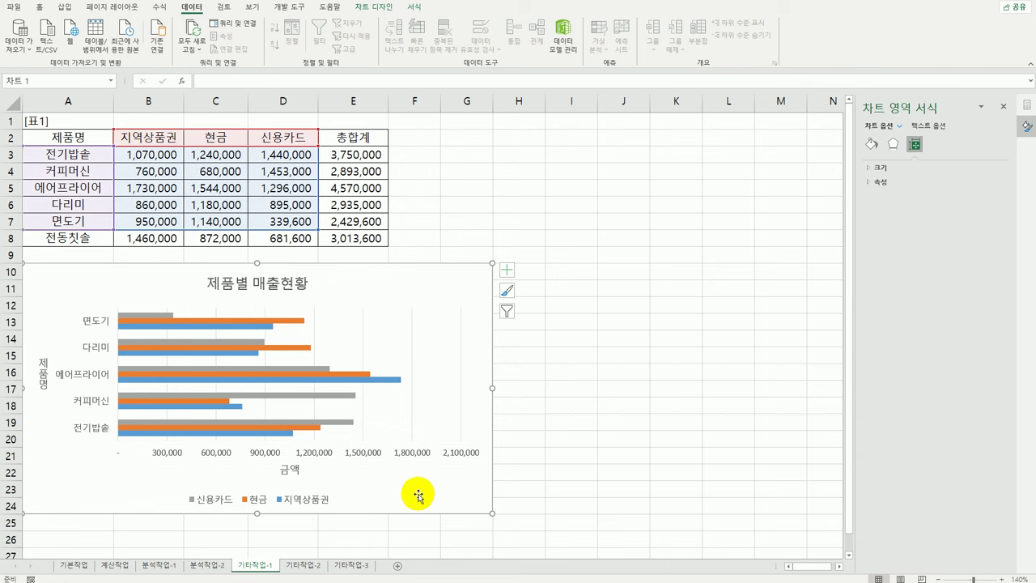
# - Display the horizontal value axis in reverse order (값을 거꾸로)
pyautogui.click(374, 457)
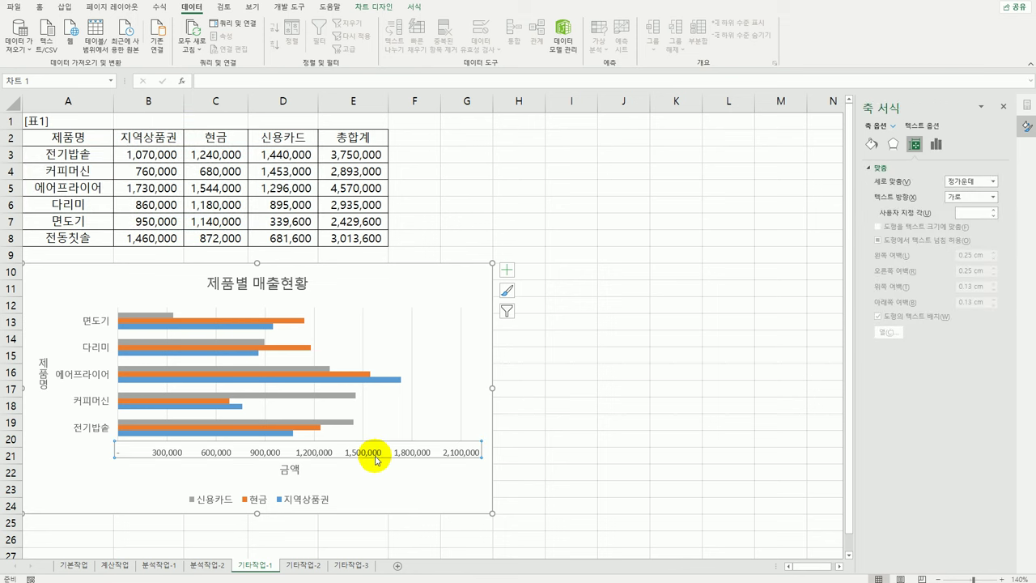
pyautogui.click(936, 144)
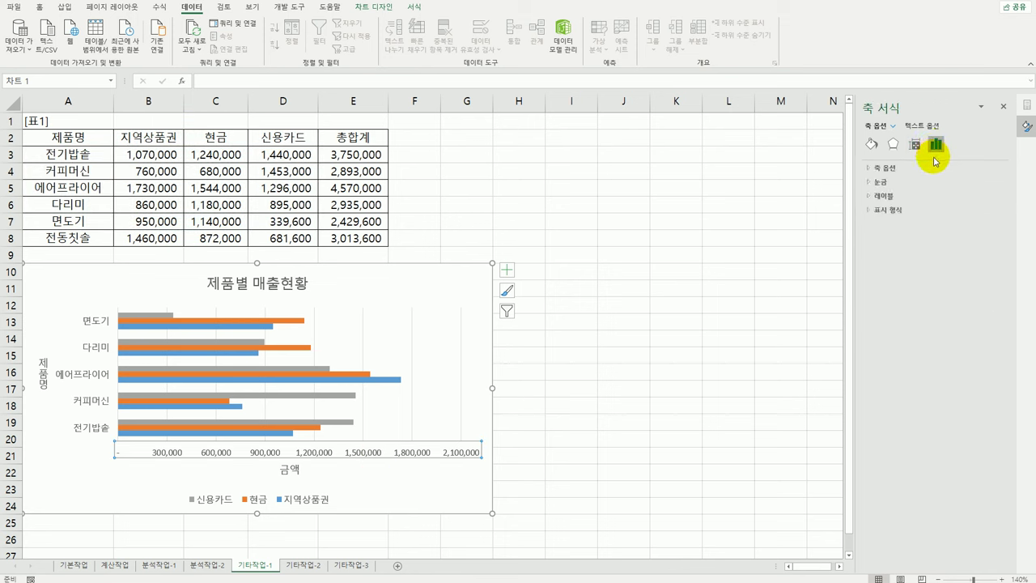
pyautogui.click(890, 168)
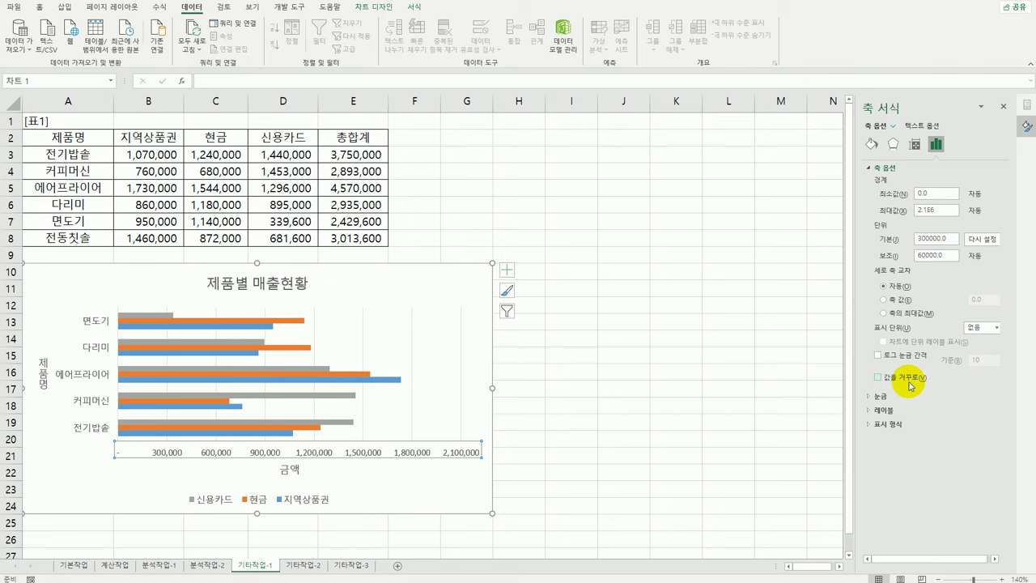
pyautogui.click(914, 385)
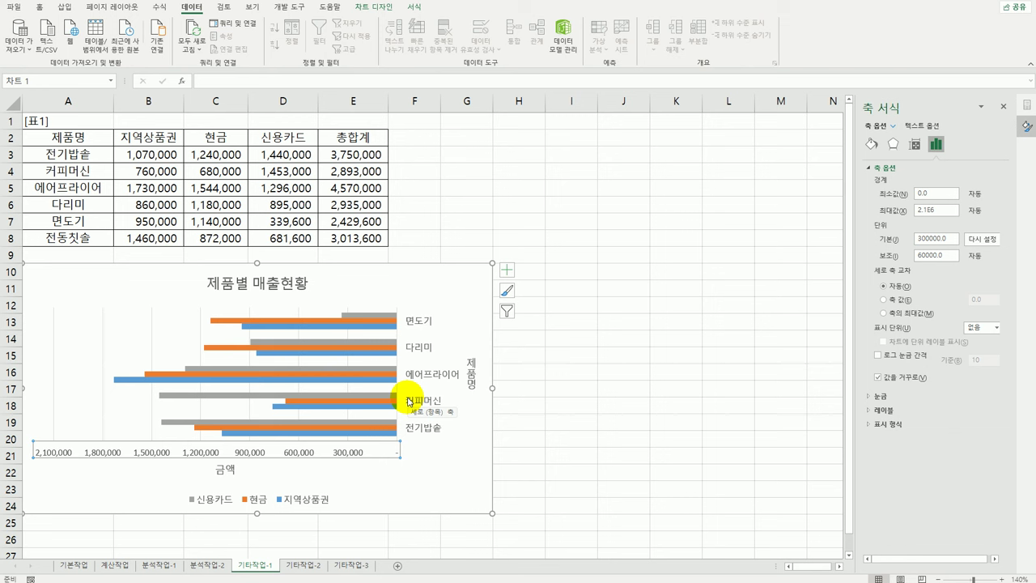
# - Add data labels to the 지역상품권 series, positioned at the inside end (안쪽 끝에) of the bars
pyautogui.click(285, 328)
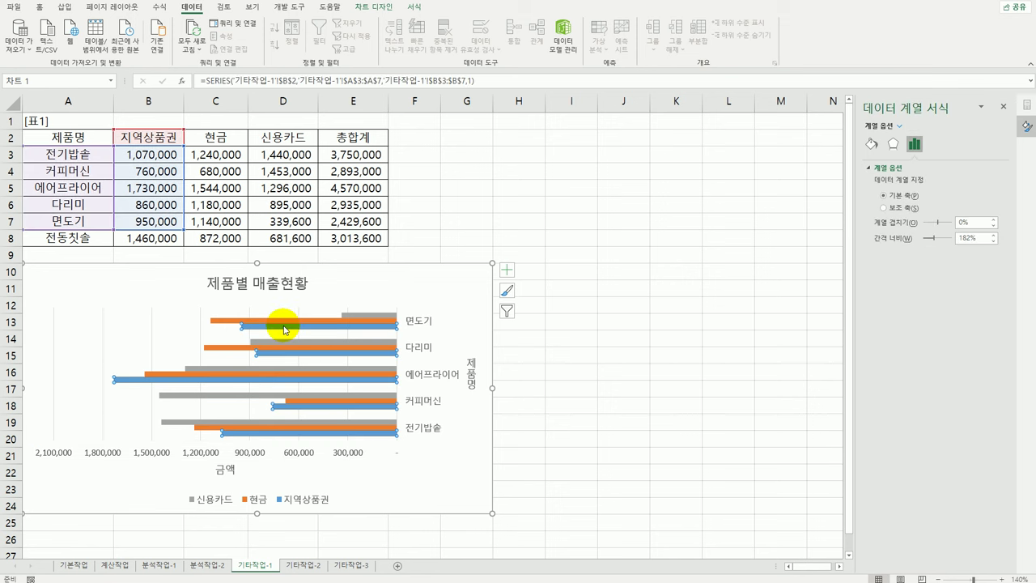
pyautogui.click(507, 269)
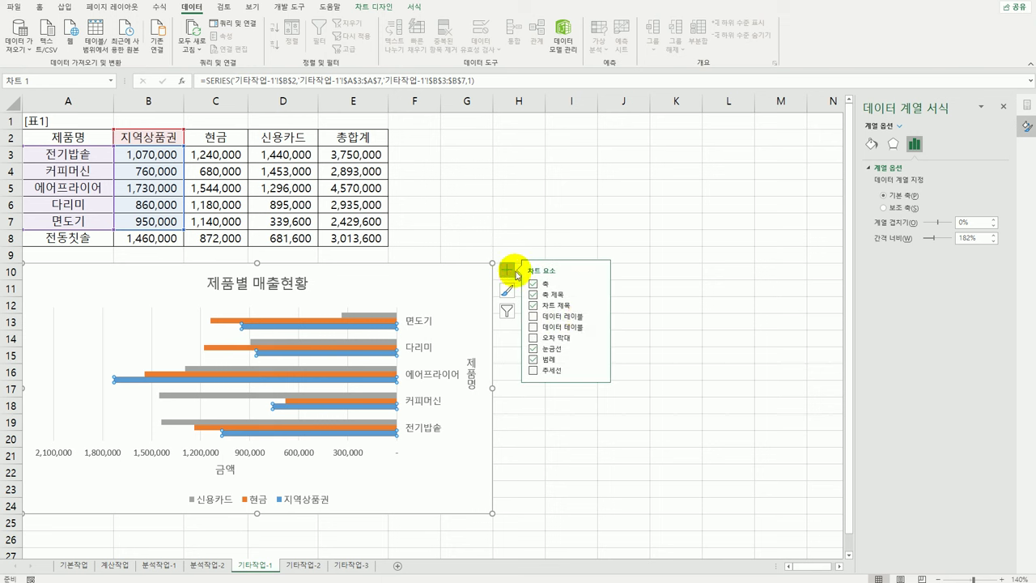
pyautogui.click(598, 316)
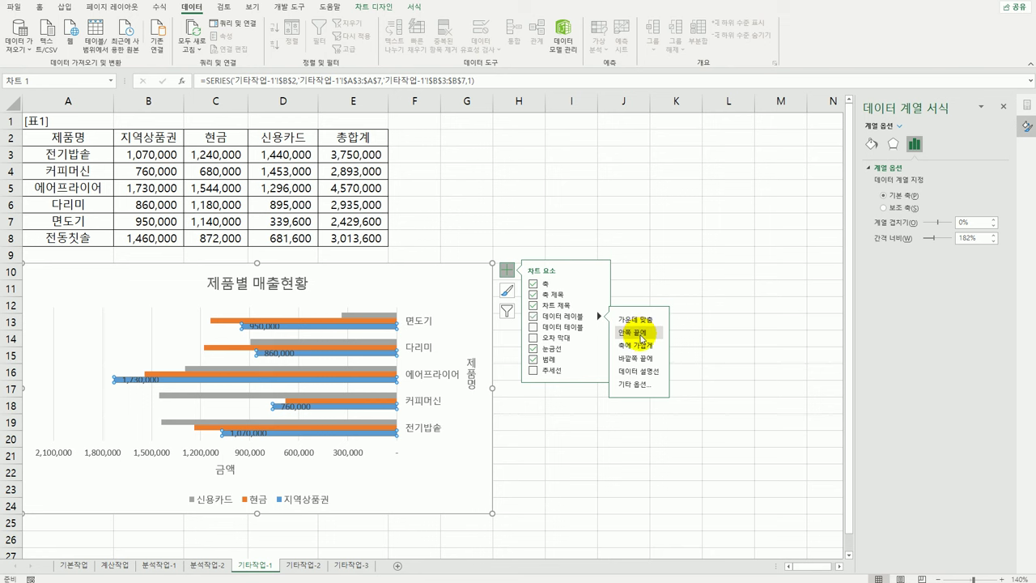
# - Apply the shape style 강한 효과 - 녹색, 강조 6 to the chart legend
pyautogui.click(310, 503)
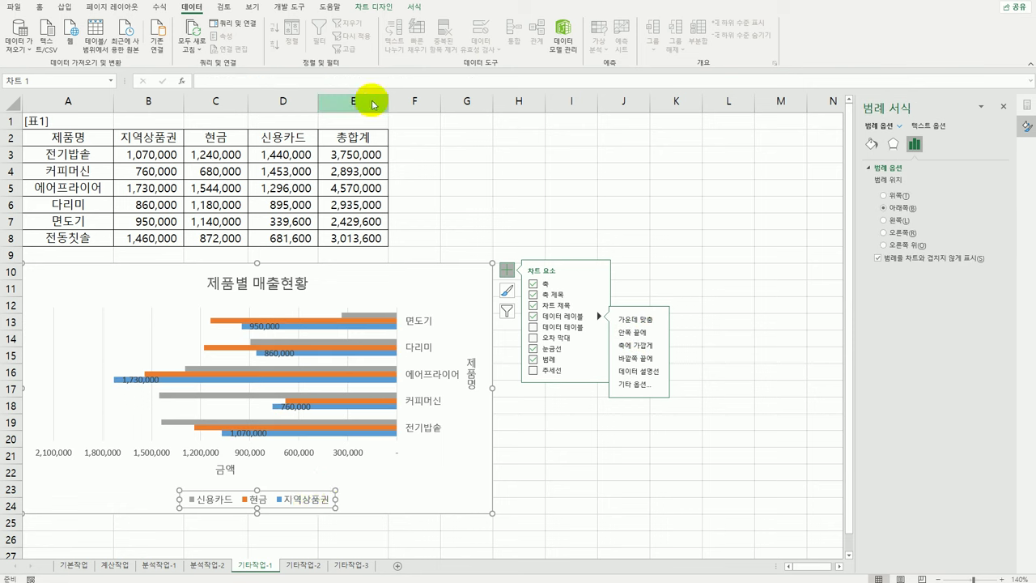
pyautogui.click(414, 9)
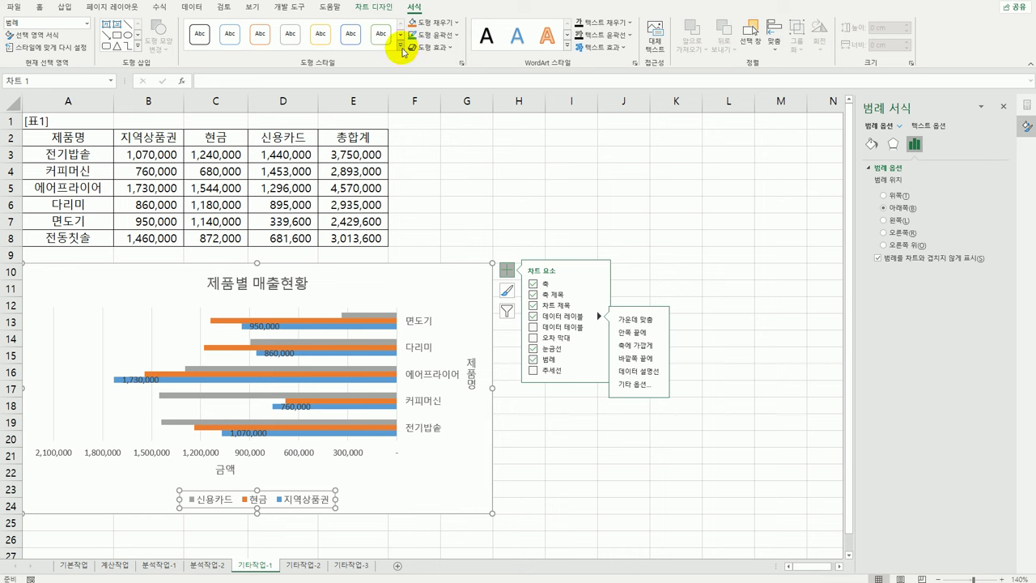
pyautogui.click(400, 48)
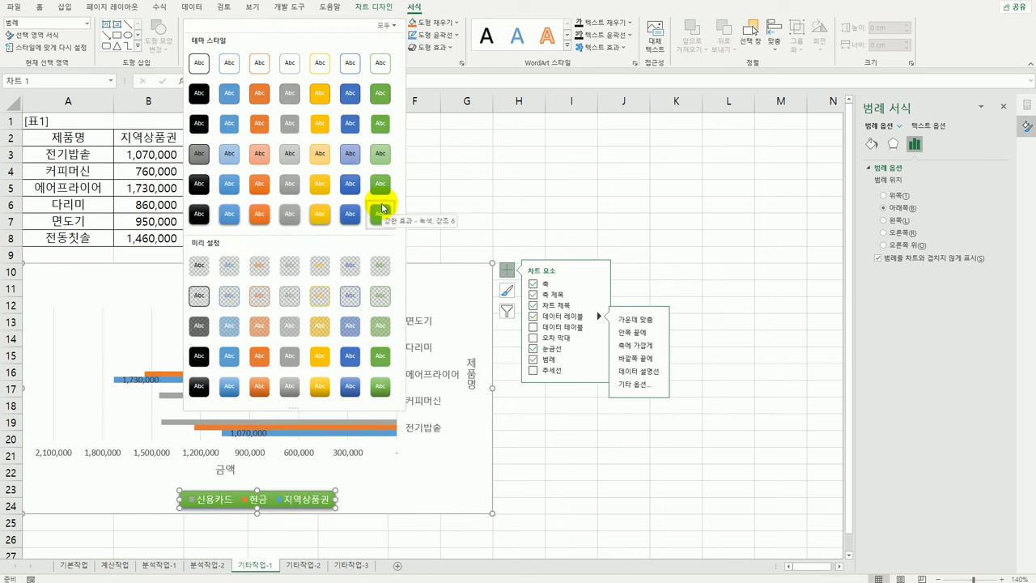
pyautogui.click(383, 212)
# - Set the chart area's outline to the standard colour green (녹색), then deselect the chart
pyautogui.click(456, 278)
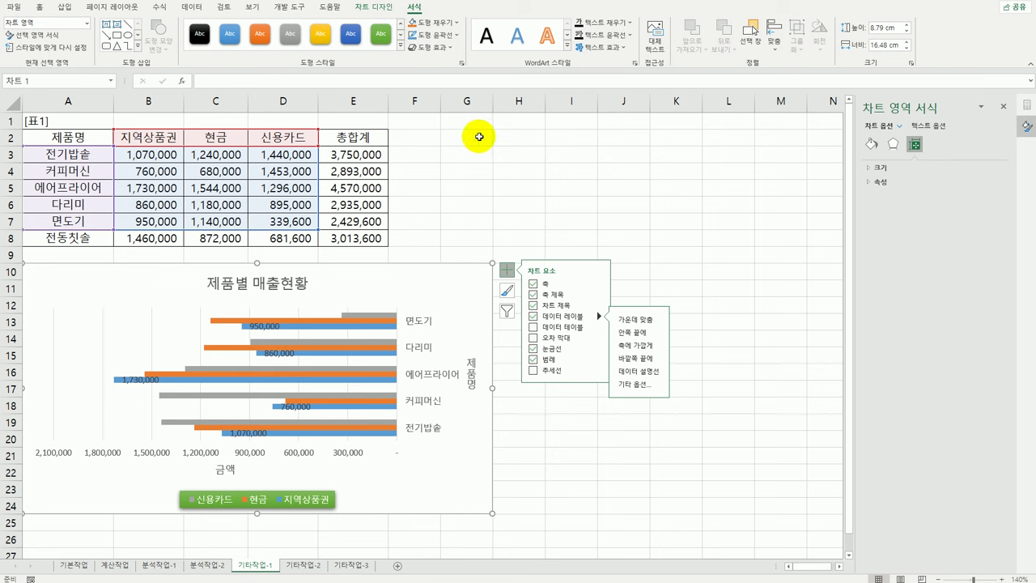
pyautogui.click(456, 37)
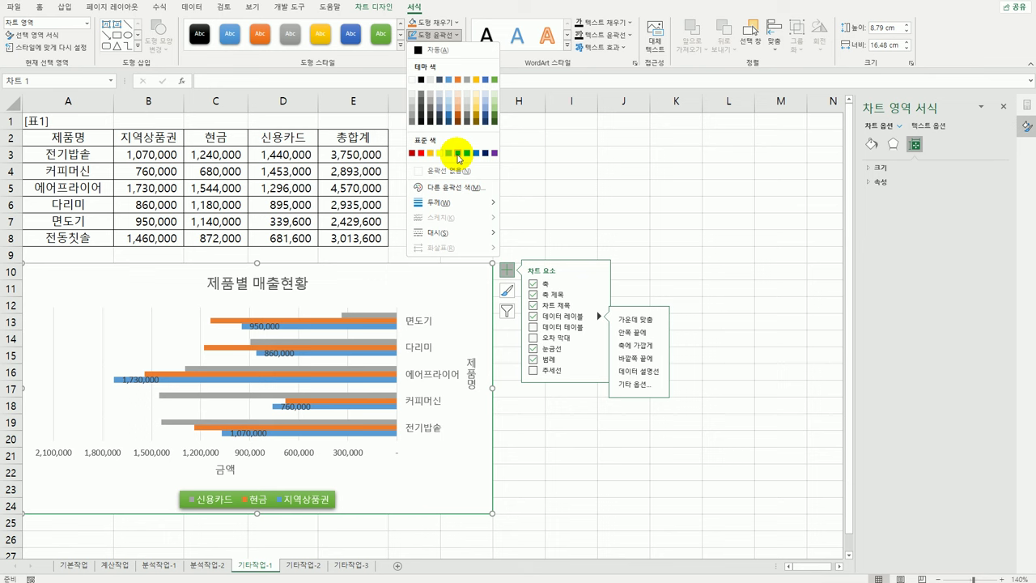
pyautogui.click(457, 159)
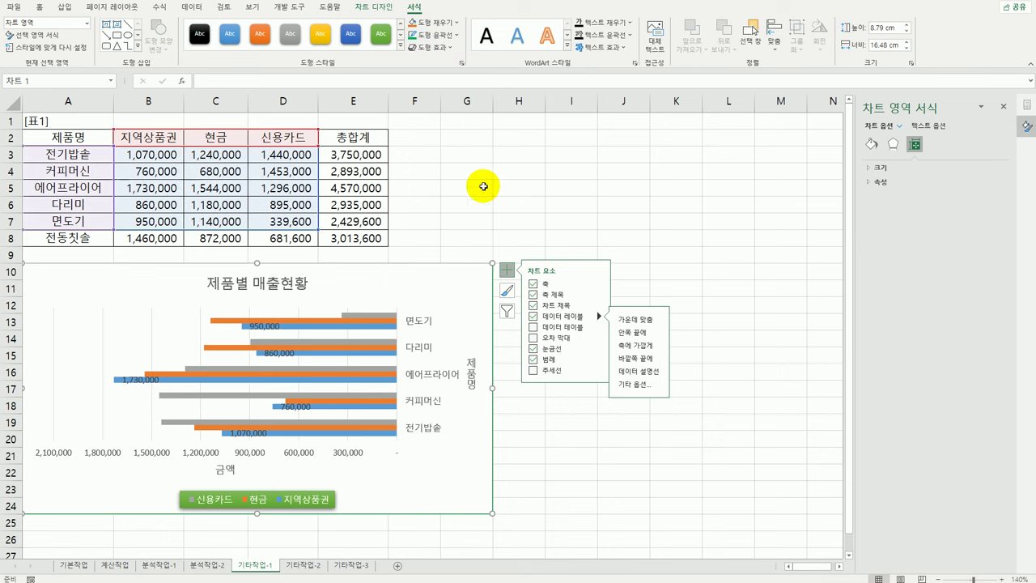
pyautogui.click(510, 272)
pyautogui.click(622, 209)
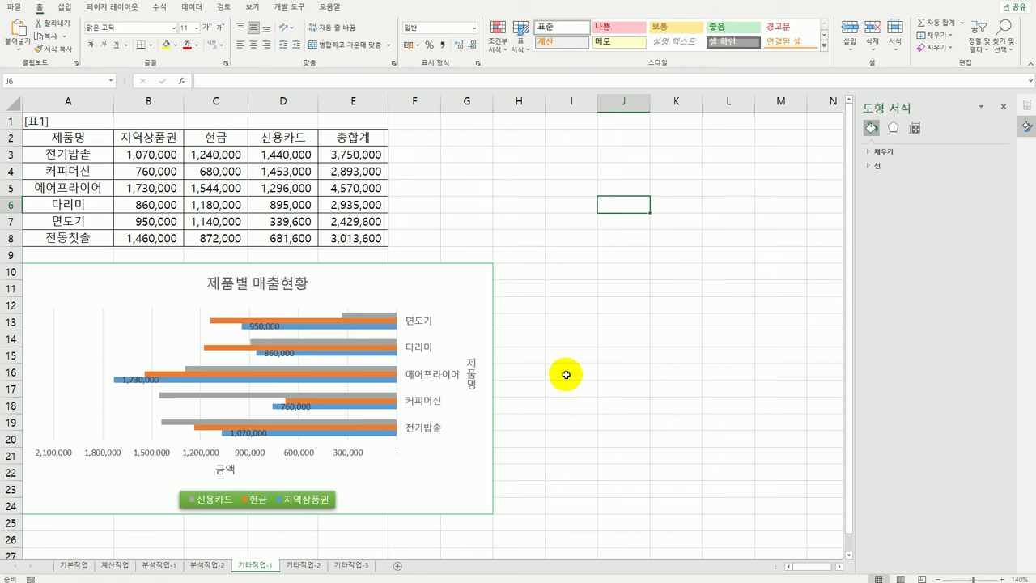
# - Switch to the 기타작업-2 sheet and select an empty cell outside the order table
pyautogui.click(304, 565)
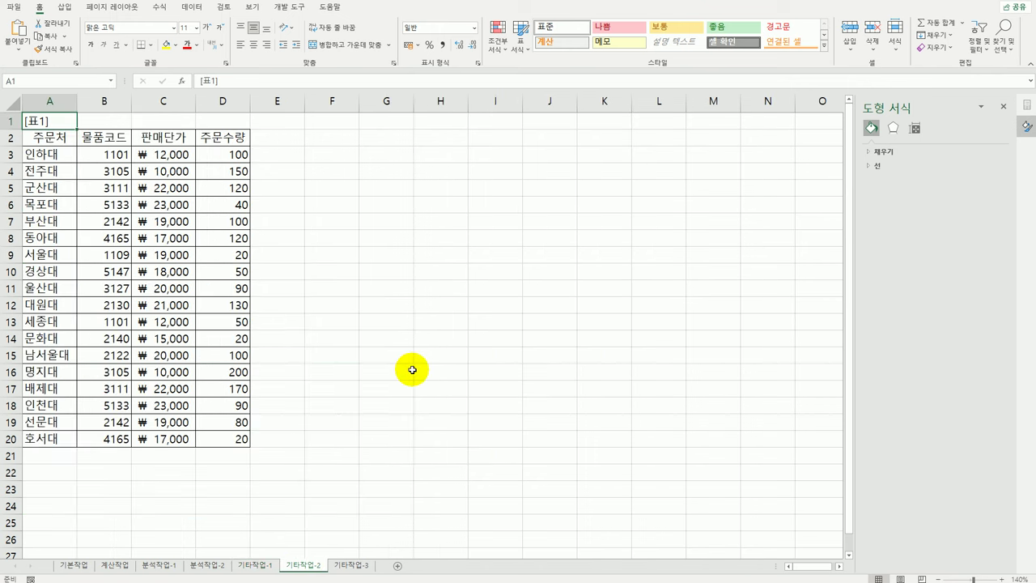
pyautogui.click(402, 345)
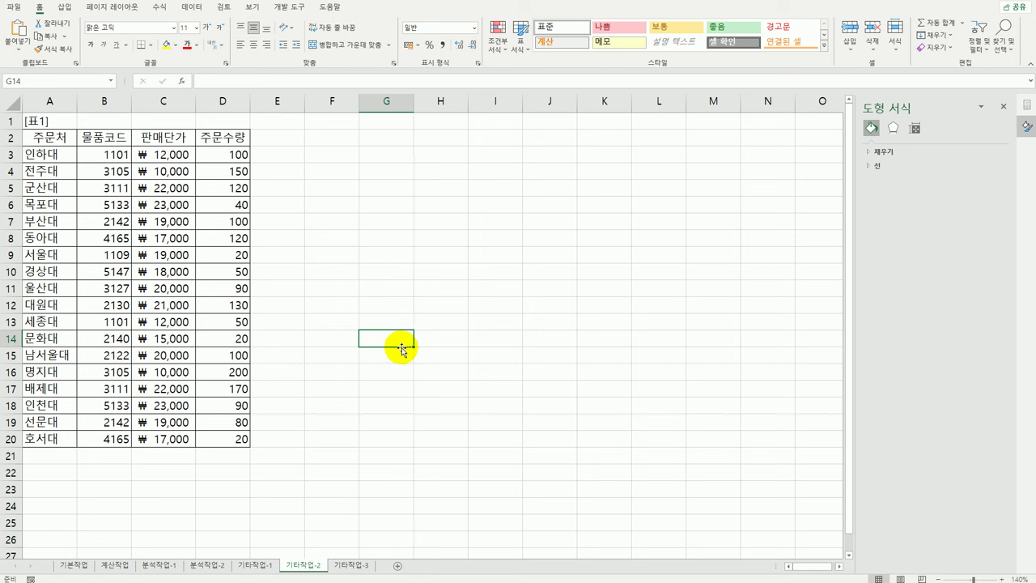
pyautogui.click(370, 176)
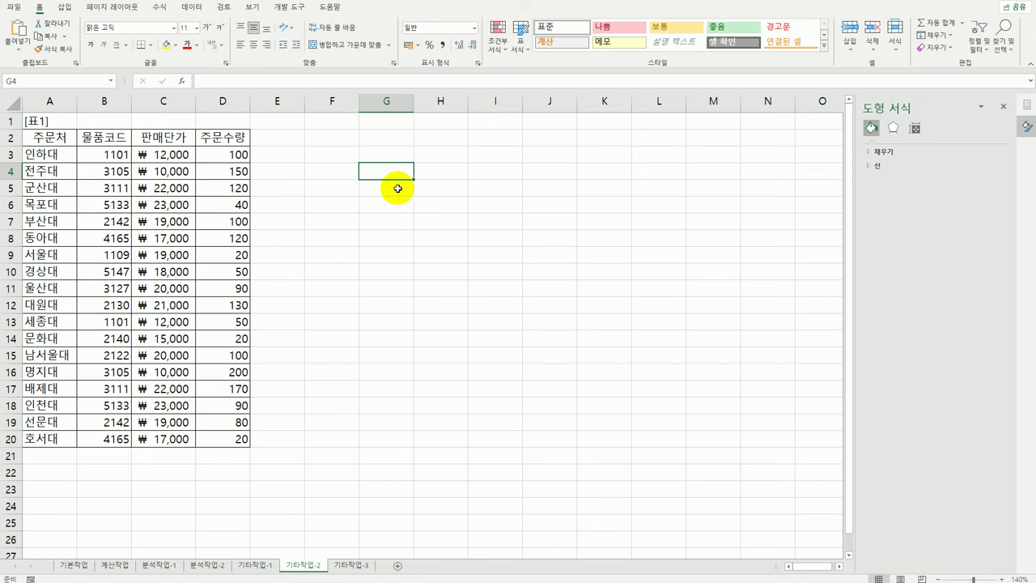
pyautogui.click(429, 176)
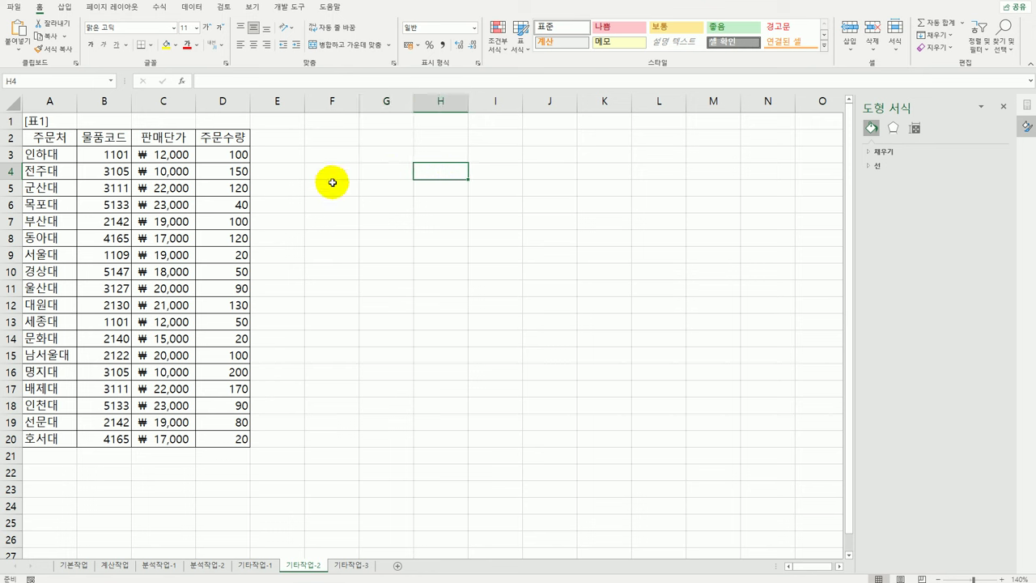
pyautogui.moveTo(208, 155); pyautogui.dragTo(209, 437)
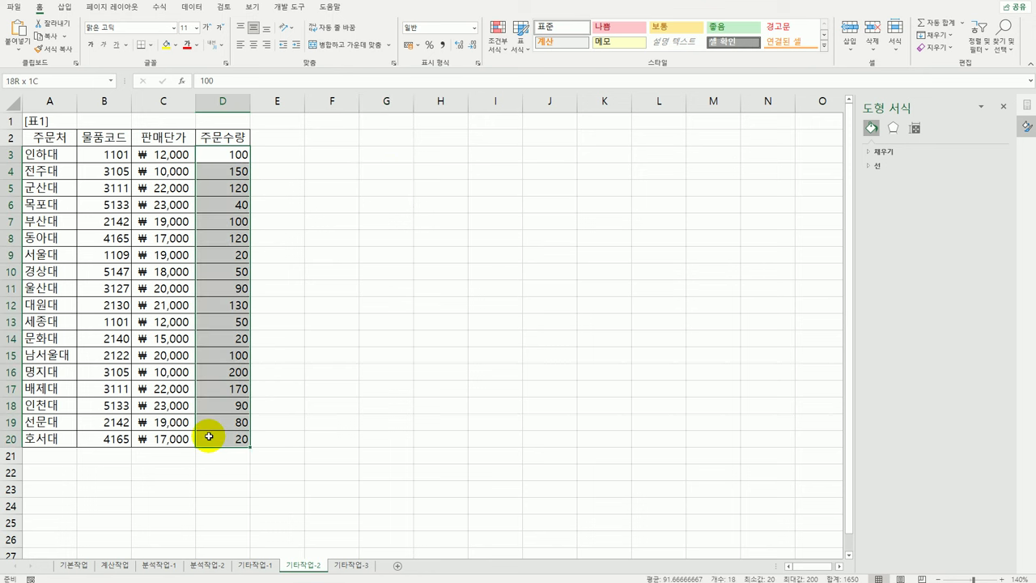
pyautogui.click(444, 173)
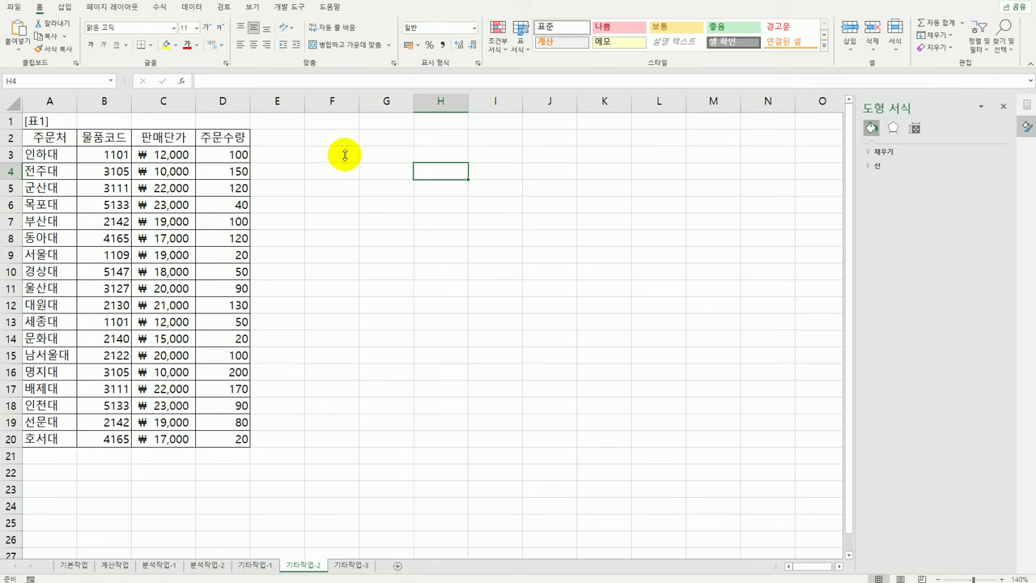
# - Start recording a macro named 서식적용 in the current workbook (현재 통합 문서)
pyautogui.click(289, 8)
pyautogui.click(89, 24)
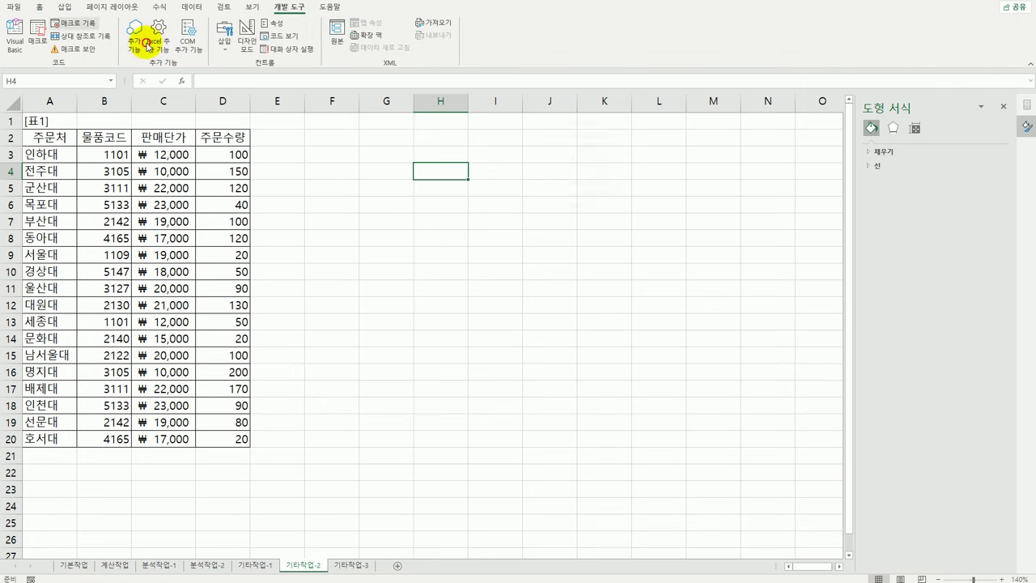
pyautogui.moveTo(607, 115); pyautogui.dragTo(385, 212)
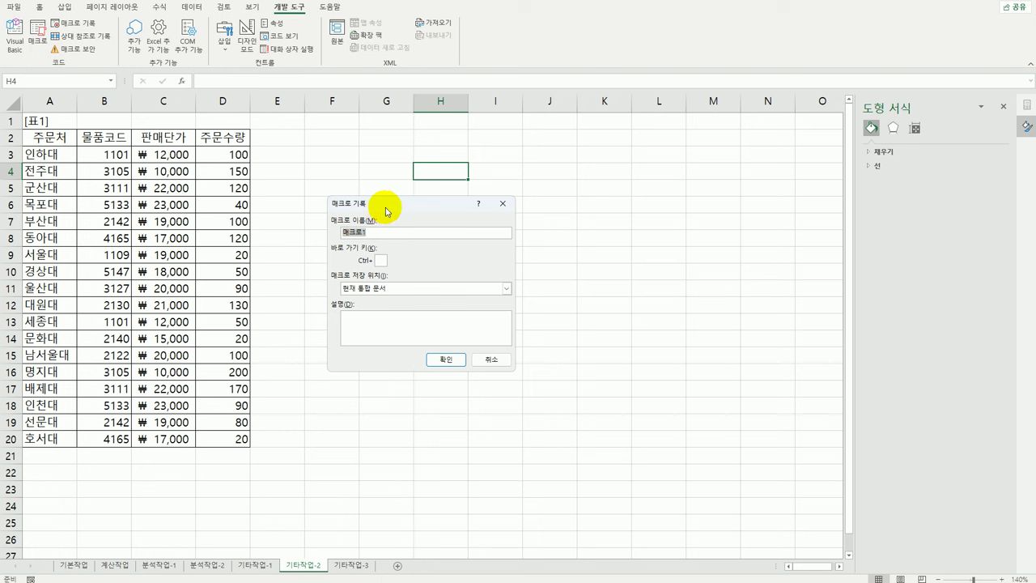
pyautogui.write('서식적용')
pyautogui.click(446, 359)
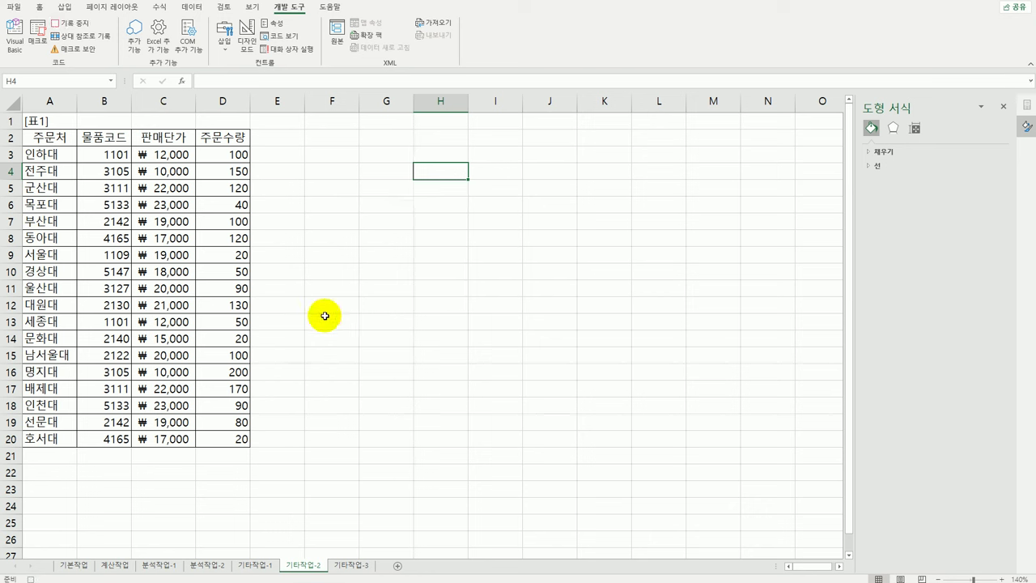
# - Open the cell format settings for the 주문수량 values in D3:D20 and choose the 사용자 지정 number category
pyautogui.click(224, 153)
pyautogui.moveTo(225, 152); pyautogui.dragTo(203, 439)
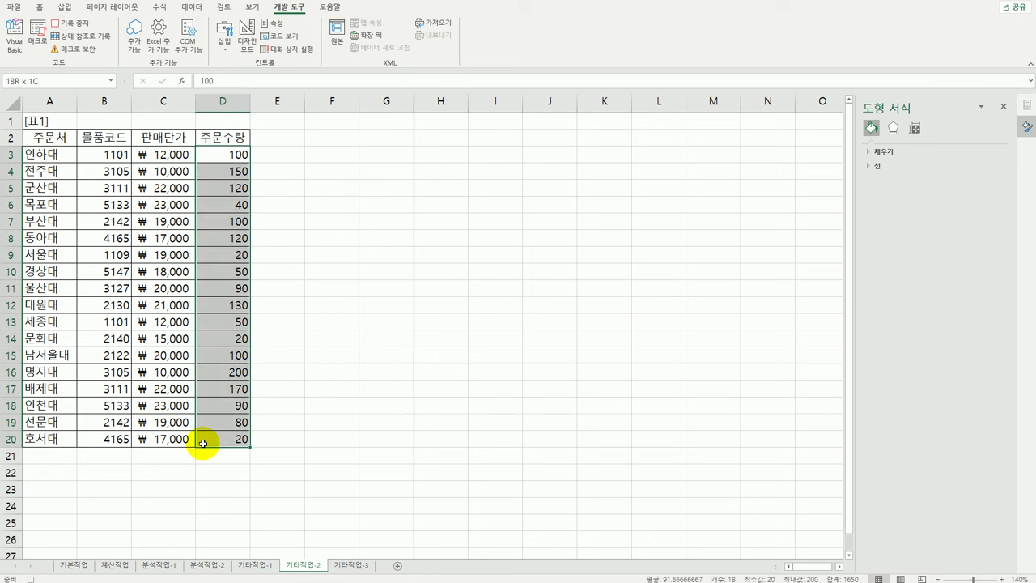
pyautogui.rightClick(226, 166)
pyautogui.click(307, 402)
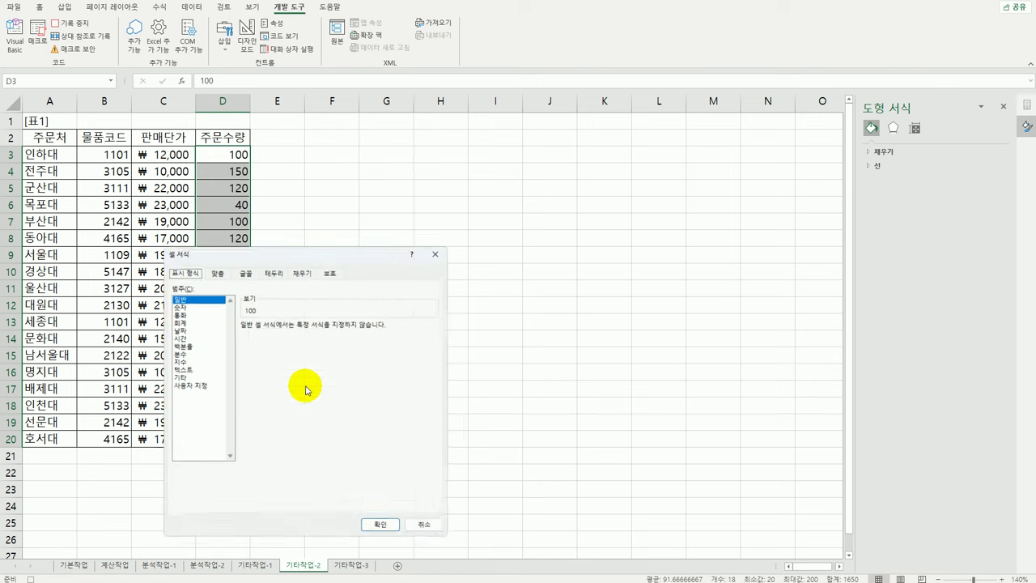
pyautogui.moveTo(312, 249); pyautogui.dragTo(421, 134)
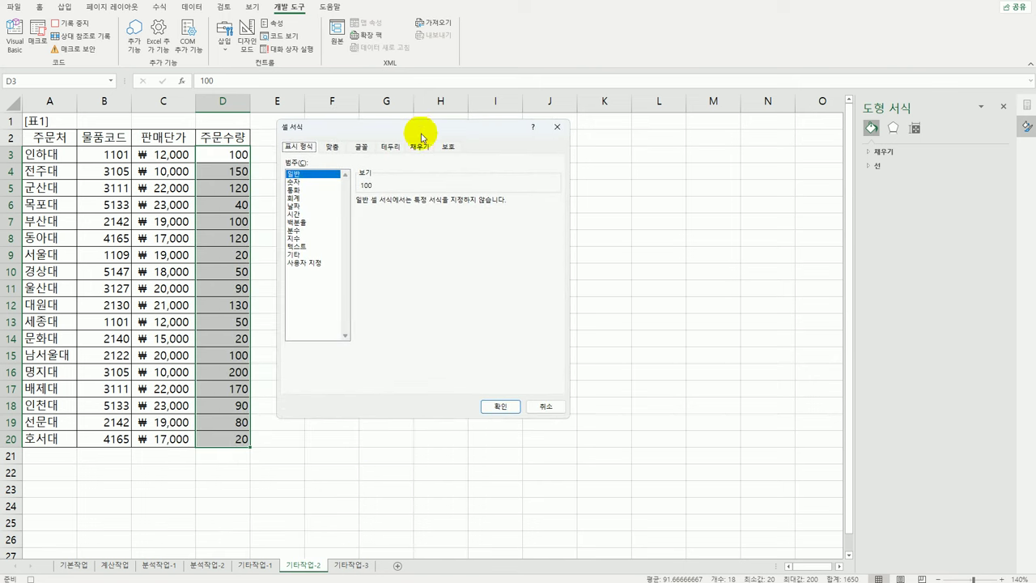
pyautogui.click(312, 263)
# - Replace the custom format code with [파랑][>=100]0;[자홍][<=50]♣, inserting the club as a special character
pyautogui.click(391, 223)
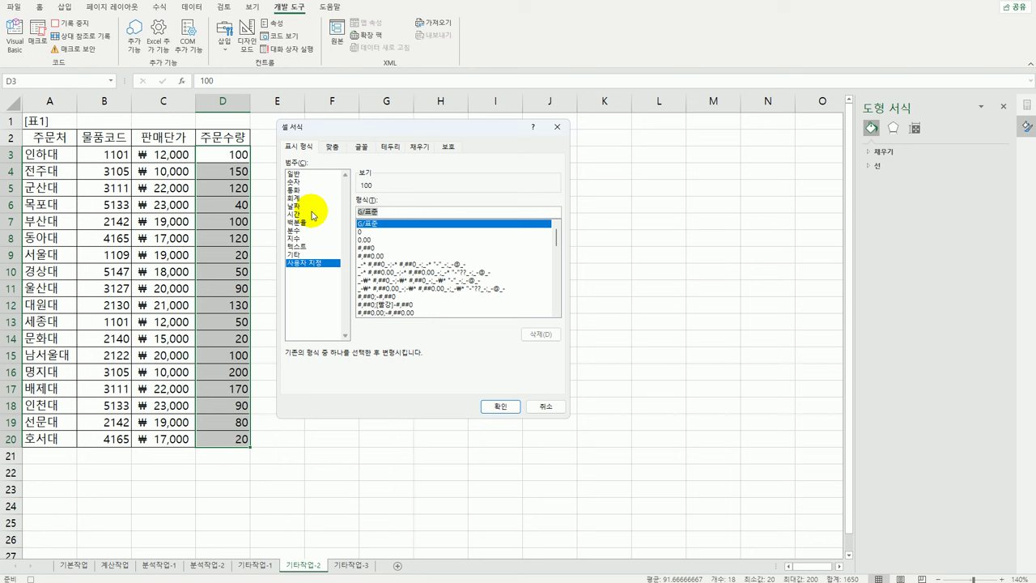
pyautogui.press('Delete')
pyautogui.write('[')
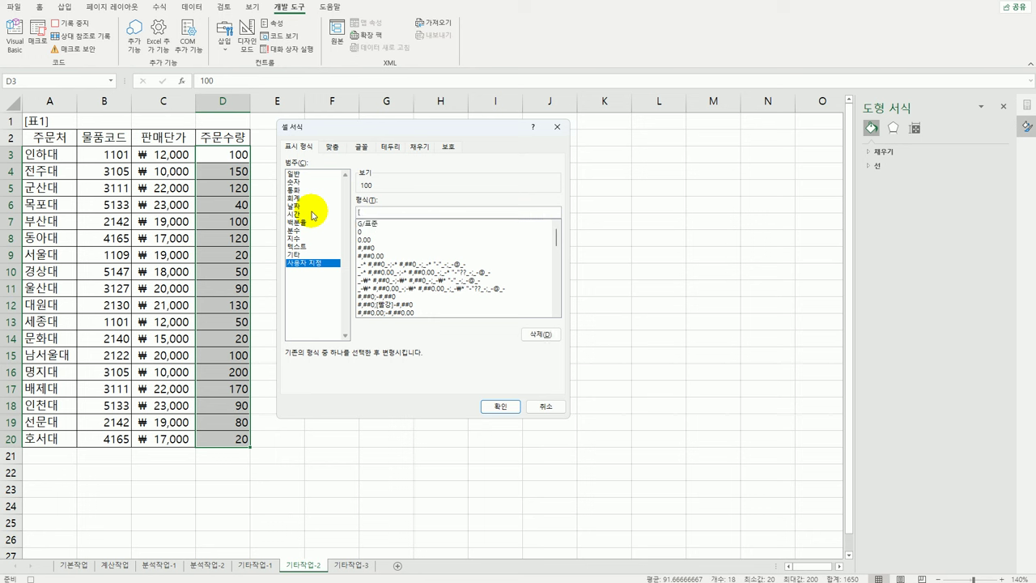
pyautogui.write('파랑][>=100]0')
pyautogui.write(';[자홍][<=50]ㅁ')
pyautogui.press('Hangul_Hanja')
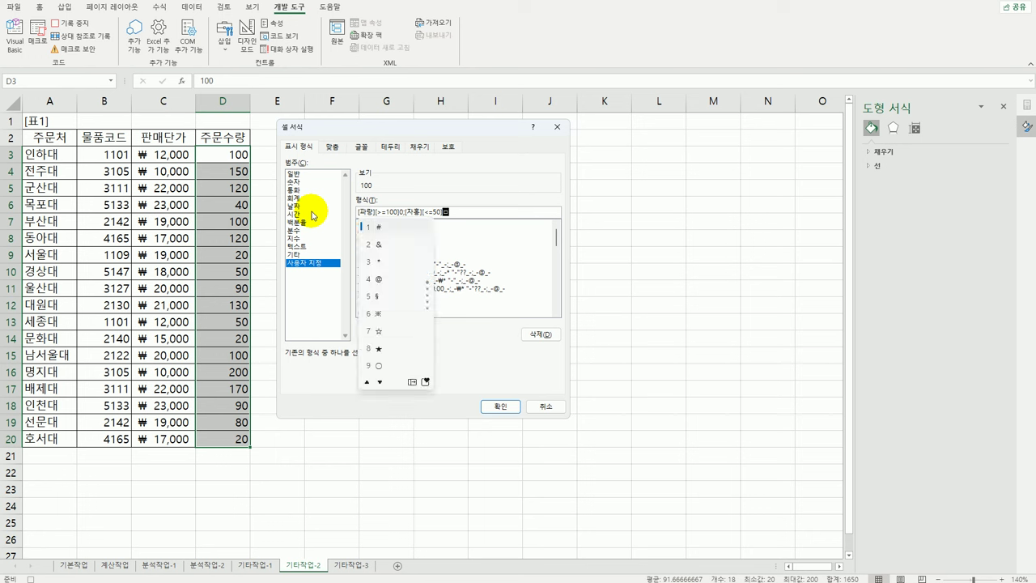
pyautogui.click(411, 382)
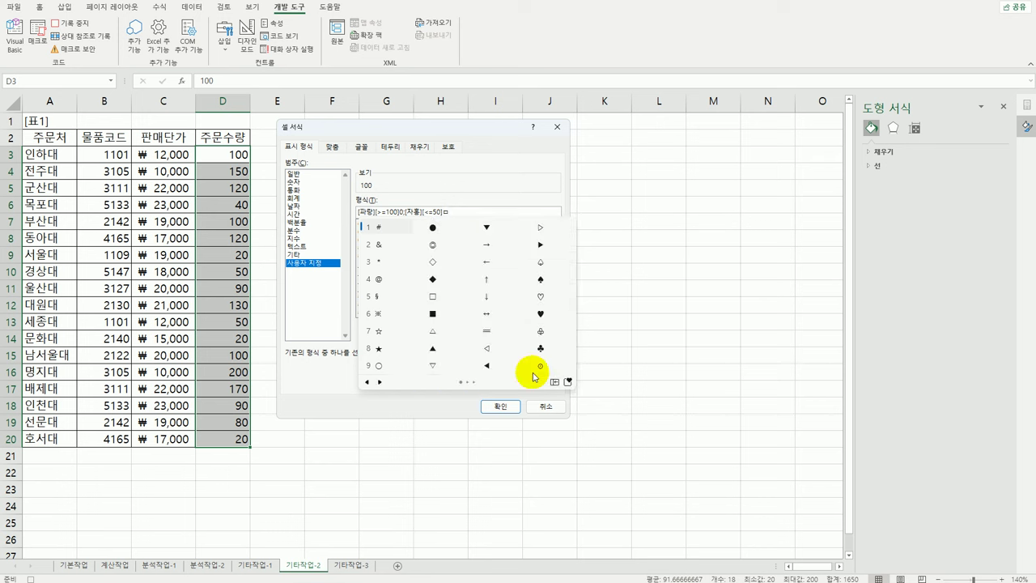
pyautogui.click(541, 350)
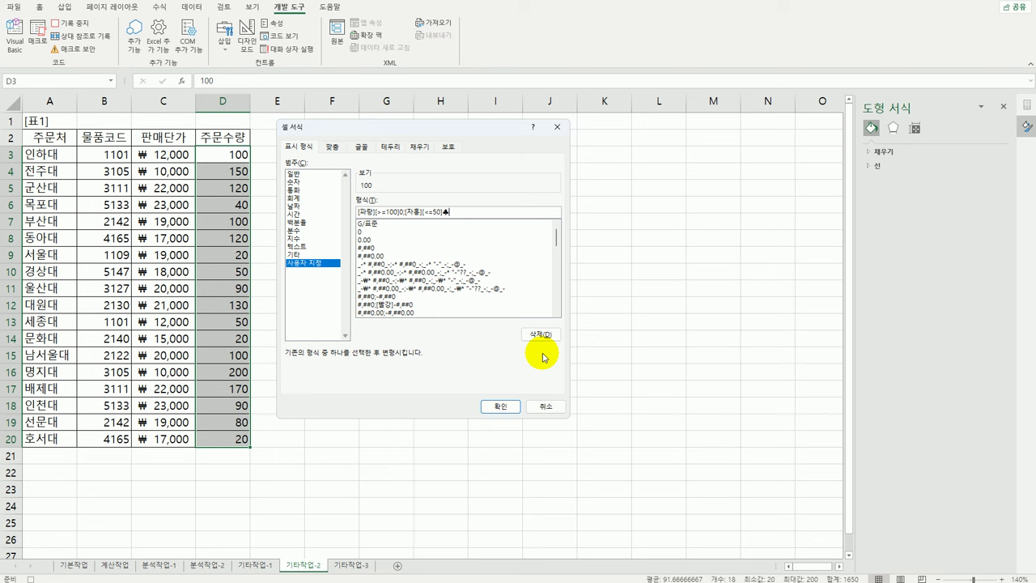
# - Complete the custom format as [파랑][>=100]0;[자홍][<=50]♣* 0;0 and apply it to D3:D20
pyautogui.write('0')
pyautogui.press('Left')
pyautogui.write('*')
pyautogui.press('End')
pyautogui.write(';0')
pyautogui.click(500, 406)
# - Deselect the 주문수량 range, stop the macro recording and select an empty cell outside the table
pyautogui.click(213, 442)
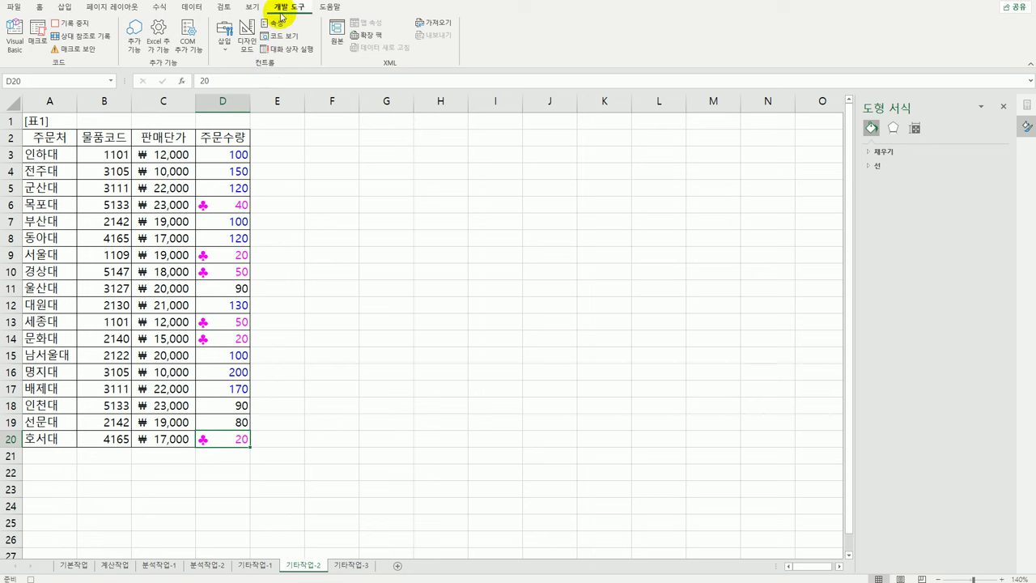
pyautogui.click(73, 26)
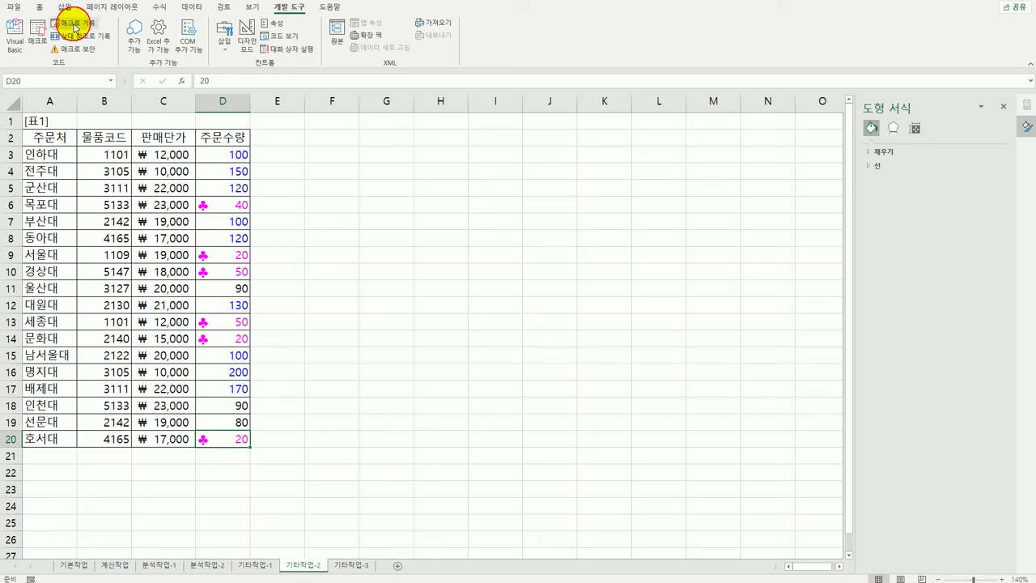
pyautogui.click(458, 294)
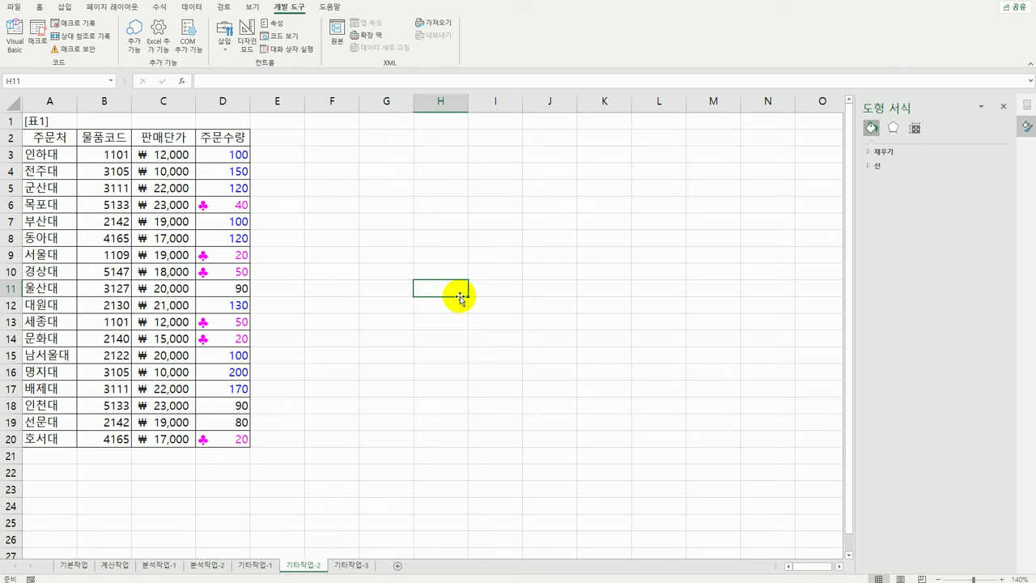
# - Insert a bevel (사각형: 빗면) shape covering F2:G3 and label it 서식적용
pyautogui.click(64, 8)
pyautogui.click(127, 51)
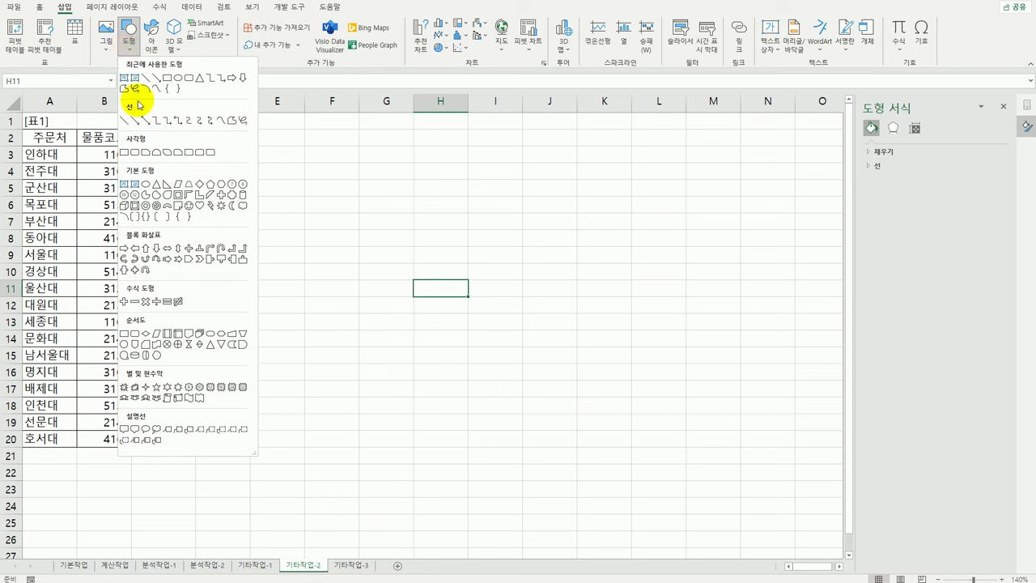
pyautogui.click(135, 208)
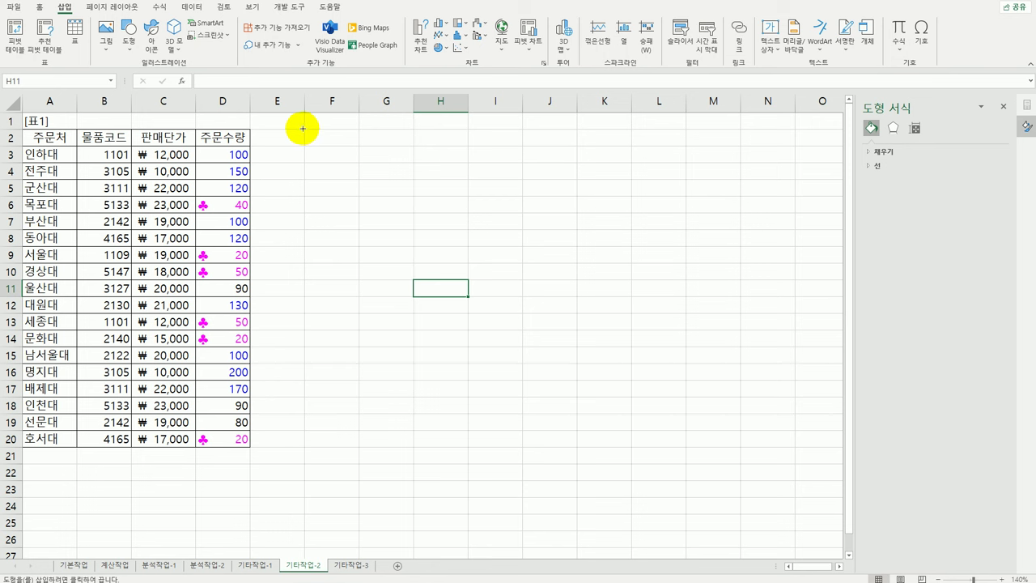
pyautogui.press('alt')
pyautogui.moveTo(305, 129); pyautogui.dragTo(397, 160)
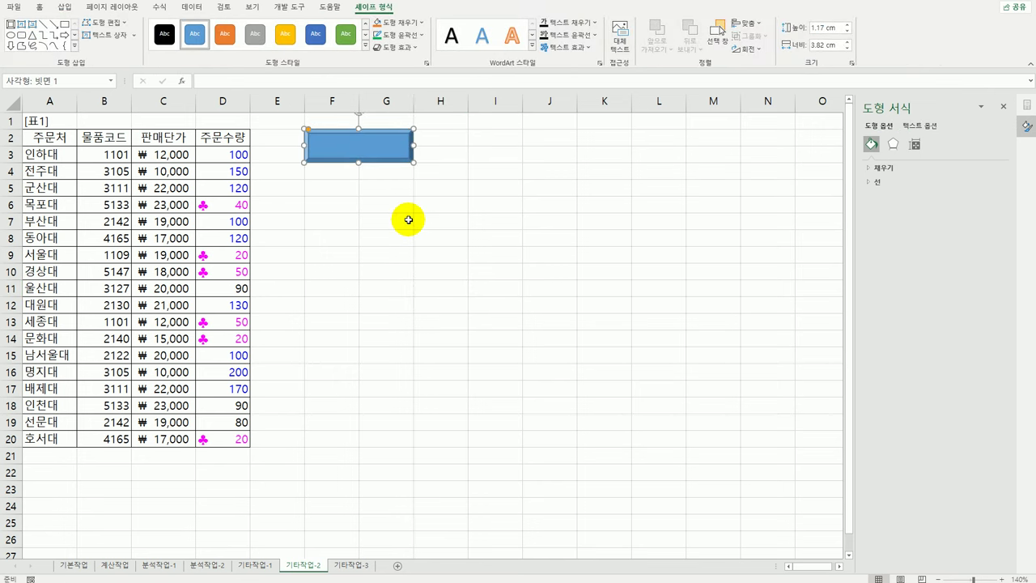
pyautogui.write('서식적용')
# - Assign the 서식적용 macro to the bevel shape over F2:G3 and deselect the shape
pyautogui.rightClick(388, 155)
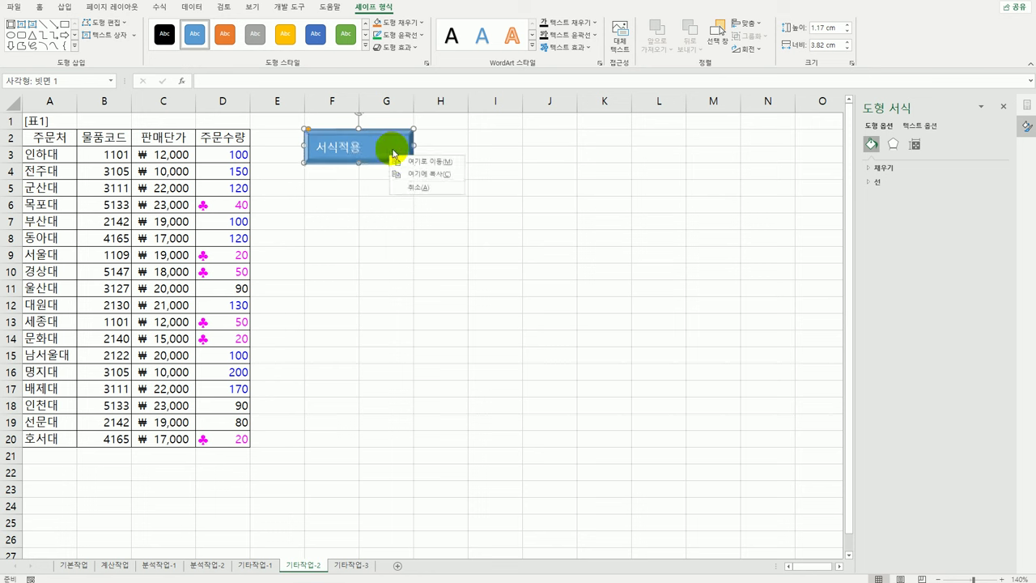
pyautogui.click(393, 149)
pyautogui.rightClick(393, 139)
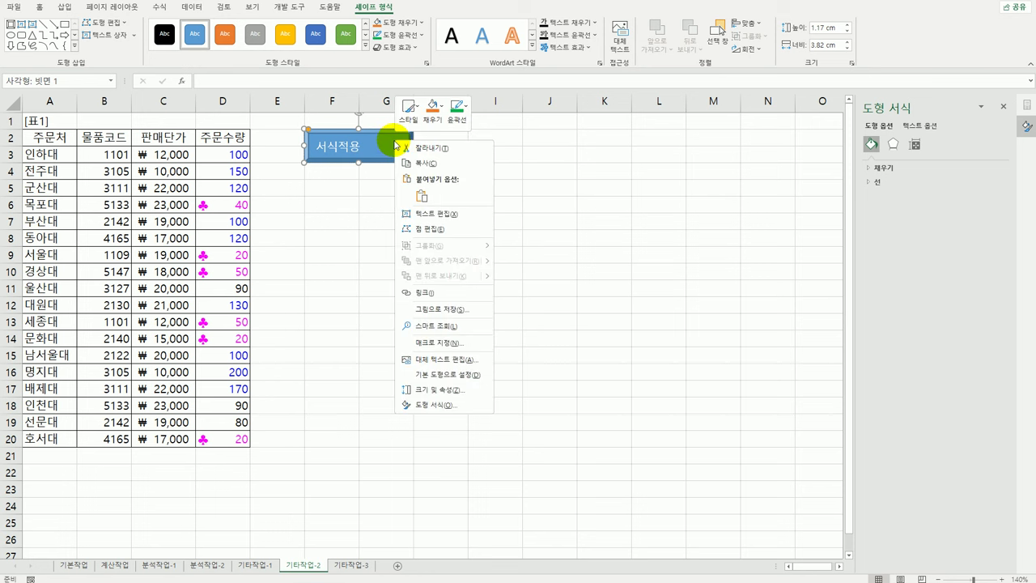
pyautogui.click(432, 343)
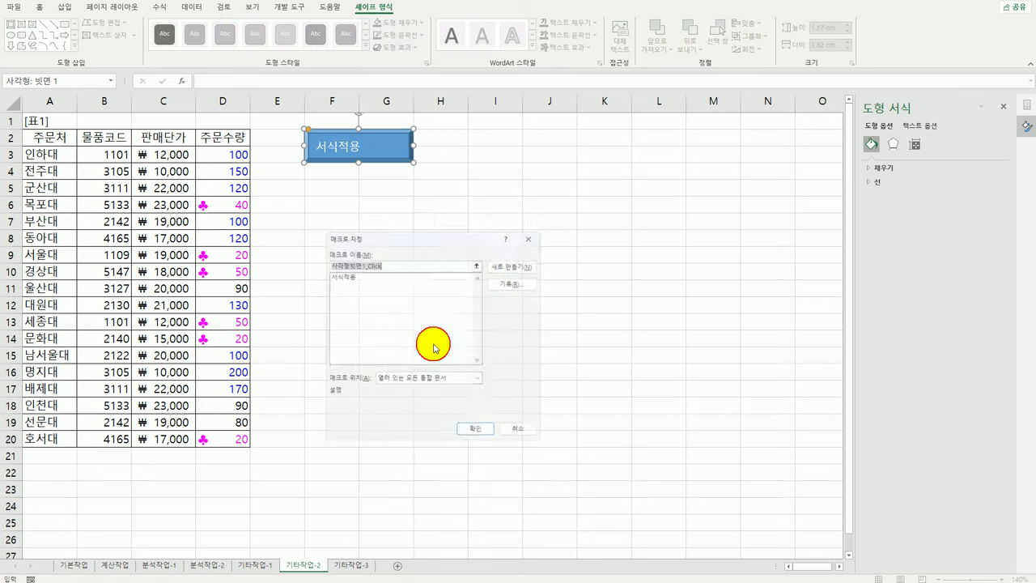
pyautogui.click(340, 275)
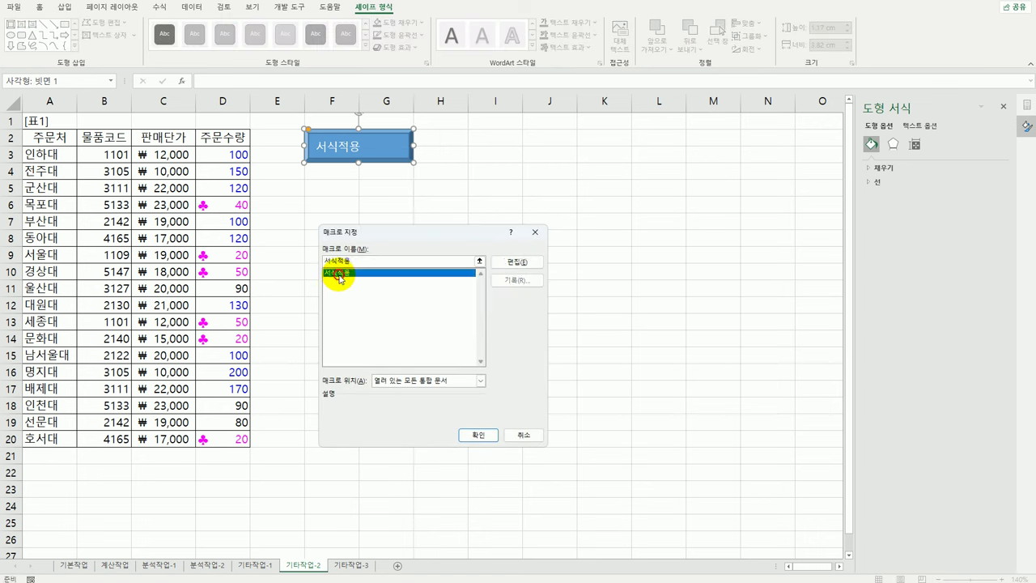
pyautogui.click(478, 436)
pyautogui.click(521, 338)
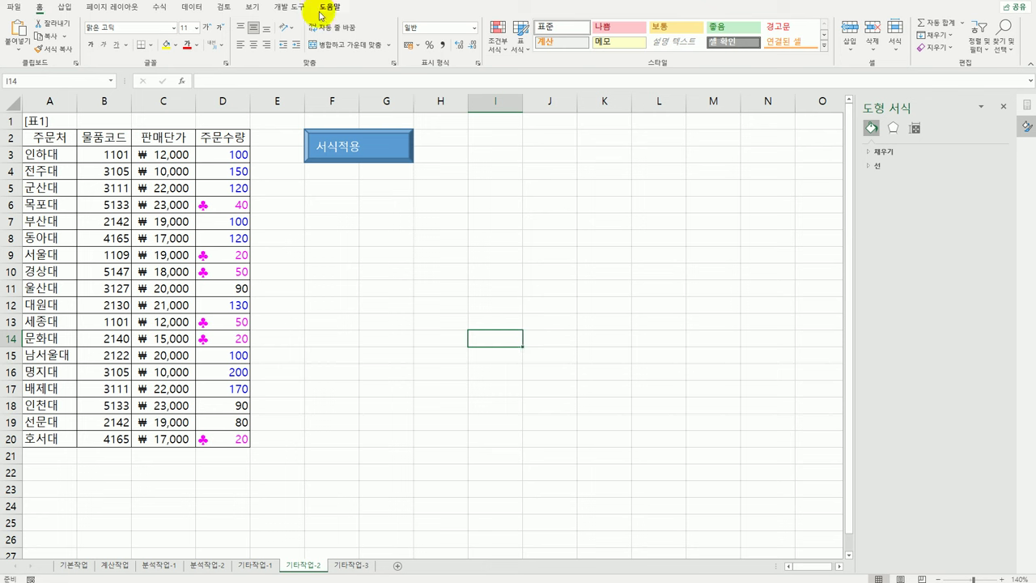
# - Start recording a macro named 서식해제 in the current workbook (현재 통합 문서)
pyautogui.click(289, 7)
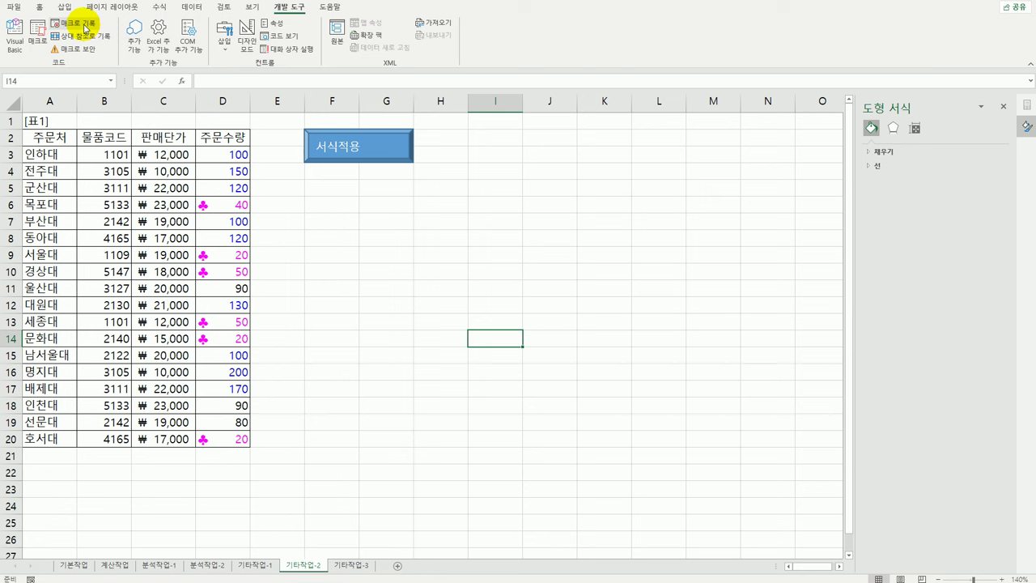
pyautogui.click(89, 22)
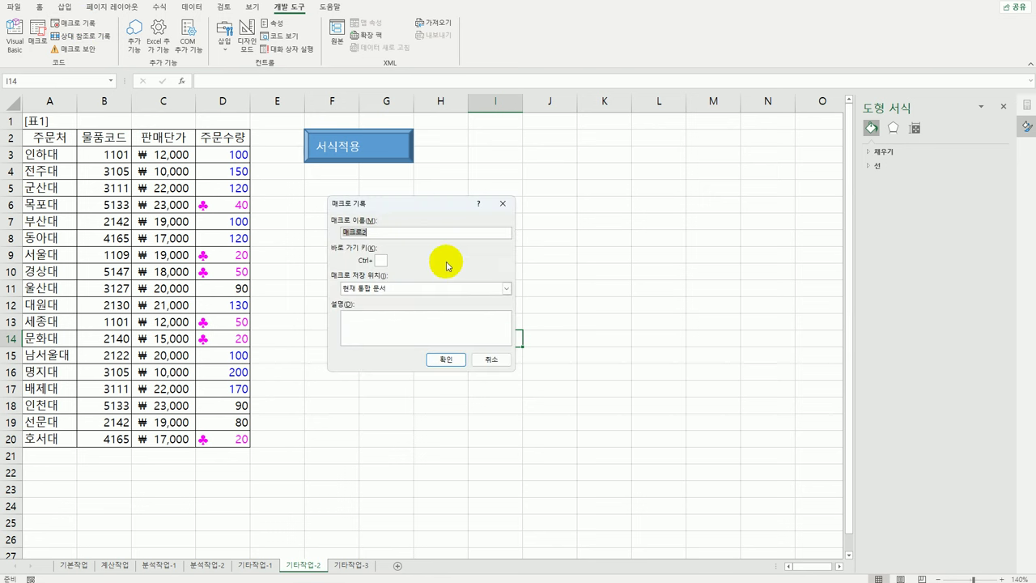
pyautogui.write('서')
pyautogui.write('시적')
pyautogui.click(445, 358)
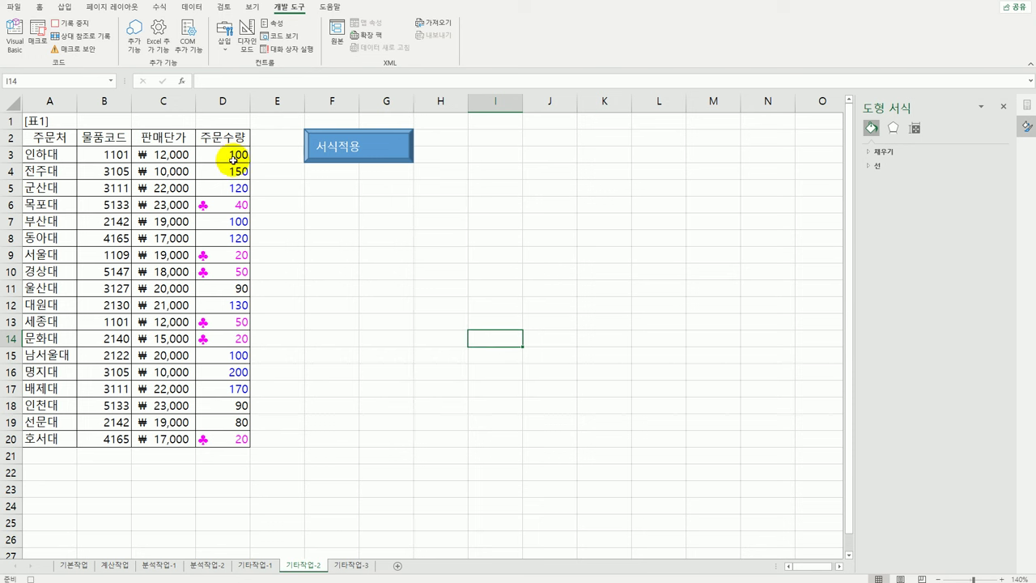
# - Set the number format of D3:D20 to 일반, deselect the range and stop the macro recording
pyautogui.moveTo(232, 158); pyautogui.dragTo(234, 434)
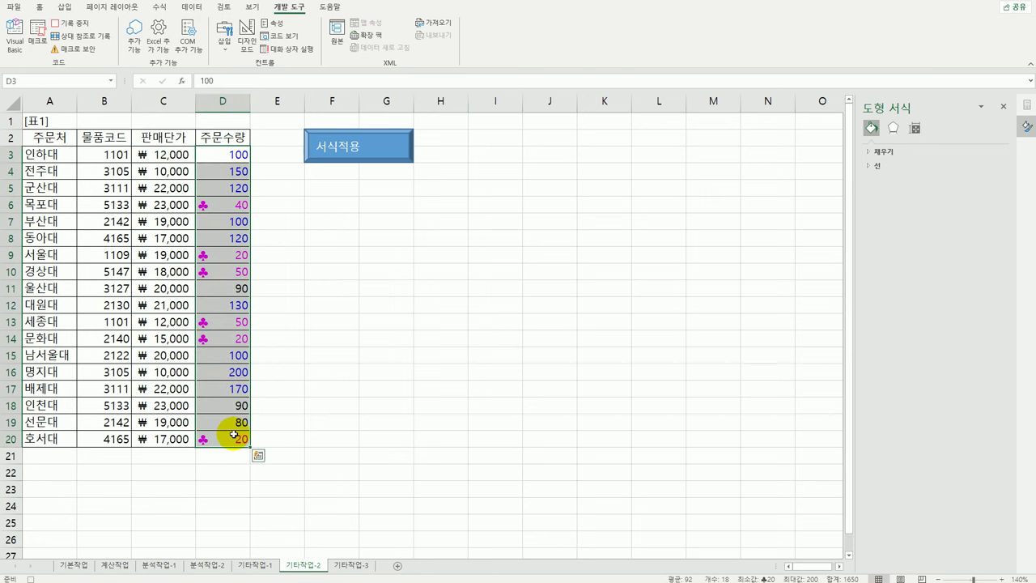
pyautogui.rightClick(239, 173)
pyautogui.click(275, 408)
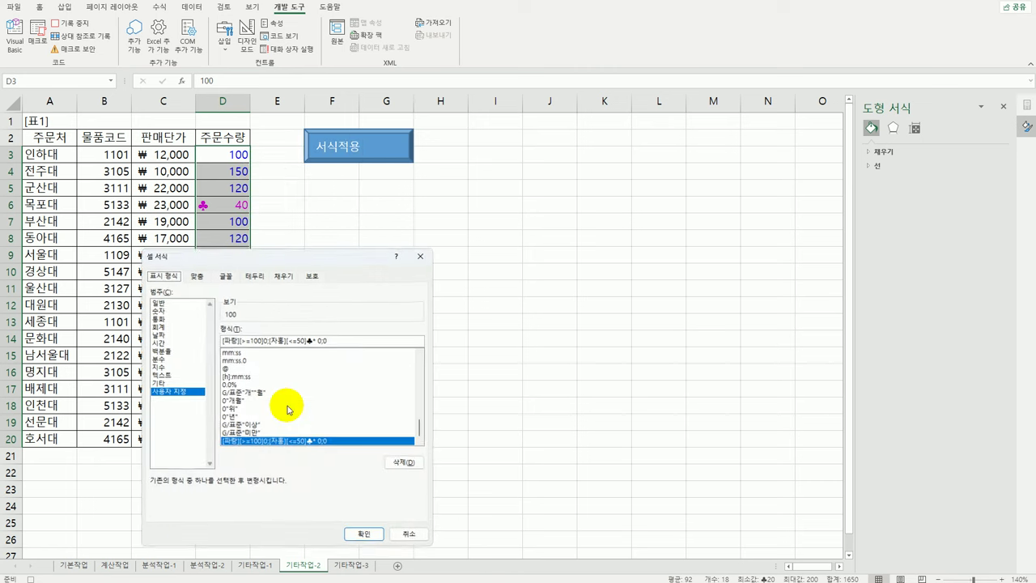
pyautogui.click(158, 302)
pyautogui.moveTo(233, 264); pyautogui.dragTo(427, 212)
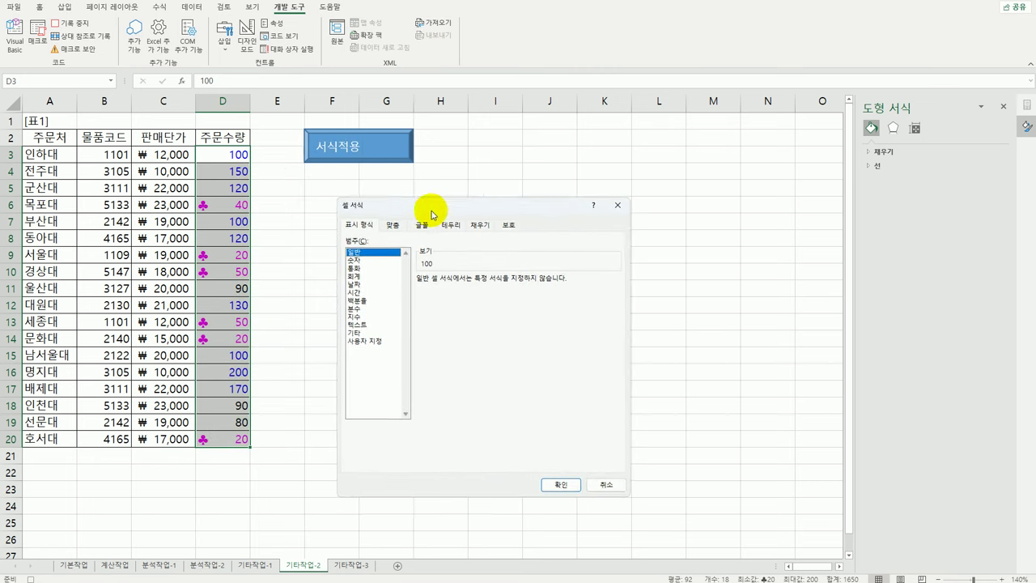
pyautogui.click(547, 482)
pyautogui.click(224, 439)
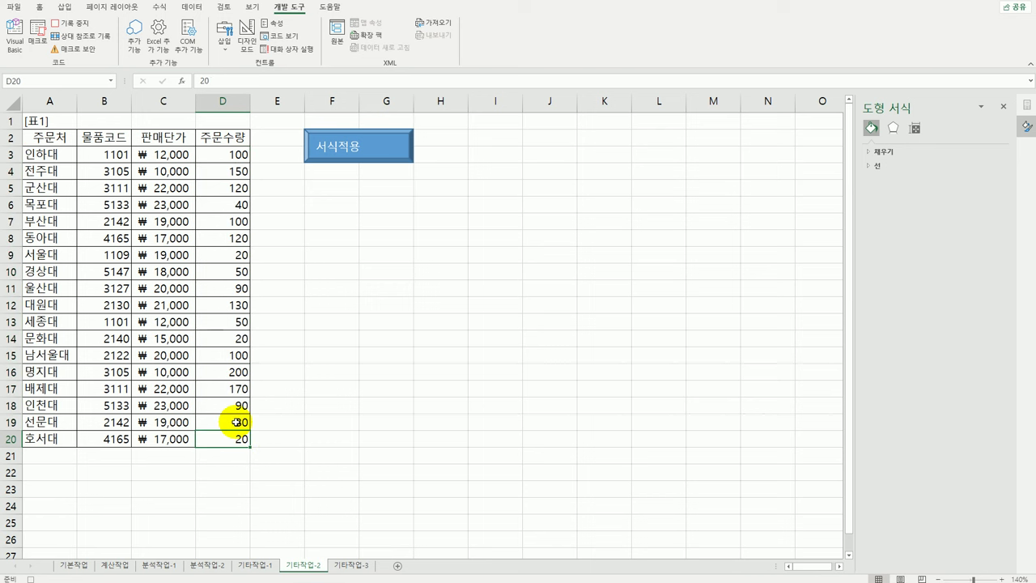
pyautogui.click(71, 23)
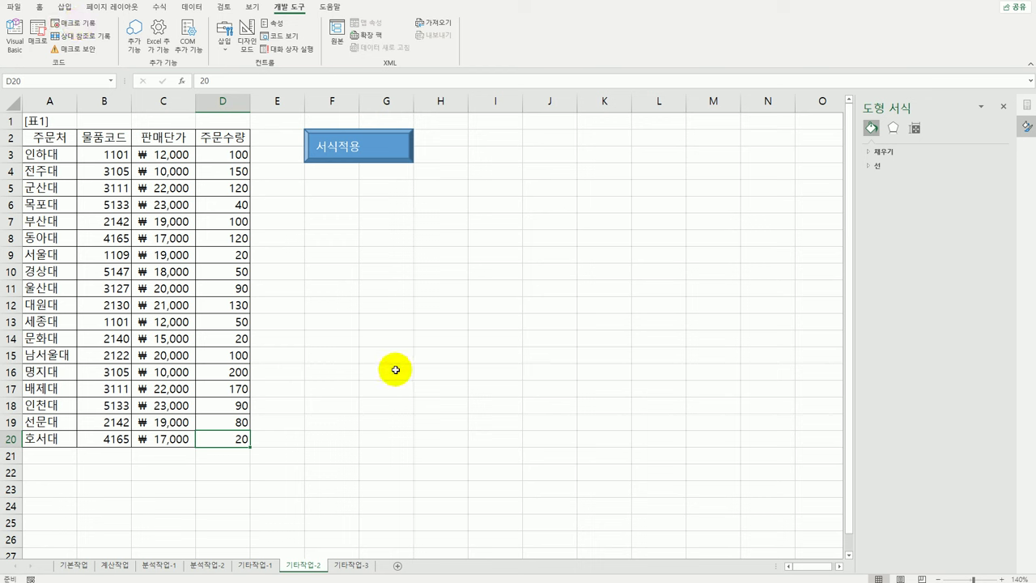
# - Insert a second bevel (사각형: 빗면) shape covering F5:G6 and label it 서식해제
pyautogui.click(64, 7)
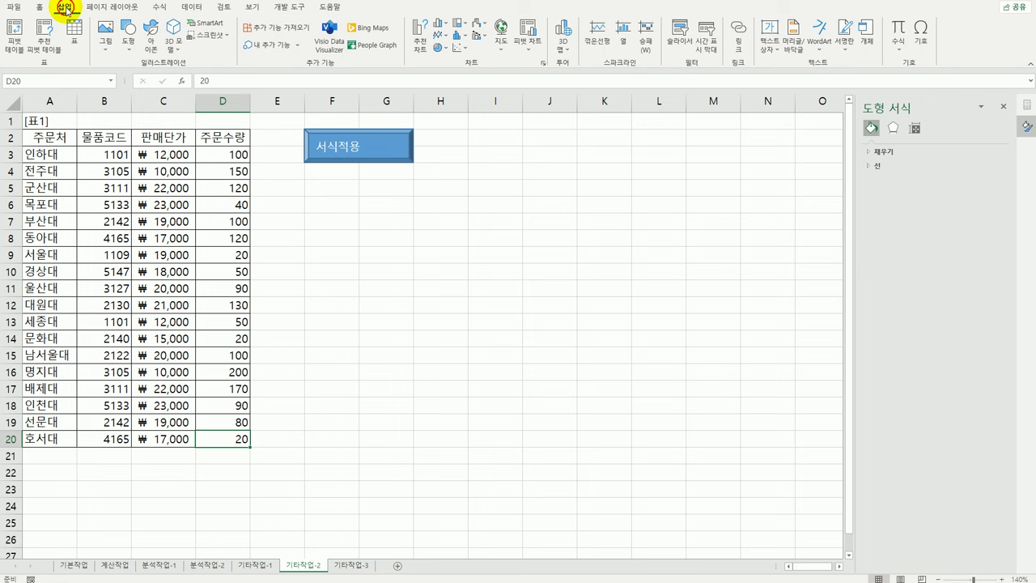
pyautogui.click(130, 45)
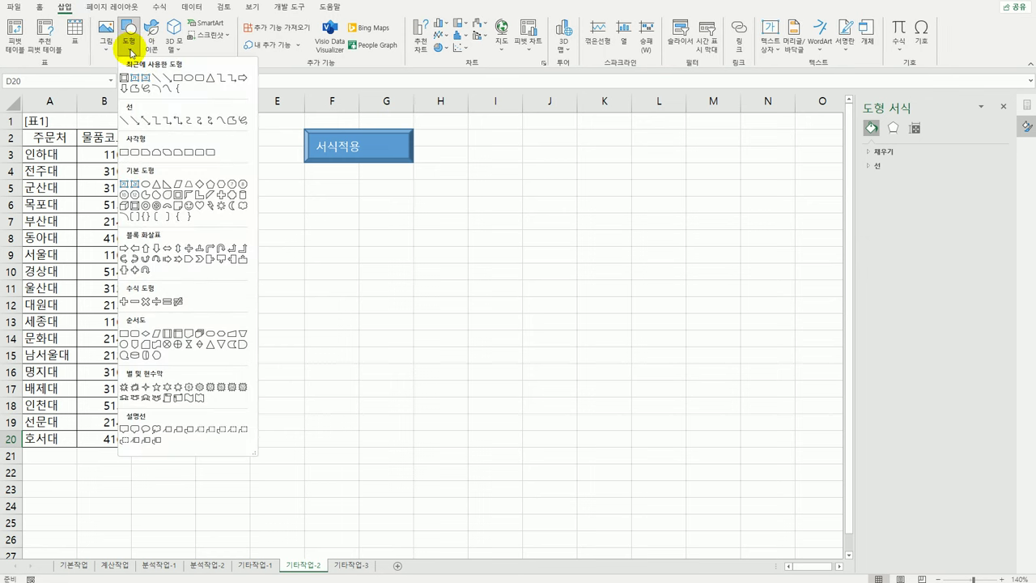
pyautogui.click(134, 207)
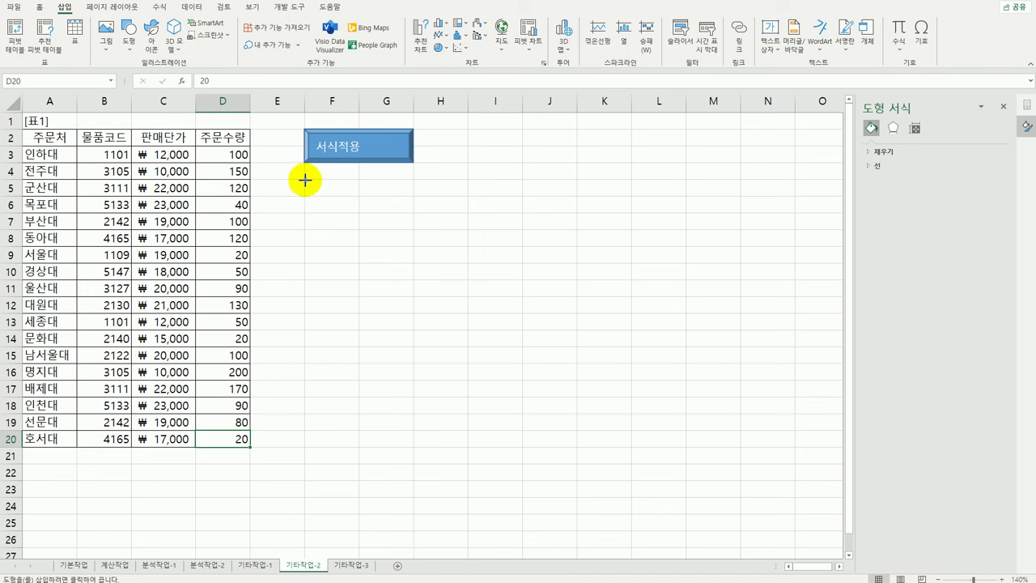
pyautogui.moveTo(304, 179); pyautogui.dragTo(403, 220)
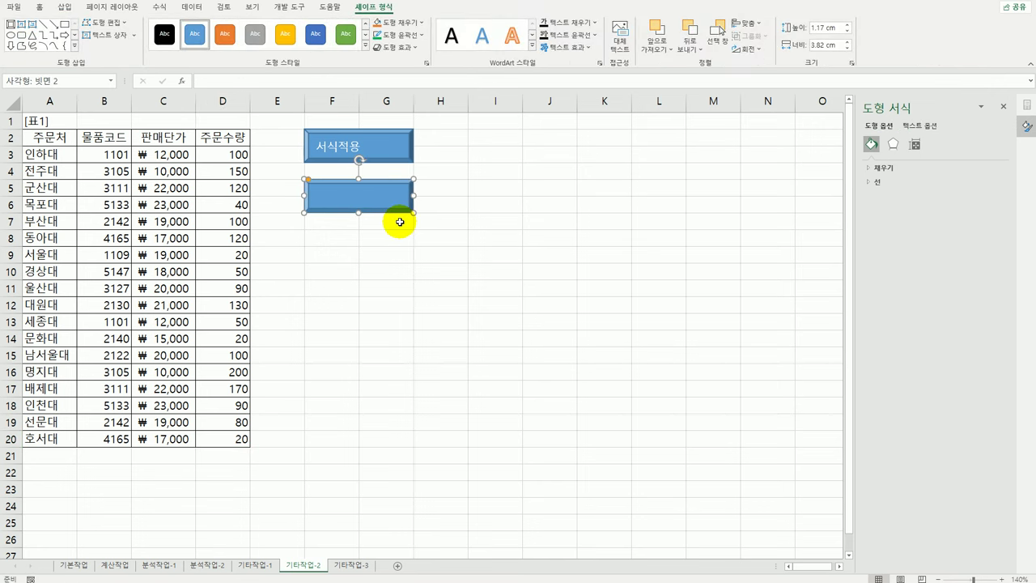
pyautogui.write('서식해제')
pyautogui.click(417, 256)
# - Assign the 서식해제 macro to the bevel shape over F5:G6 and deselect the shape
pyautogui.rightClick(390, 211)
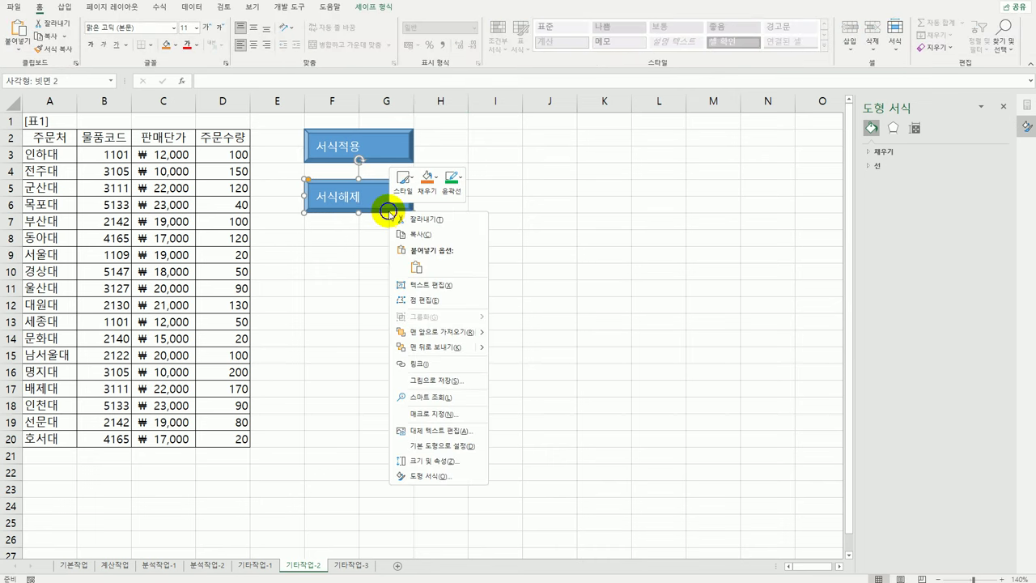
pyautogui.click(442, 414)
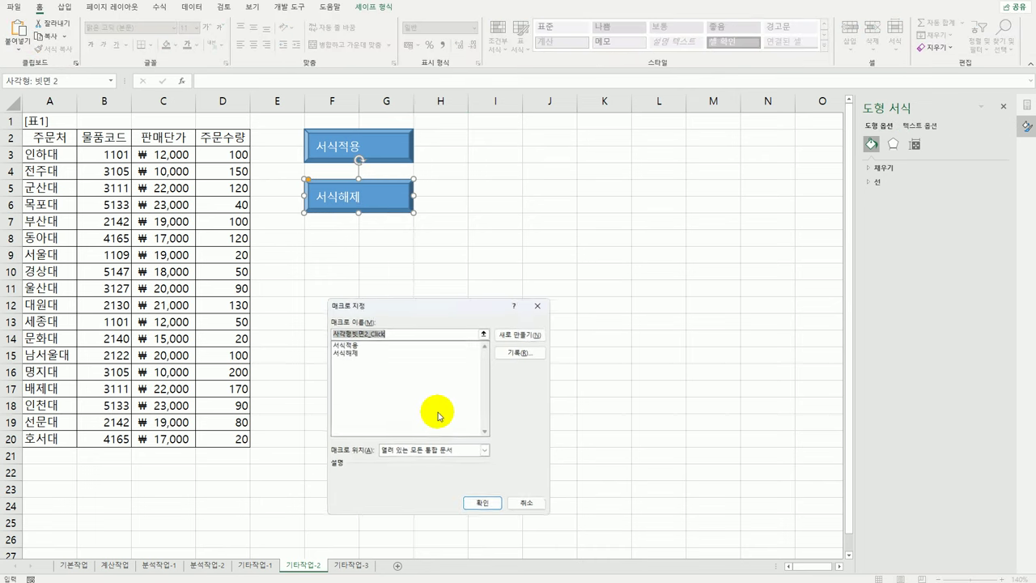
pyautogui.click(362, 353)
pyautogui.click(483, 505)
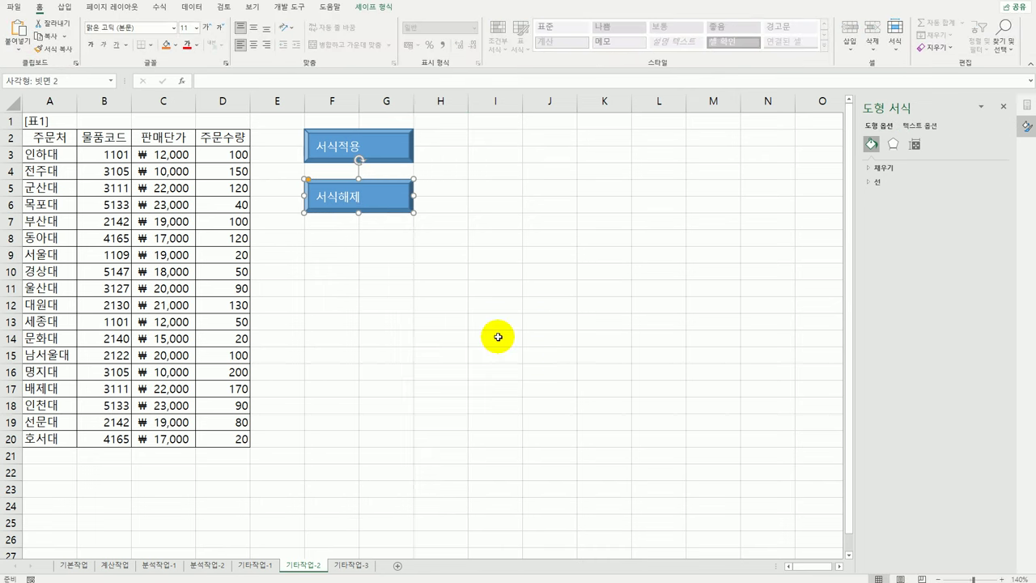
pyautogui.click(496, 339)
pyautogui.click(437, 208)
pyautogui.click(442, 287)
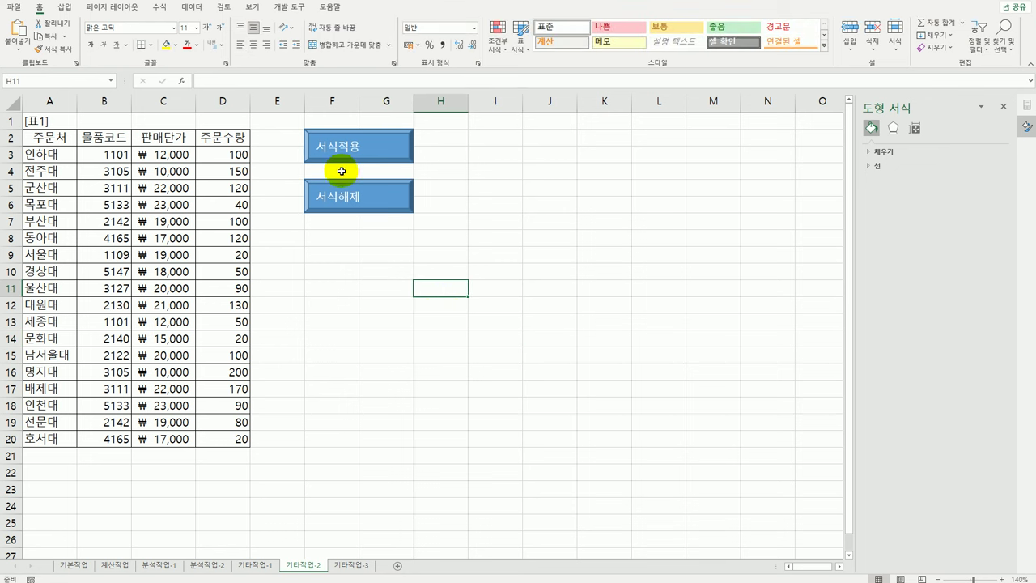
# - Test the 서식적용 and 서식해제 macro shapes and switch to the 기타작업-3 sheet
pyautogui.click(359, 153)
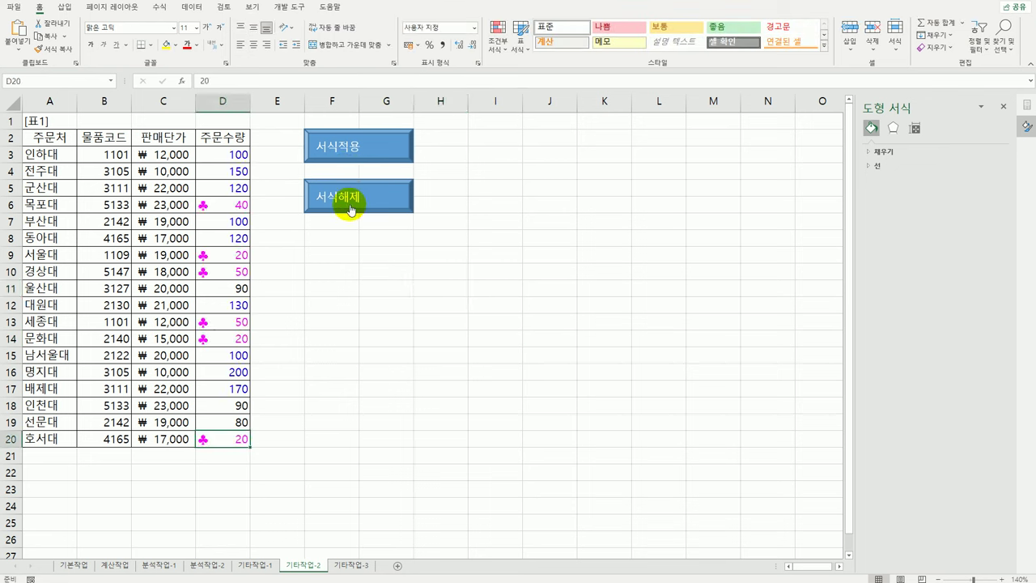
pyautogui.click(462, 278)
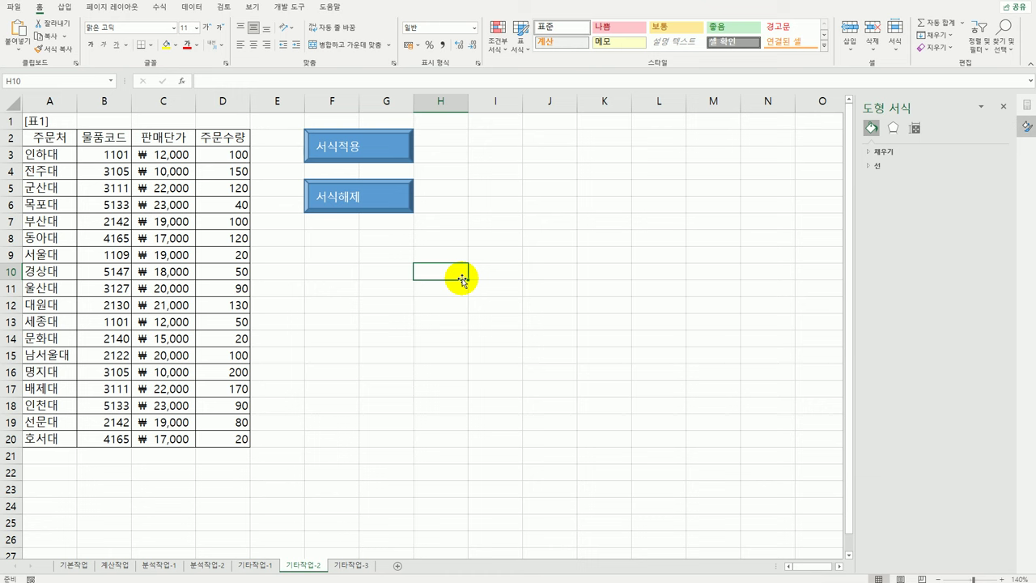
pyautogui.click(358, 565)
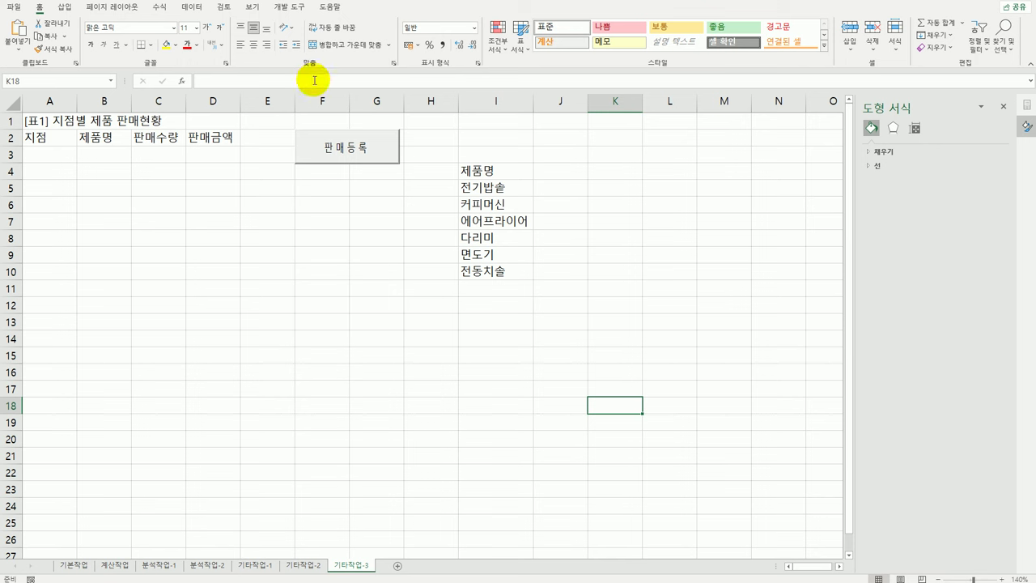
# - Enter design mode and add the statement 판매등록.Show to the click procedure of the 판매등록 button
pyautogui.click(283, 8)
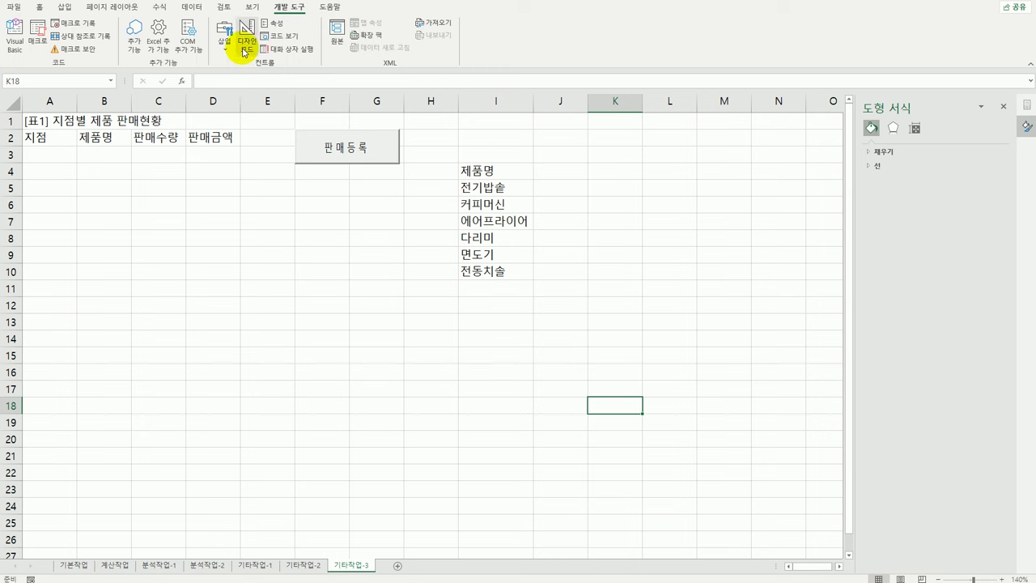
pyautogui.click(247, 40)
pyautogui.click(362, 147)
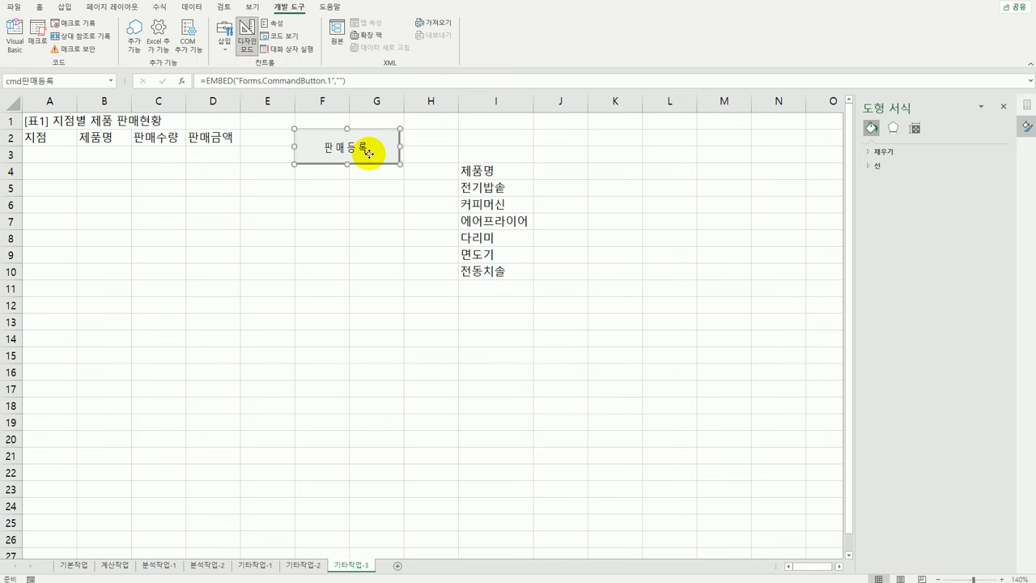
pyautogui.doubleClick(364, 157)
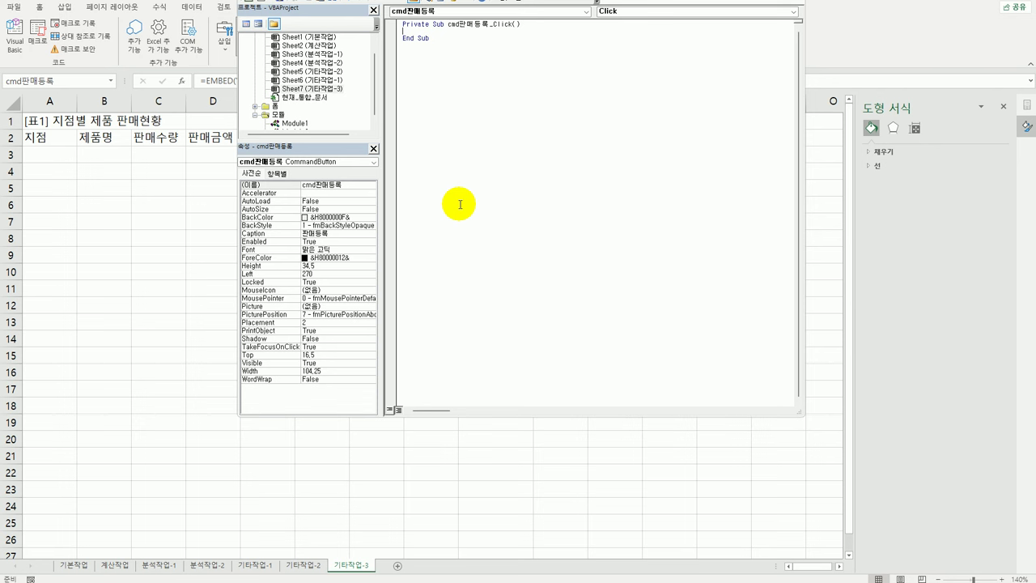
pyautogui.write('판매등록.sh')
pyautogui.press('Tab')
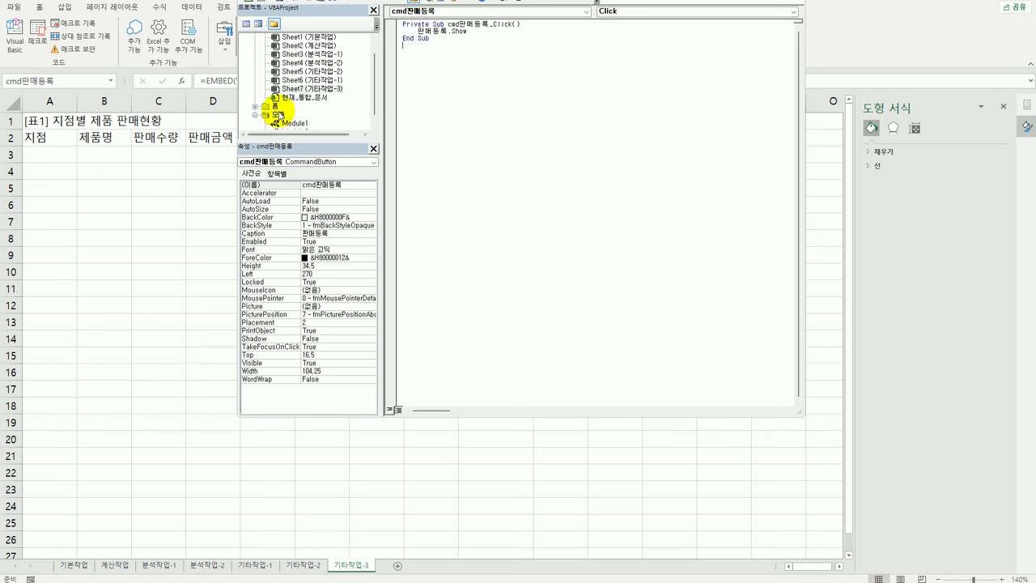
# - Open the code of the 판매등록 form and create its UserForm Initialize procedure
pyautogui.doubleClick(272, 108)
pyautogui.click(288, 117)
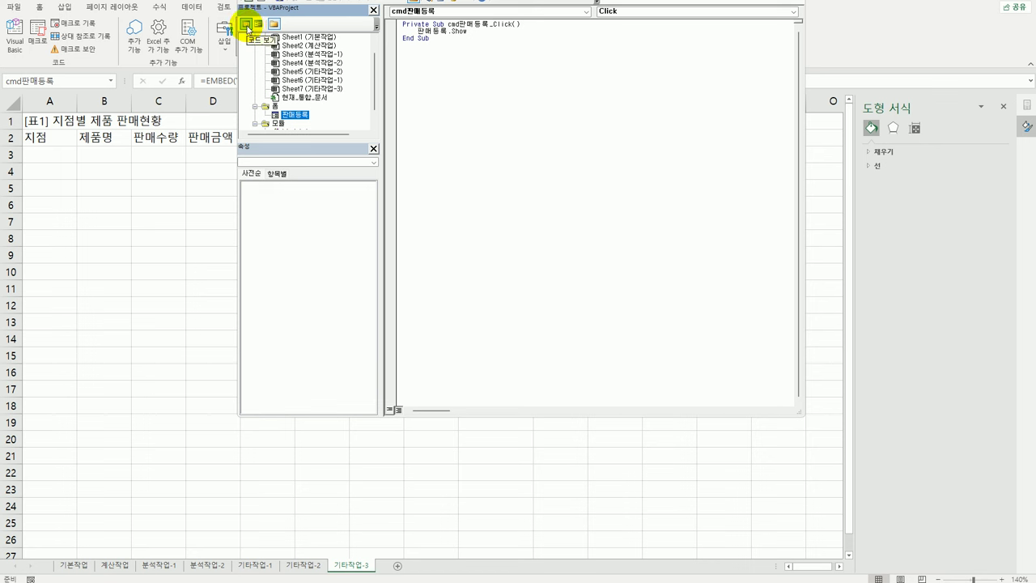
pyautogui.click(247, 26)
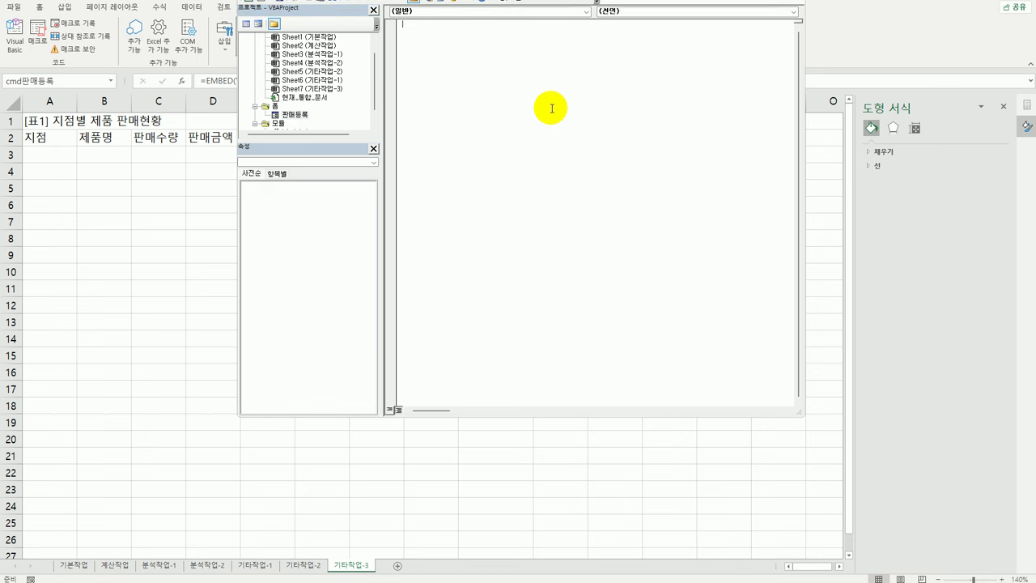
pyautogui.click(554, 12)
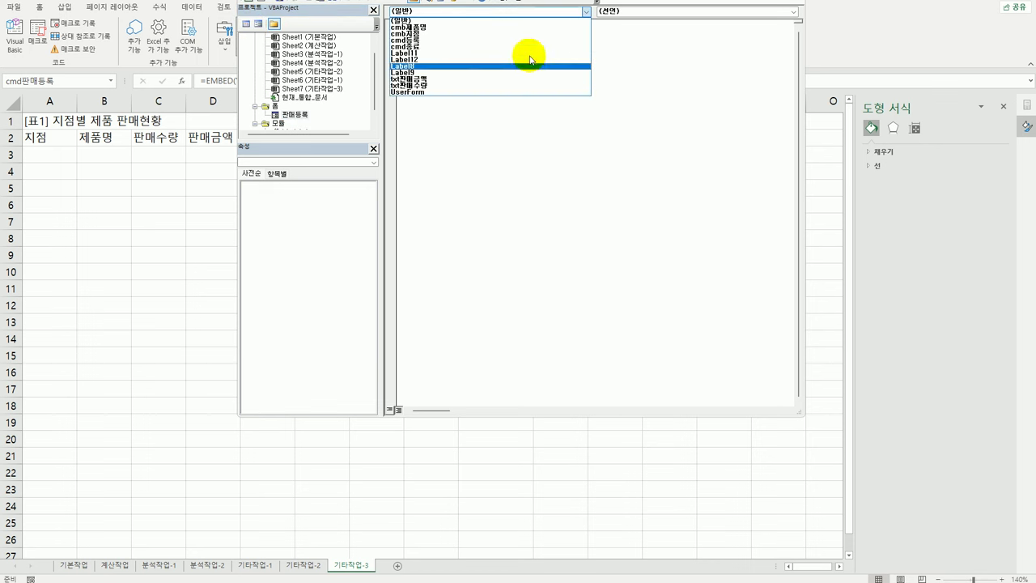
pyautogui.click(492, 91)
pyautogui.click(617, 11)
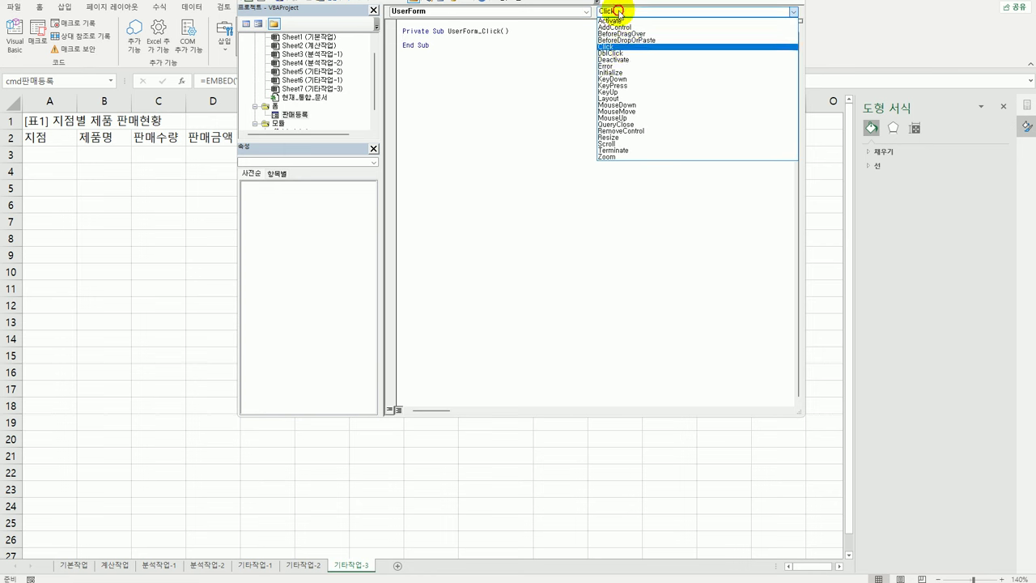
pyautogui.click(630, 73)
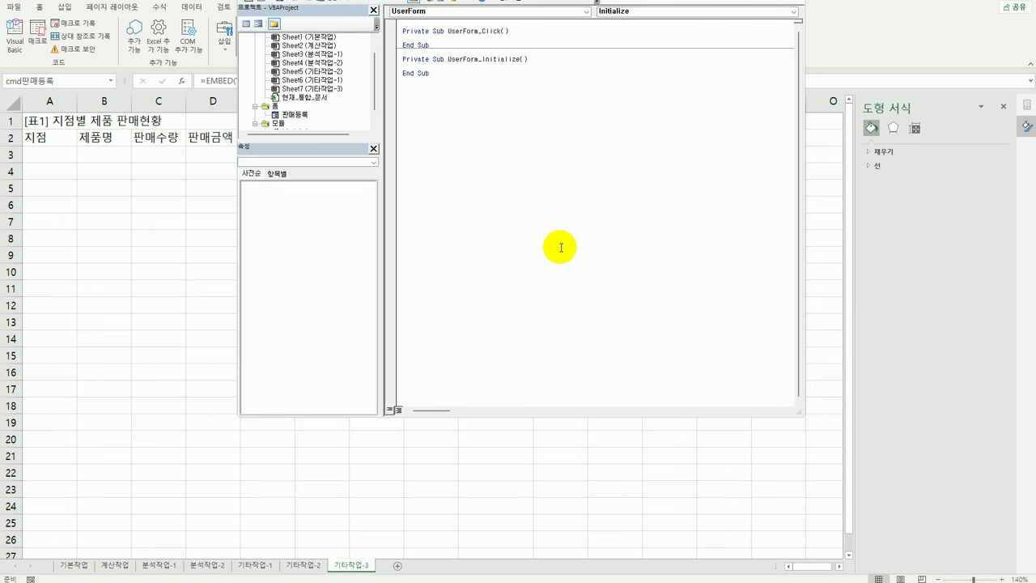
# - Add the line cmb지점.AddItem "서초점" to the UserForm_Initialize procedure
pyautogui.write('b')
pyautogui.press('BackSpace')
pyautogui.write('mb지점.')
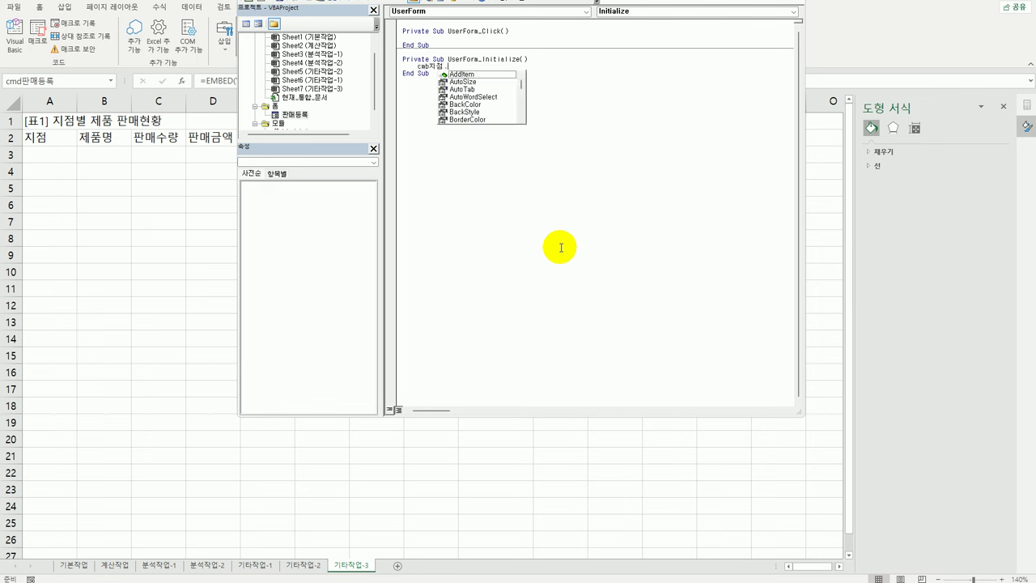
pyautogui.write('a')
pyautogui.press('Tab')
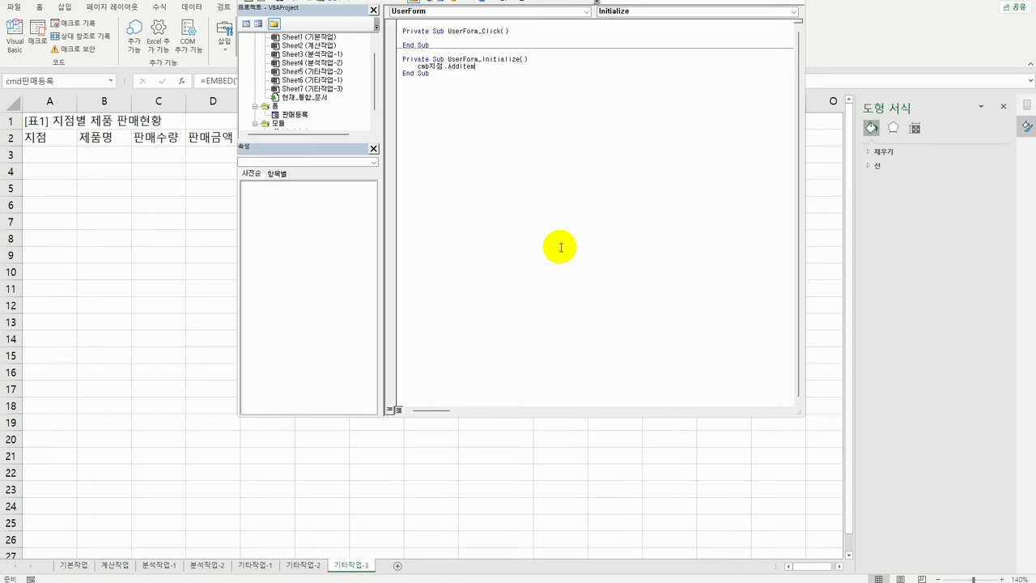
pyautogui.write('"서')
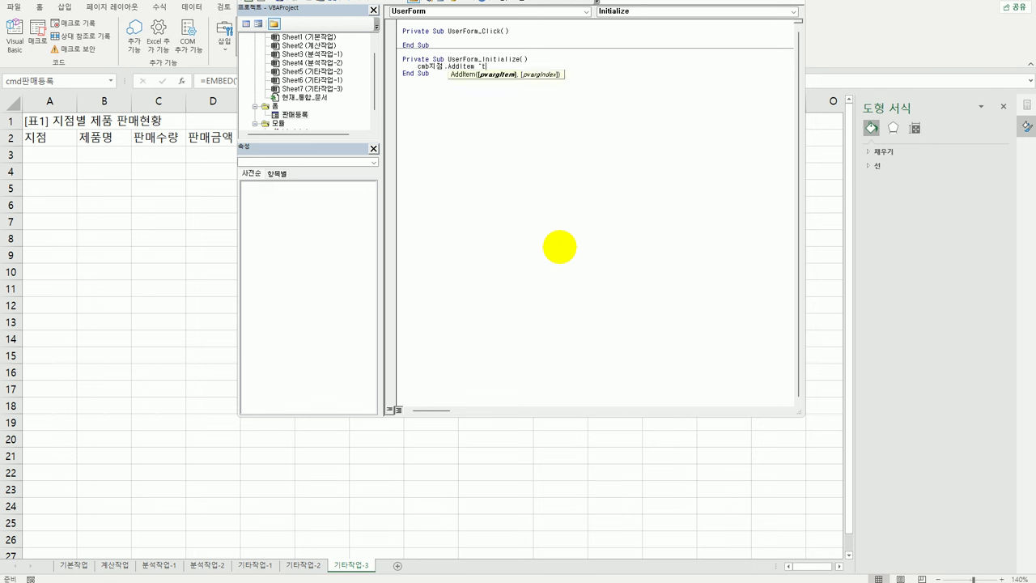
pyautogui.write('초점"')
pyautogui.press('Return')
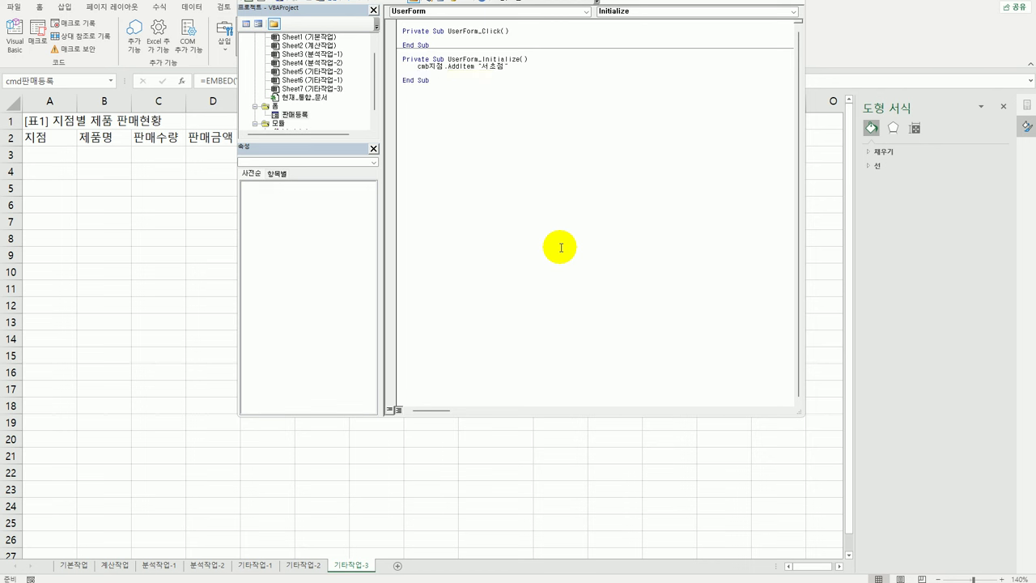
# - Duplicate the cmb지점.AddItem line three times below the original
pyautogui.press('Up')
pyautogui.hotkey('shift', 'End')
pyautogui.hotkey('ctrl', 'c')
pyautogui.click(560, 247)
pyautogui.hotkey('ctrl', 'v')
pyautogui.press('Return')
pyautogui.hotkey('ctrl', 'v')
pyautogui.press('Return')
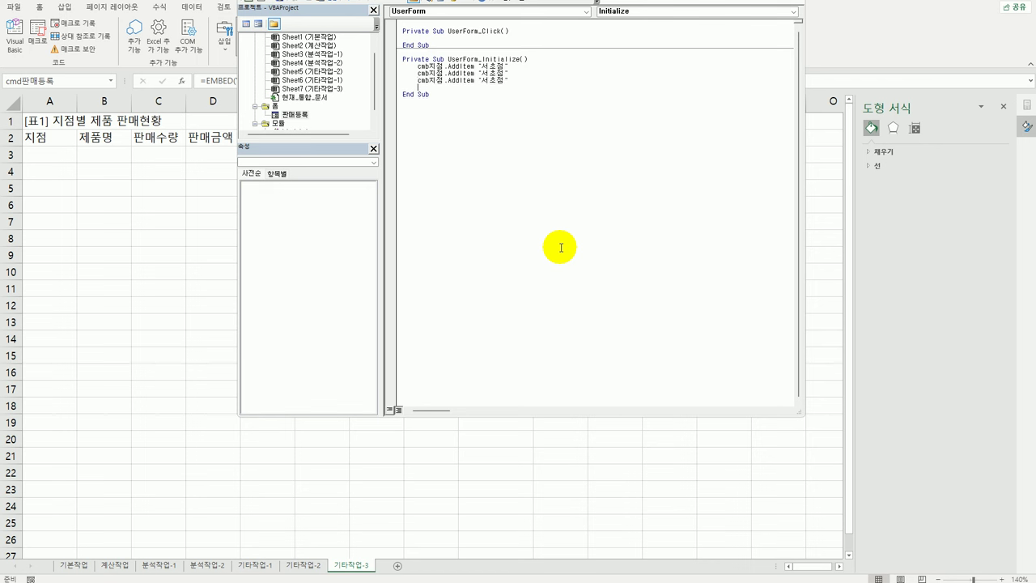
pyautogui.hotkey('ctrl', 'v')
# - Change the branch names in the three copied AddItem lines to 사당점, 반포점 and 송파점
pyautogui.hotkey('shift', 'Right')
pyautogui.hotkey('shift', 'Right')
pyautogui.write('사당')
pyautogui.press('Down')
pyautogui.hotkey('shift', 'Left')
pyautogui.hotkey('shift', 'Left')
pyautogui.write('반포')
pyautogui.press('Down')
pyautogui.hotkey('shift', 'Left')
pyautogui.hotkey('shift', 'Left')
pyautogui.write('송파')
pyautogui.press('End')
pyautogui.press('Return')
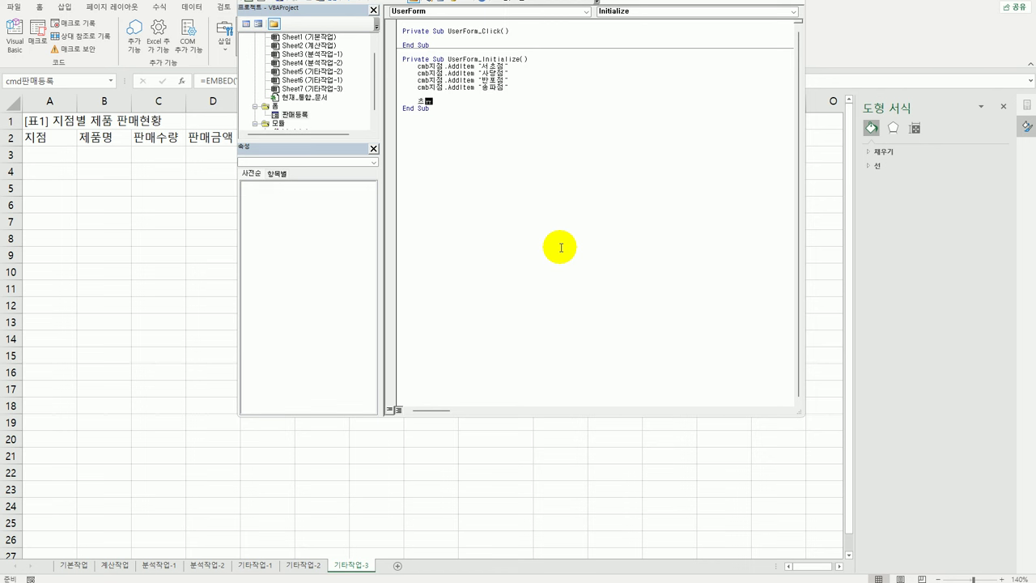
# - Add the line cmb제품명.RowSource = "I5:I10" below the AddItem lines in UserForm_Initialize
pyautogui.write('cmb지')
pyautogui.write('품명.')
pyautogui.write('RowSource')
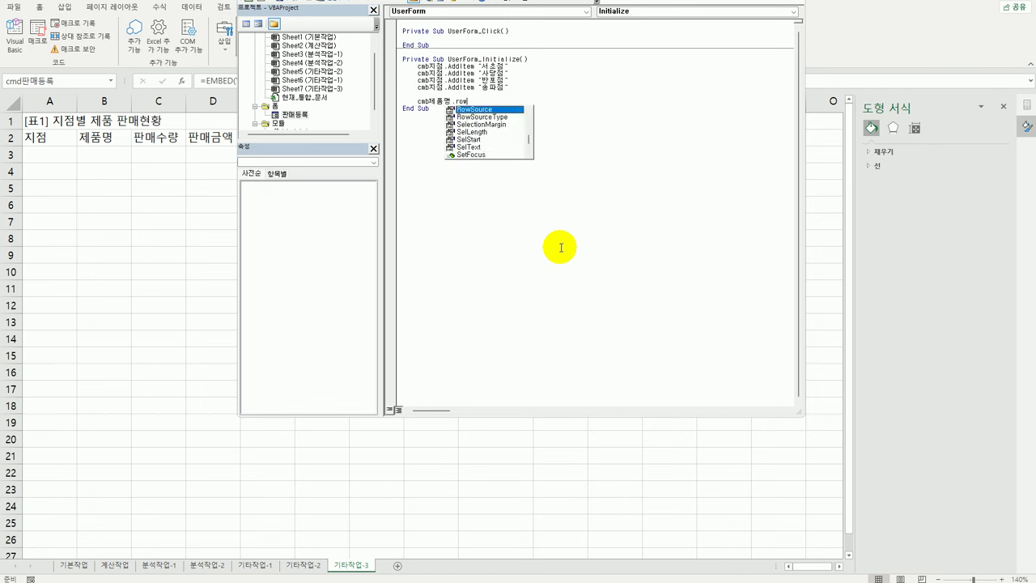
pyautogui.press('Tab')
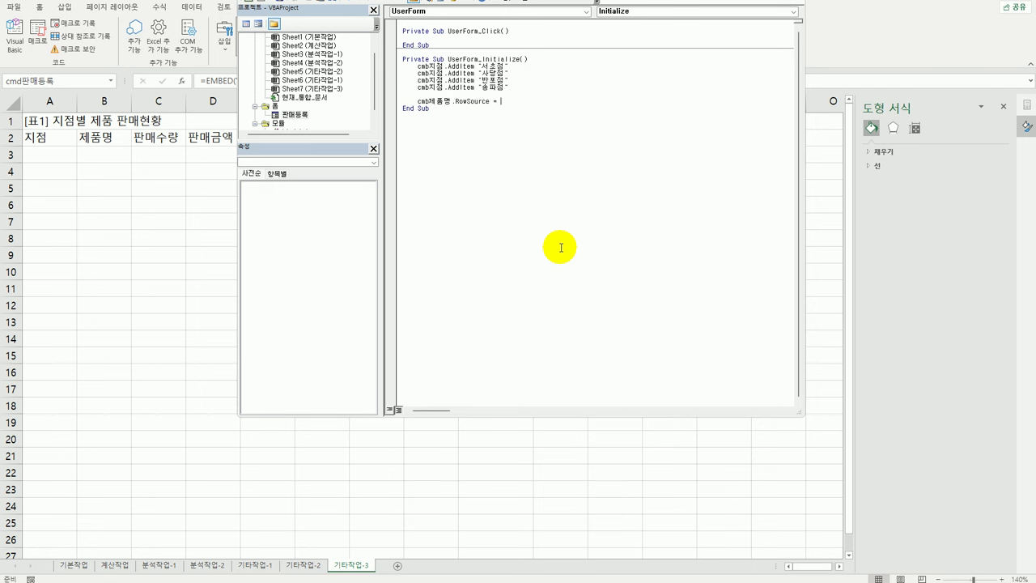
pyautogui.write('= "ㅗ')
pyautogui.press('BackSpace')
pyautogui.write('I5:I10"')
pyautogui.click(552, 226)
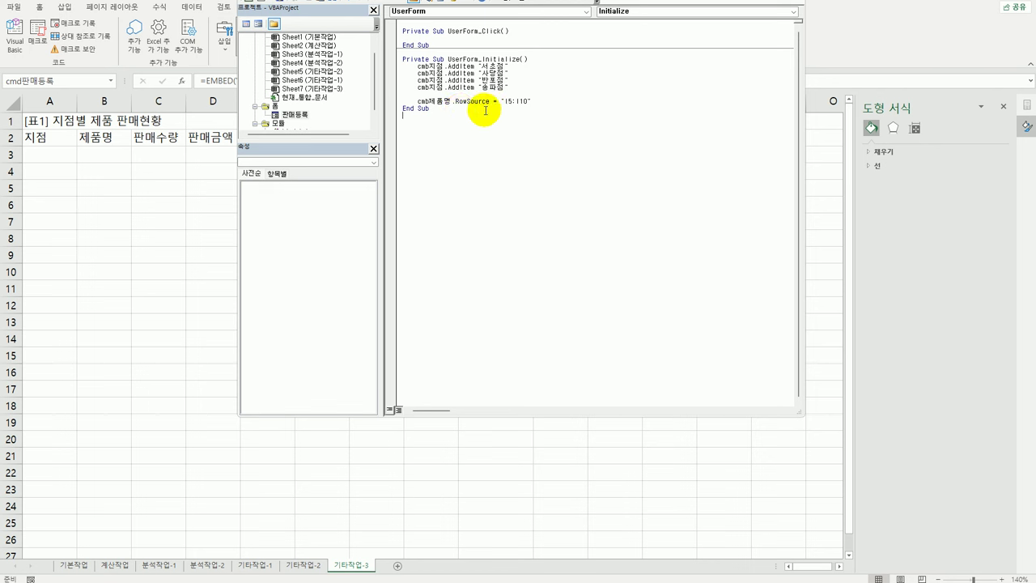
# - Create the cmd종료 click procedure with the statements Unload Me and [a1].Font.Name = "바탕체"
pyautogui.click(467, 12)
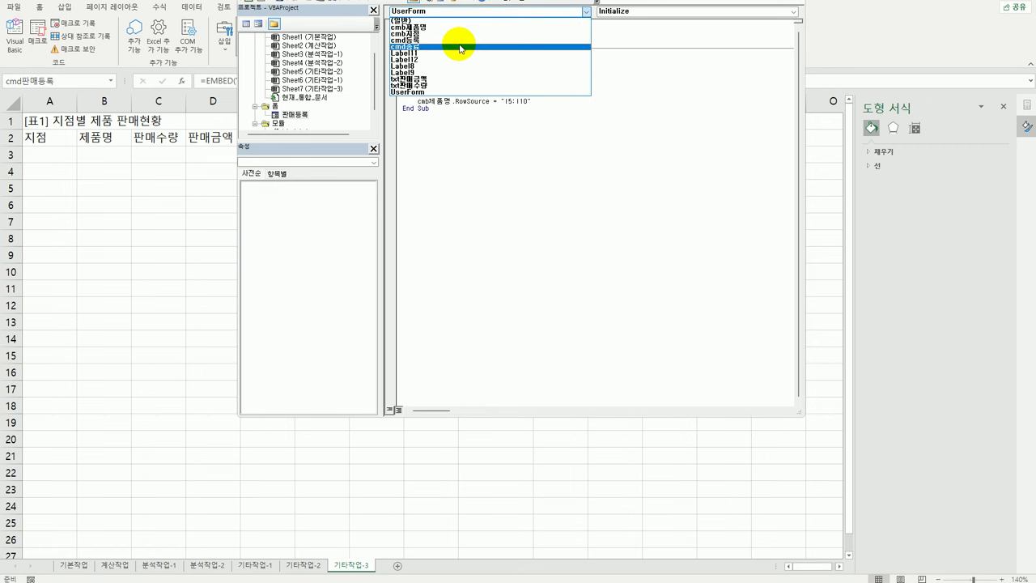
pyautogui.click(458, 46)
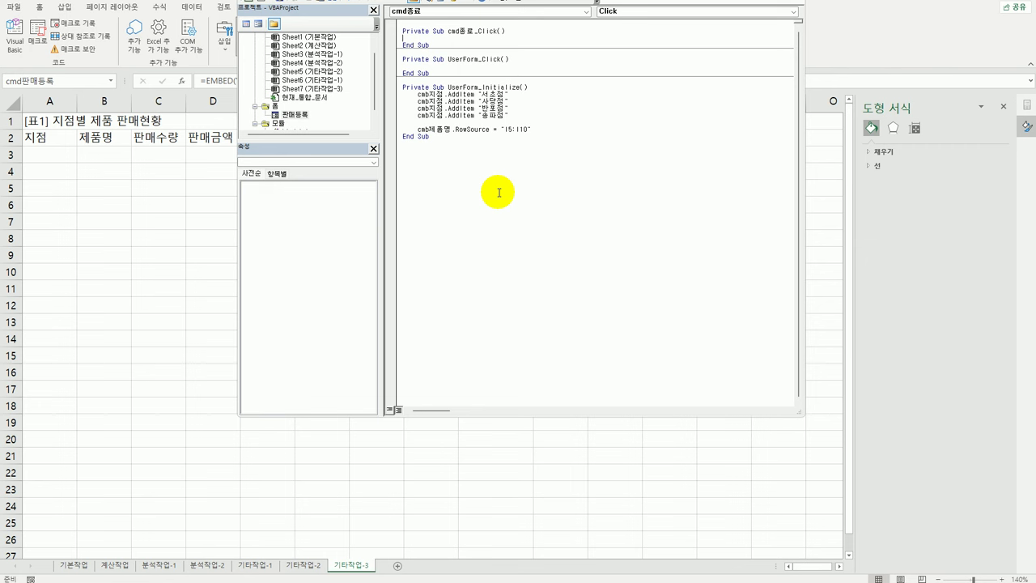
pyautogui.press('Tab')
pyautogui.write('unload me')
pyautogui.press('Return')
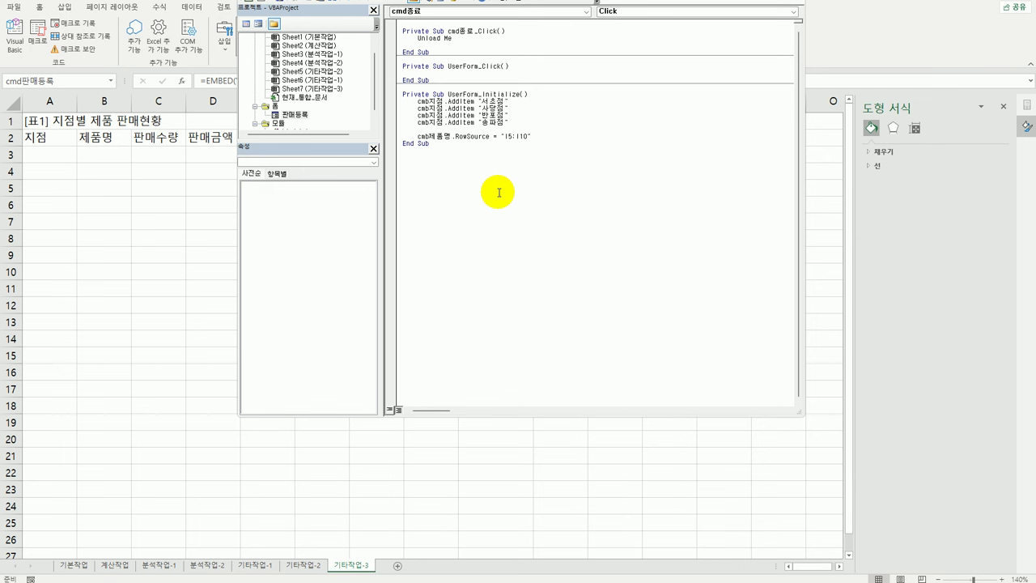
pyautogui.write('[a1].font.name = "바탕체"')
pyautogui.click(499, 193)
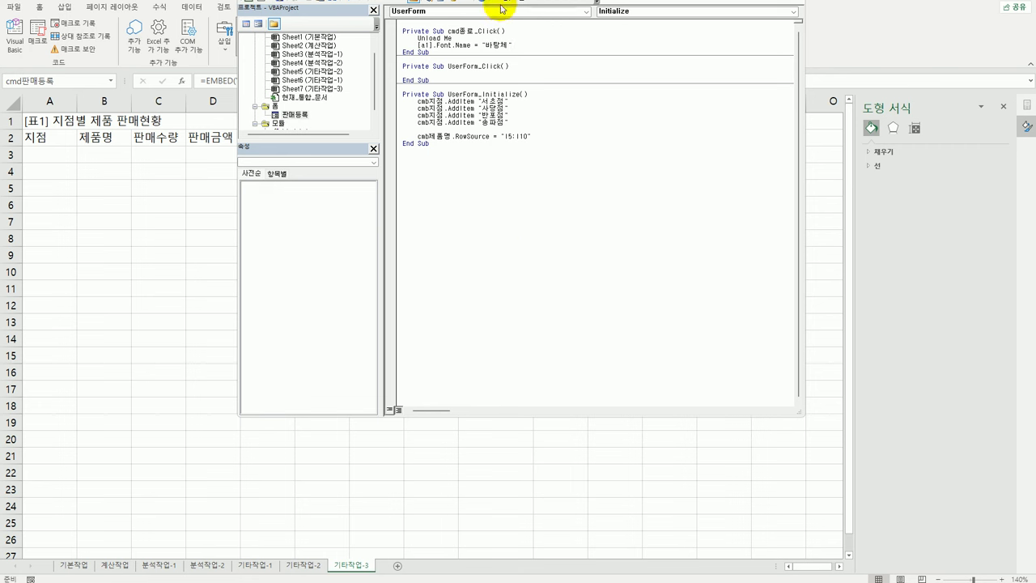
# - Create the cmd등록 click procedure with the line i = Range("A2").CurrentRegion.Rows.Count + 1
pyautogui.click(446, 11)
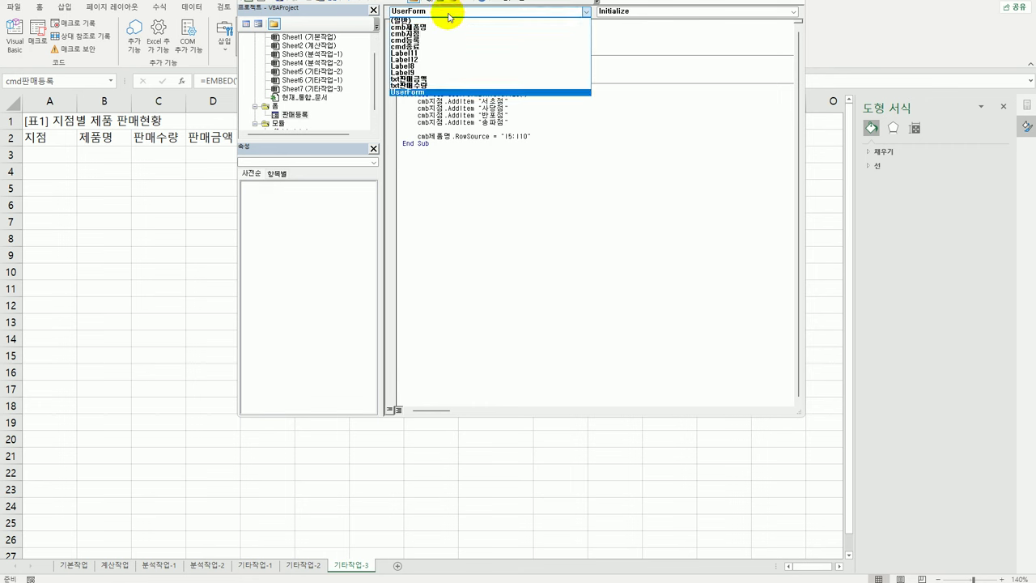
pyautogui.click(444, 41)
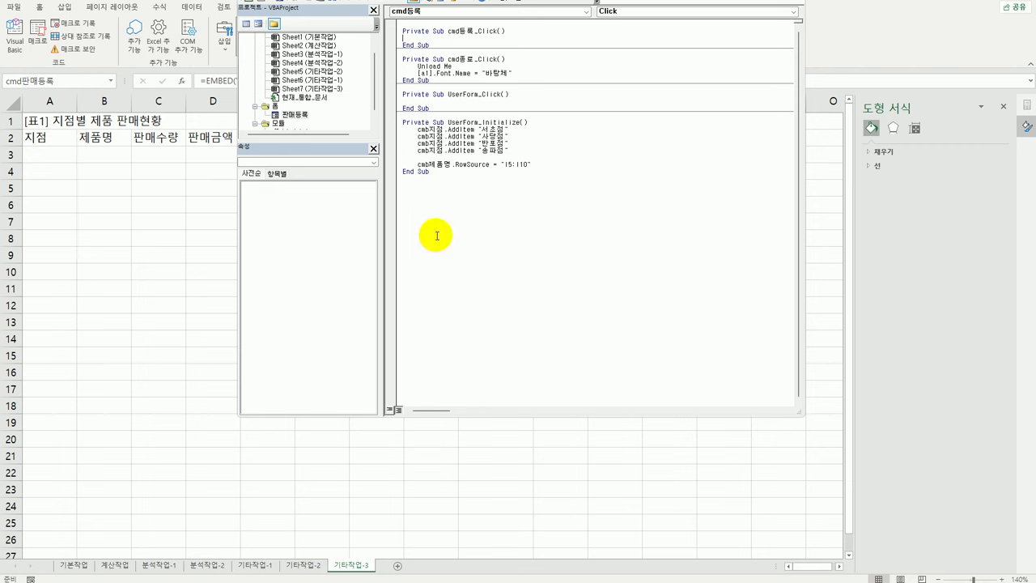
pyautogui.press('Return')
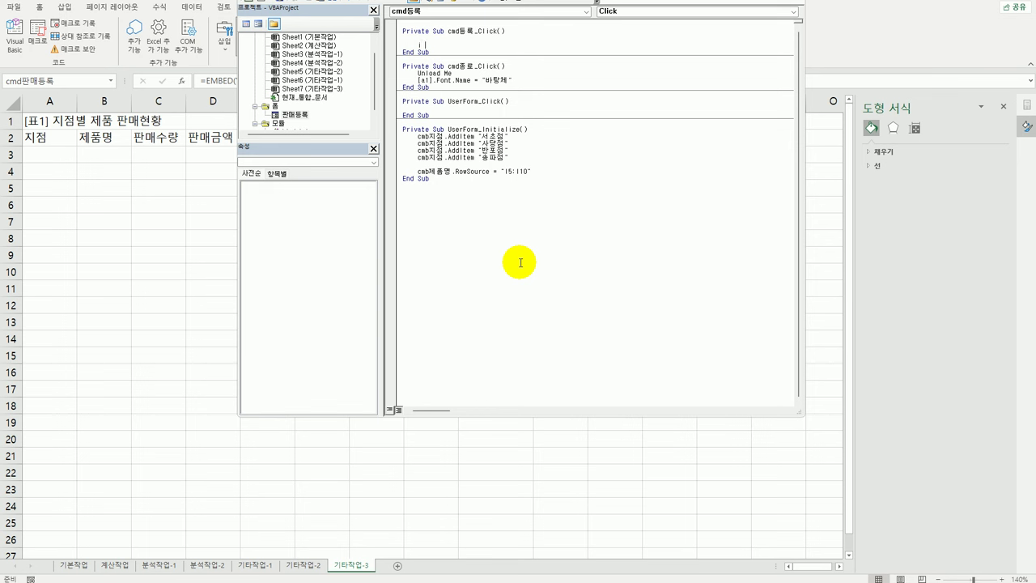
pyautogui.write('= range("')
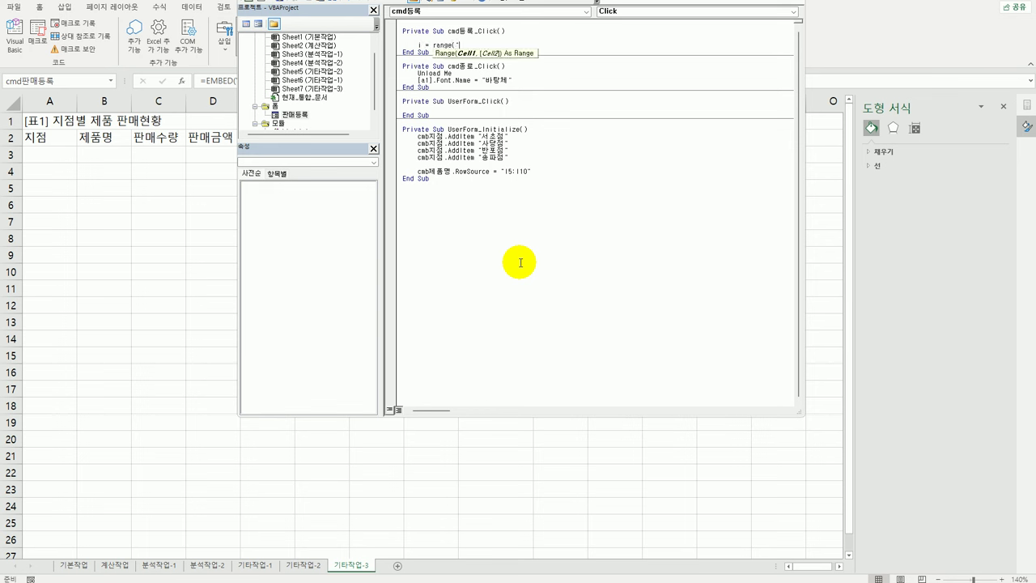
pyautogui.write('A2").cu')
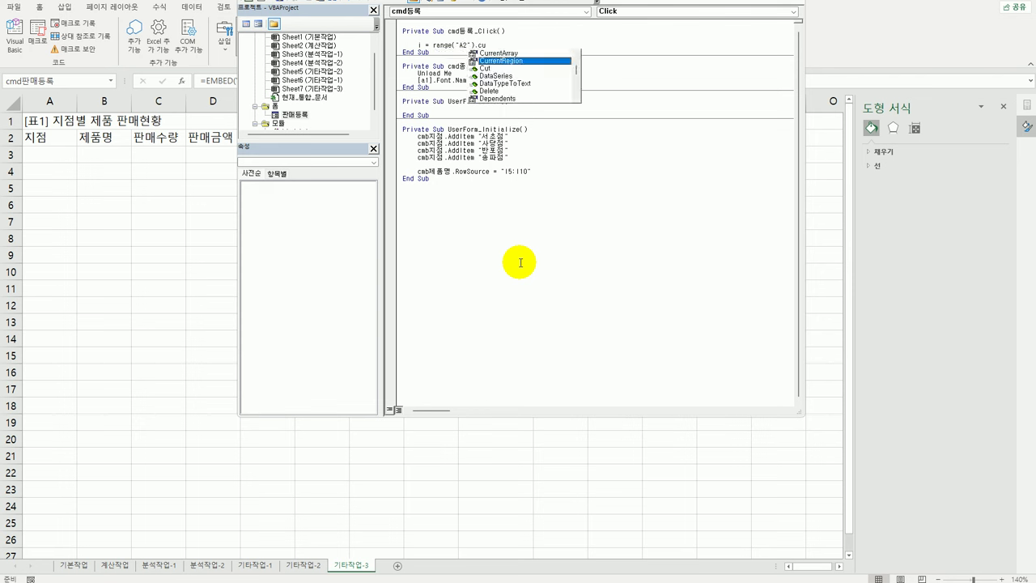
pyautogui.press('Tab')
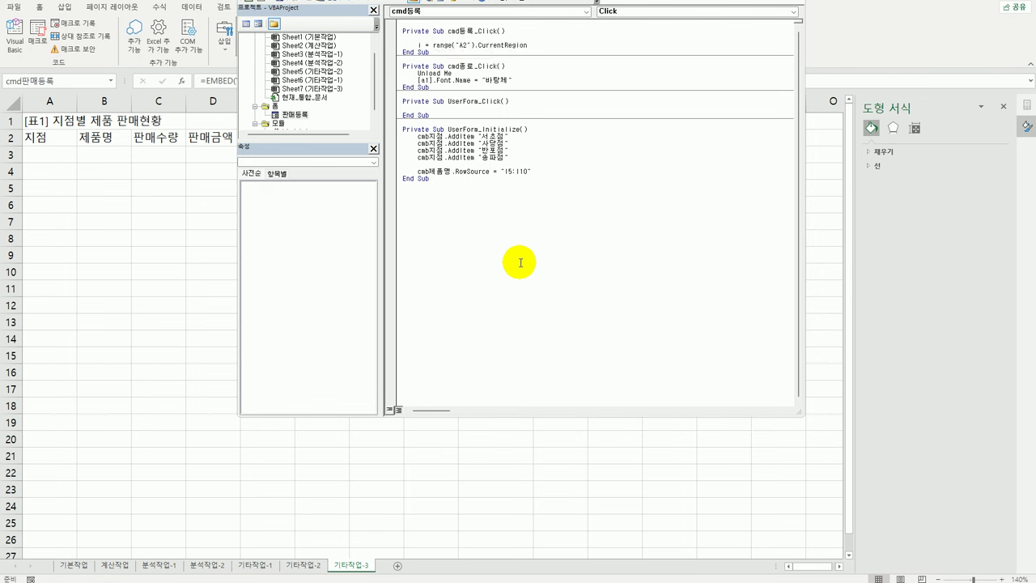
pyautogui.write('.Rows.count')
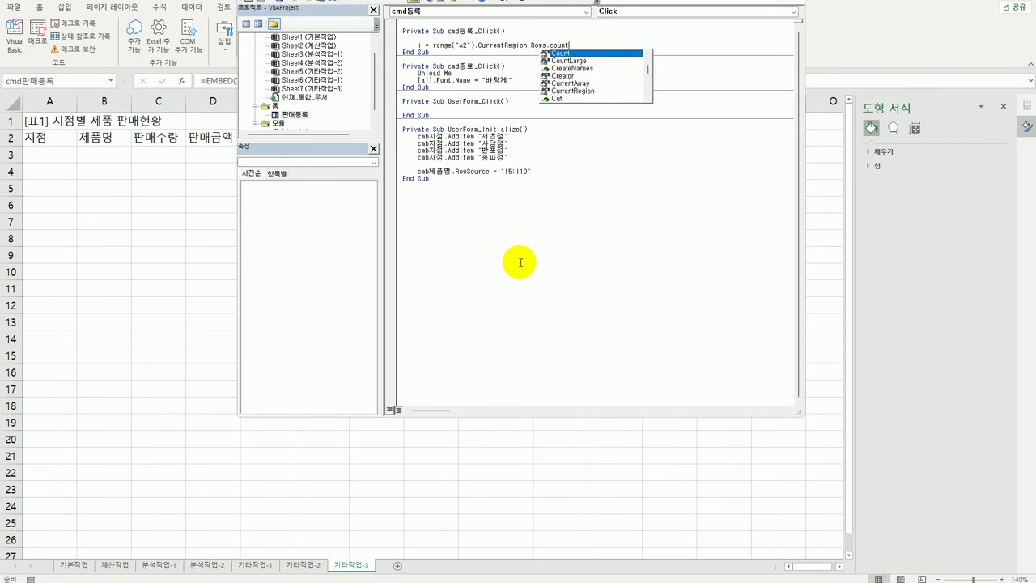
pyautogui.press('Tab')
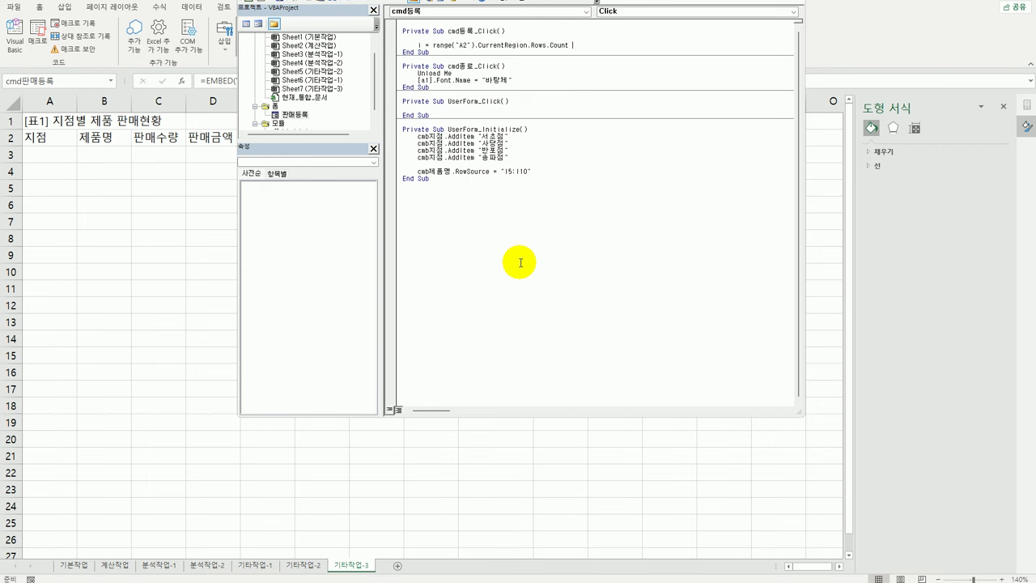
pyautogui.write('+ 1')
pyautogui.press('Return')
pyautogui.press('Return')
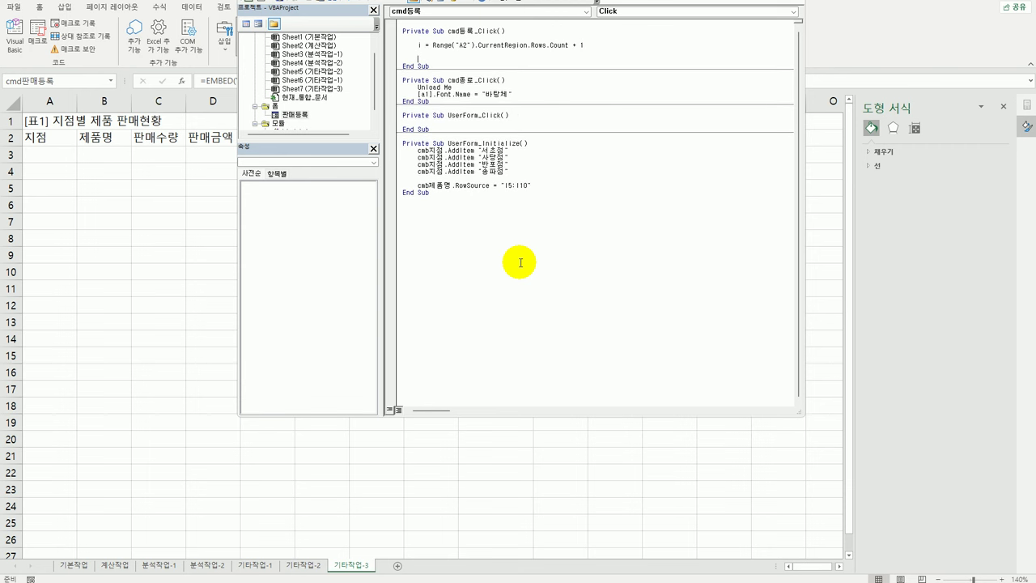
# - Add the line Cells(i, 1) = cmb지점.Value to the cmd등록 click procedure
pyautogui.write('cells(i,2')
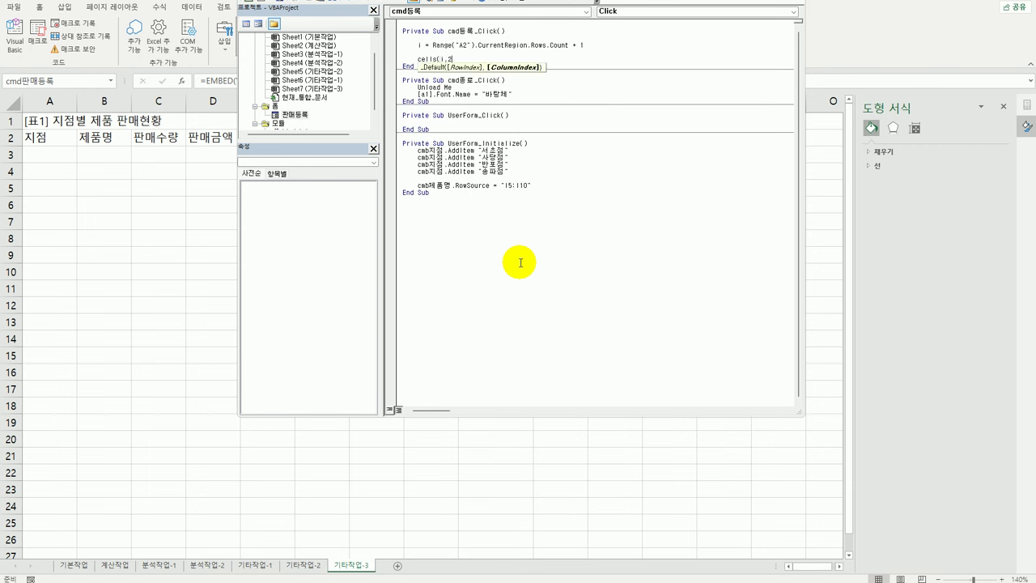
pyautogui.press('BackSpace')
pyautogui.write('1) ')
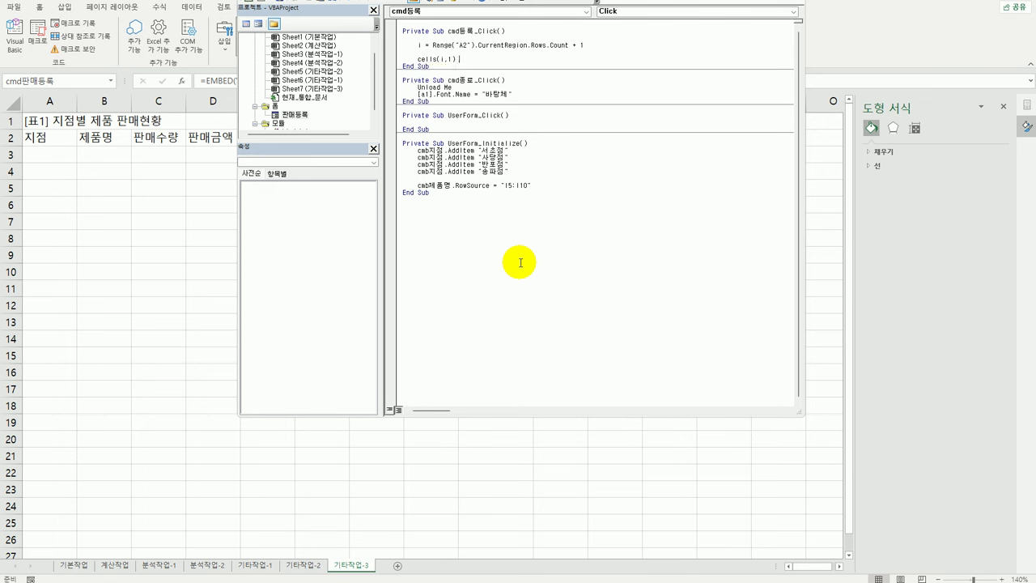
pyautogui.write('= cmb지점.')
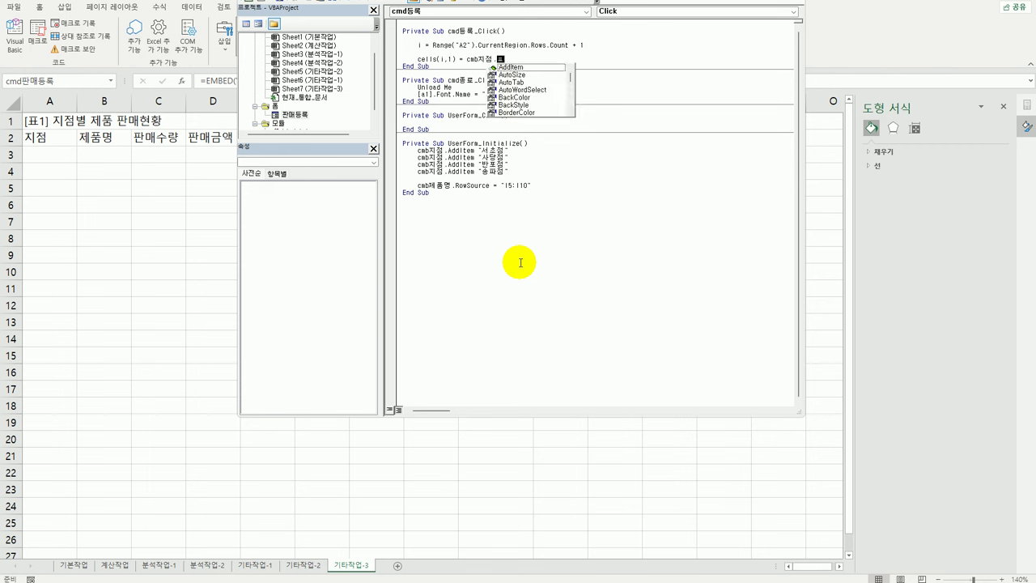
pyautogui.write('va')
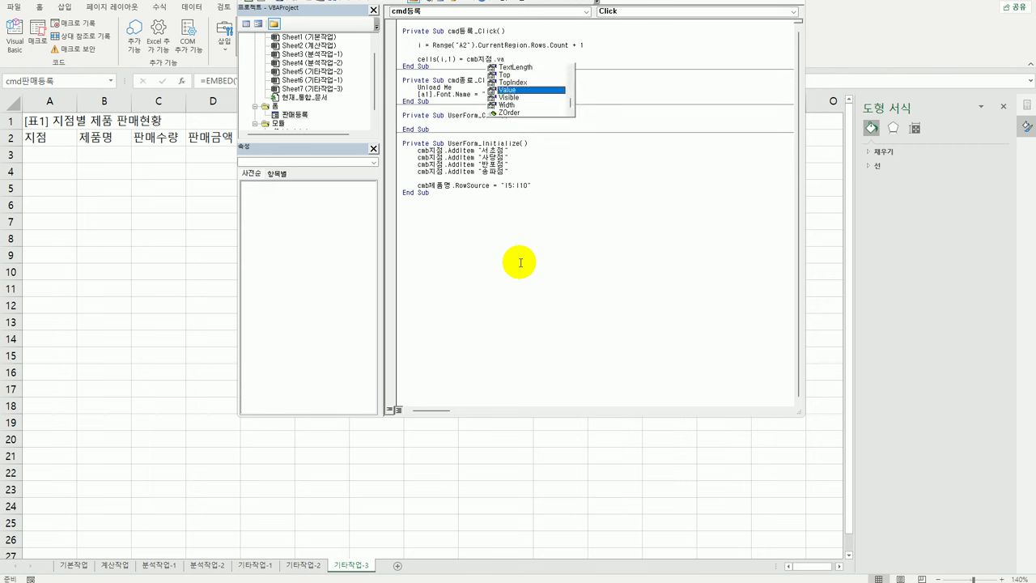
pyautogui.press('Tab')
pyautogui.press('Return')
# - Duplicate the Cells(i, 1) = cmb지점.Value line four times directly below the original
pyautogui.hotkey('shift', 'Up')
pyautogui.hotkey('ctrl', 'c')
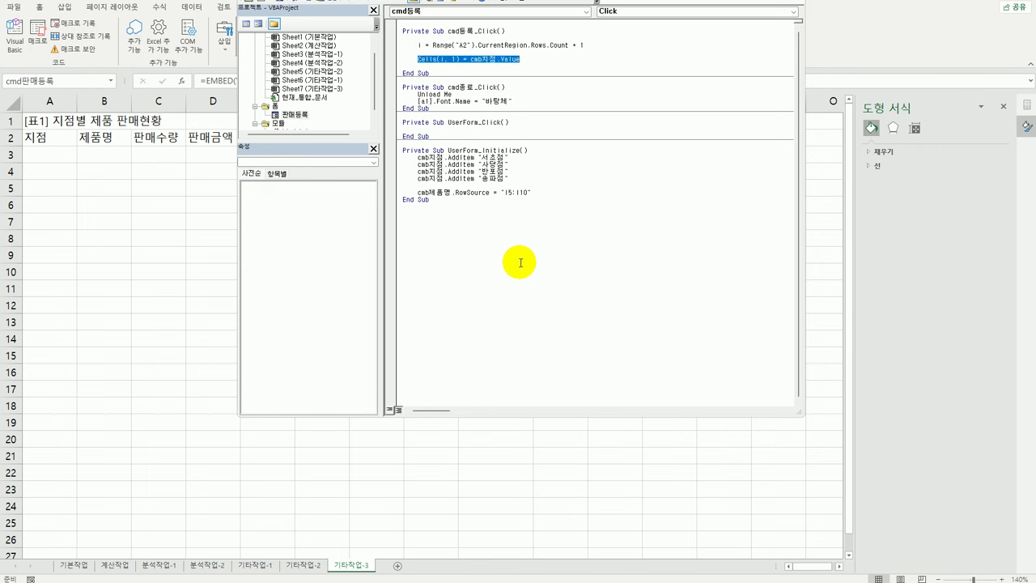
pyautogui.press('Down')
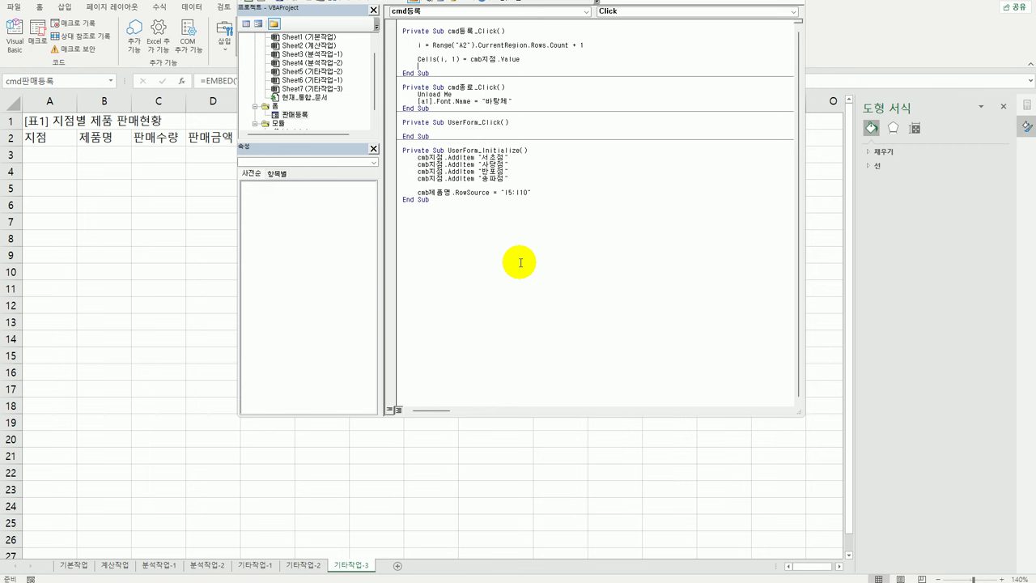
pyautogui.hotkey('ctrl', 'v')
pyautogui.hotkey('ctrl', 'v')
pyautogui.hotkey('ctrl', 'v')
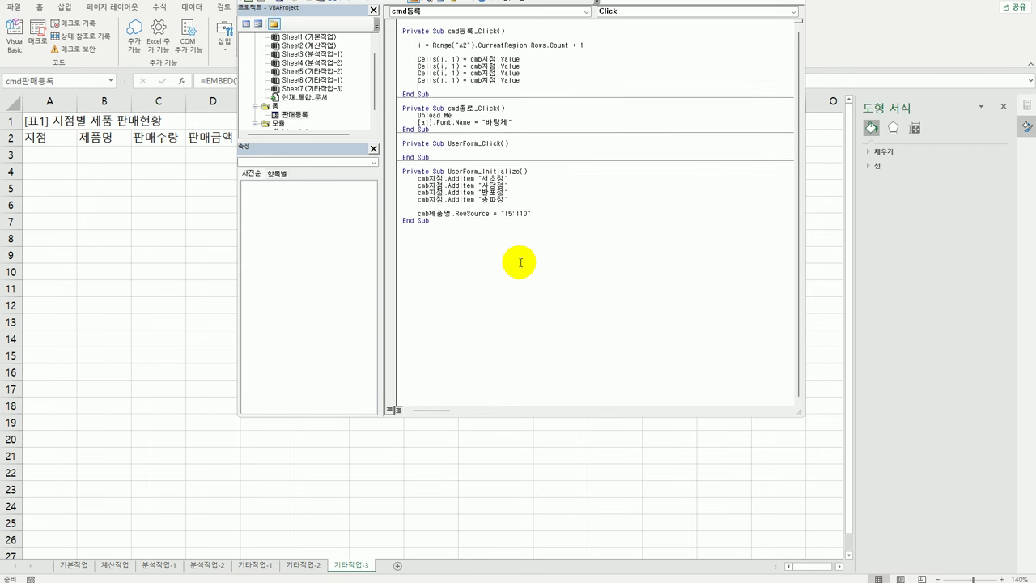
pyautogui.hotkey('ctrl', 'v')
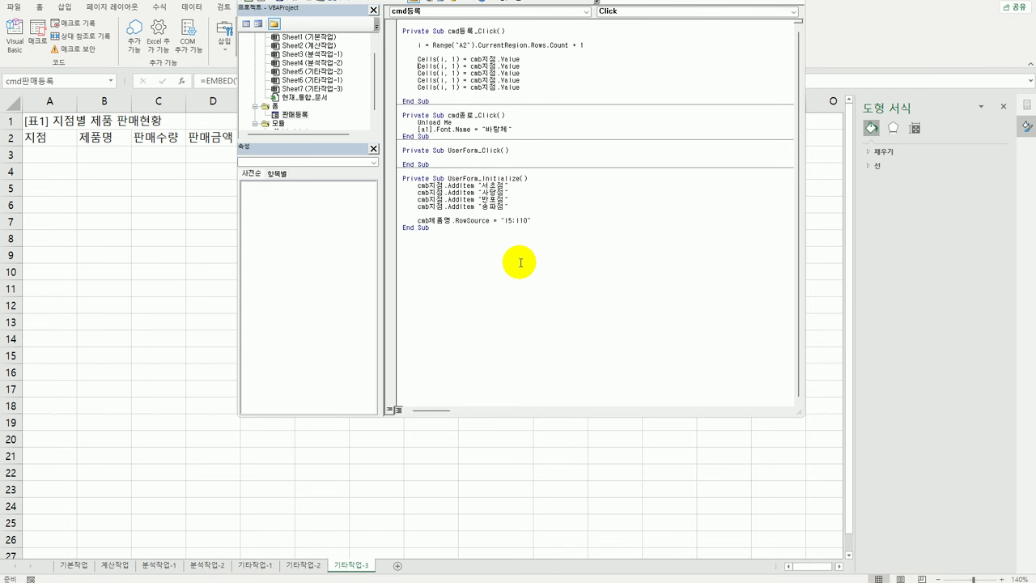
# - Change the control names in the first two copied Cells lines to cmb제품명 and txt판매수량
pyautogui.press('Right')
pyautogui.press('Right')
pyautogui.press('Right')
pyautogui.press('Right')
pyautogui.press('Right')
pyautogui.press('Right')
pyautogui.press('Right')
pyautogui.press('Right')
pyautogui.write('제품명')
pyautogui.press('Delete')
pyautogui.press('Delete')
pyautogui.write('txt판매수량')
pyautogui.press('Delete')
pyautogui.press('Delete')
pyautogui.press('Delete')
pyautogui.press('Delete')
pyautogui.press('Delete')
# - Set the column indexes in the first three copied Cells lines to 2, 3 and 4
pyautogui.hotkey('ctrl', 'Left')
pyautogui.press('Up')
pyautogui.press('Delete')
pyautogui.write('3')
pyautogui.write('4')
# - Replace the value assigned to Cells(i, 4) with Format(txt판매금액, "#,##0")
pyautogui.hotkey('ctrl', 'Right')
pyautogui.write('ㅊ')
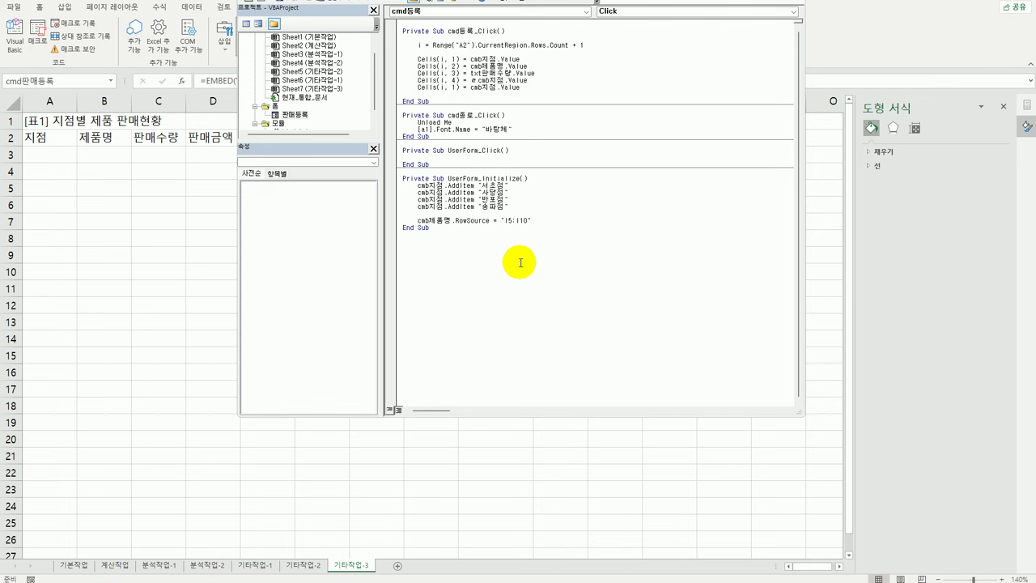
pyautogui.press('BackSpace')
pyautogui.write('format(')
pyautogui.write('(')
pyautogui.write('txt판매')
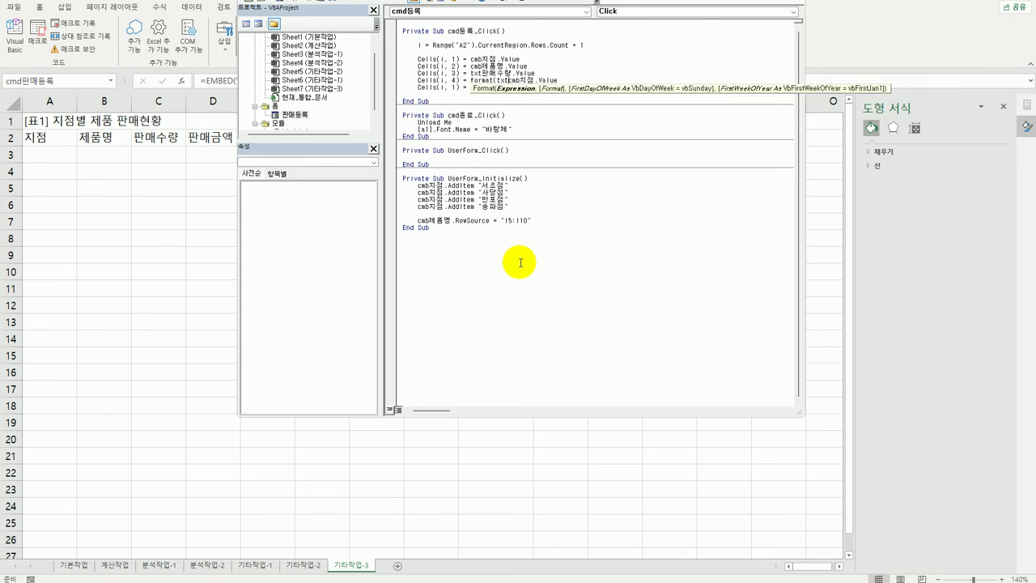
pyautogui.write('금액,"')
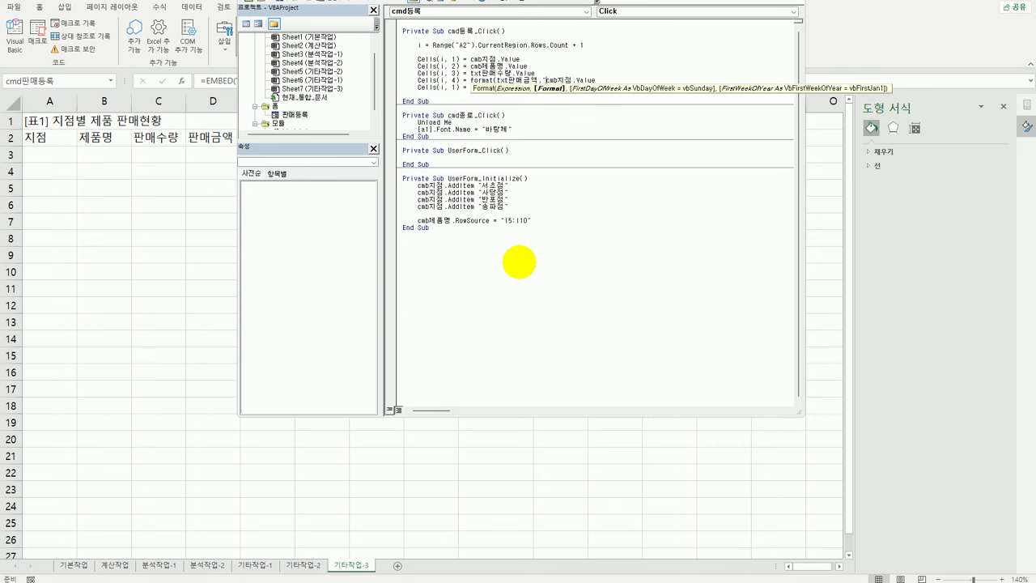
pyautogui.write('#,##0"')
pyautogui.hotkey('shift', 'End')
pyautogui.write(')')
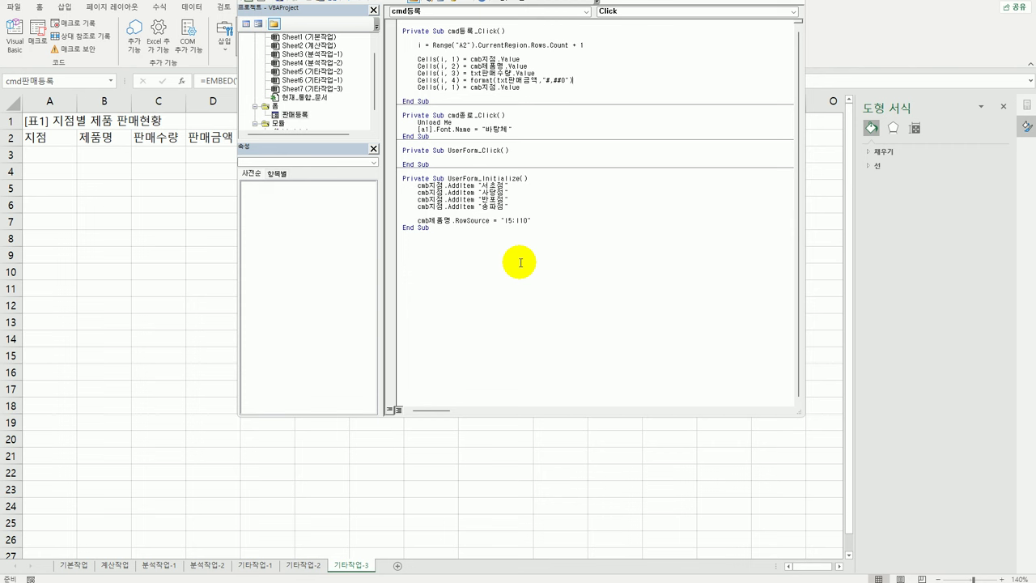
# - Delete the unused last copy of the Cells(i, 1) = cmb지점.Value line
pyautogui.press('Down')
pyautogui.hotkey('shift', 'Home')
pyautogui.press('Delete')
pyautogui.press('BackSpace')
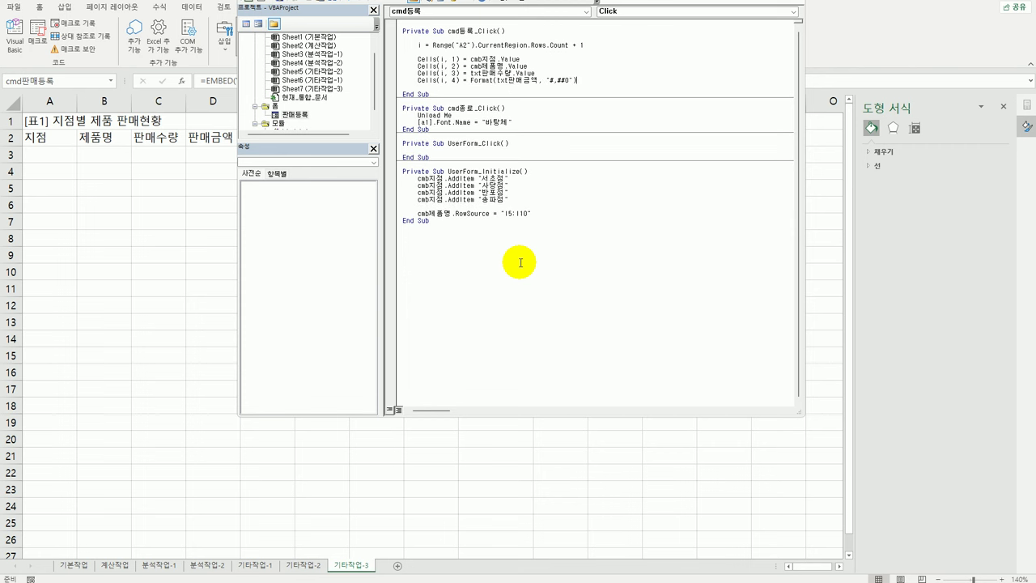
# - Check the control names of the two combo boxes and two text boxes on the 판매등록 form, and return to the cmd등록 code
pyautogui.moveTo(566, 3); pyautogui.dragTo(598, 3)
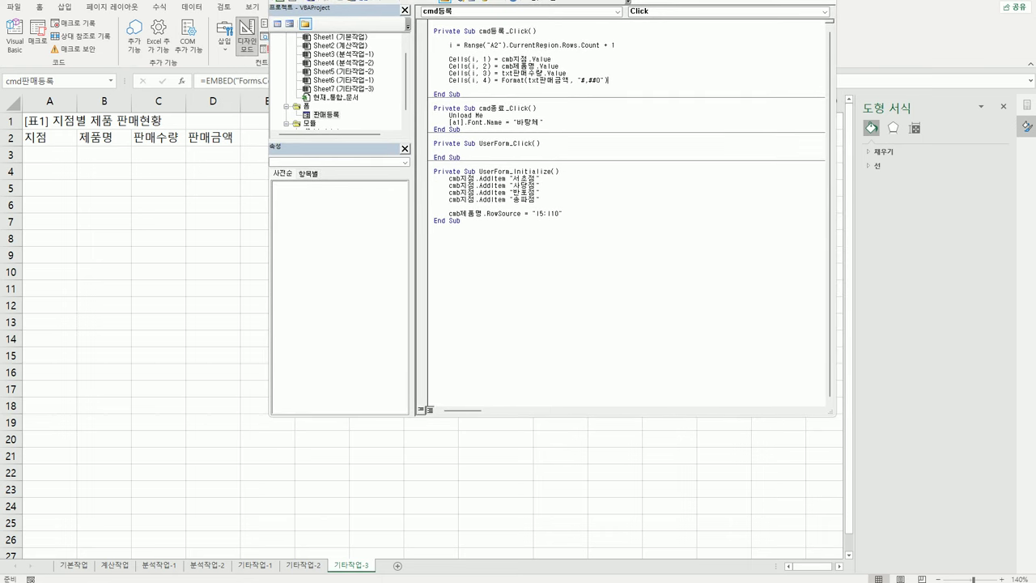
pyautogui.doubleClick(324, 115)
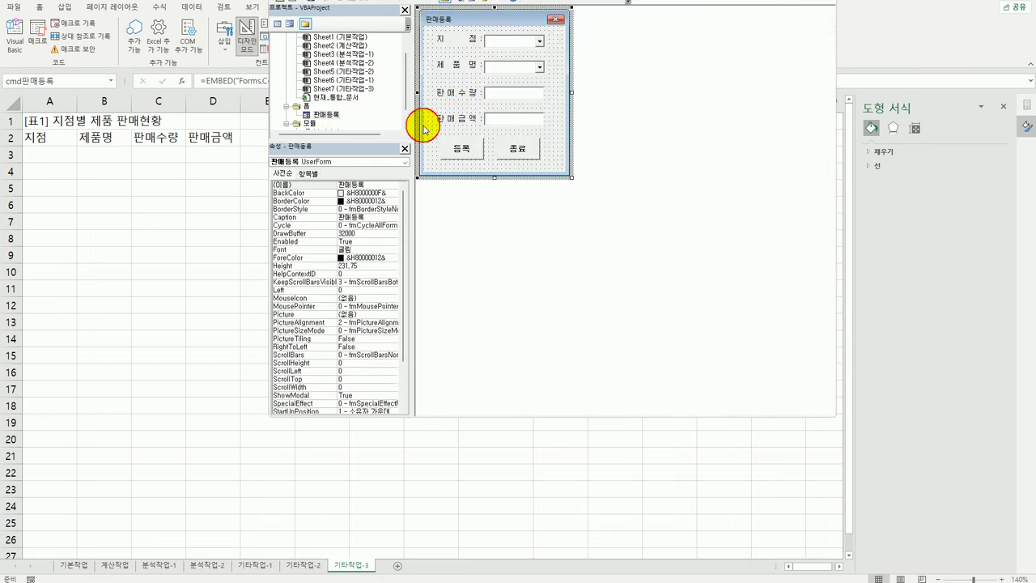
pyautogui.click(493, 47)
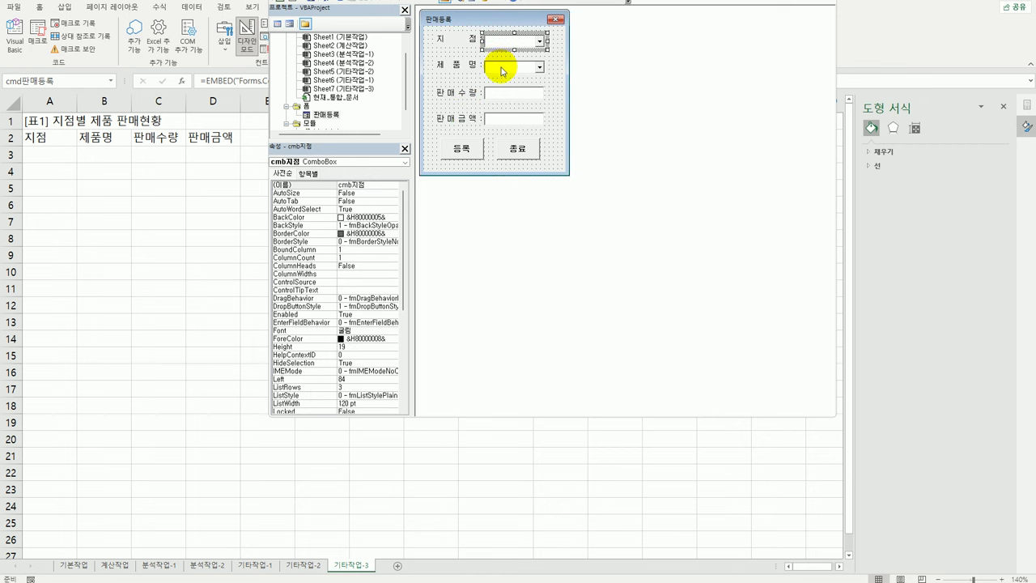
pyautogui.click(503, 71)
pyautogui.click(498, 93)
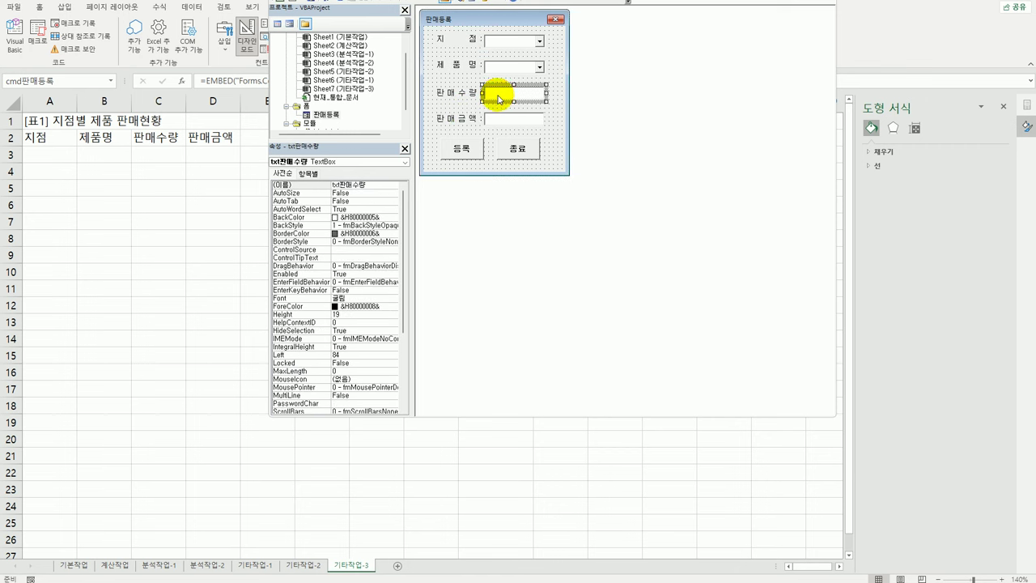
pyautogui.click(499, 128)
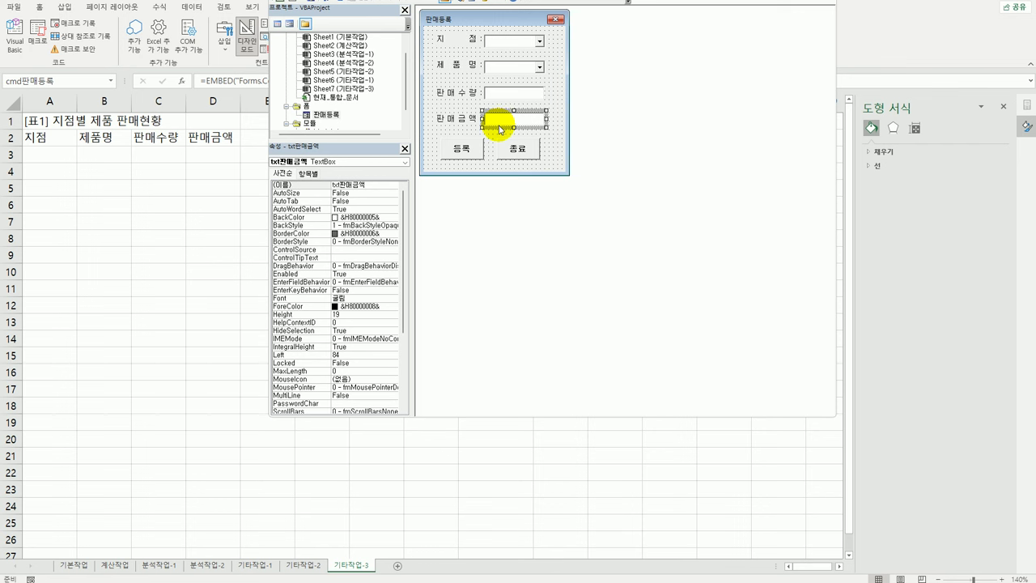
pyautogui.doubleClick(455, 151)
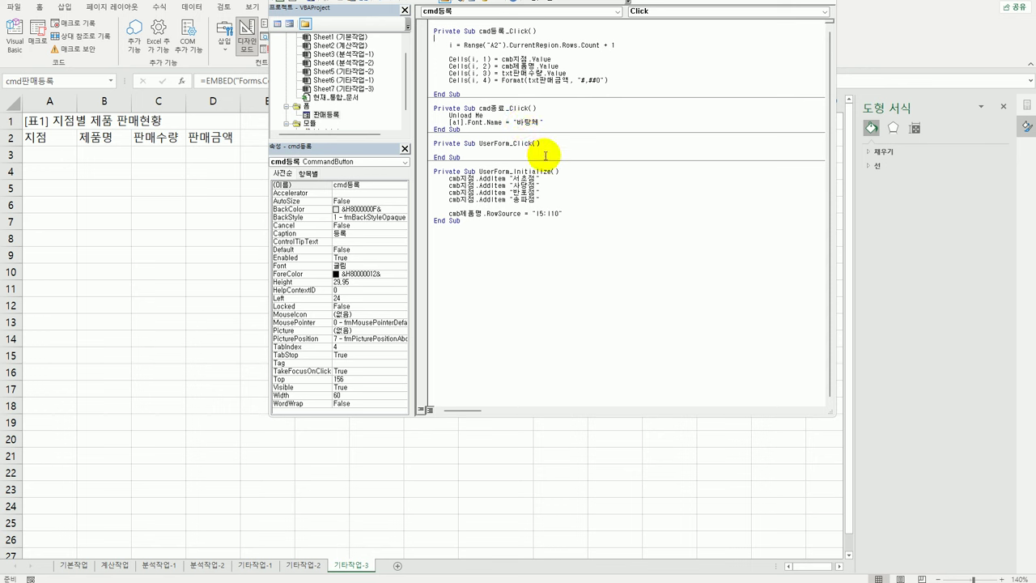
# - Return to the 기타작업-3 sheet, turn off design mode, and run the 판매등록 button to show the form beside the table
pyautogui.hotkey('alt', 'F11')
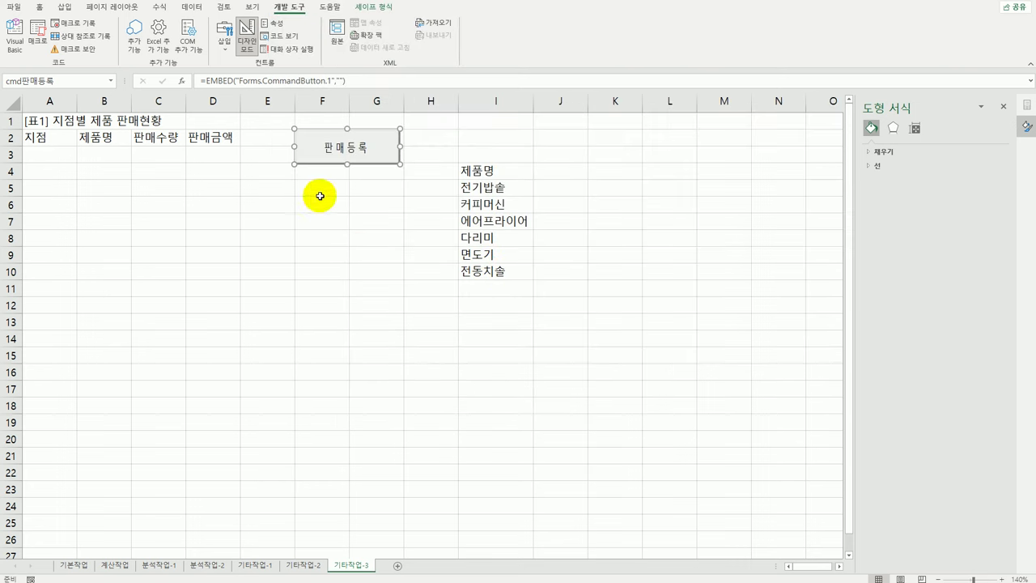
pyautogui.click(246, 38)
pyautogui.click(378, 346)
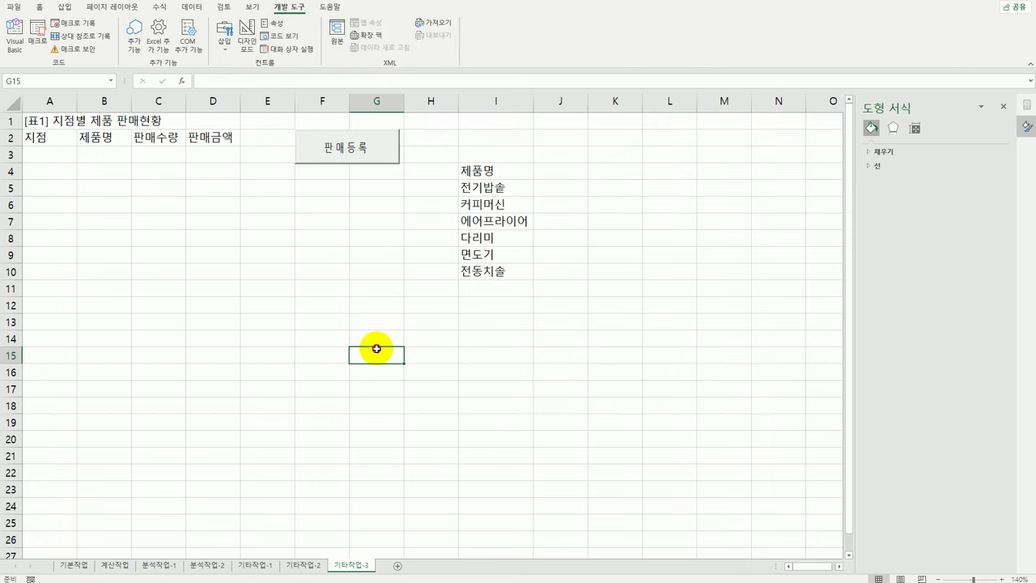
pyautogui.click(351, 148)
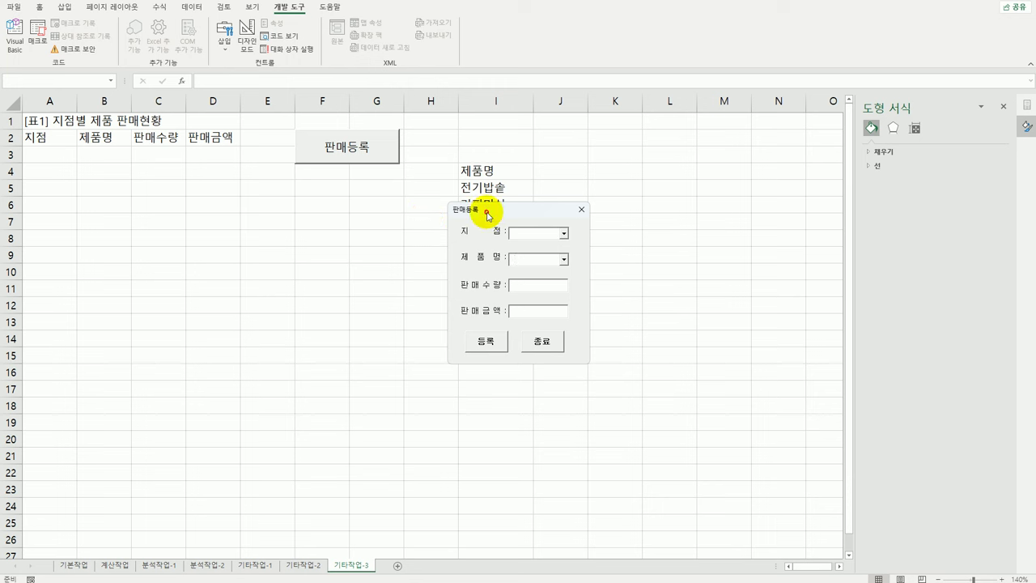
pyautogui.moveTo(474, 212); pyautogui.dragTo(311, 198)
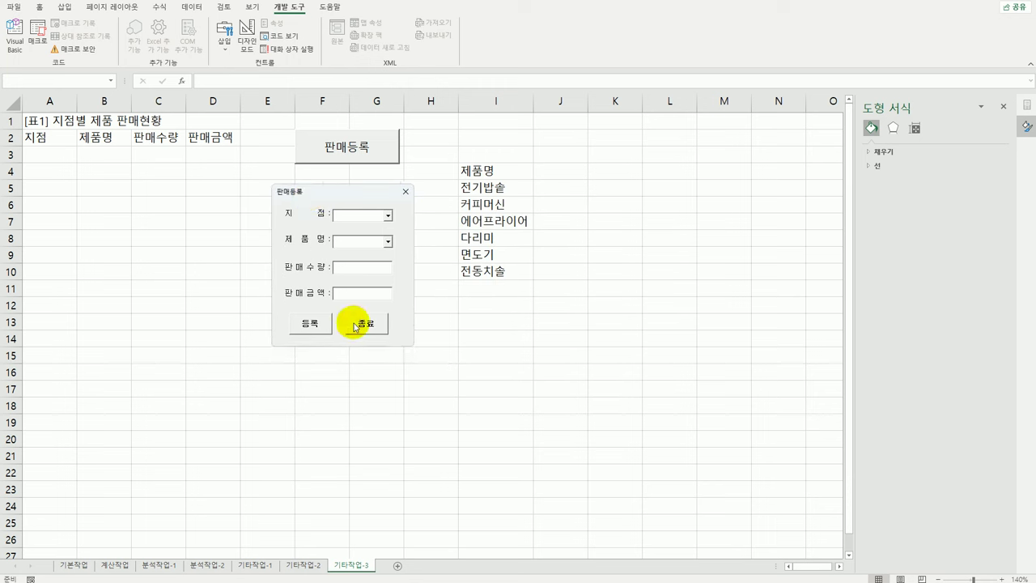
# - Examine all items offered in the form's 지점 and 제품명 drop-down lists
pyautogui.click(388, 216)
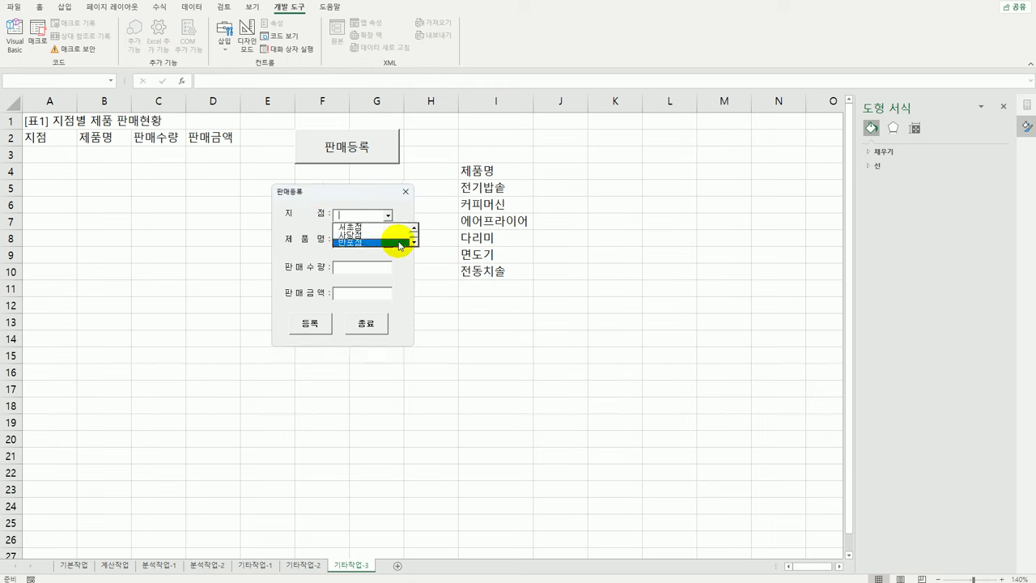
pyautogui.click(414, 242)
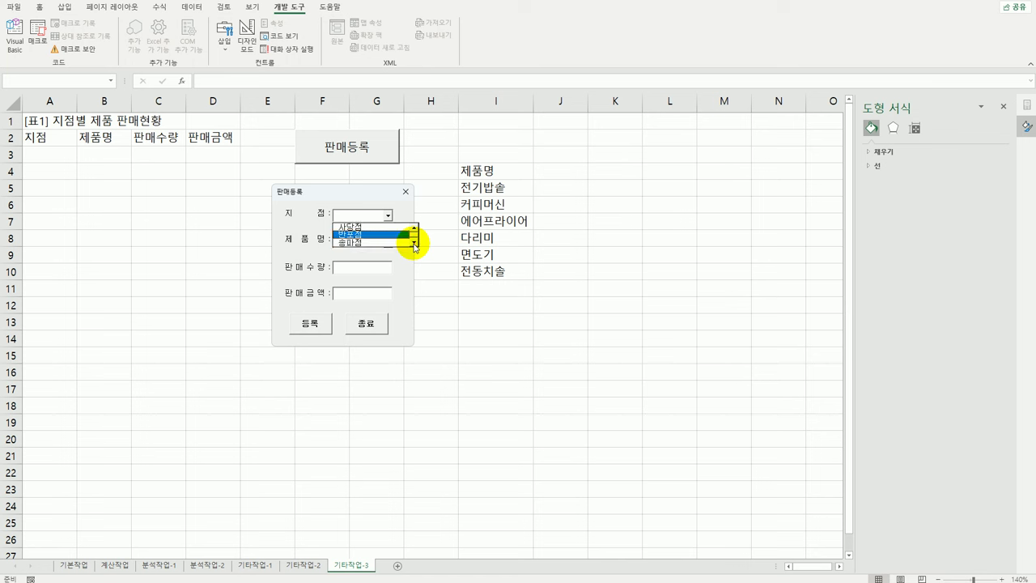
pyautogui.click(378, 203)
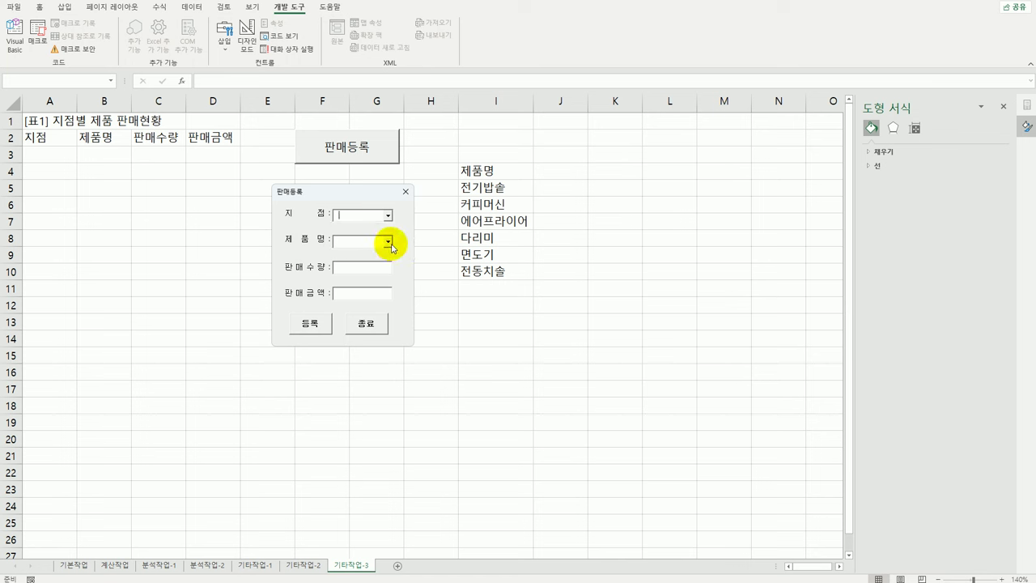
pyautogui.click(389, 242)
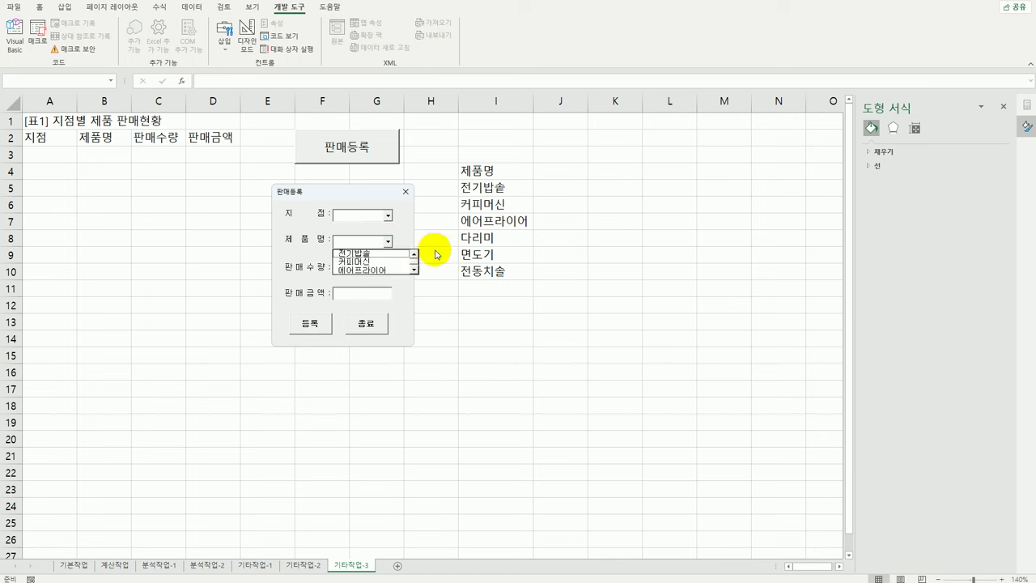
pyautogui.click(413, 269)
pyautogui.click(413, 270)
pyautogui.click(414, 270)
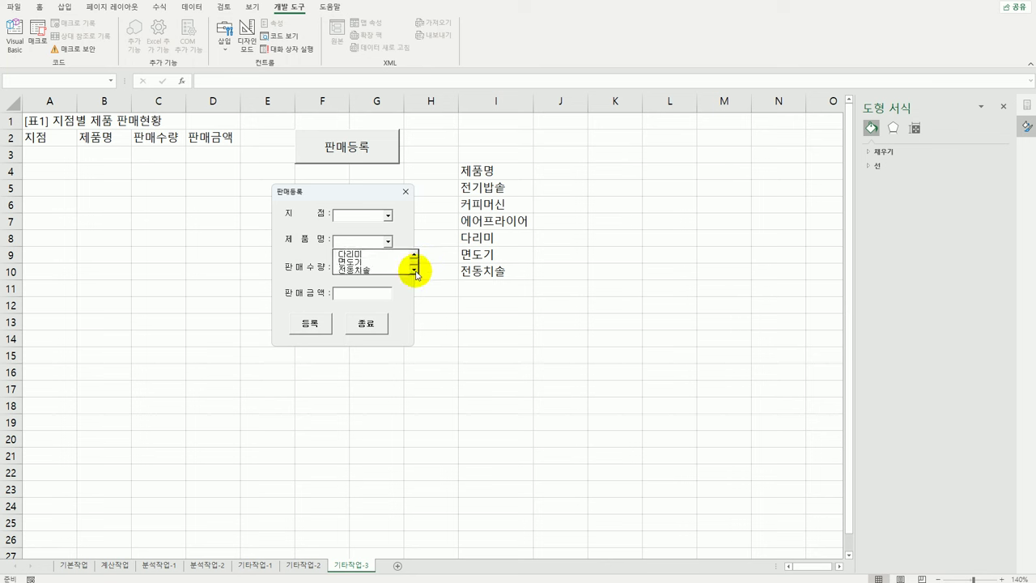
# - Register a sale with 지점 서초점, 제품명 커피머신, 판매수량 3 and 판매금액 150000, and close the form with 종료
pyautogui.click(387, 215)
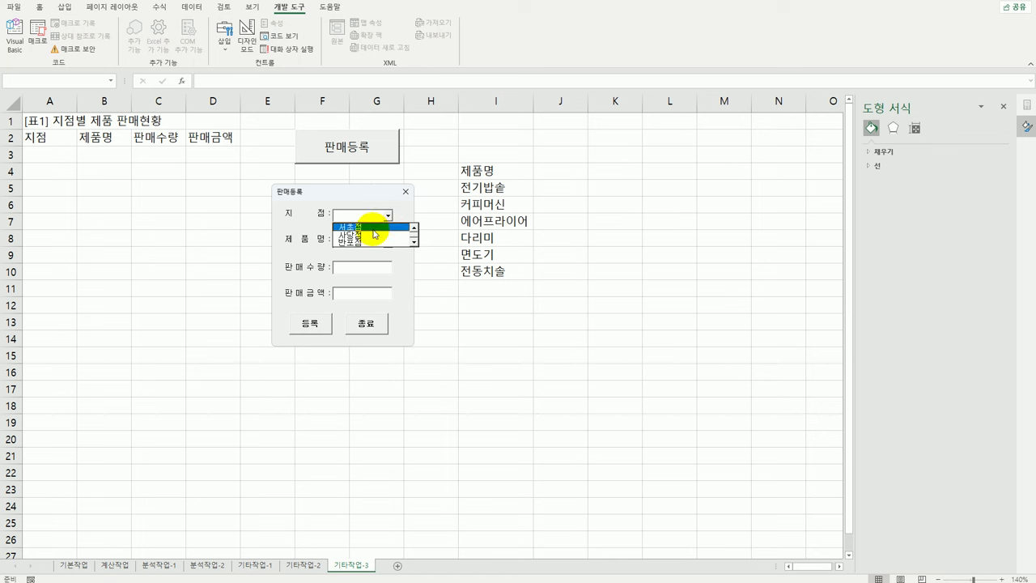
pyautogui.click(373, 230)
pyautogui.click(388, 242)
pyautogui.click(381, 258)
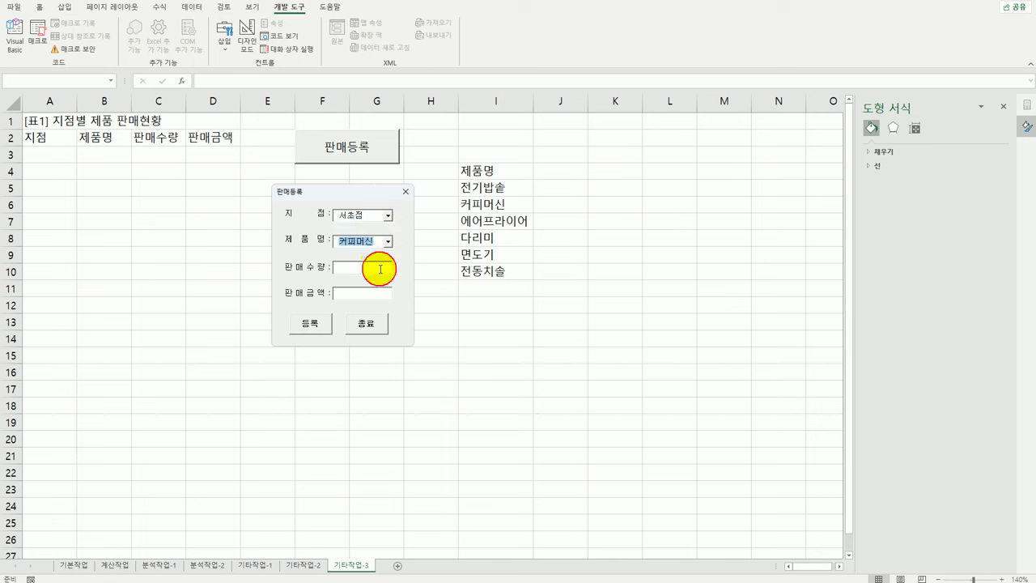
pyautogui.click(380, 269)
pyautogui.write('3')
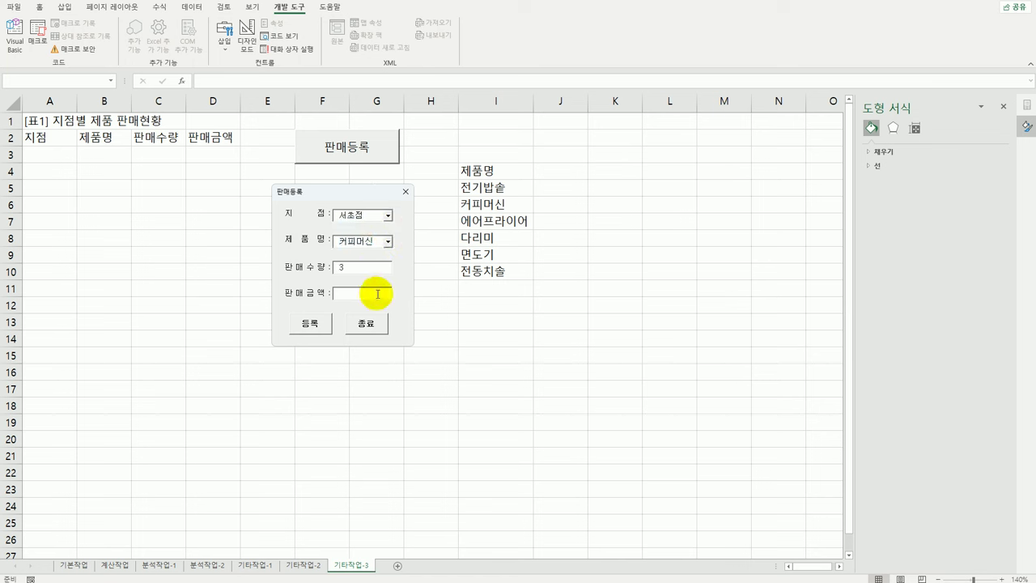
pyautogui.click(378, 294)
pyautogui.write('150000')
pyautogui.click(312, 323)
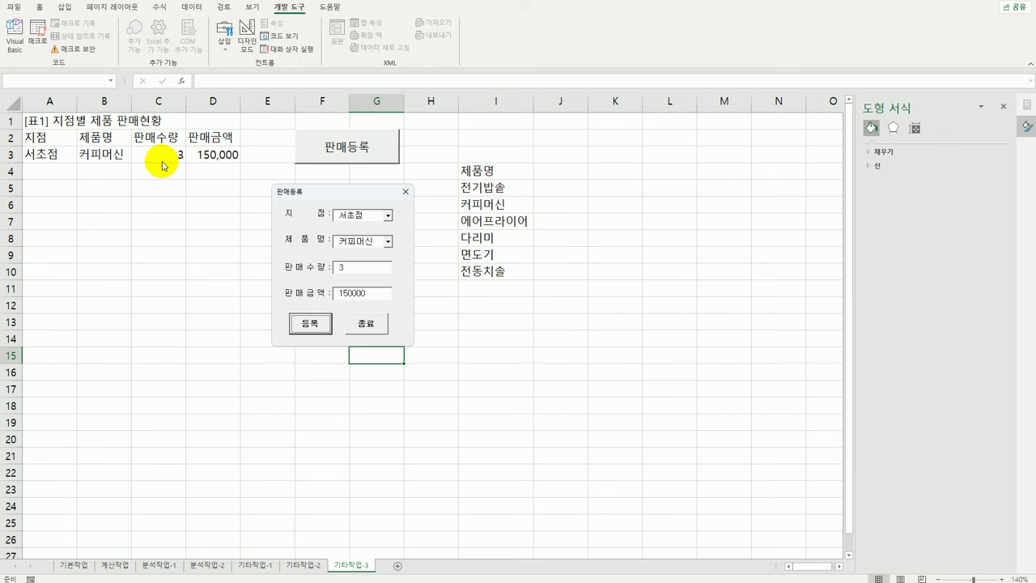
pyautogui.click(358, 325)
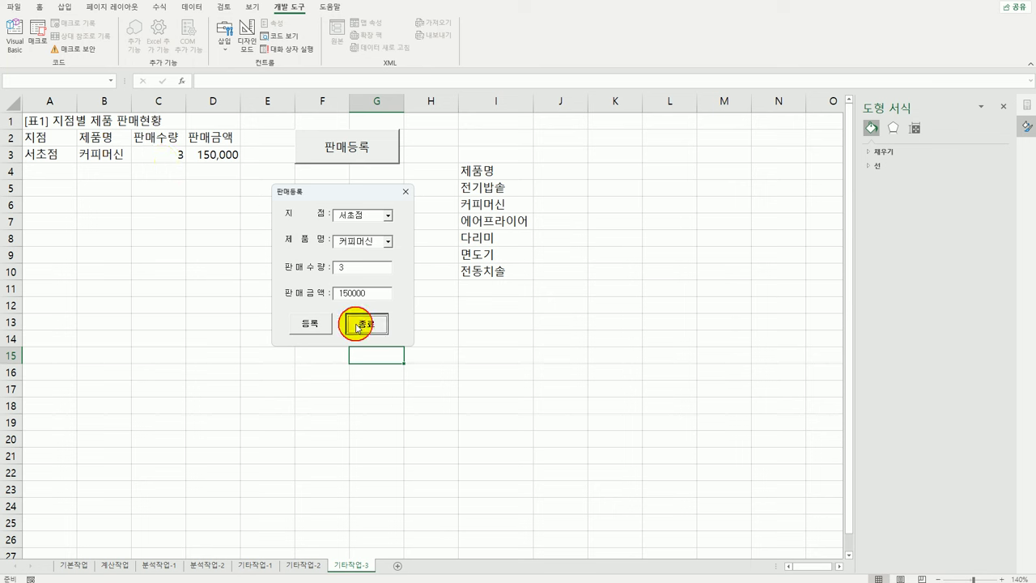